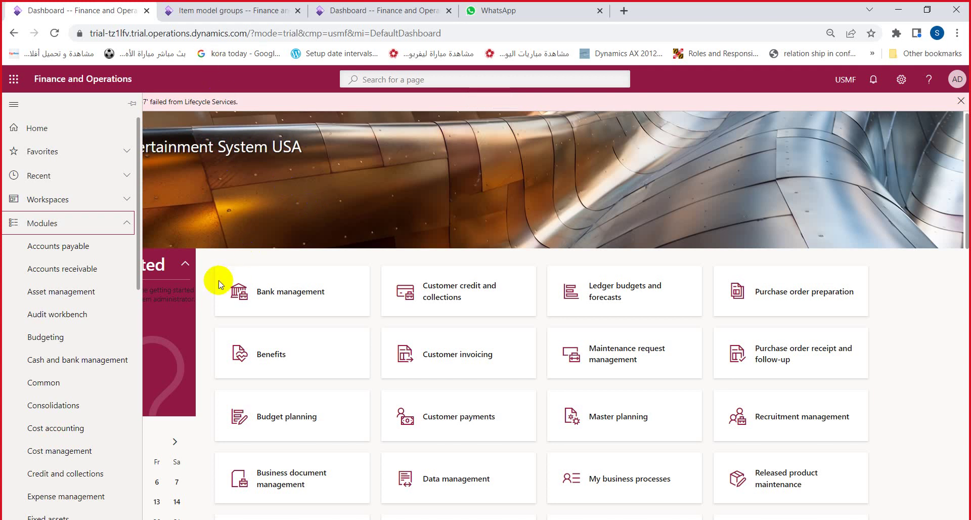
Step: Open the released products list in Product information management and start a new released product
{"action": "scroll", "coordinate": [133, 288], "scroll_direction": "down", "scroll_amount": 5}
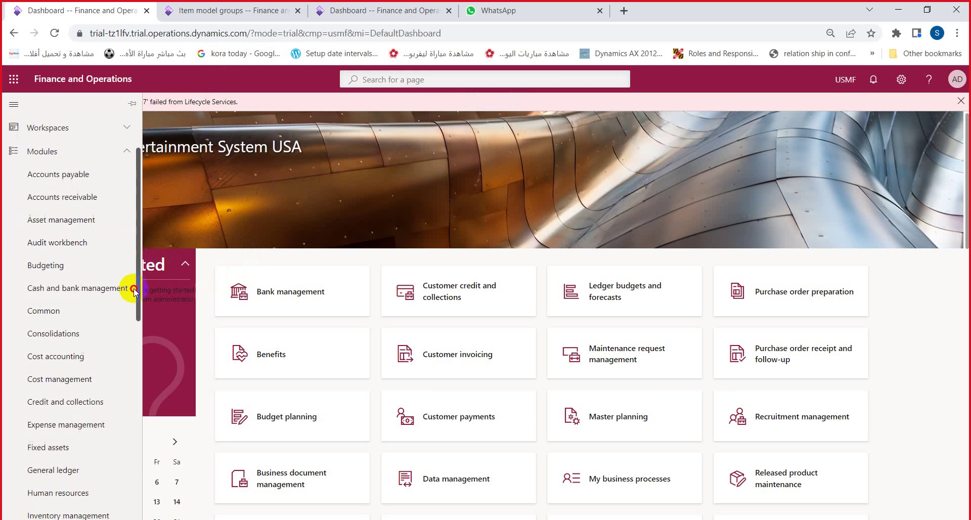
{"action": "scroll", "coordinate": [117, 374], "scroll_direction": "down", "scroll_amount": 1}
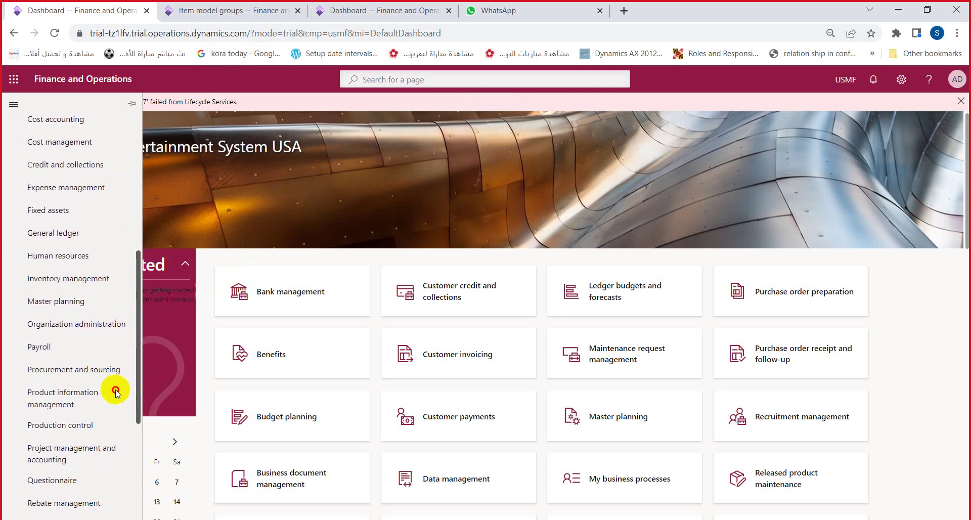
{"action": "left_click", "coordinate": [65, 401]}
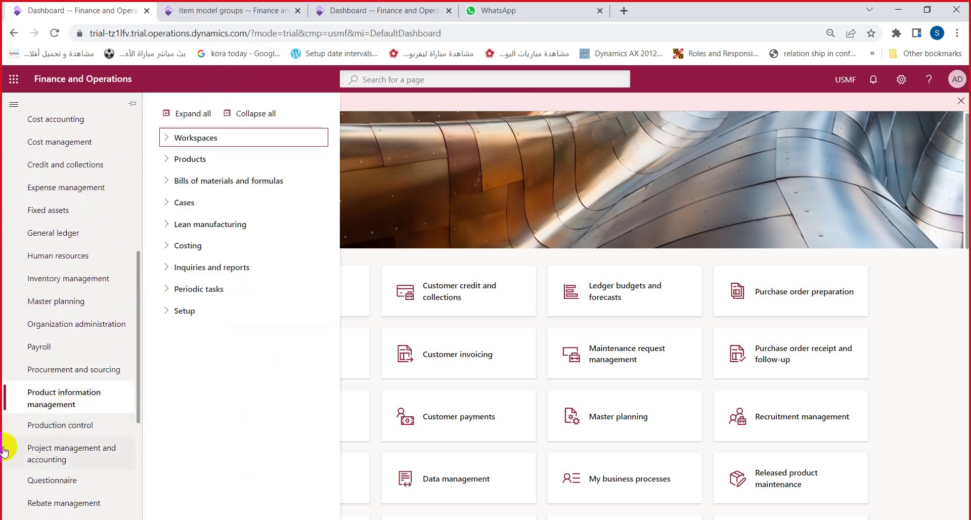
{"action": "left_click", "coordinate": [202, 162]}
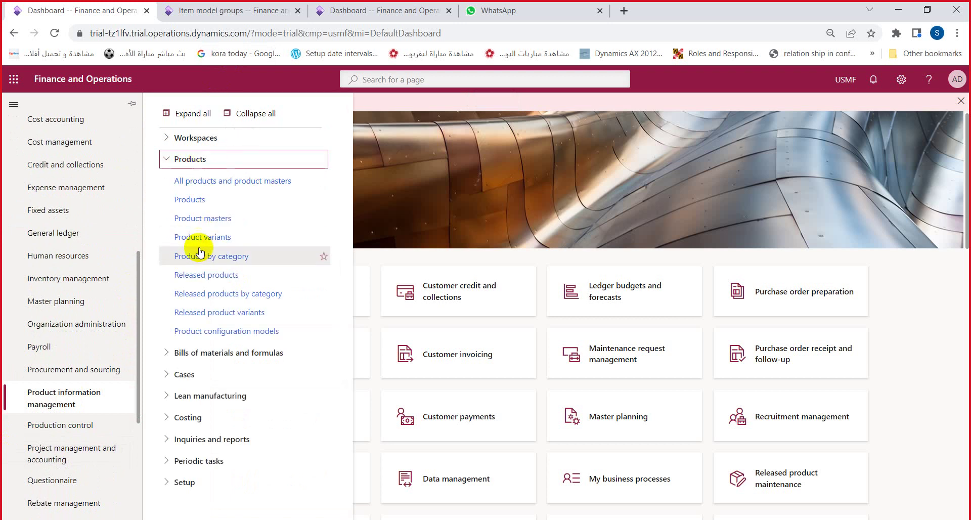
{"action": "left_click", "coordinate": [197, 275]}
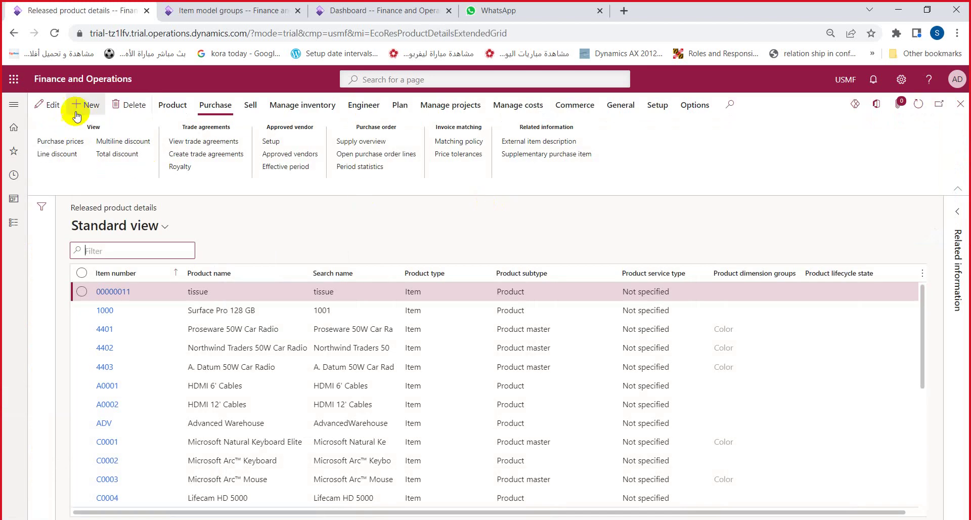
{"action": "left_click", "coordinate": [79, 109]}
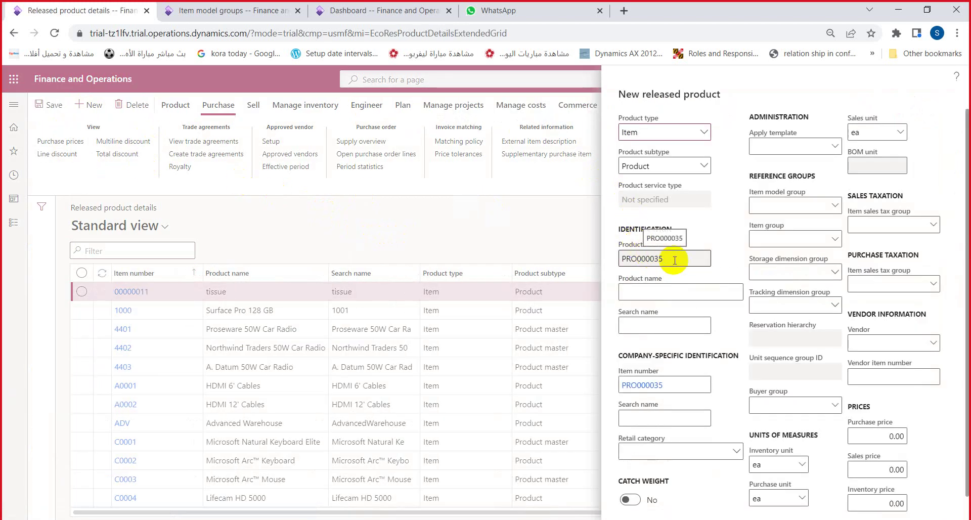
{"action": "left_click_drag", "start_coordinate": [663, 259], "coordinate": [623, 258]}
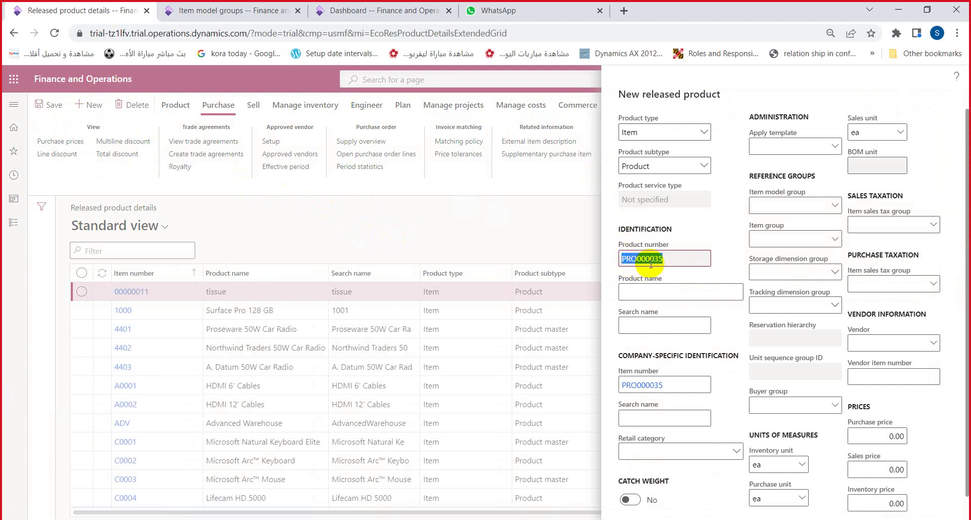
{"action": "left_click_drag", "start_coordinate": [658, 259], "coordinate": [604, 261]}
{"action": "left_click_drag", "start_coordinate": [665, 258], "coordinate": [624, 254]}
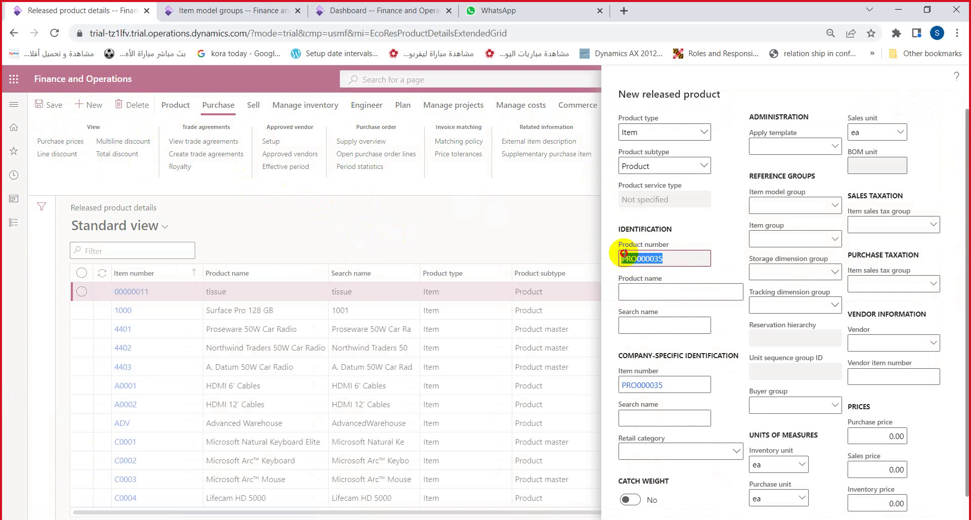
Step: Enter Jacket as the new product's name and carry it over to the search name
{"action": "left_click", "coordinate": [672, 289]}
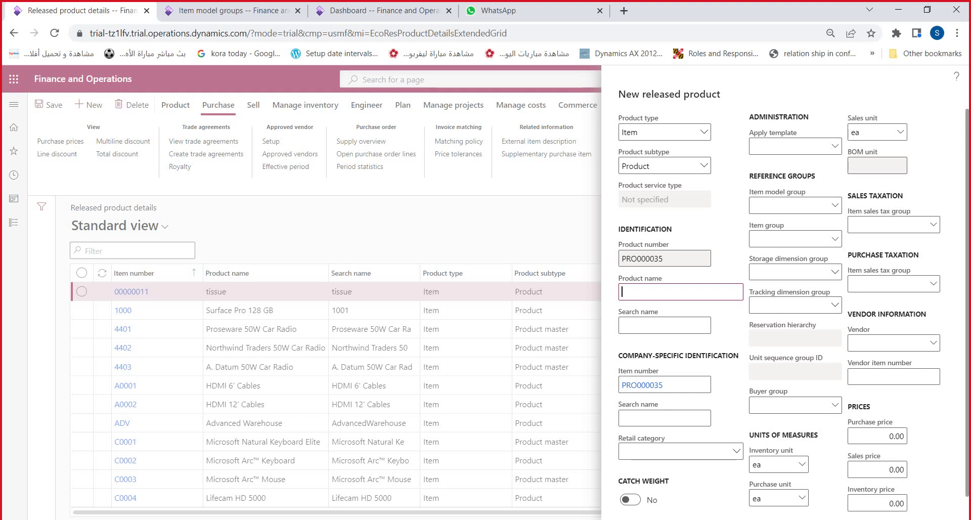
{"action": "type", "text": "شؤنتف"}
{"action": "key", "text": "BackSpace"}
{"action": "key", "text": "BackSpace"}
{"action": "key", "text": "BackSpace"}
{"action": "key", "text": "BackSpace"}
{"action": "key", "text": "BackSpace"}
{"action": "type", "text": "Jaket"}
{"action": "key", "text": "BackSpace"}
{"action": "key", "text": "BackSpace"}
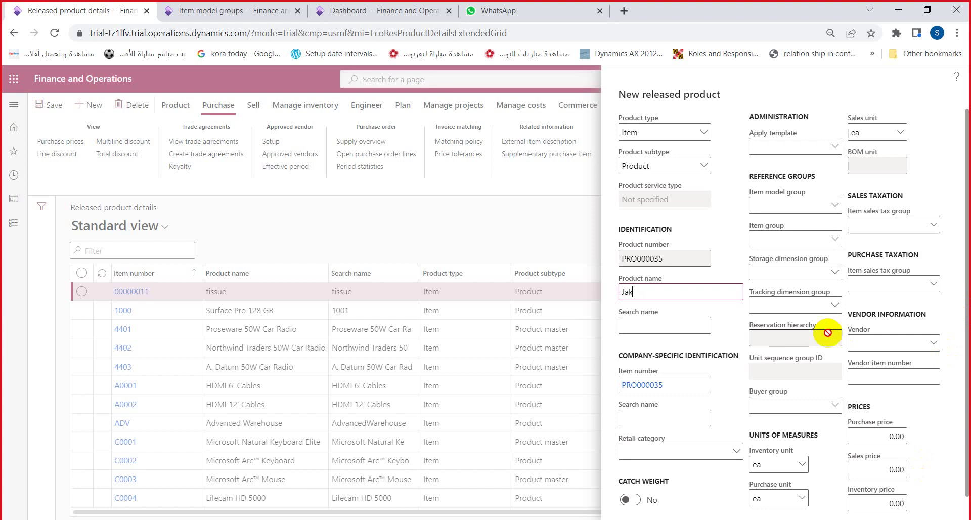
{"action": "type", "text": "ket"}
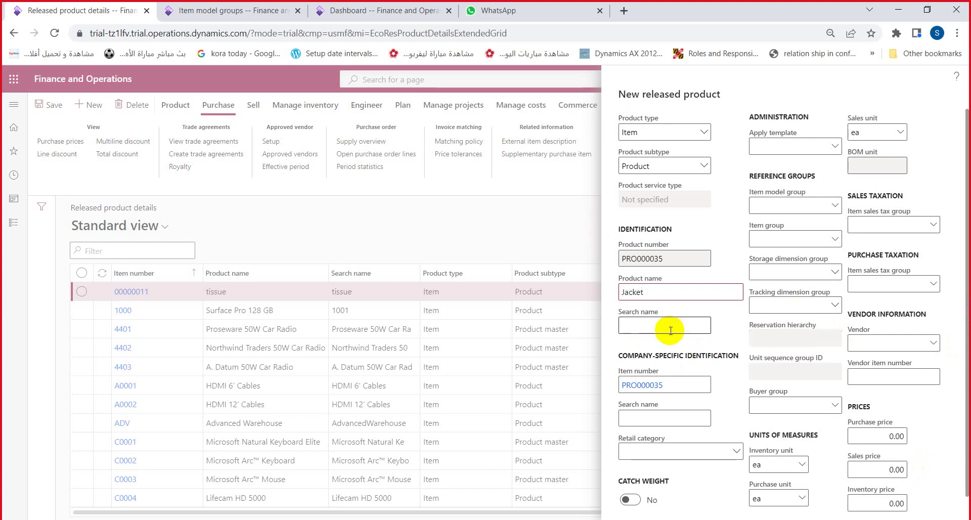
{"action": "scroll", "coordinate": [670, 330], "scroll_direction": "down", "scroll_amount": 1}
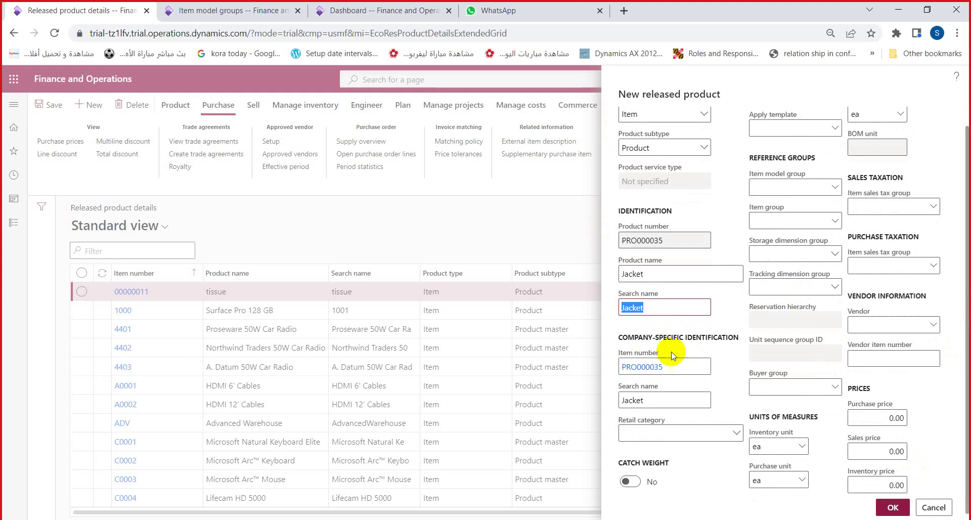
{"action": "scroll", "coordinate": [839, 159], "scroll_direction": "up", "scroll_amount": 1}
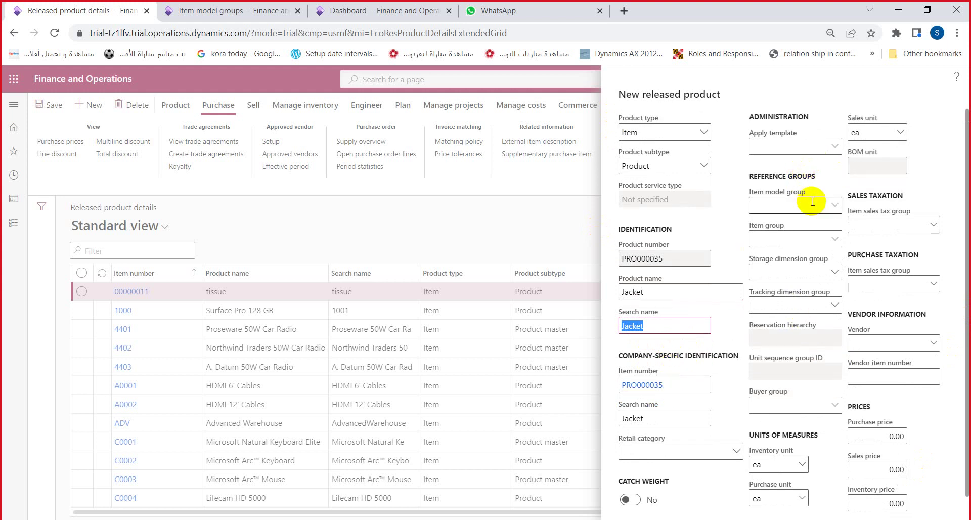
{"action": "left_click", "coordinate": [835, 208]}
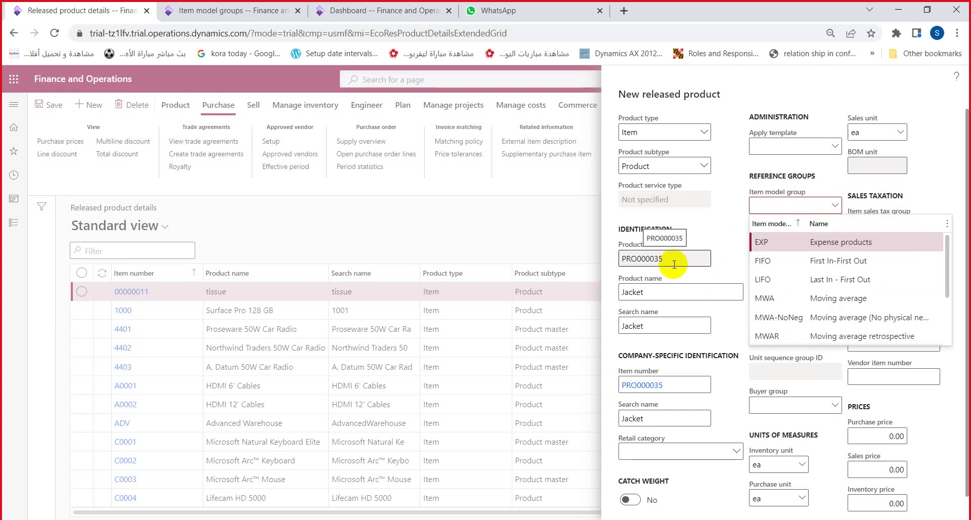
{"action": "left_click", "coordinate": [620, 259]}
{"action": "double_click", "coordinate": [623, 258]}
{"action": "left_click", "coordinate": [665, 289]}
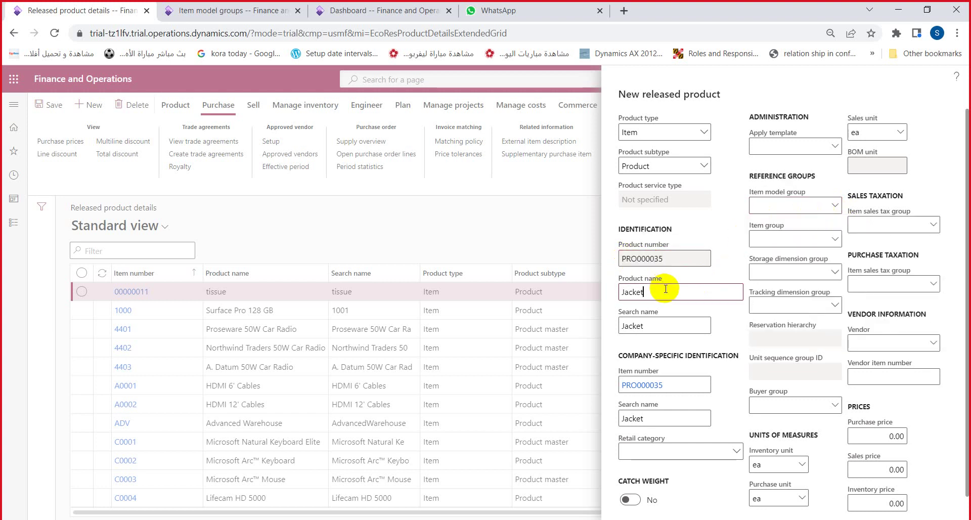
{"action": "left_click", "coordinate": [834, 207]}
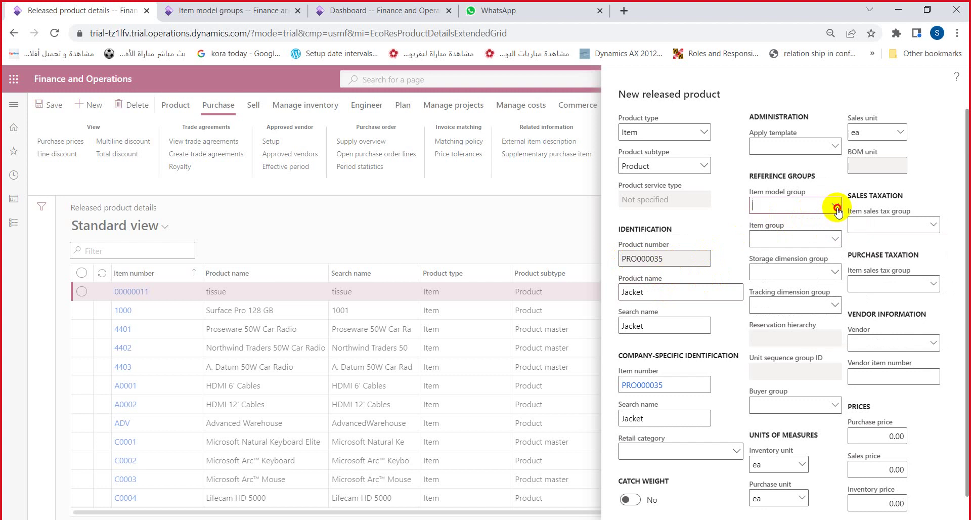
{"action": "left_click", "coordinate": [681, 261]}
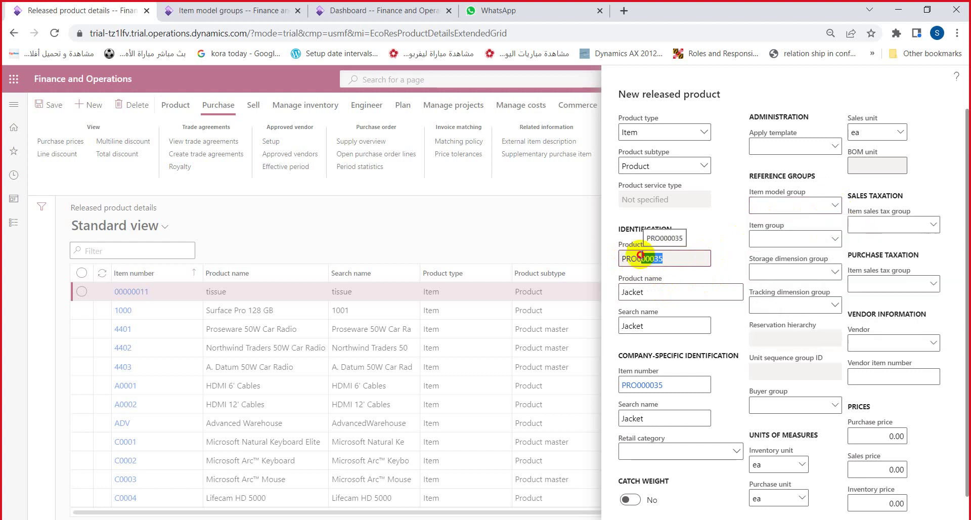
Step: Extend the product name to Jacket-02 and assign the WAV (Weighted Average) item model group
{"action": "left_click", "coordinate": [650, 288]}
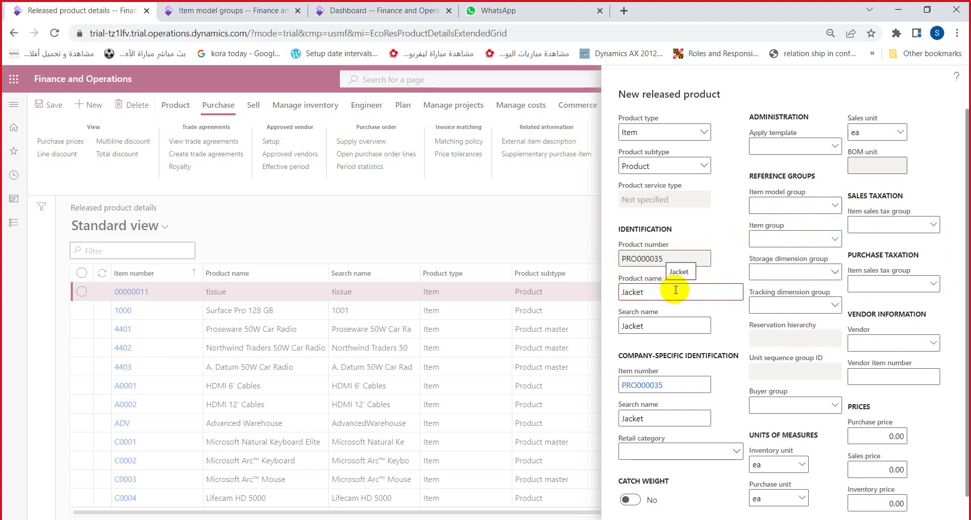
{"action": "type", "text": "-02"}
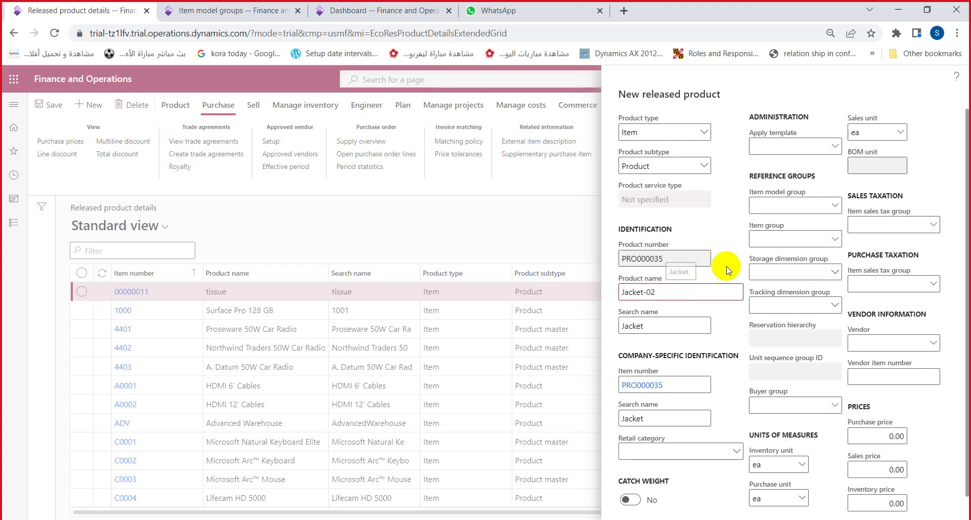
{"action": "left_click", "coordinate": [830, 205]}
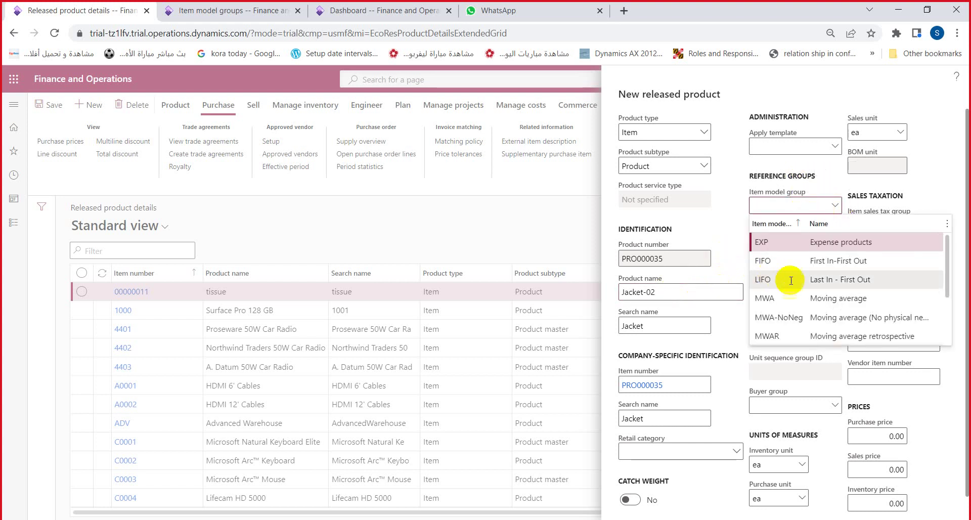
{"action": "scroll", "coordinate": [797, 281], "scroll_direction": "down", "scroll_amount": 5}
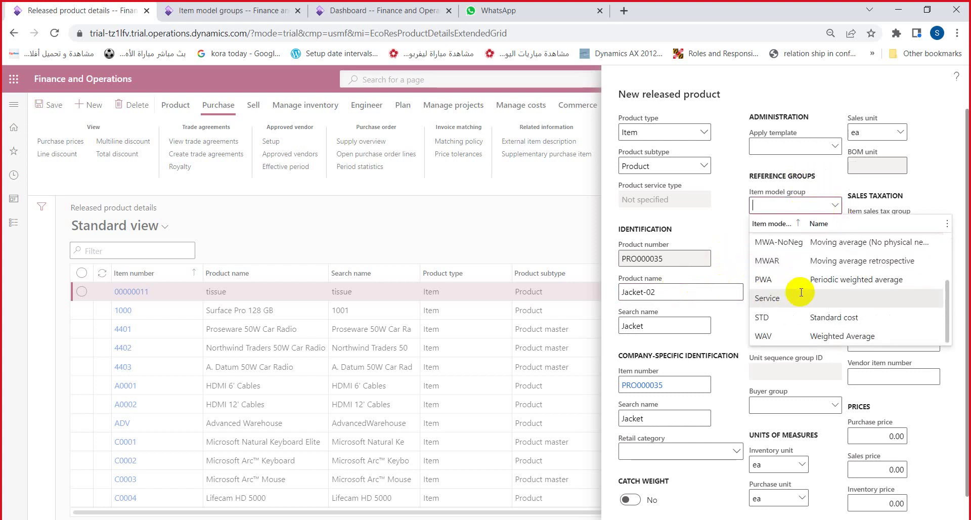
{"action": "left_click", "coordinate": [807, 336]}
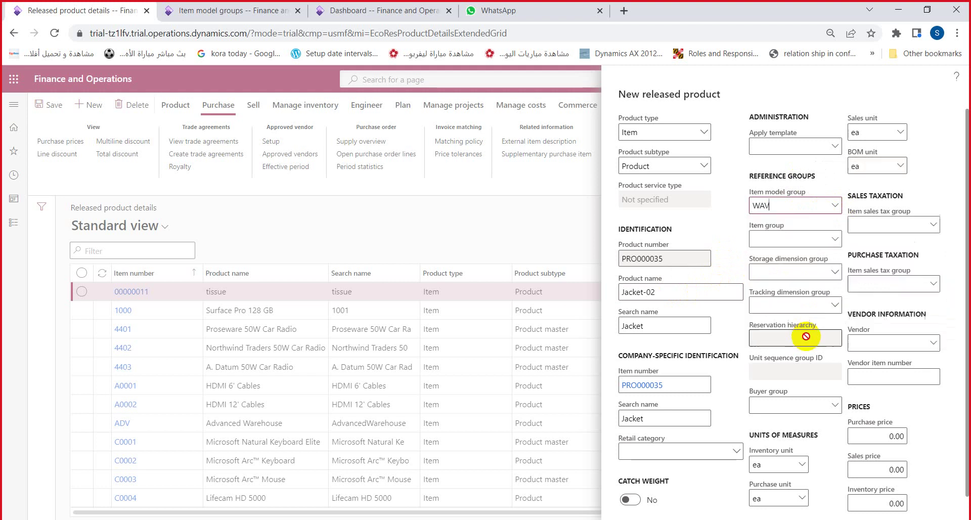
{"action": "left_click", "coordinate": [795, 240]}
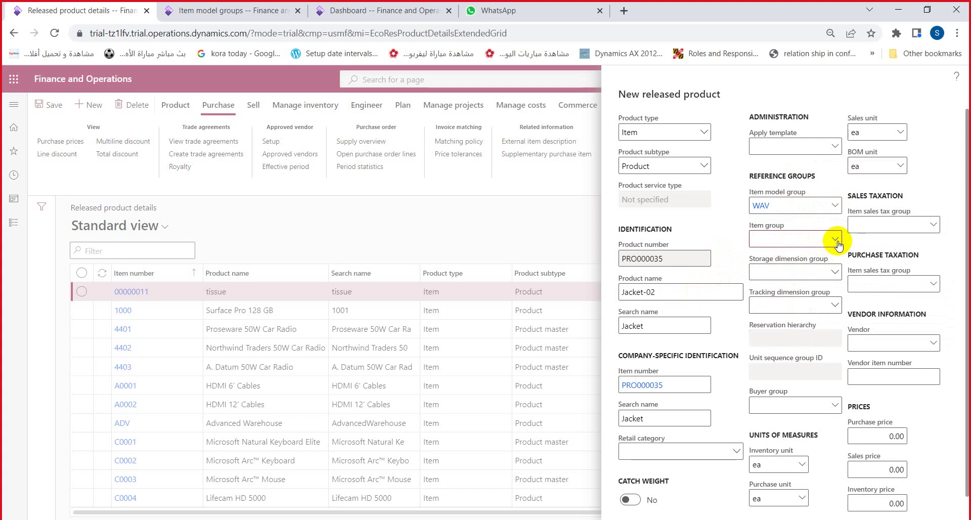
{"action": "left_click", "coordinate": [837, 241]}
{"action": "left_click", "coordinate": [784, 229]}
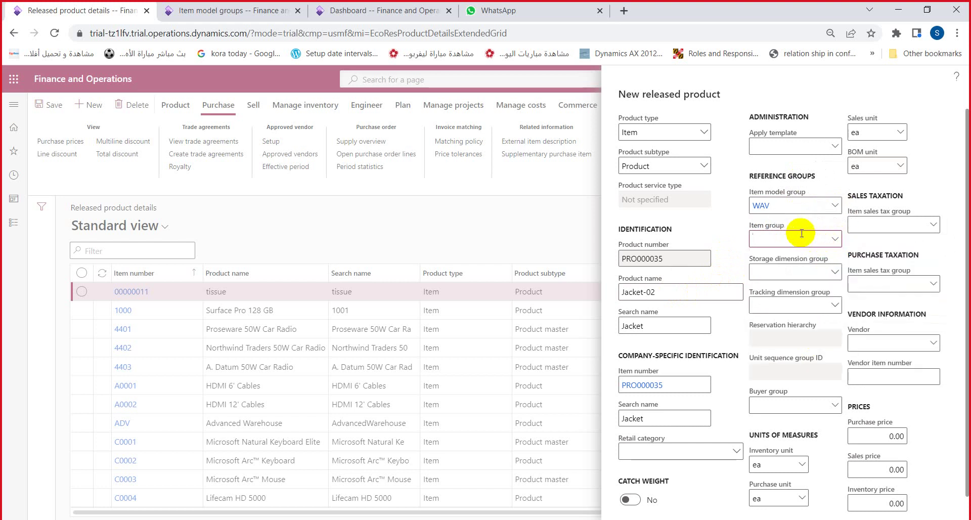
{"action": "left_click", "coordinate": [771, 206]}
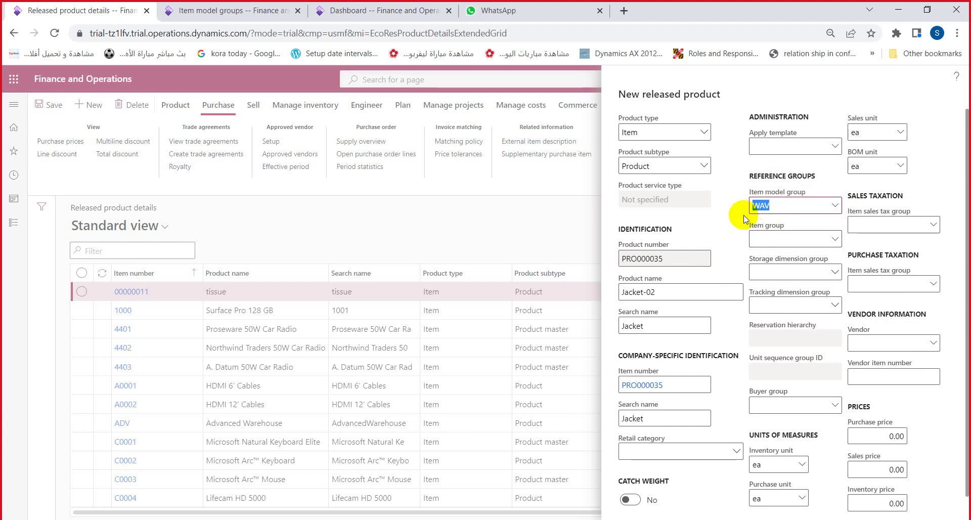
{"action": "left_click", "coordinate": [753, 209]}
{"action": "left_click_drag", "start_coordinate": [774, 206], "coordinate": [744, 212]}
{"action": "left_click", "coordinate": [743, 213]}
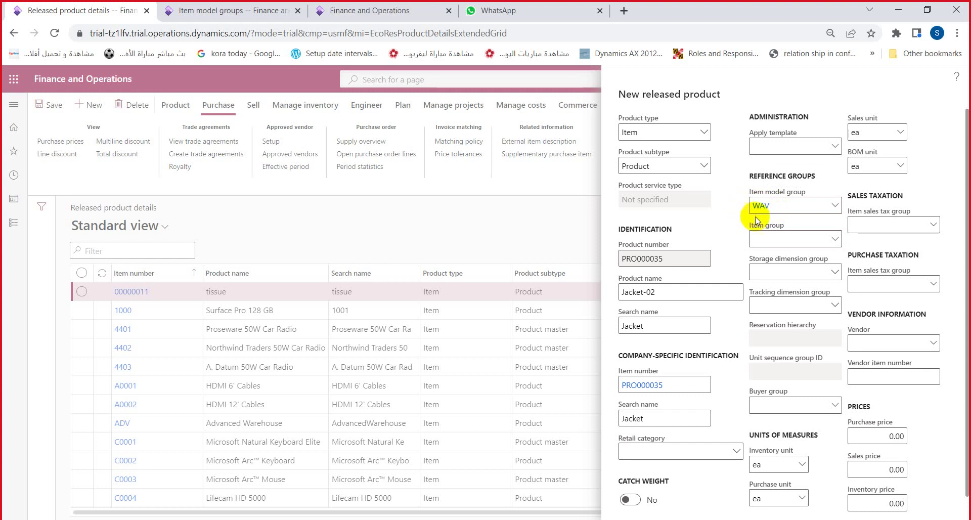
{"action": "left_click", "coordinate": [763, 236]}
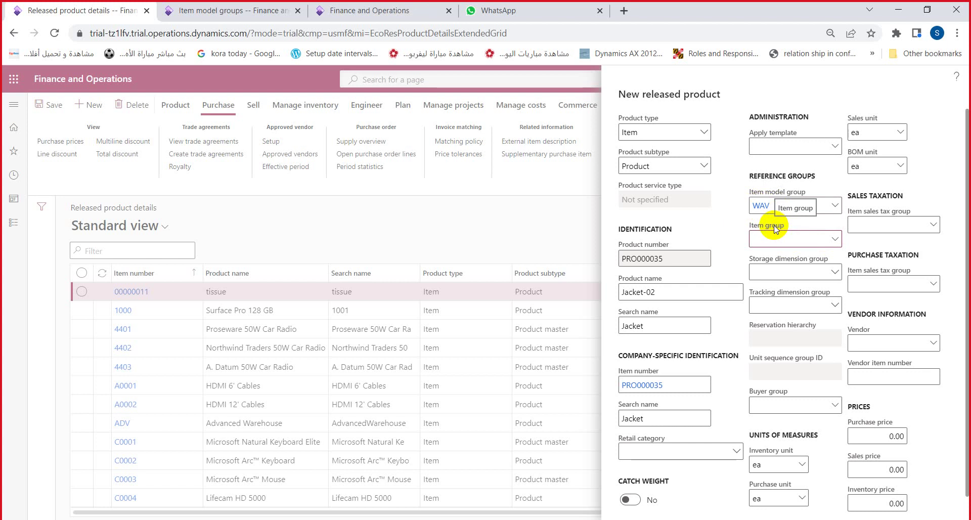
Step: Open the item groups setup from the product's Item group field and delete the item group 10 (Raw)
{"action": "right_click", "coordinate": [775, 228]}
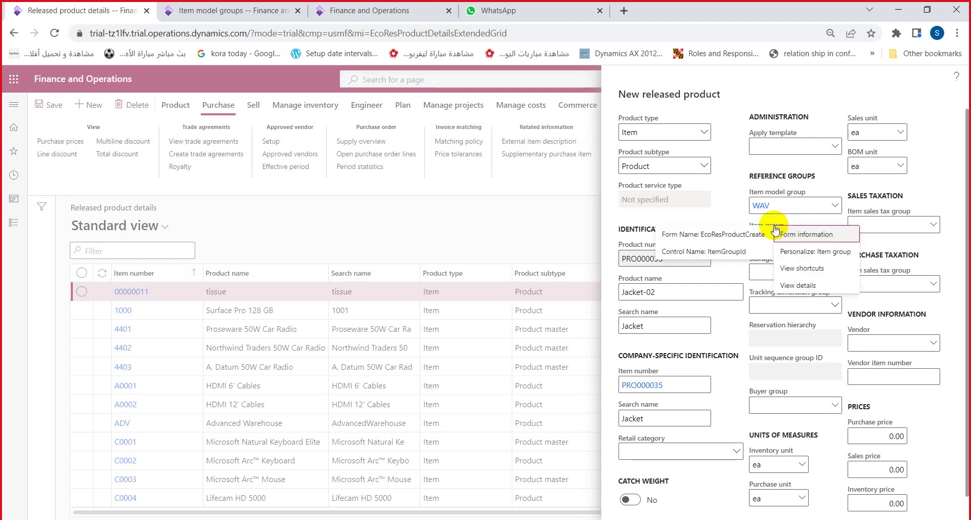
{"action": "left_click", "coordinate": [787, 287]}
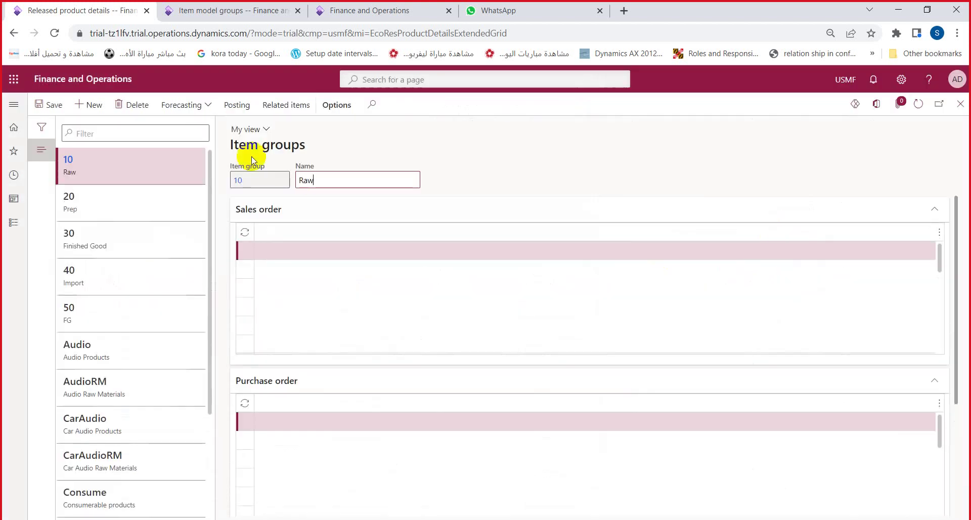
{"action": "left_click", "coordinate": [130, 105]}
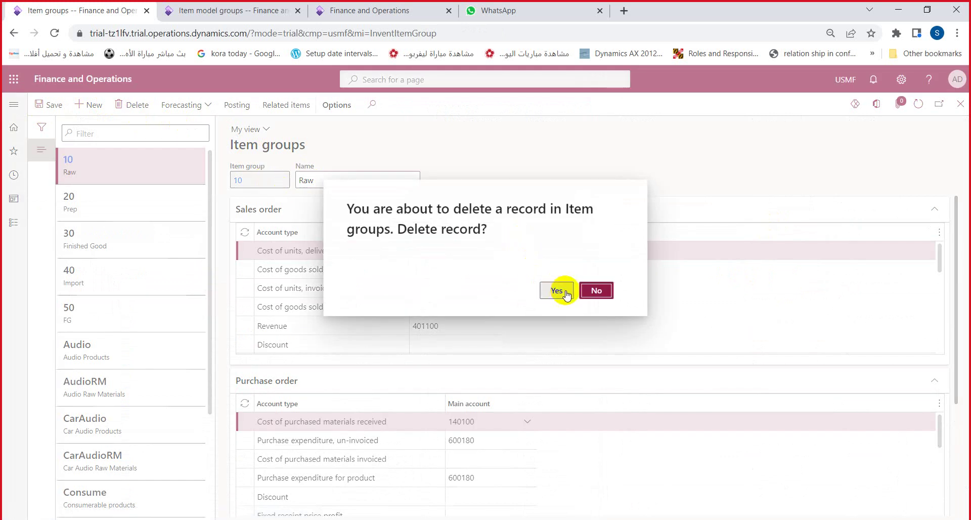
{"action": "left_click", "coordinate": [564, 296]}
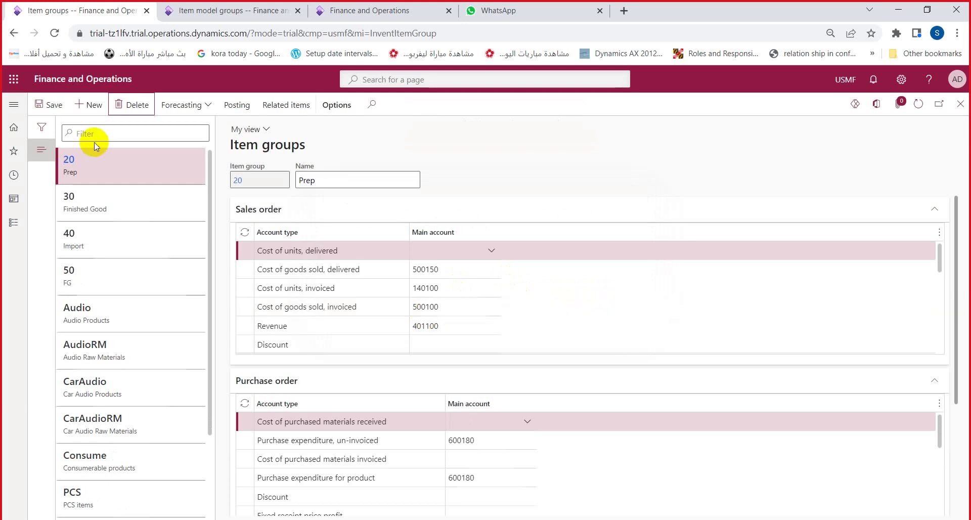
Step: Create a new item group 60 with the name Finished Good and save it
{"action": "left_click", "coordinate": [94, 112]}
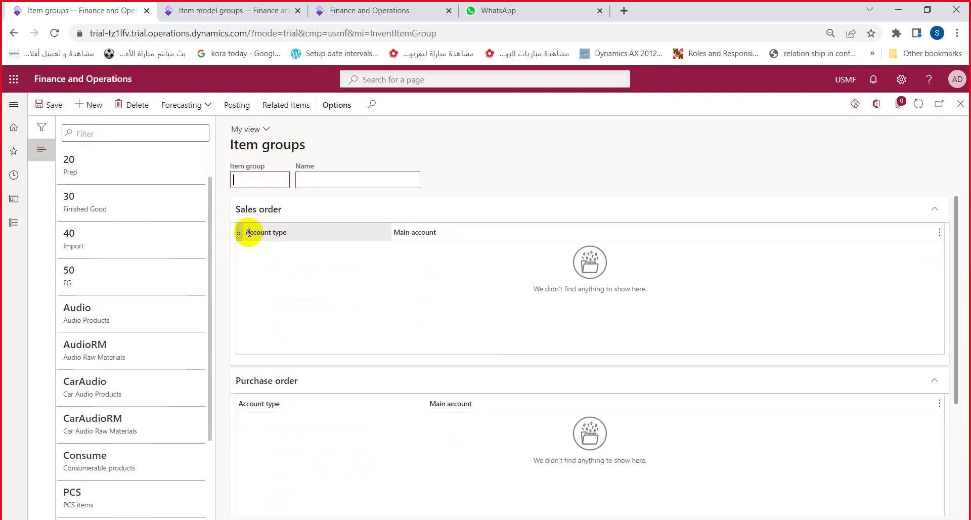
{"action": "scroll", "coordinate": [269, 354], "scroll_direction": "down", "scroll_amount": 3}
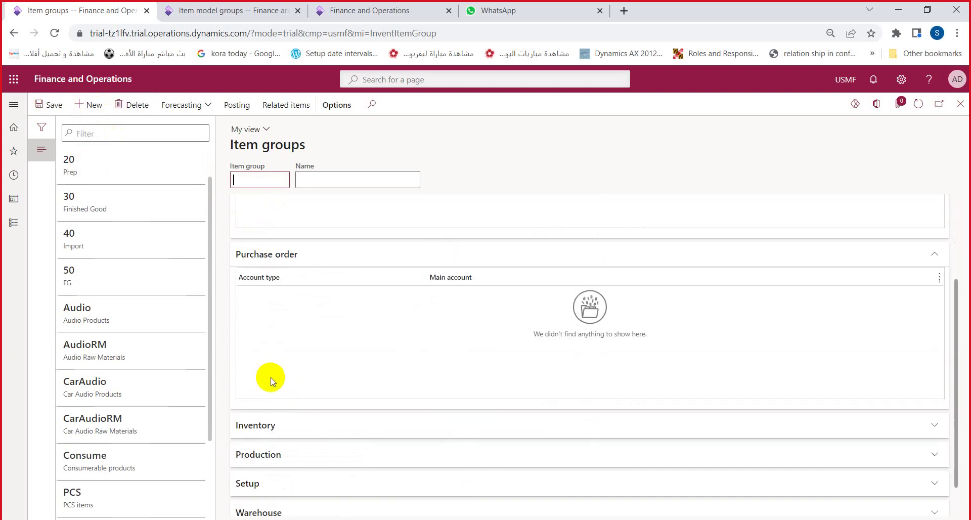
{"action": "scroll", "coordinate": [281, 295], "scroll_direction": "down", "scroll_amount": 1}
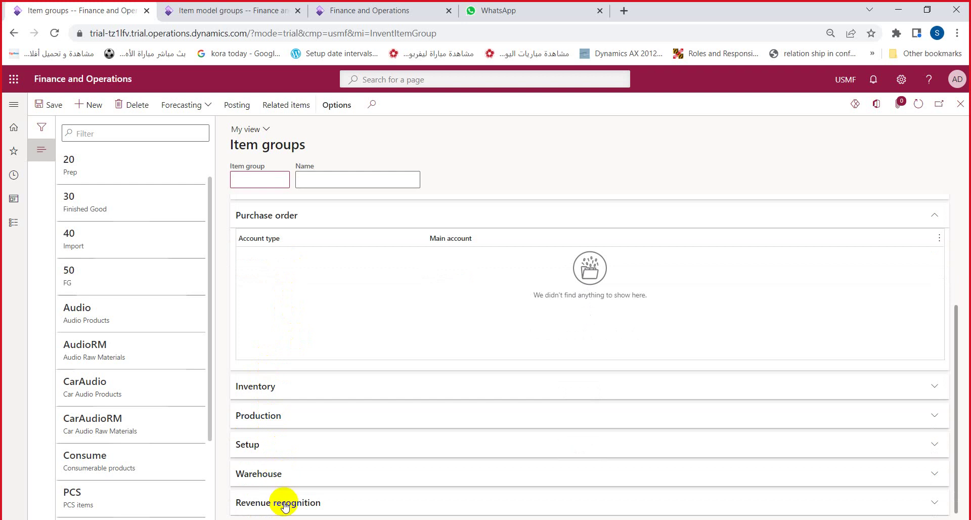
{"action": "scroll", "coordinate": [314, 402], "scroll_direction": "up", "scroll_amount": 2}
{"action": "scroll", "coordinate": [315, 401], "scroll_direction": "up", "scroll_amount": 1}
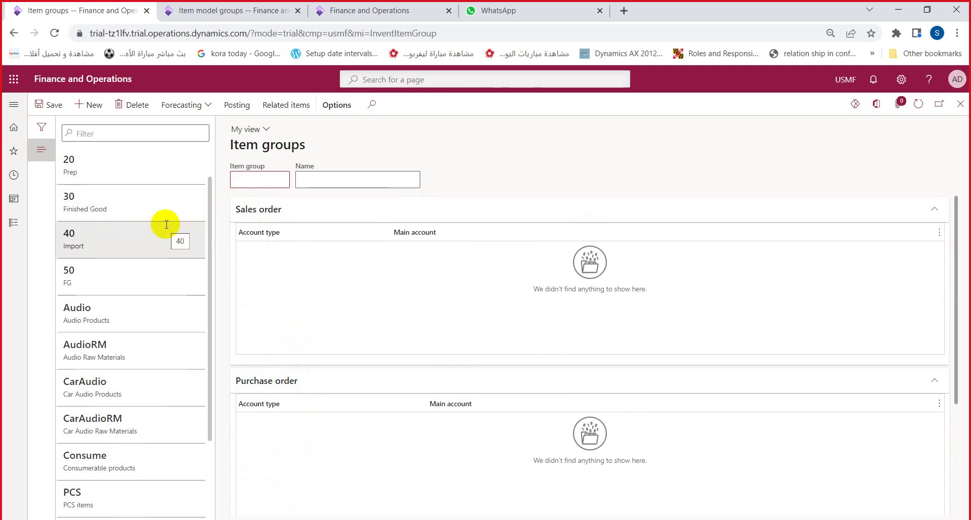
{"action": "type", "text": "60"}
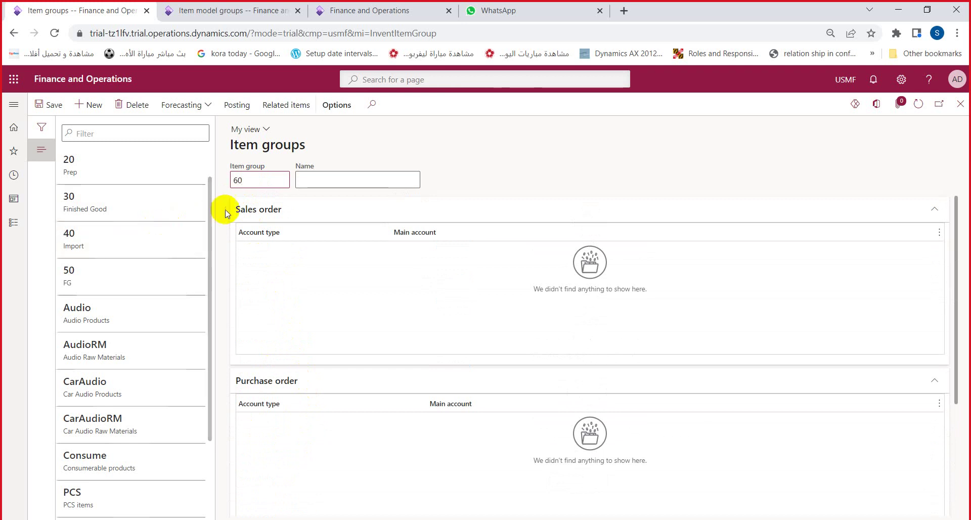
{"action": "left_click", "coordinate": [313, 182]}
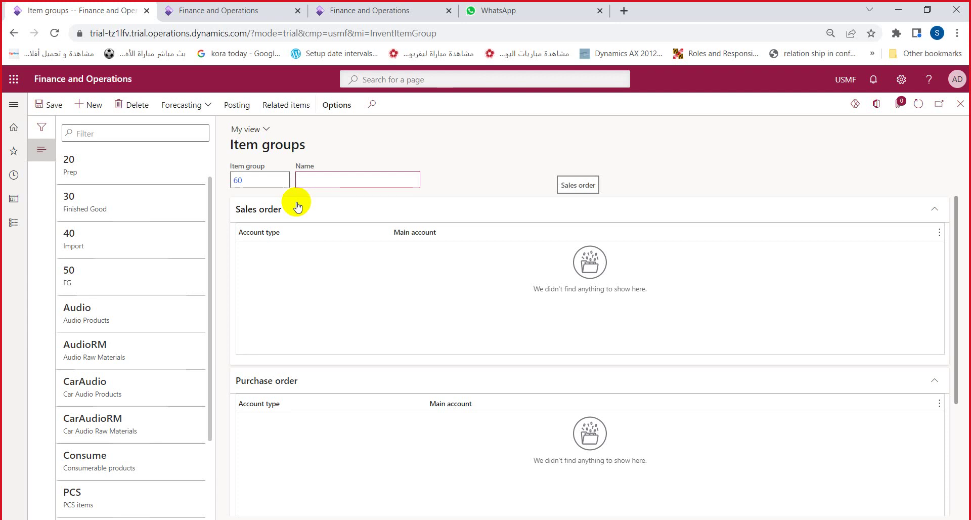
{"action": "type", "text": "Finished Good"}
{"action": "left_click", "coordinate": [466, 164]}
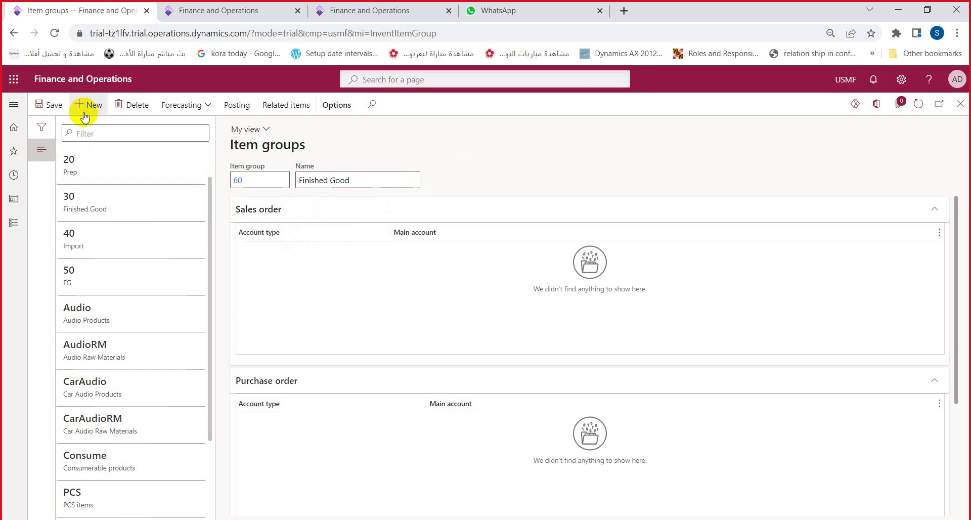
{"action": "left_click", "coordinate": [162, 169]}
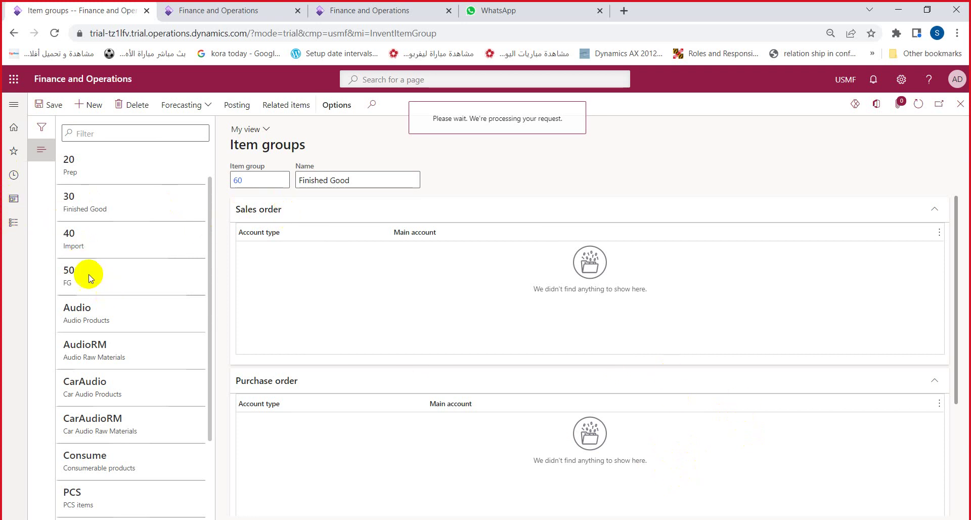
Step: Open the Posting setup of Inventory management and display its purchase order accounts
{"action": "left_click", "coordinate": [14, 225]}
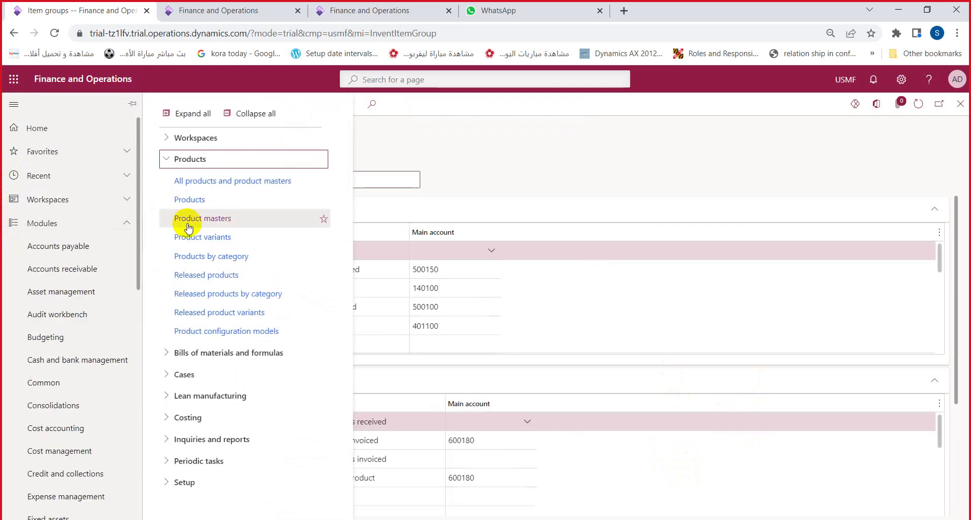
{"action": "scroll", "coordinate": [80, 332], "scroll_direction": "down", "scroll_amount": 2}
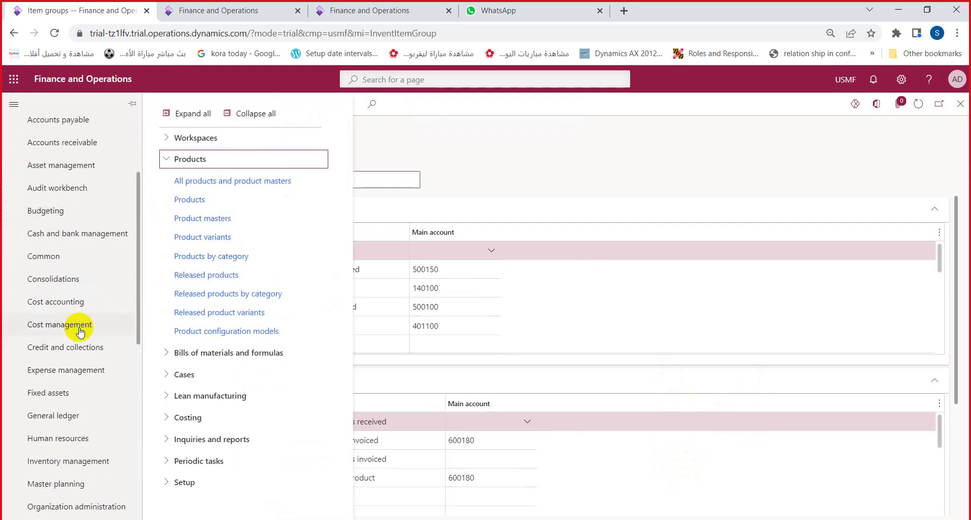
{"action": "scroll", "coordinate": [79, 330], "scroll_direction": "down", "scroll_amount": 1}
{"action": "left_click", "coordinate": [83, 399]}
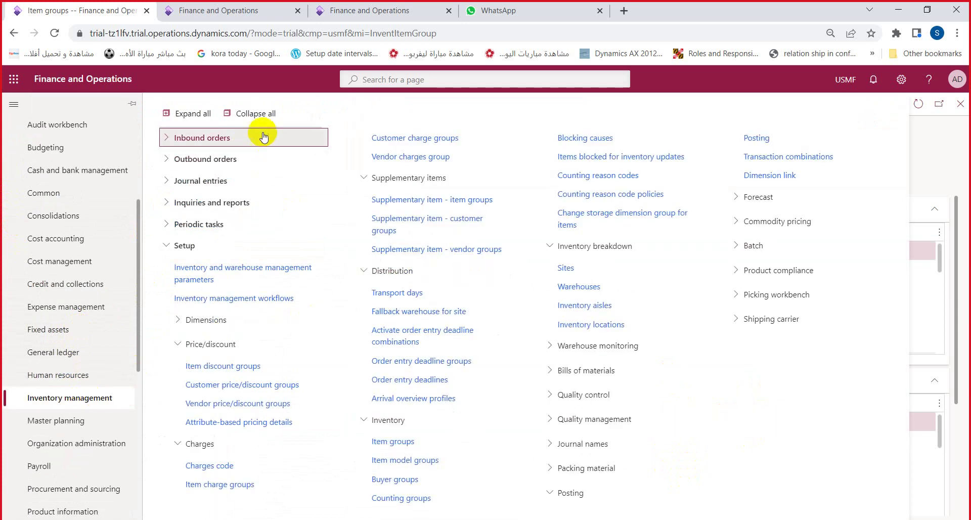
{"action": "left_click", "coordinate": [256, 113]}
{"action": "left_click", "coordinate": [187, 248]}
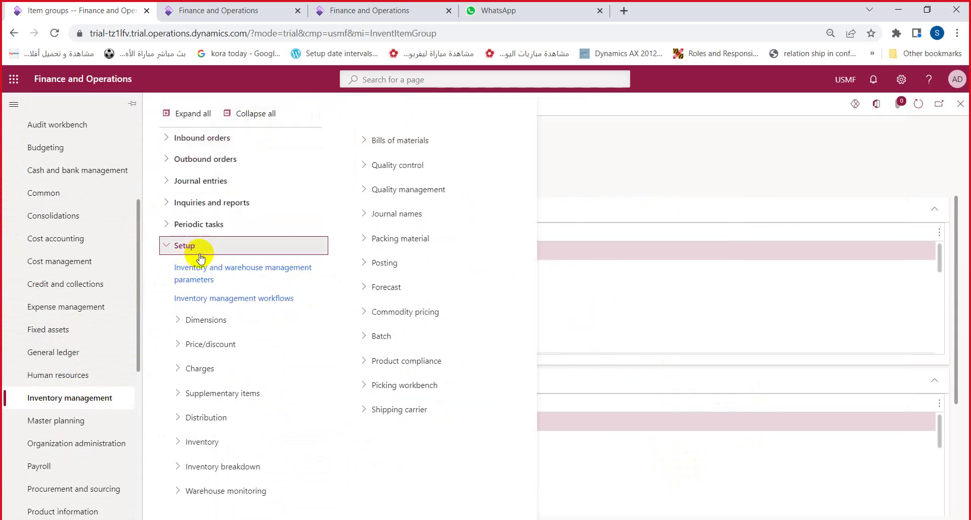
{"action": "left_click", "coordinate": [202, 442]}
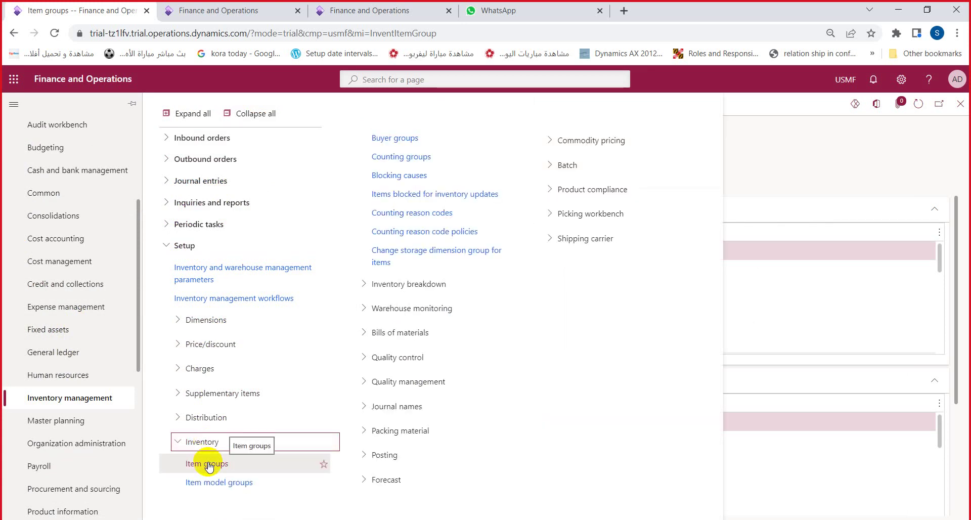
{"action": "left_click", "coordinate": [206, 466]}
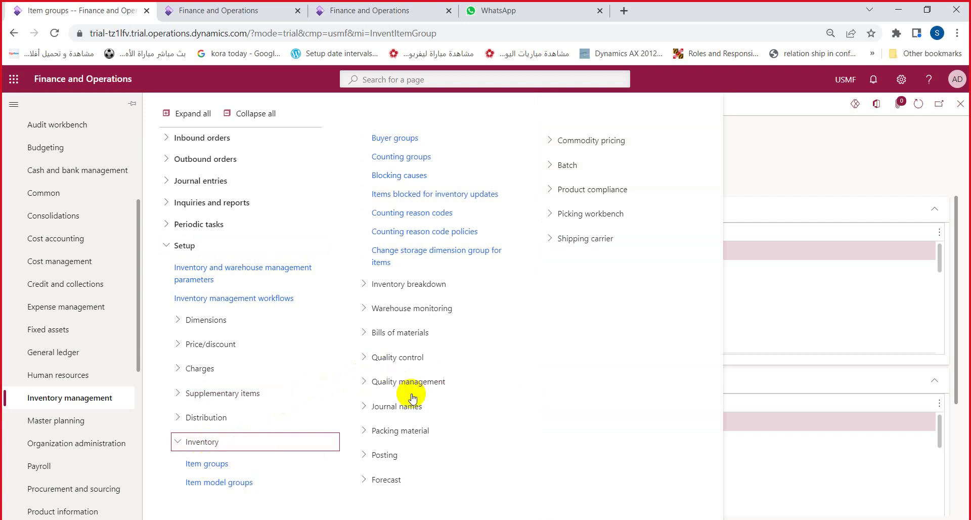
{"action": "left_click", "coordinate": [394, 453]}
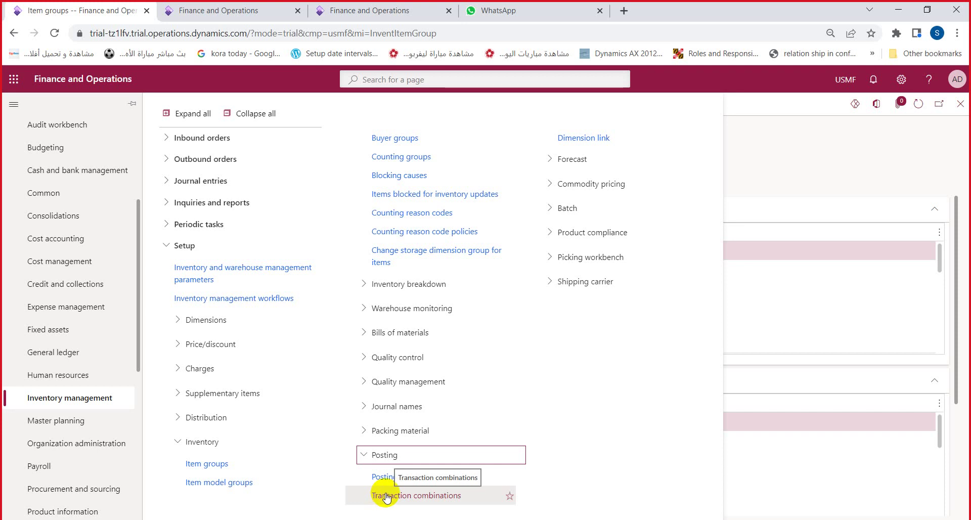
{"action": "left_click", "coordinate": [384, 496]}
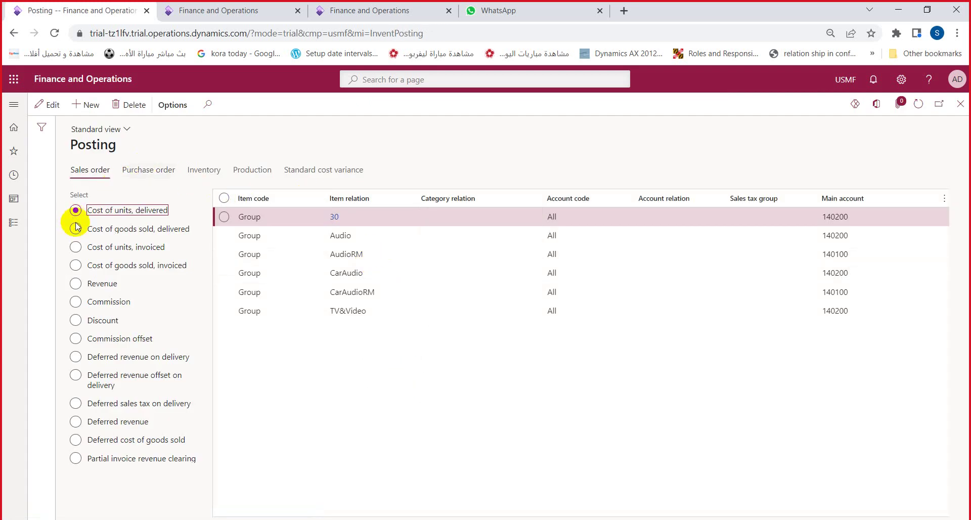
{"action": "left_click", "coordinate": [157, 175]}
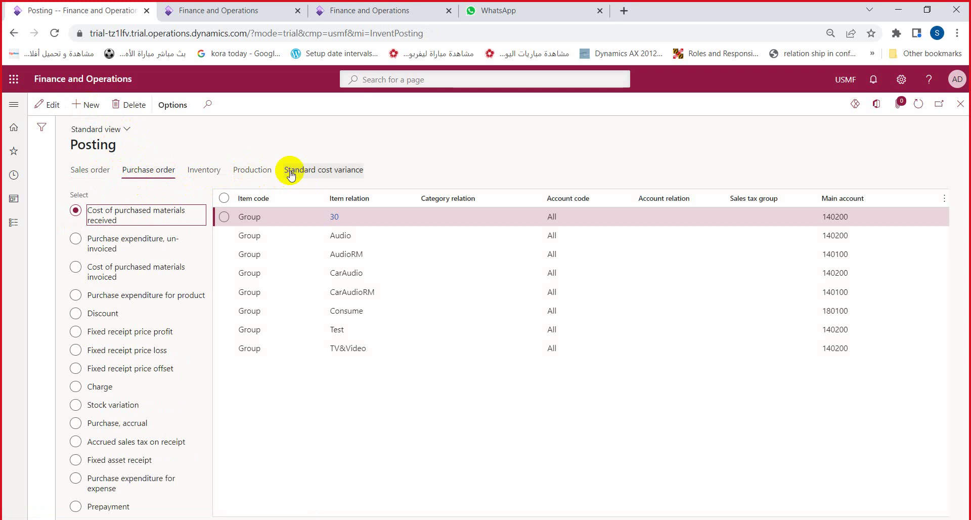
{"action": "left_click", "coordinate": [163, 175]}
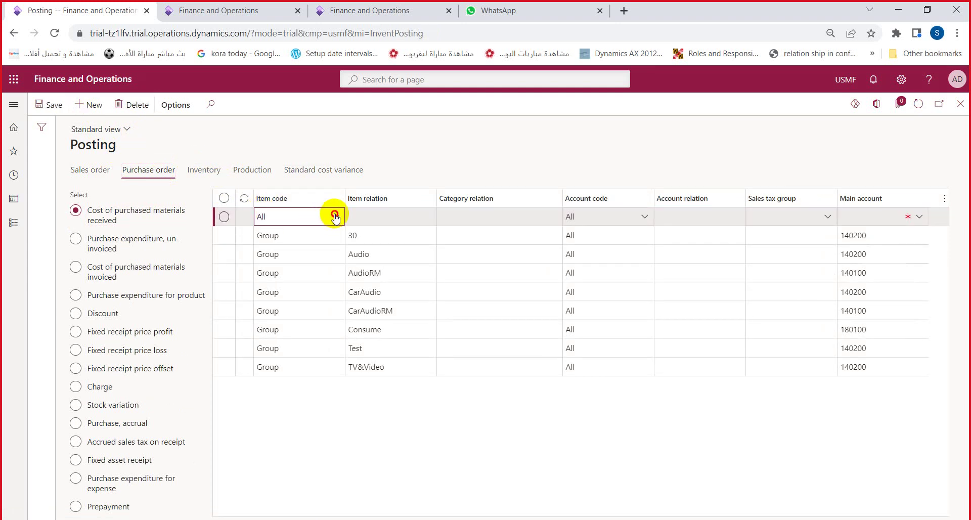
{"action": "left_click", "coordinate": [336, 217]}
{"action": "left_click", "coordinate": [296, 256]}
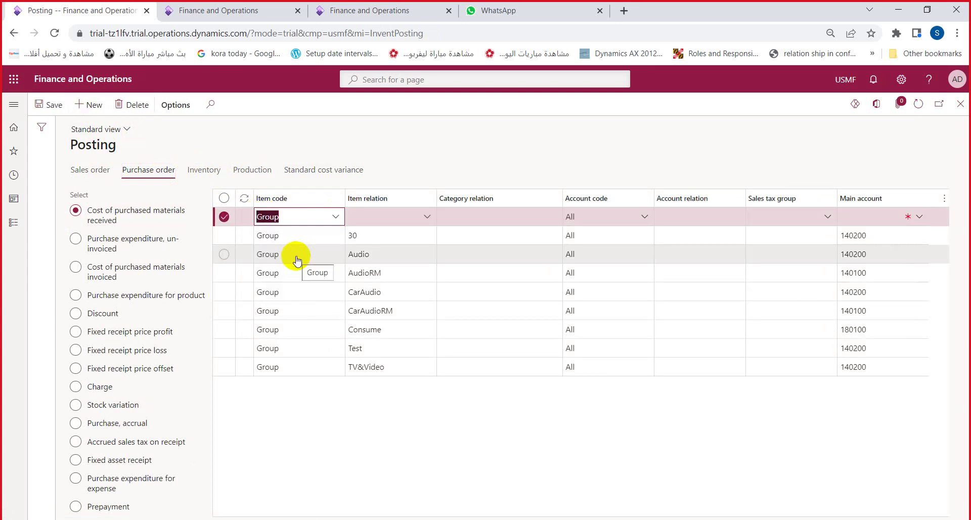
{"action": "left_click", "coordinate": [384, 217]}
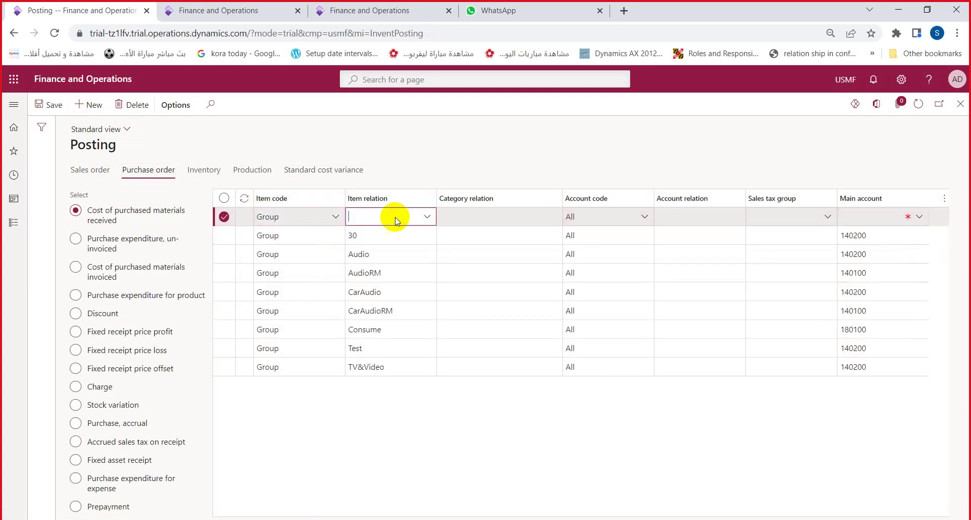
{"action": "left_click", "coordinate": [427, 217]}
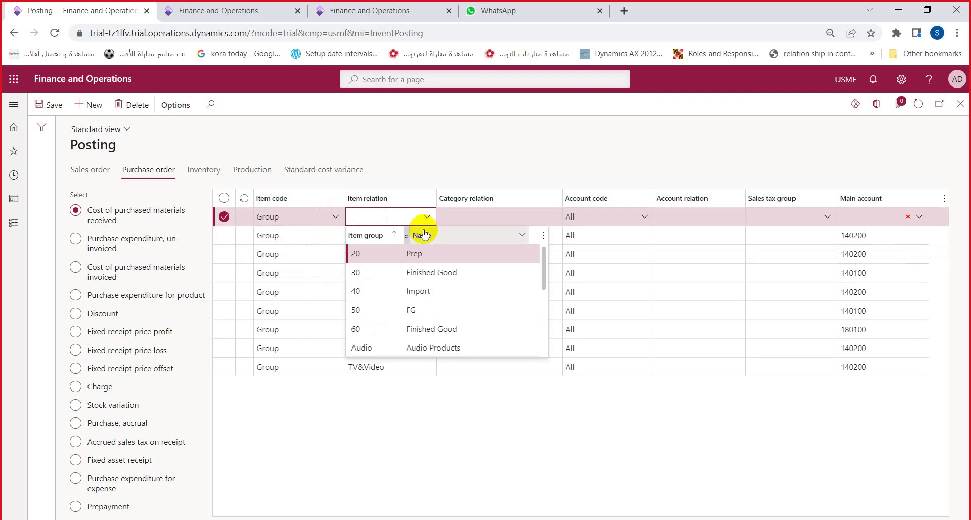
{"action": "left_click", "coordinate": [394, 328]}
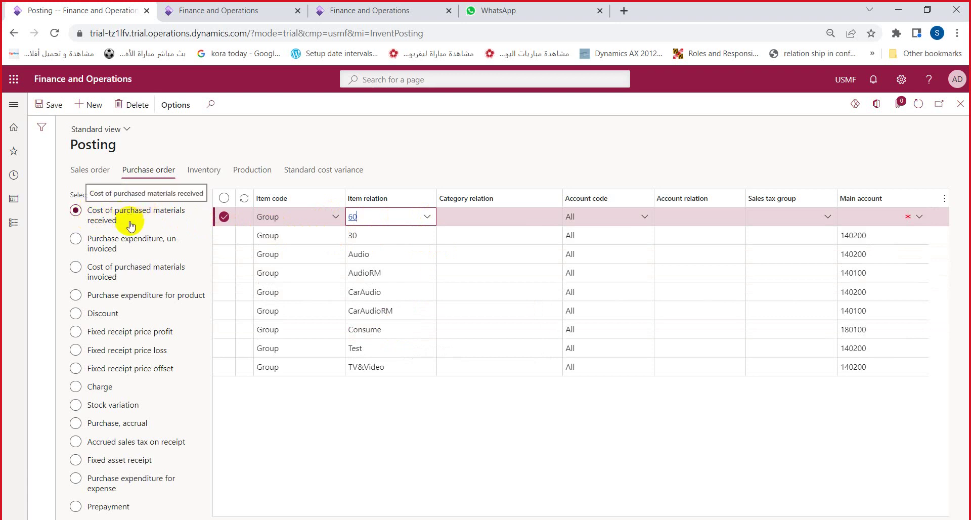
{"action": "left_click_drag", "start_coordinate": [87, 221], "coordinate": [117, 223]}
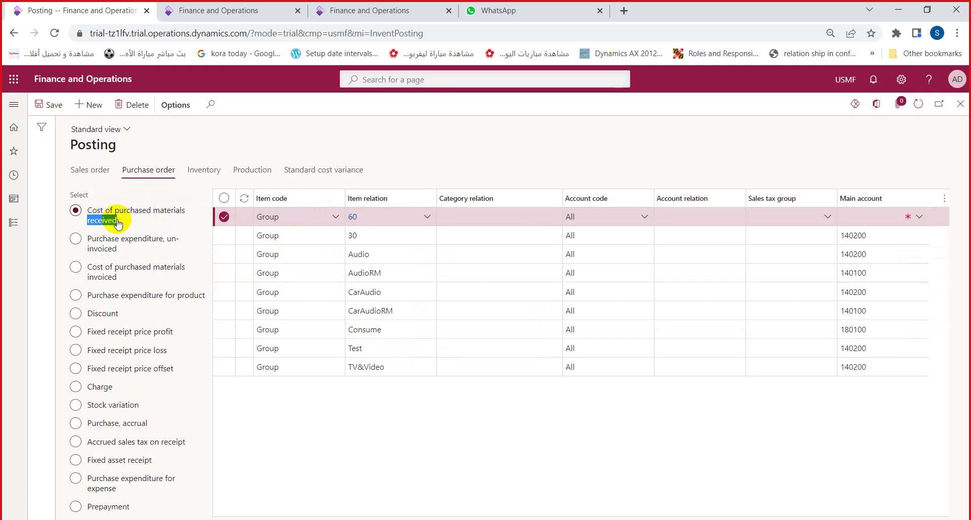
{"action": "left_click", "coordinate": [133, 114]}
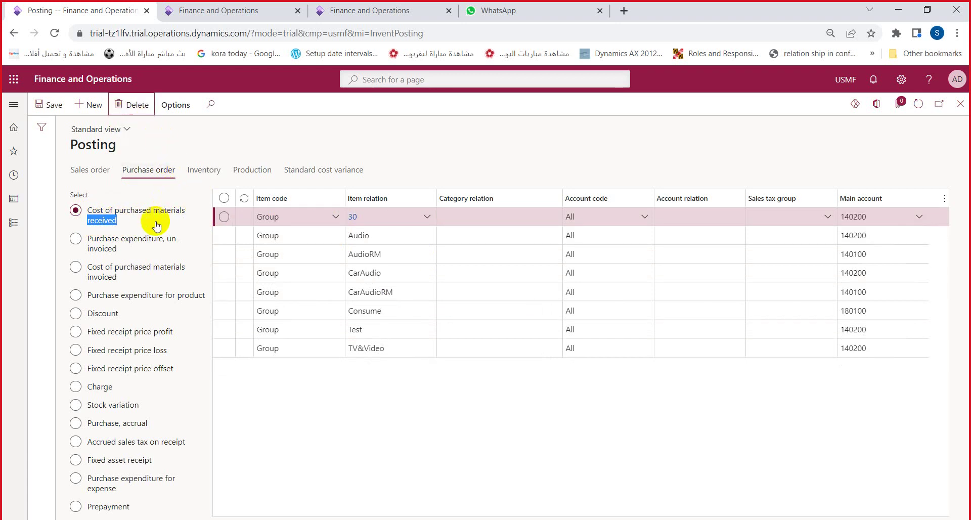
Step: Compare the purchase order posting lines for Cost of purchased materials invoiced and Cost of purchased materials received
{"action": "left_click", "coordinate": [137, 267]}
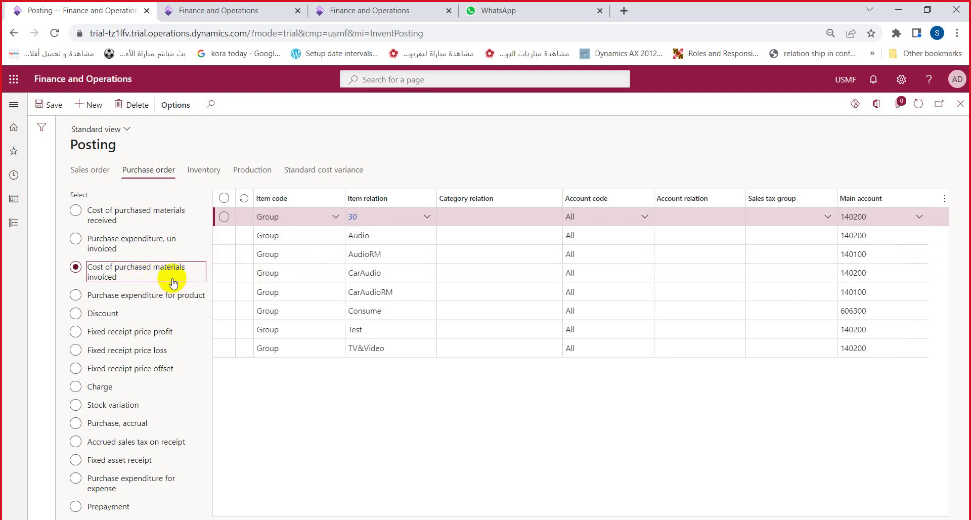
{"action": "left_click", "coordinate": [123, 277]}
{"action": "left_click_drag", "start_coordinate": [124, 278], "coordinate": [89, 279]}
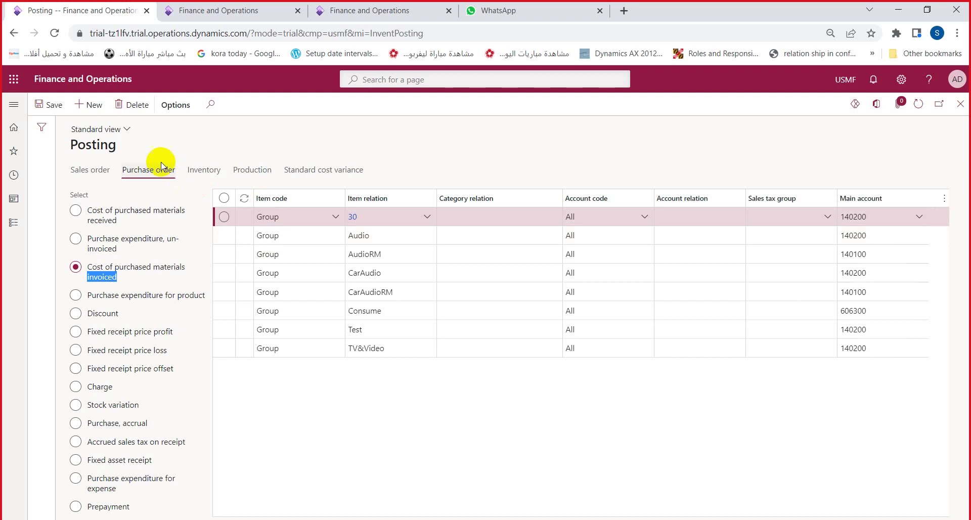
{"action": "left_click", "coordinate": [102, 215]}
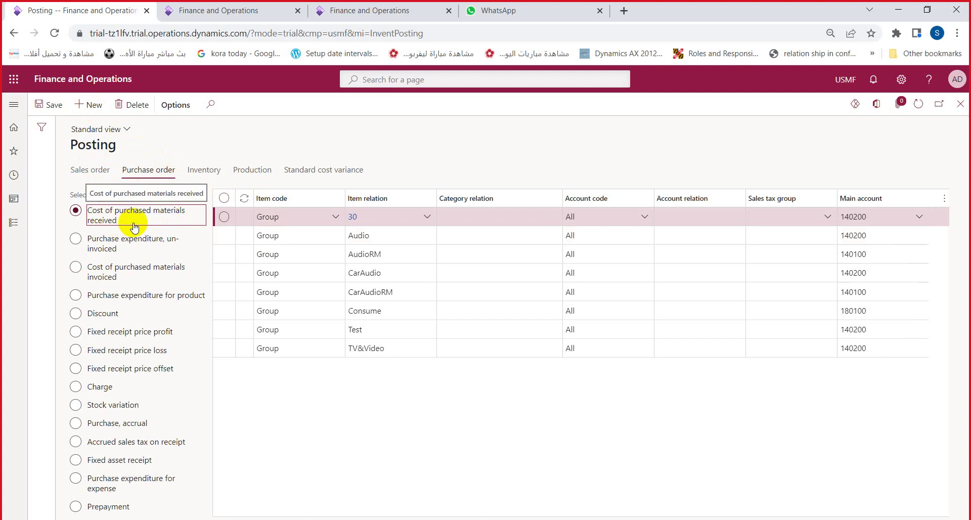
{"action": "left_click", "coordinate": [112, 221]}
{"action": "triple_click", "coordinate": [90, 214]}
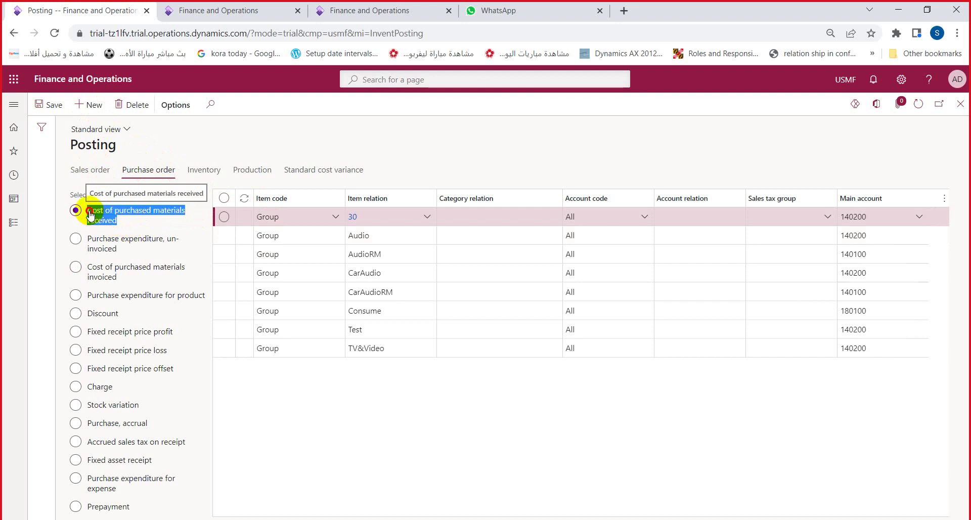
{"action": "left_click", "coordinate": [110, 221]}
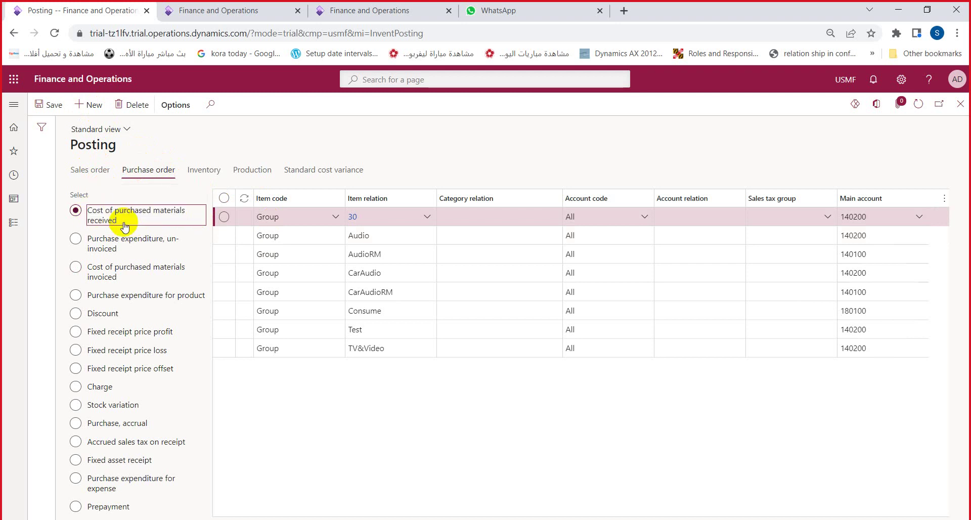
{"action": "triple_click", "coordinate": [88, 211]}
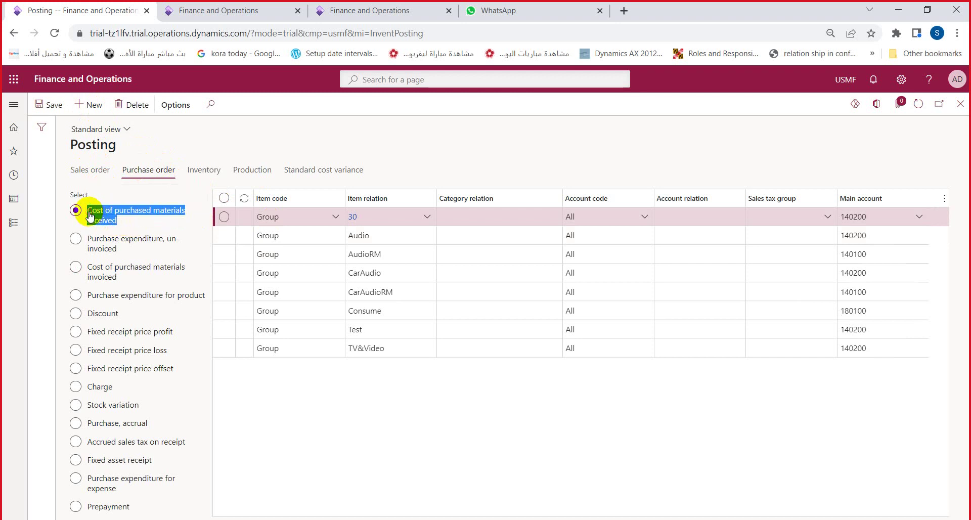
Step: Add a posting line under Cost of purchased materials invoiced with item code Group and item relation 60
{"action": "left_click", "coordinate": [96, 272]}
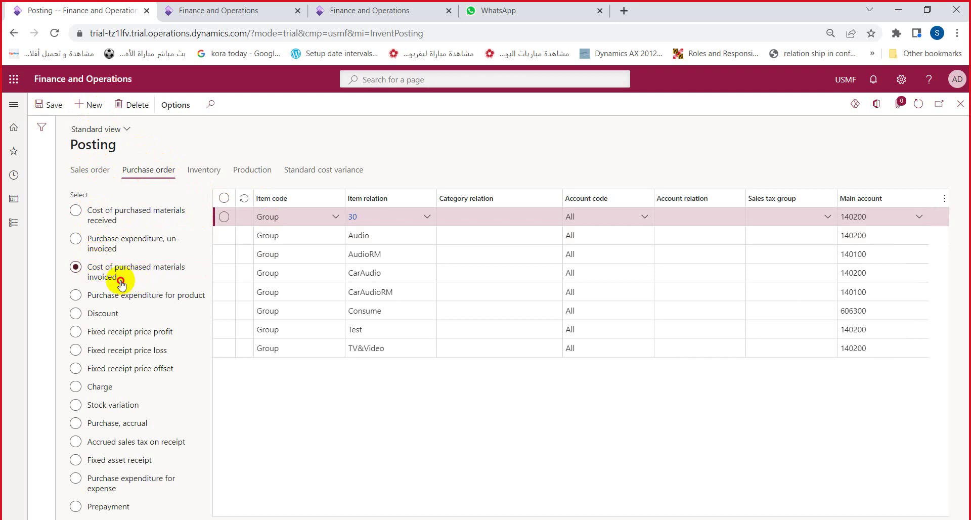
{"action": "double_click", "coordinate": [90, 277]}
{"action": "left_click", "coordinate": [105, 279]}
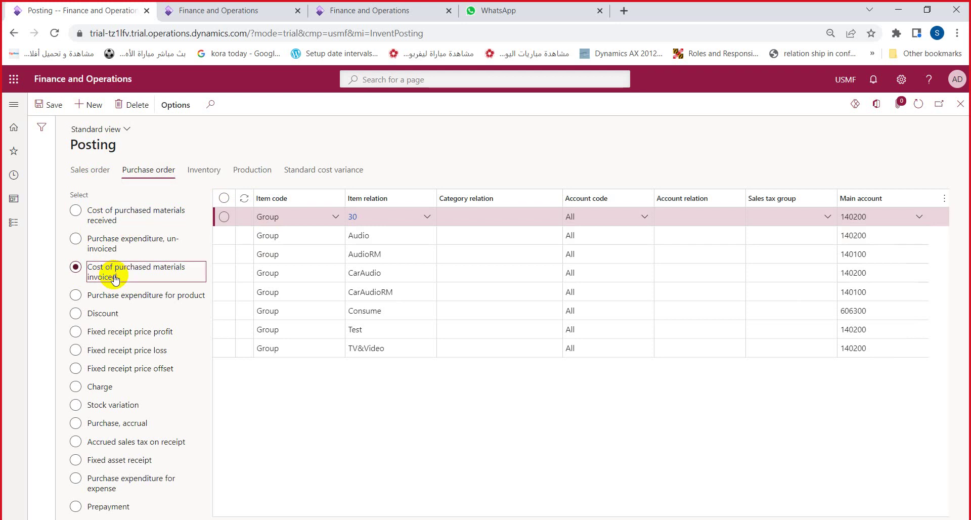
{"action": "left_click", "coordinate": [124, 278]}
{"action": "triple_click", "coordinate": [86, 267]}
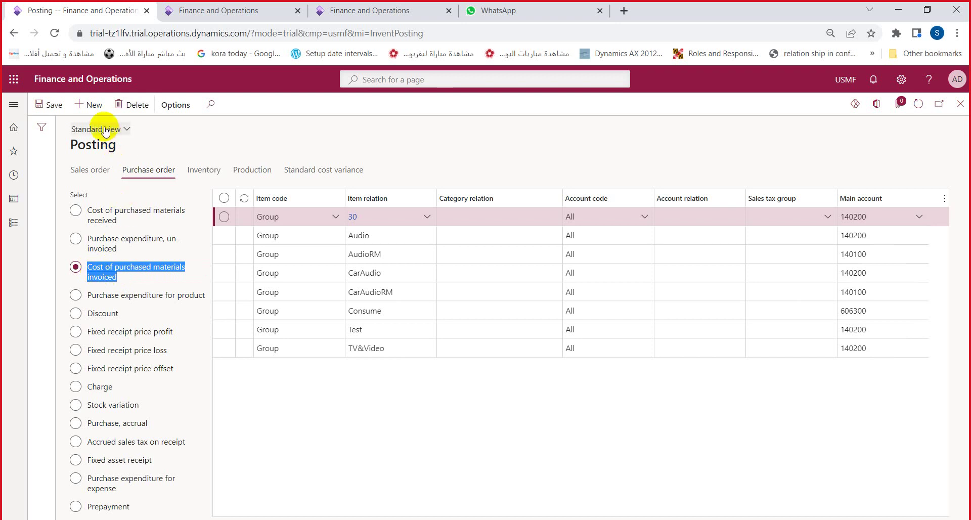
{"action": "key", "text": "alt+n"}
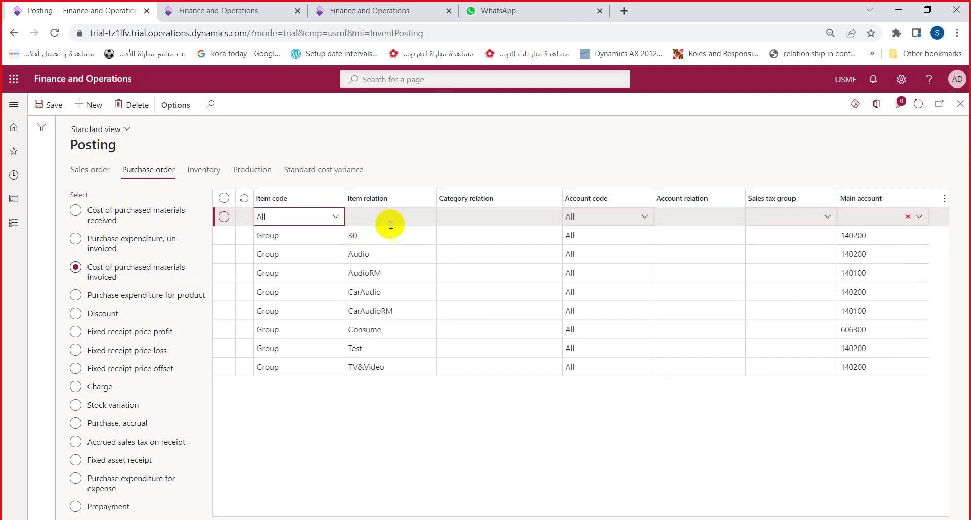
{"action": "left_click", "coordinate": [336, 218]}
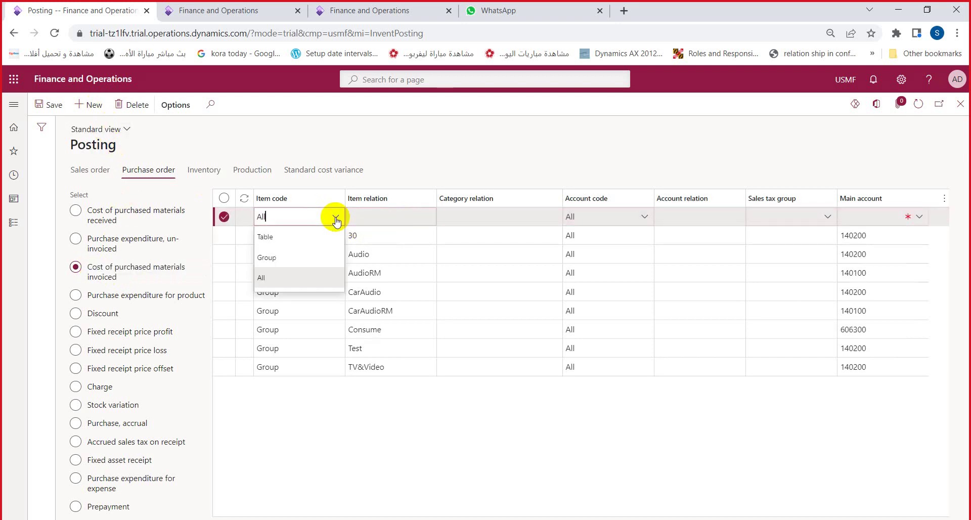
{"action": "left_click", "coordinate": [301, 250]}
{"action": "left_click", "coordinate": [392, 224]}
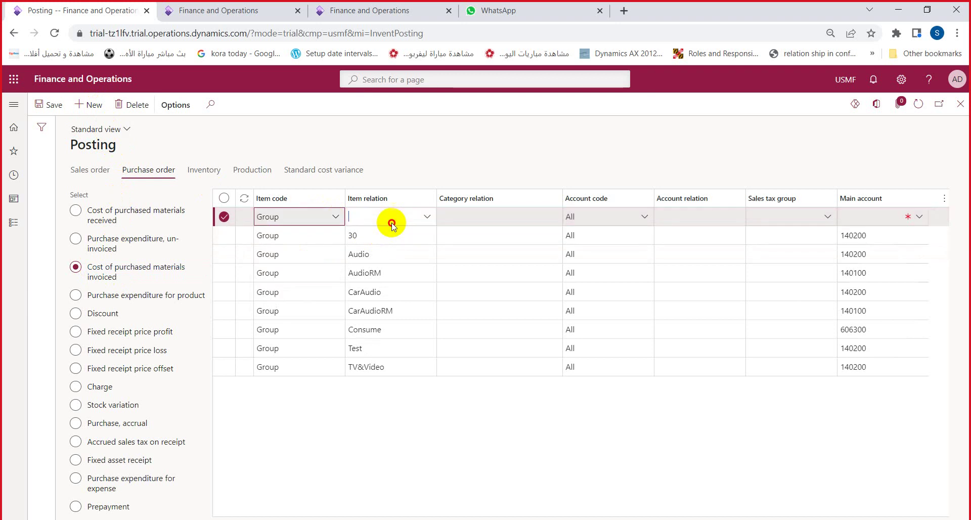
{"action": "left_click", "coordinate": [427, 218]}
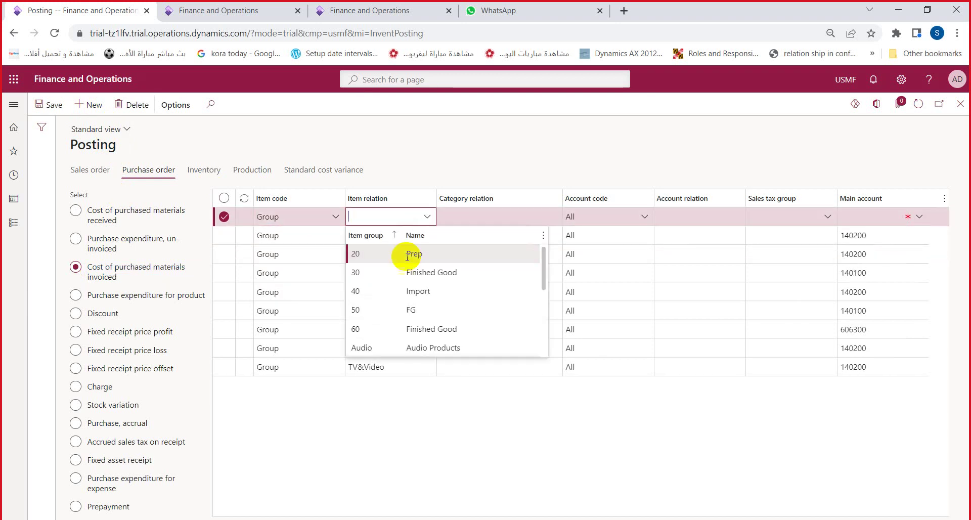
{"action": "left_click", "coordinate": [385, 329]}
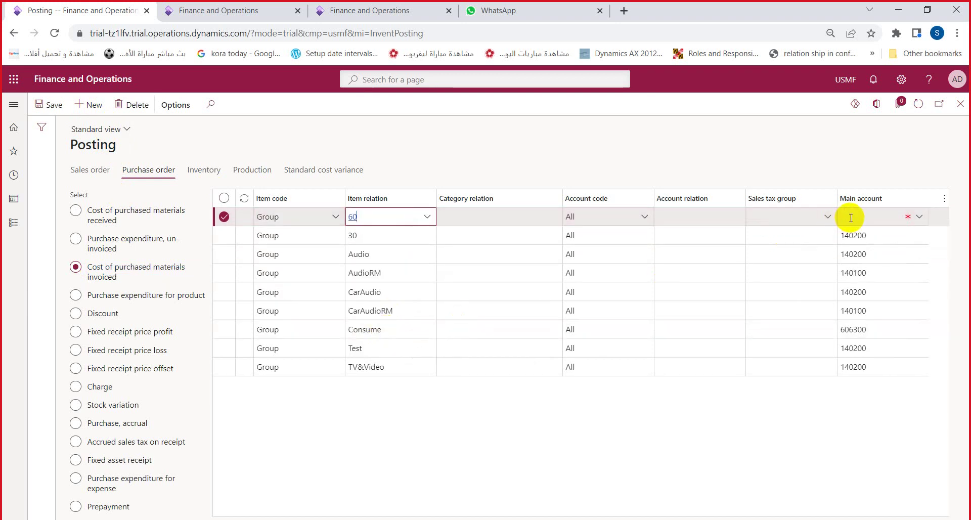
Step: Set the main account of the new item group 60 line to 140200 and save the posting setup
{"action": "left_click", "coordinate": [835, 216]}
{"action": "type", "text": "140"}
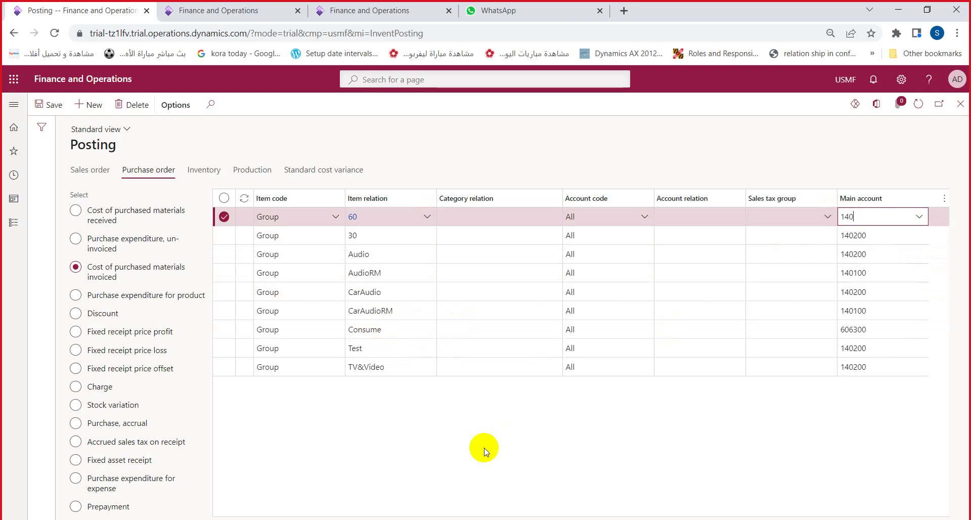
{"action": "type", "text": "200"}
{"action": "left_click", "coordinate": [154, 274]}
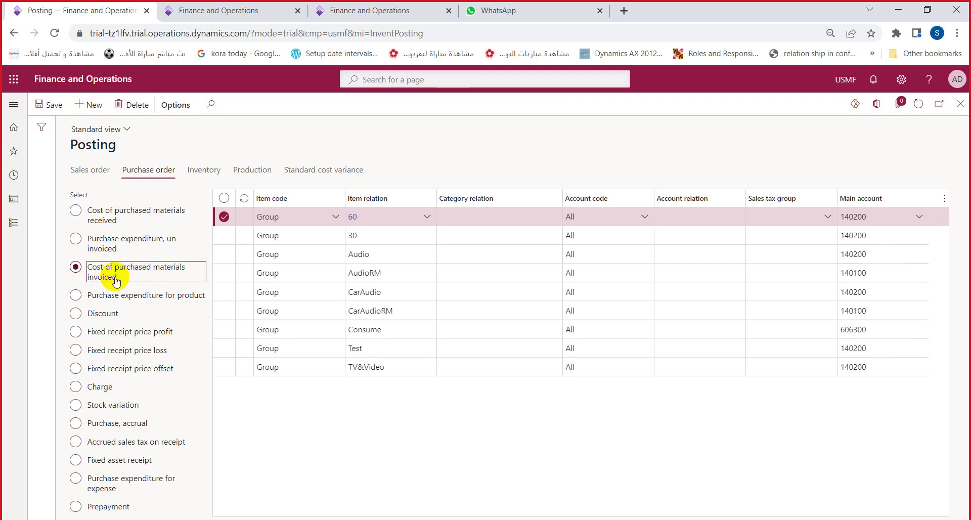
{"action": "left_click", "coordinate": [46, 105]}
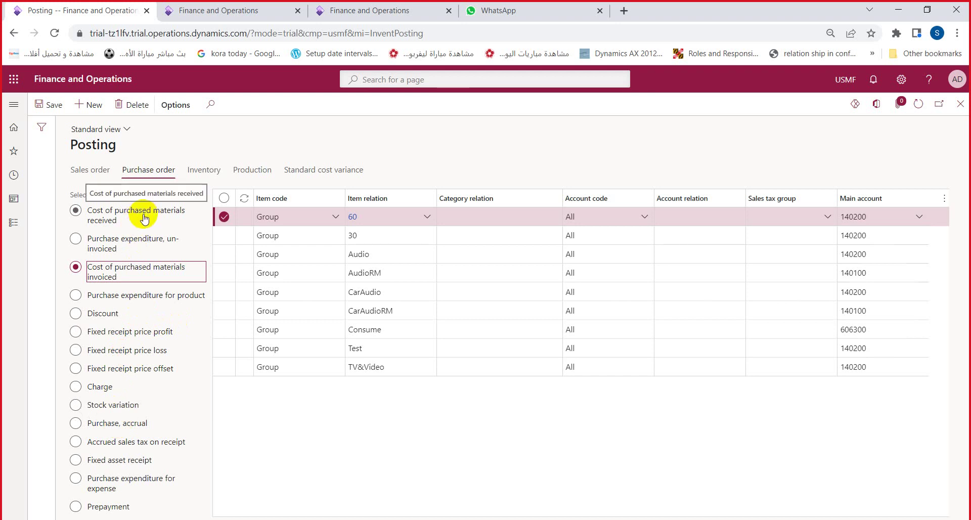
Step: Compare the sales order posting lines with the purchase order line of item group 60 for purchased materials invoiced
{"action": "left_click", "coordinate": [94, 170]}
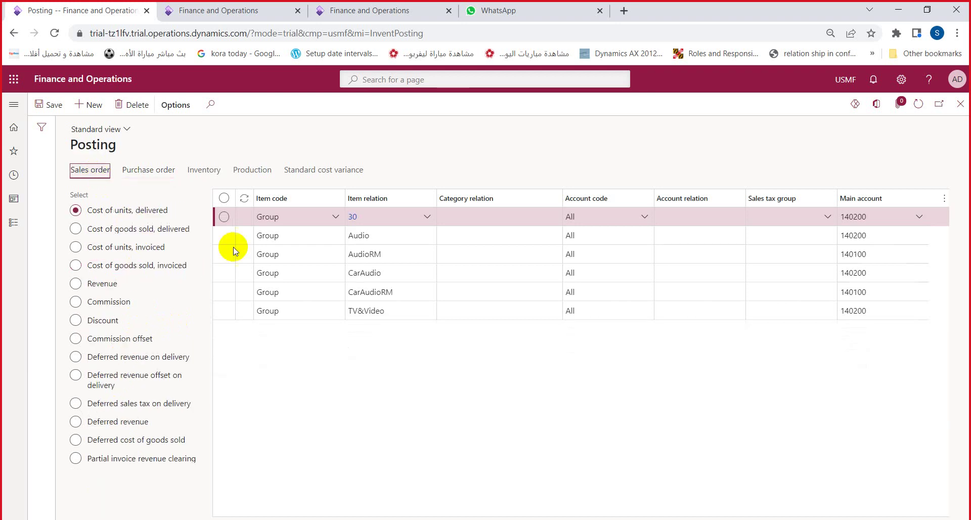
{"action": "left_click", "coordinate": [148, 170]}
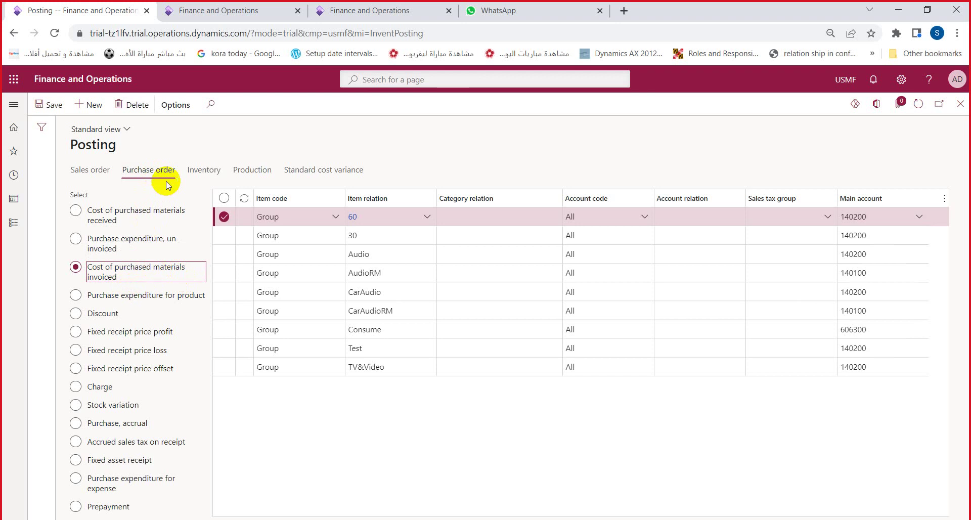
{"action": "triple_click", "coordinate": [91, 270]}
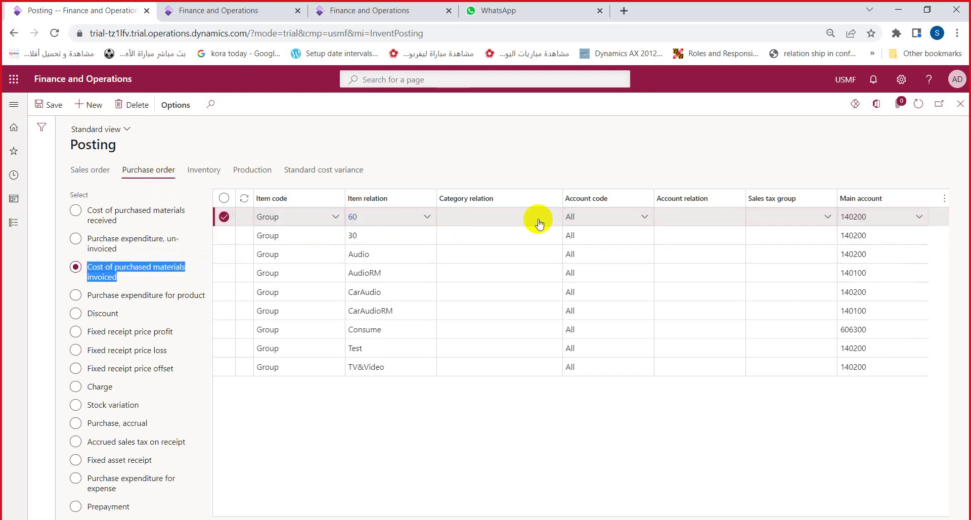
{"action": "left_click", "coordinate": [893, 221]}
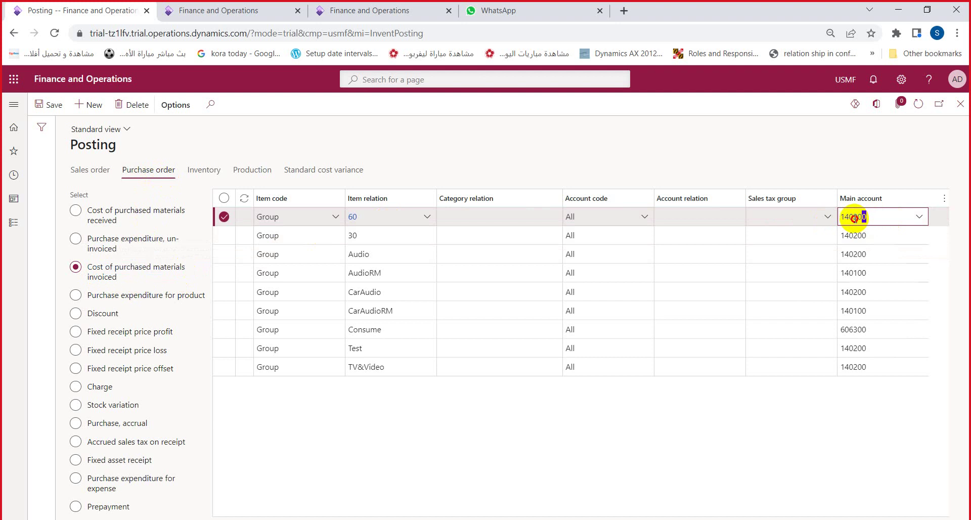
{"action": "left_click", "coordinate": [92, 173]}
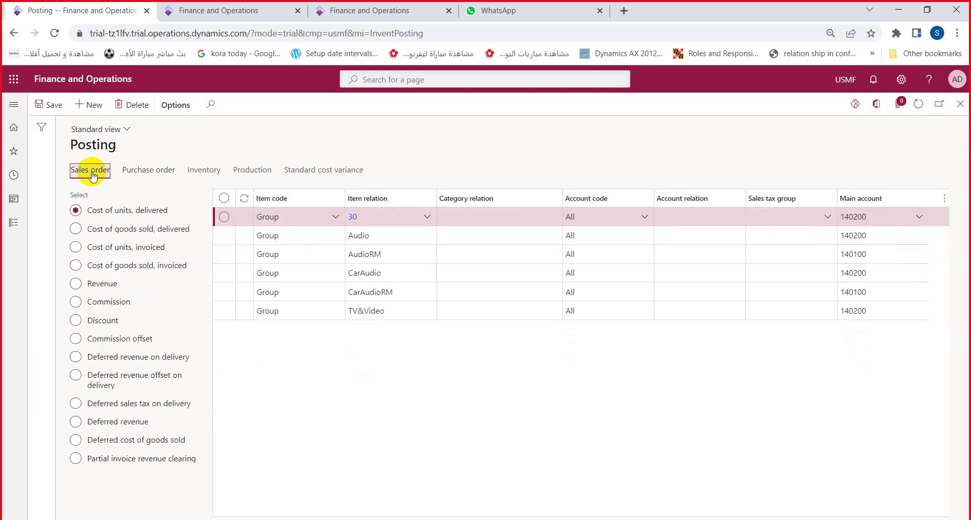
{"action": "left_click", "coordinate": [141, 174]}
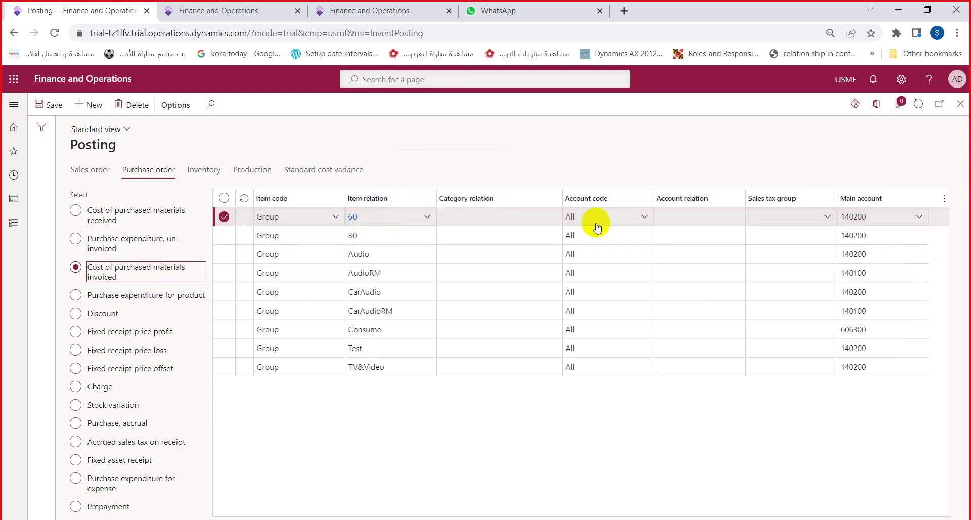
Step: Look up which ledger account the main account of the item group 60 purchase order line stands for
{"action": "left_click", "coordinate": [918, 216]}
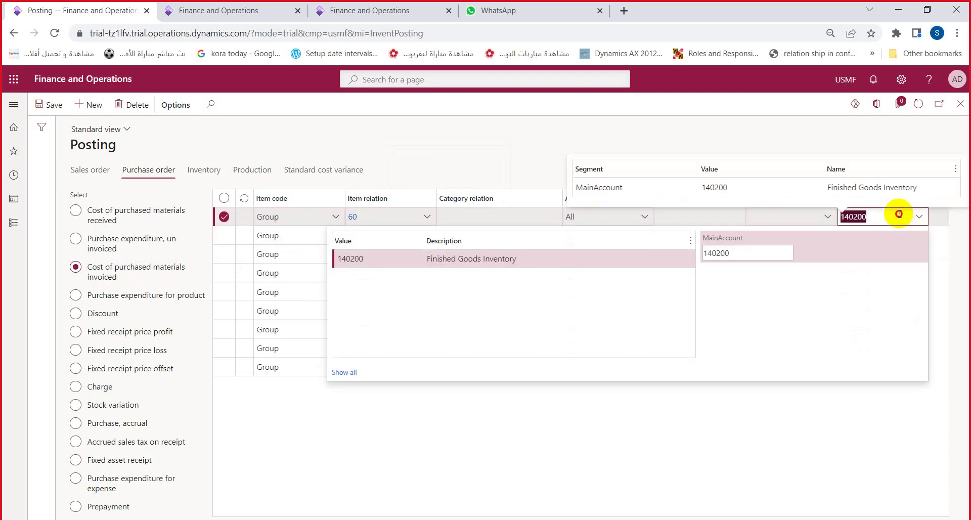
{"action": "left_click", "coordinate": [789, 218]}
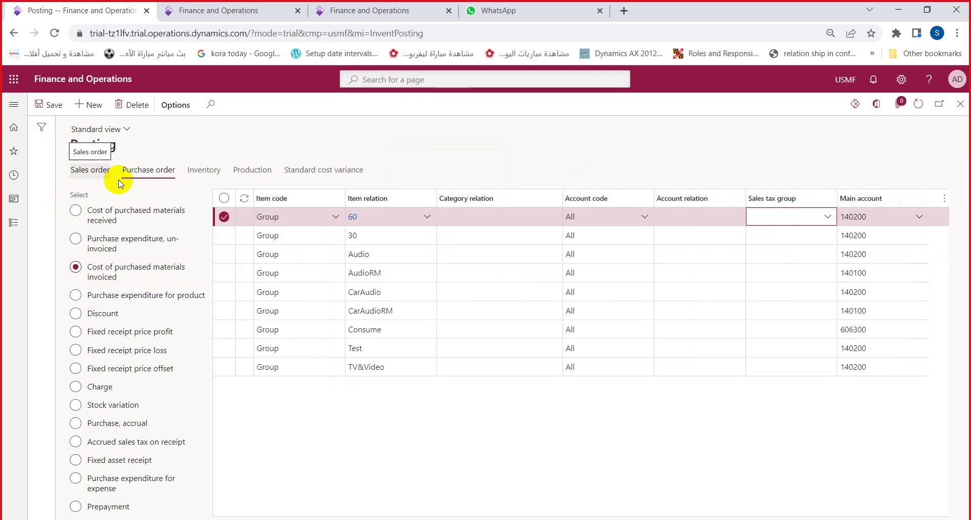
{"action": "left_click", "coordinate": [910, 221]}
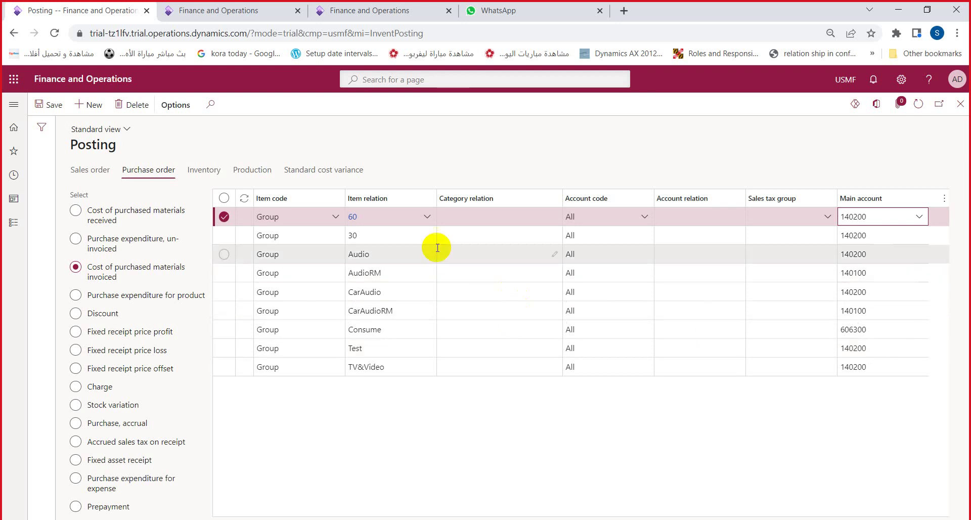
{"action": "left_click", "coordinate": [162, 271]}
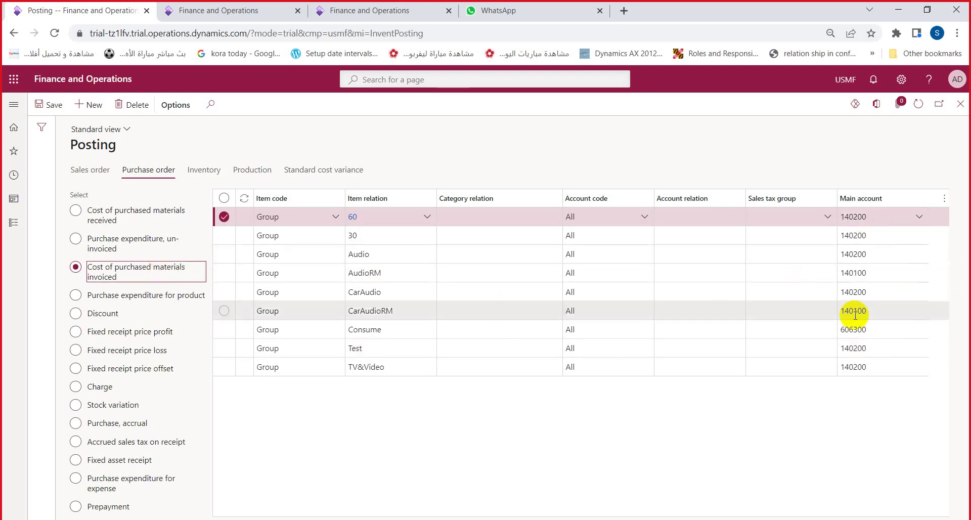
{"action": "left_click", "coordinate": [865, 217]}
{"action": "left_click_drag", "start_coordinate": [866, 217], "coordinate": [855, 217]}
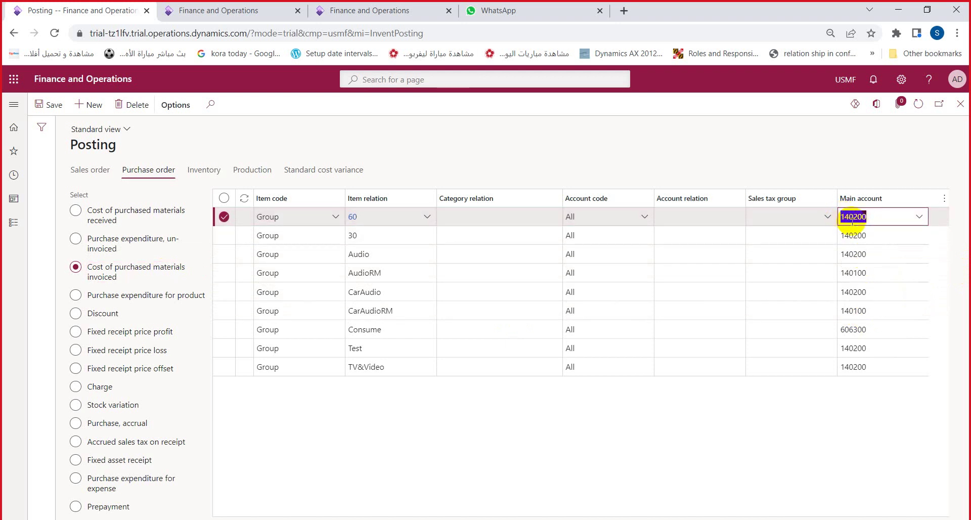
{"action": "left_click", "coordinate": [871, 219]}
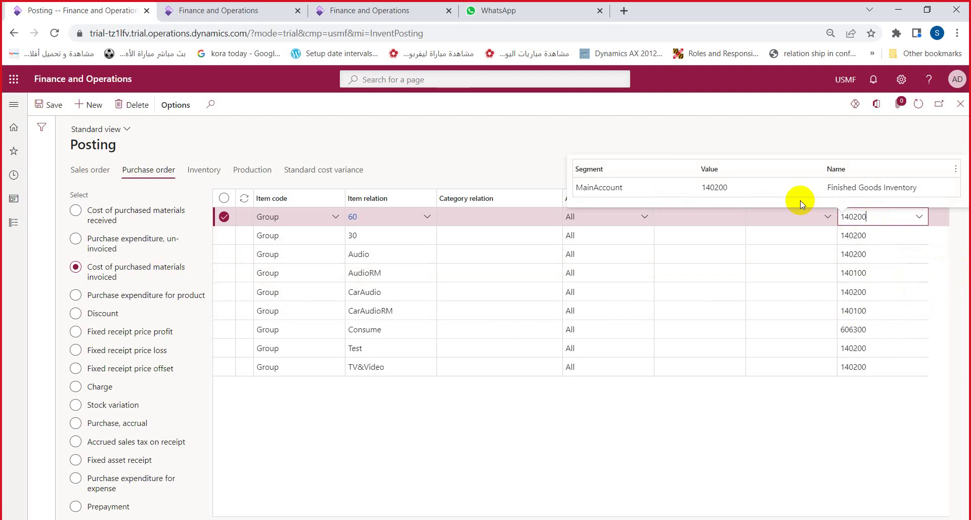
{"action": "mouse_move", "coordinate": [875, 217]}
{"action": "left_mouse_down"}
{"action": "mouse_move", "coordinate": [843, 216]}
{"action": "mouse_move", "coordinate": [865, 217]}
{"action": "left_mouse_up"}
{"action": "left_click", "coordinate": [866, 217]}
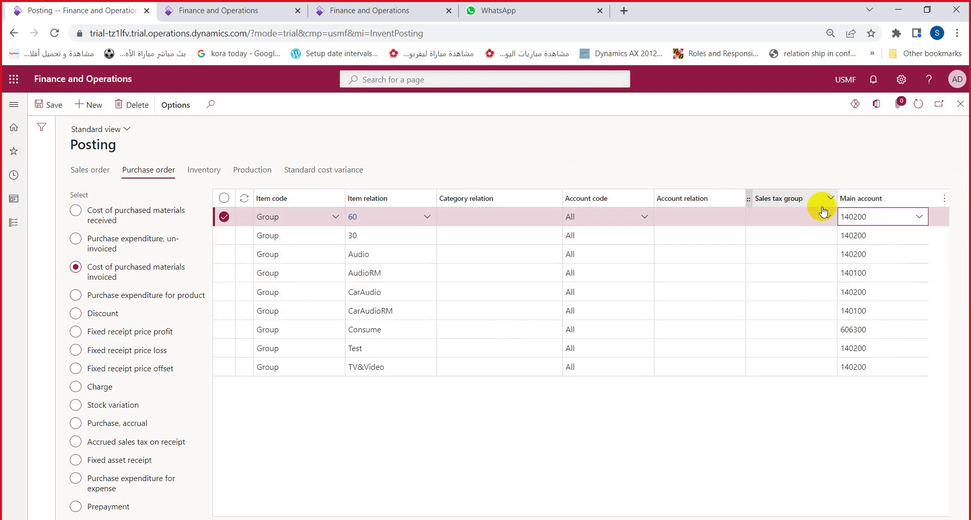
{"action": "left_click", "coordinate": [116, 171]}
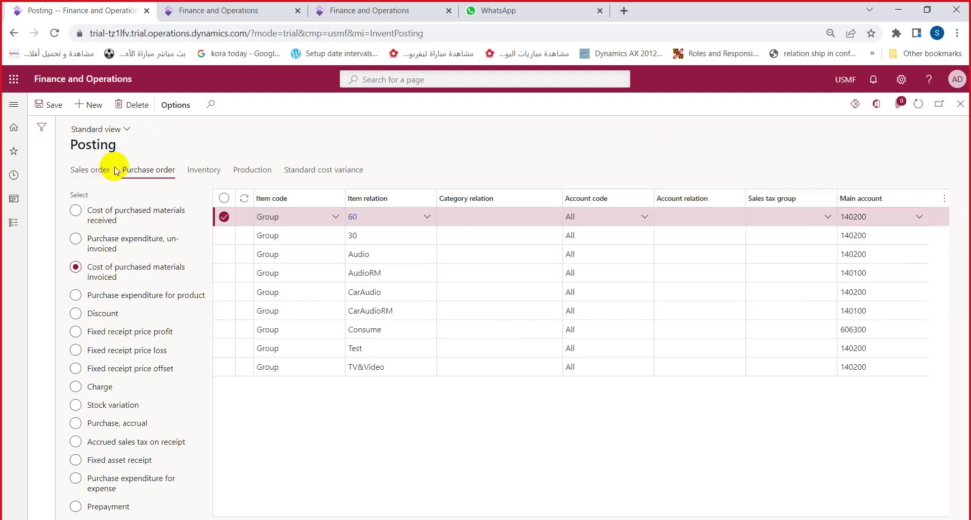
Step: Compare the main accounts of the sales order postings Cost of units, invoiced and Cost of goods sold, invoiced
{"action": "left_click", "coordinate": [98, 170]}
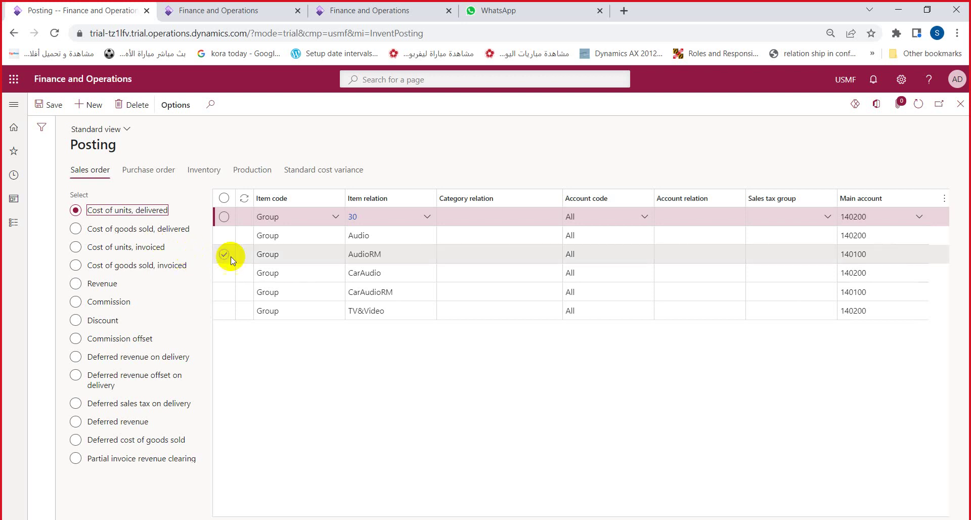
{"action": "left_click", "coordinate": [128, 251]}
{"action": "left_click", "coordinate": [123, 269]}
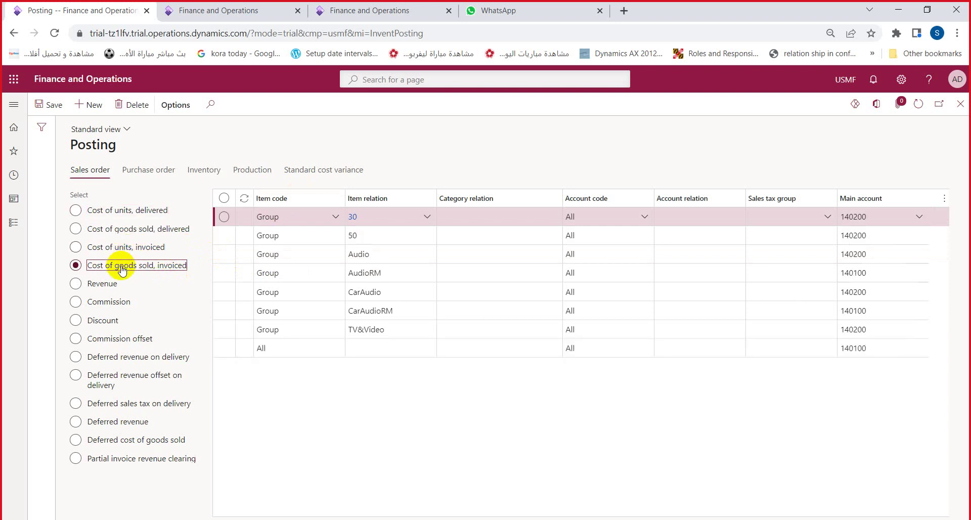
{"action": "left_click", "coordinate": [99, 250]}
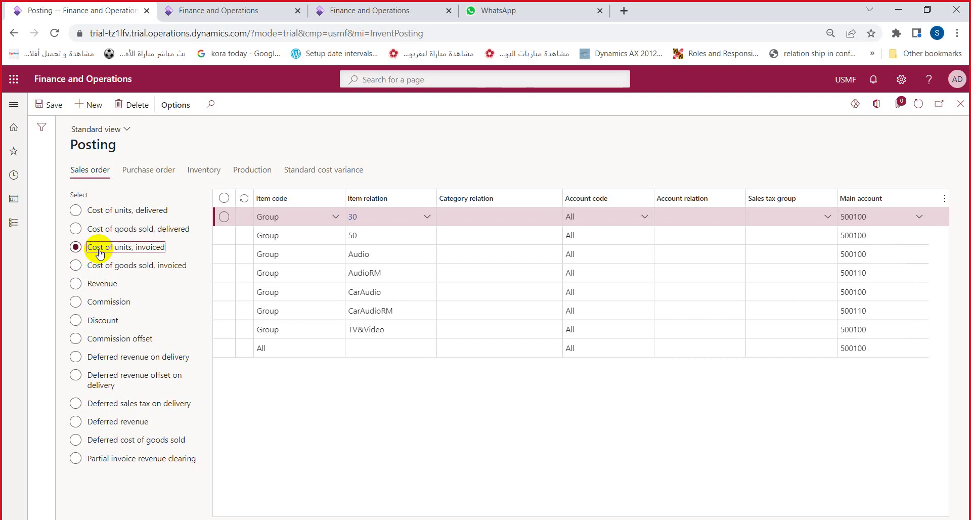
{"action": "left_click", "coordinate": [76, 266]}
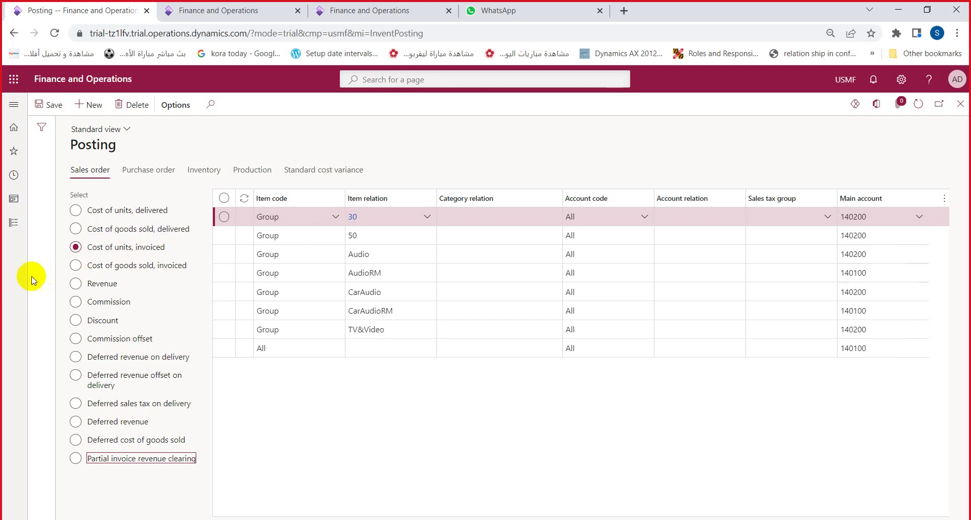
{"action": "left_click_drag", "start_coordinate": [94, 250], "coordinate": [163, 252]}
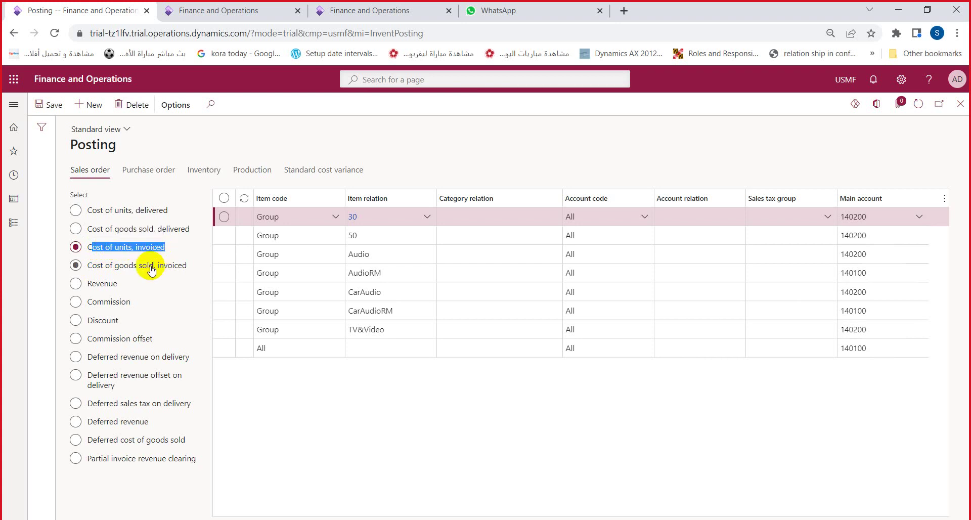
{"action": "left_click", "coordinate": [150, 265]}
{"action": "left_click_drag", "start_coordinate": [90, 270], "coordinate": [170, 270]}
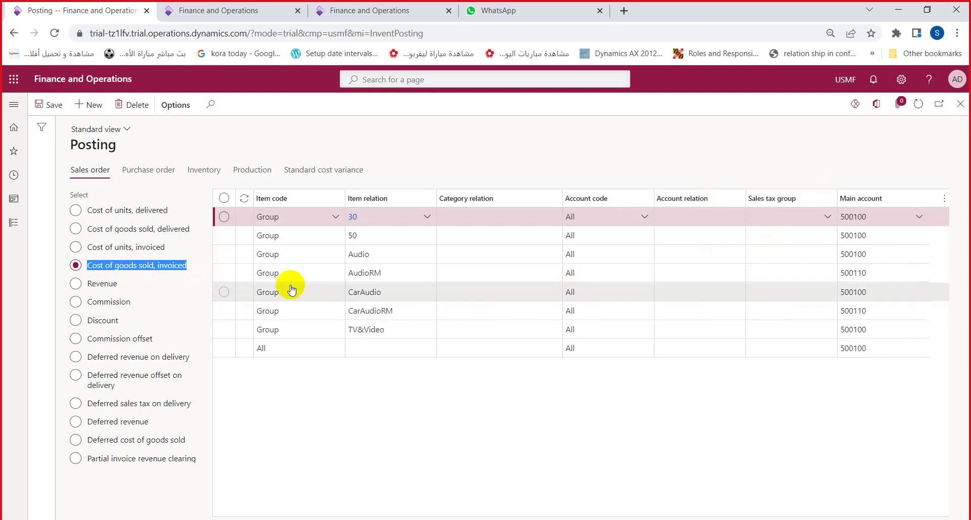
{"action": "left_click", "coordinate": [106, 252]}
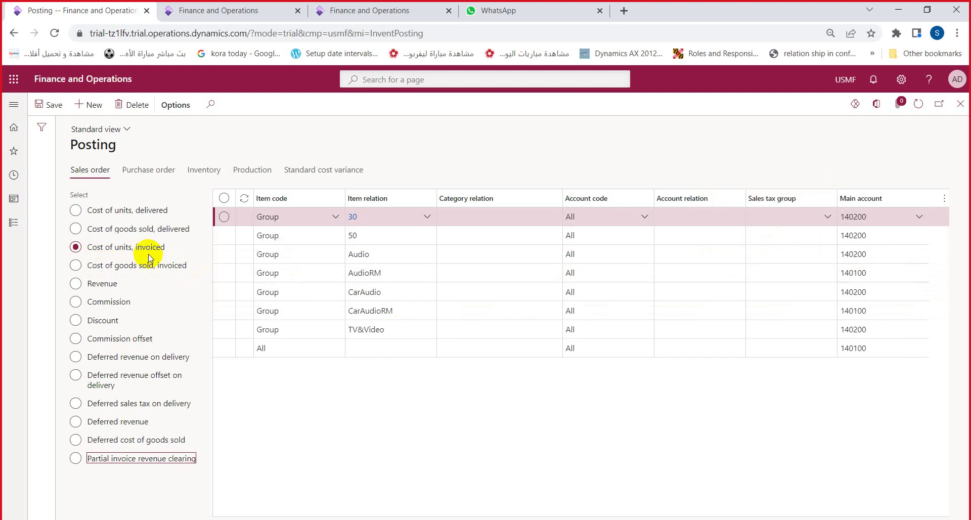
{"action": "left_click_drag", "start_coordinate": [93, 248], "coordinate": [167, 248]}
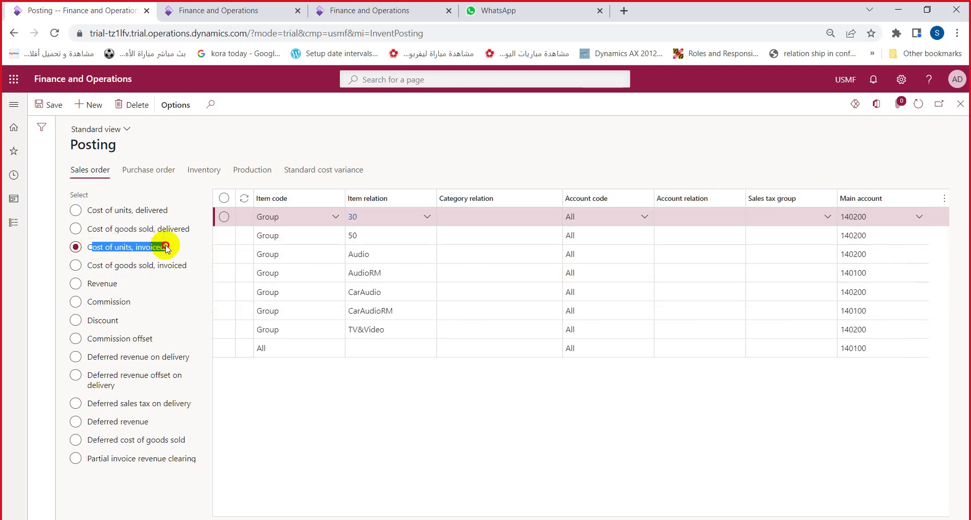
{"action": "left_click", "coordinate": [136, 267]}
{"action": "left_click_drag", "start_coordinate": [93, 266], "coordinate": [184, 267]}
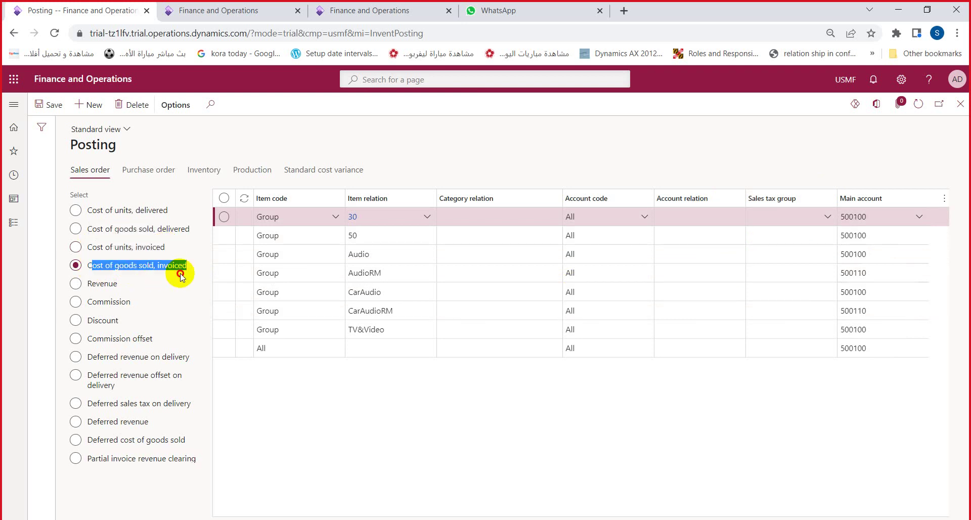
{"action": "left_click", "coordinate": [130, 252]}
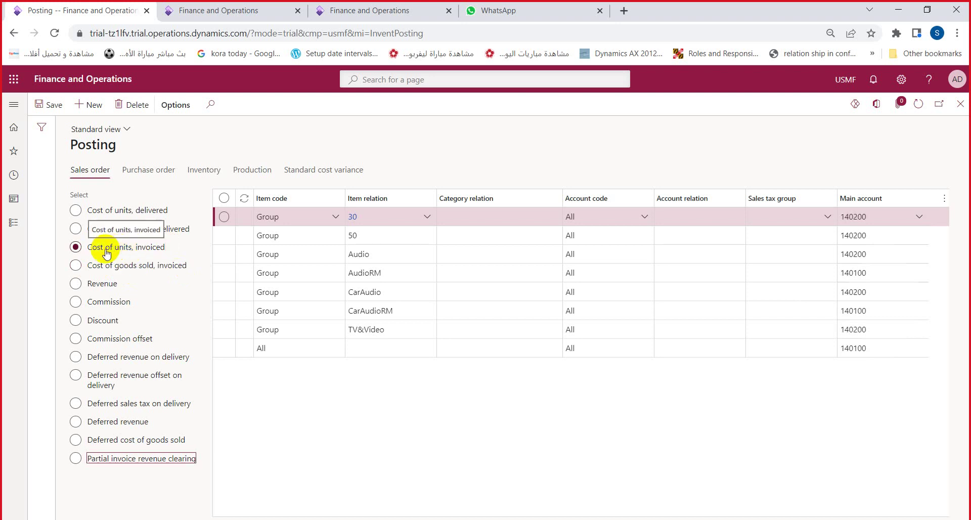
Step: Add a sales order posting line under Cost of units, invoiced with item code Group and item relation 60
{"action": "left_click", "coordinate": [902, 216]}
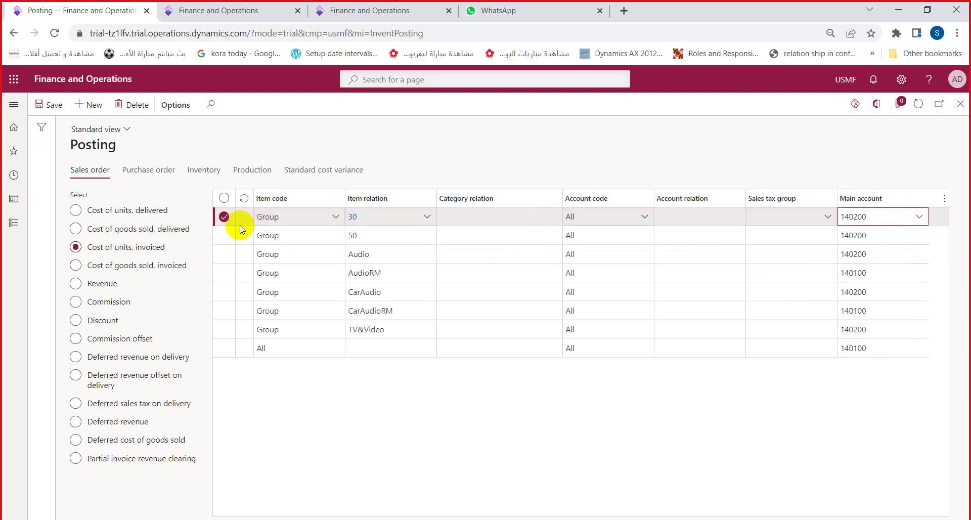
{"action": "left_click", "coordinate": [147, 265]}
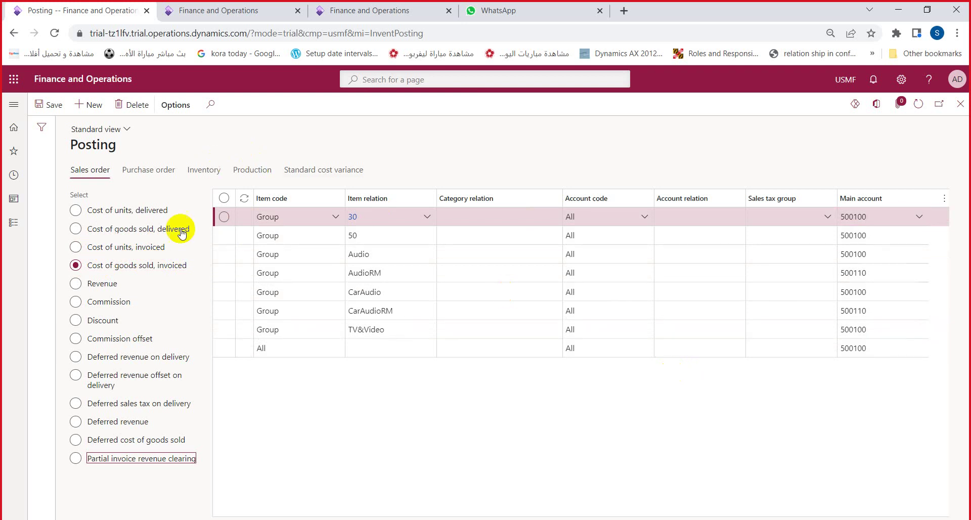
{"action": "left_click", "coordinate": [146, 246]}
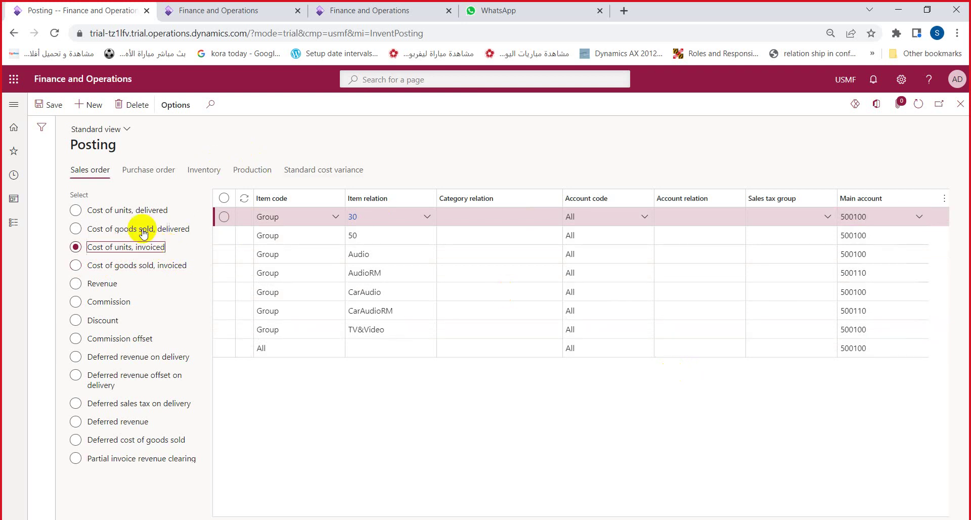
{"action": "left_click", "coordinate": [90, 105]}
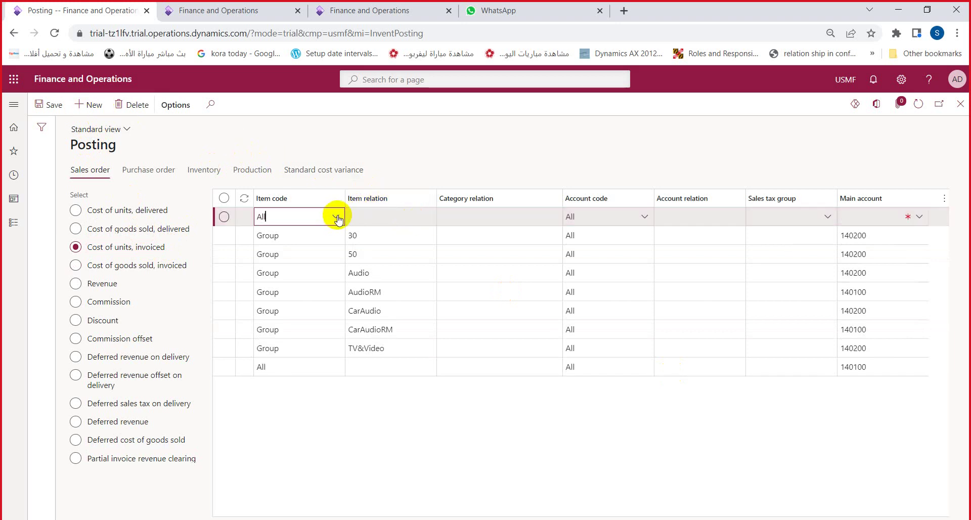
{"action": "left_click", "coordinate": [336, 217]}
{"action": "left_click", "coordinate": [295, 257]}
{"action": "left_click", "coordinate": [426, 217]}
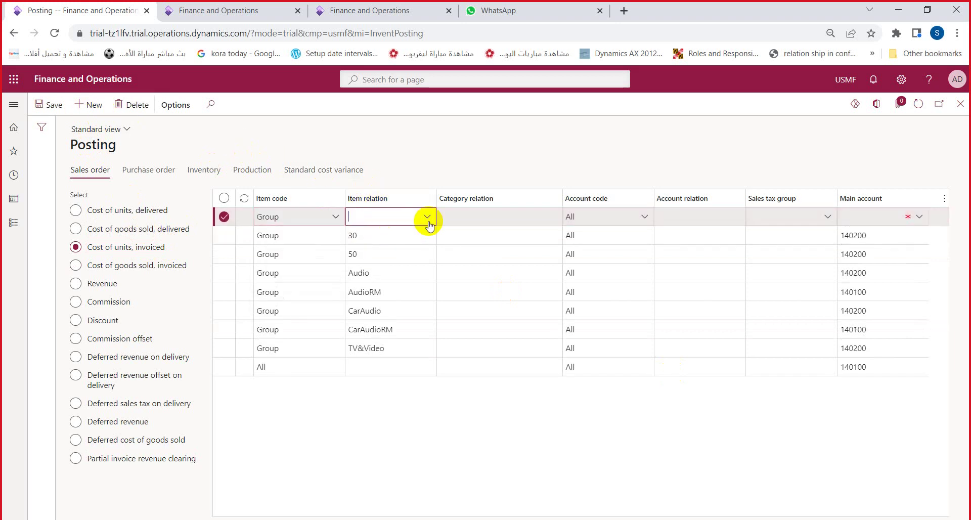
{"action": "left_click", "coordinate": [428, 217]}
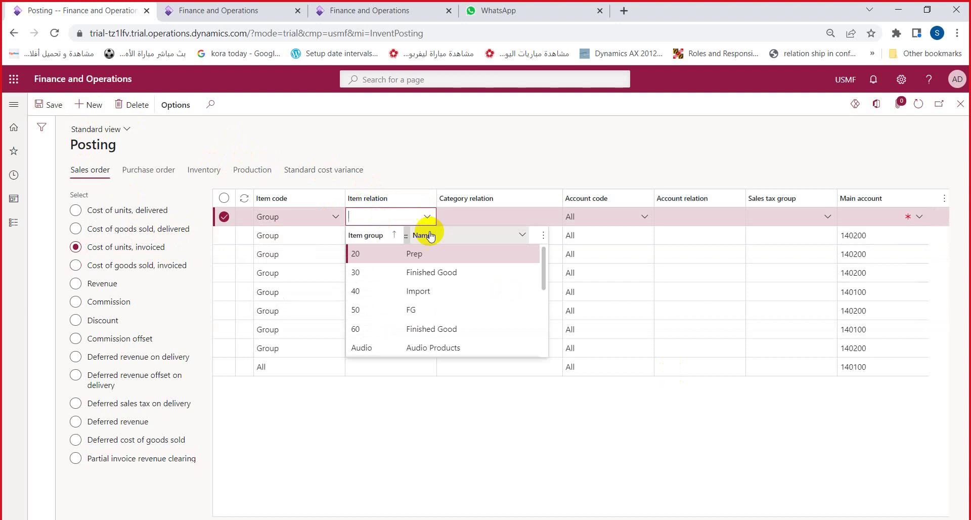
{"action": "left_click", "coordinate": [385, 328]}
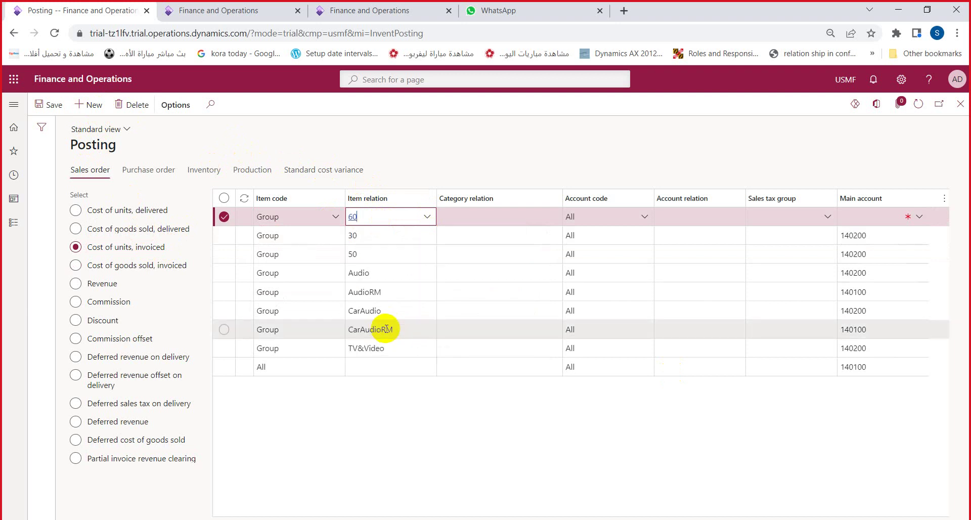
Step: Set the main account of the item group 60 line under Cost of units, invoiced to 140200 Finished Goods Inventory
{"action": "left_click", "coordinate": [863, 218]}
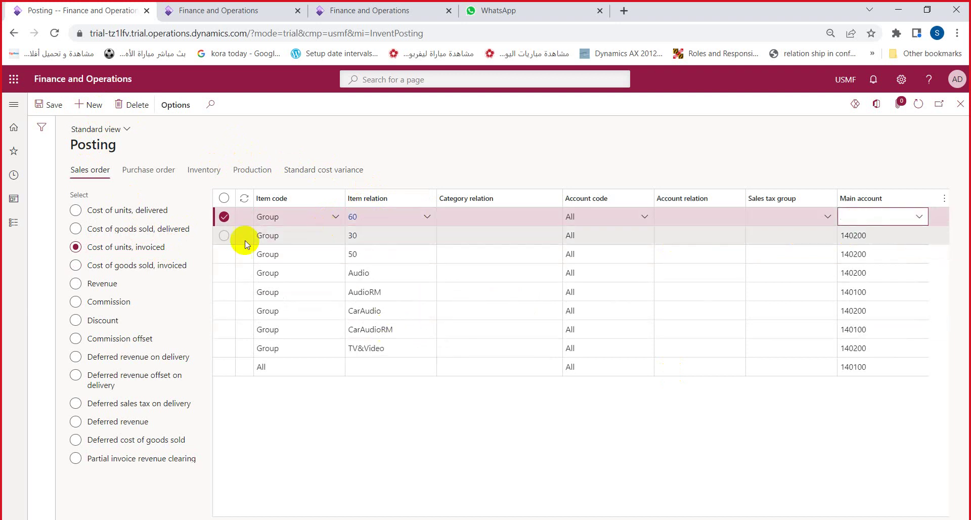
{"action": "left_click", "coordinate": [918, 218]}
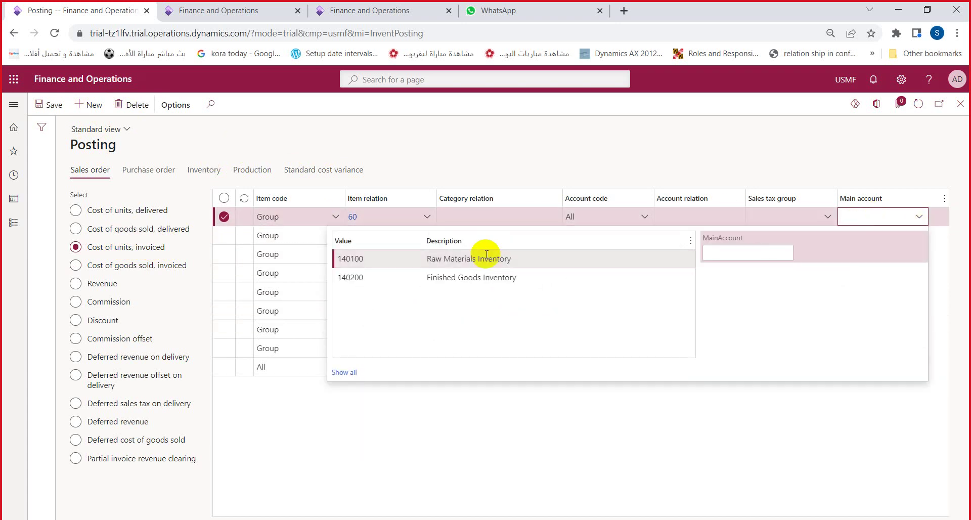
{"action": "left_click", "coordinate": [473, 276]}
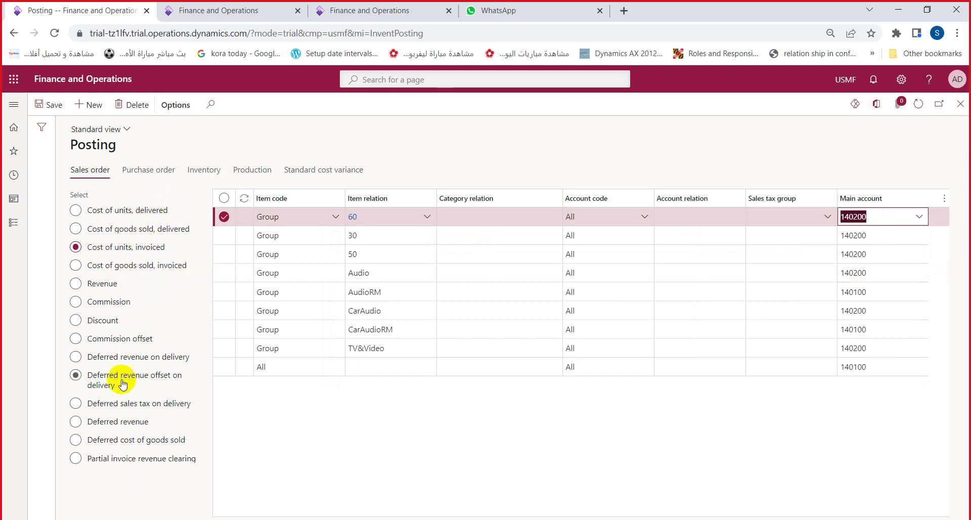
Step: Add a sales order posting line under Cost of goods sold, invoiced with item code Group and item relation 60
{"action": "left_click", "coordinate": [135, 248]}
{"action": "double_click", "coordinate": [147, 247]}
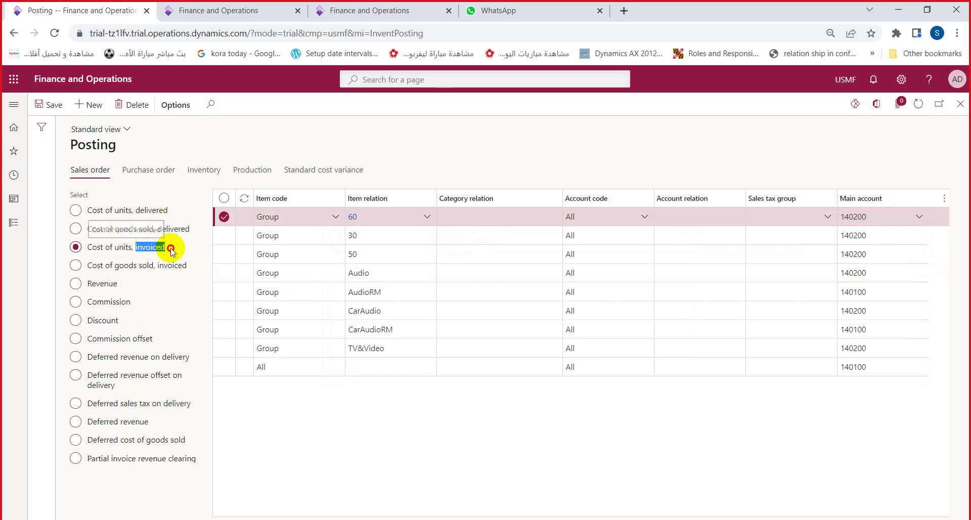
{"action": "double_click", "coordinate": [177, 265]}
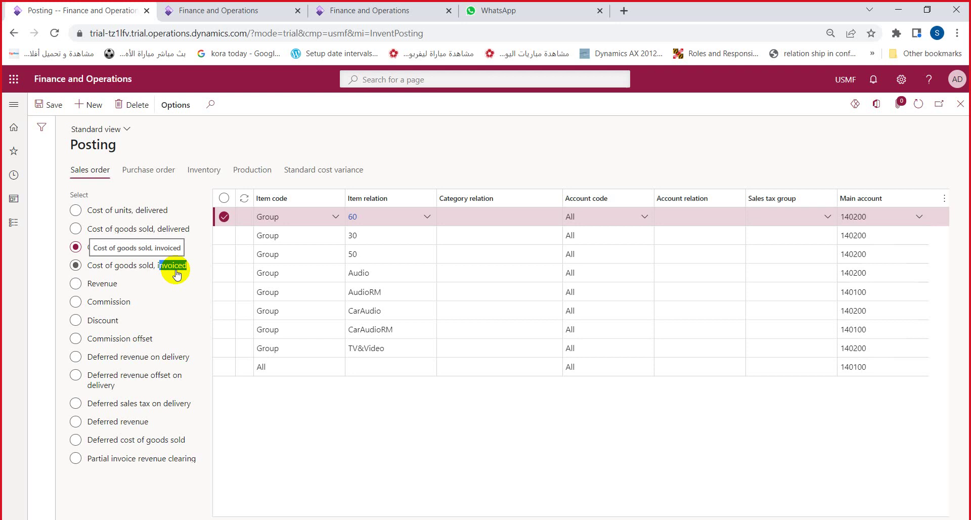
{"action": "left_click_drag", "start_coordinate": [177, 274], "coordinate": [157, 267]}
{"action": "left_click", "coordinate": [157, 267]}
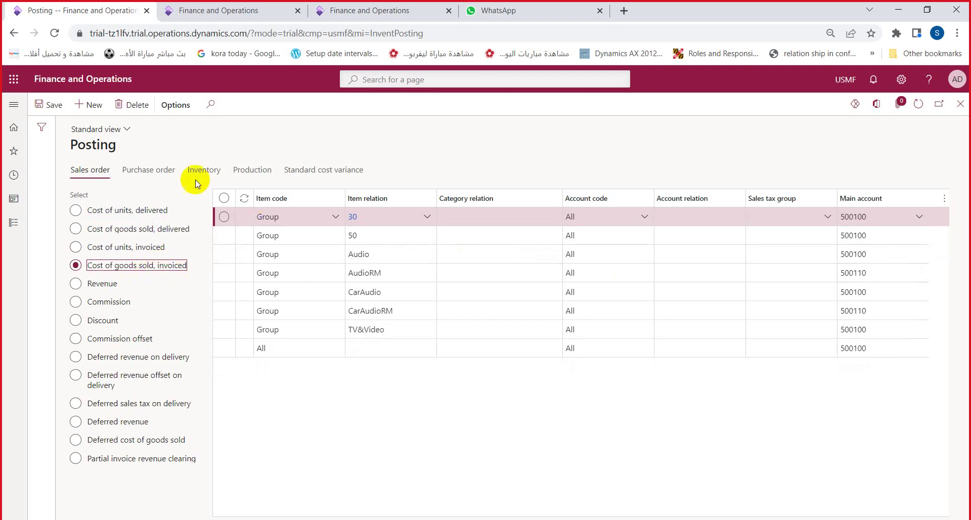
{"action": "left_click", "coordinate": [101, 112]}
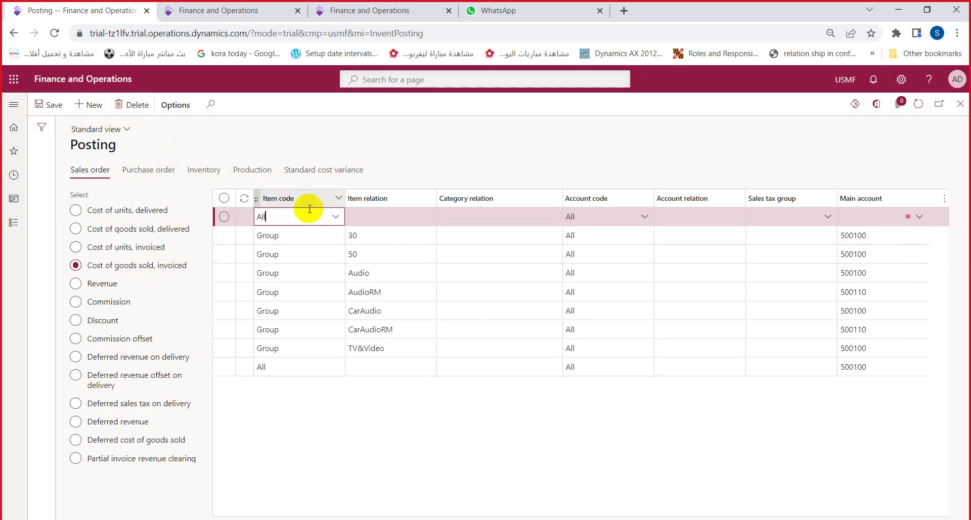
{"action": "left_click", "coordinate": [335, 217]}
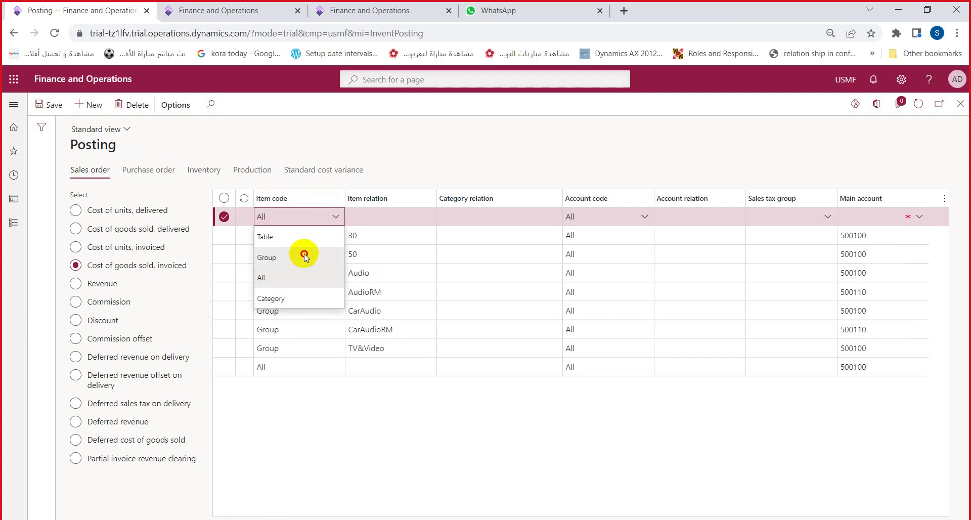
{"action": "left_click", "coordinate": [304, 256]}
{"action": "left_click", "coordinate": [390, 217]}
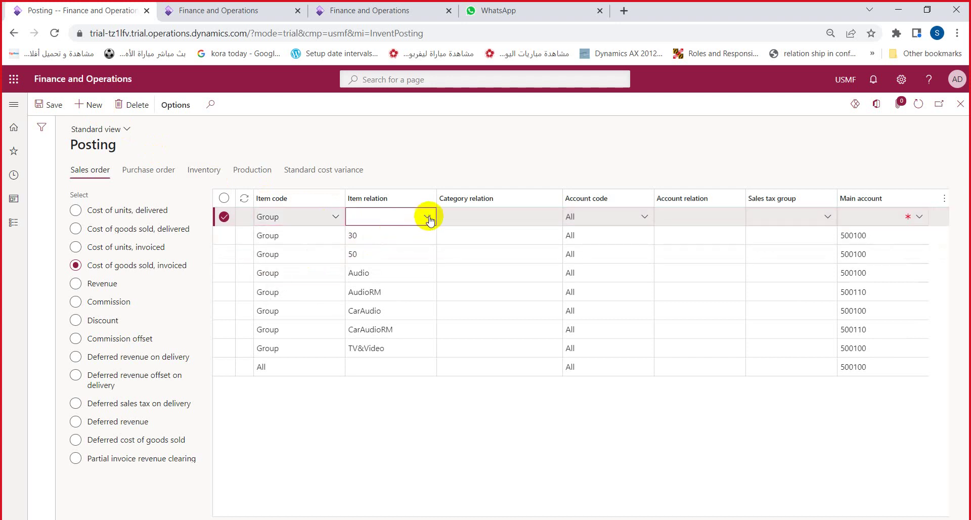
{"action": "left_click", "coordinate": [893, 218]}
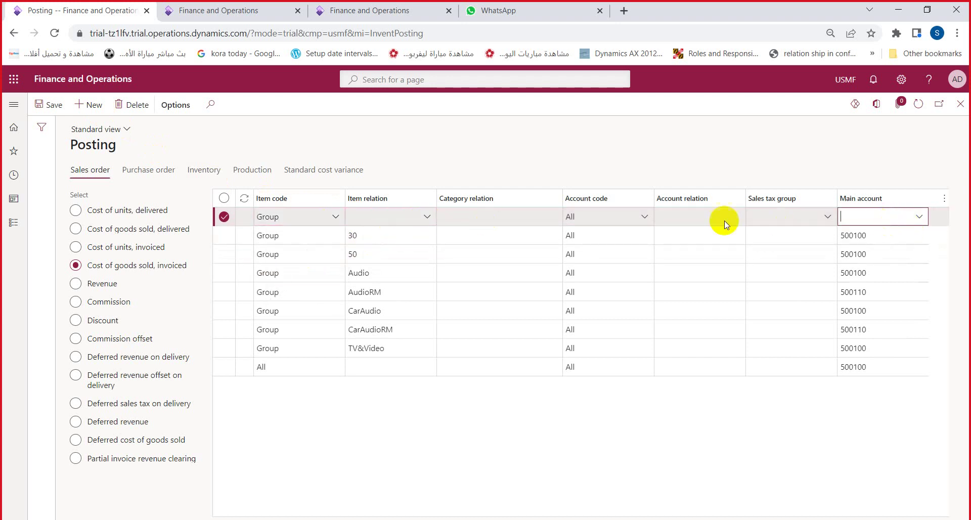
{"action": "left_click", "coordinate": [427, 216]}
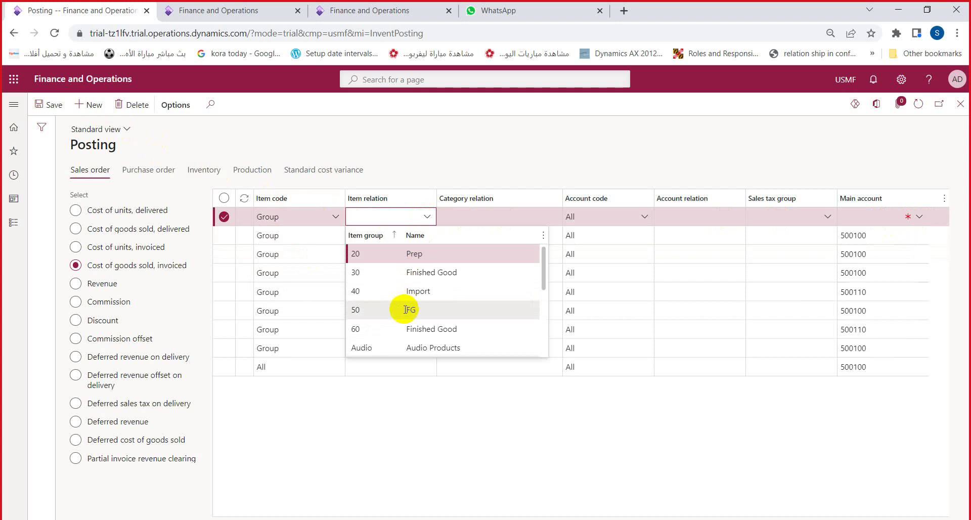
{"action": "left_click", "coordinate": [401, 329]}
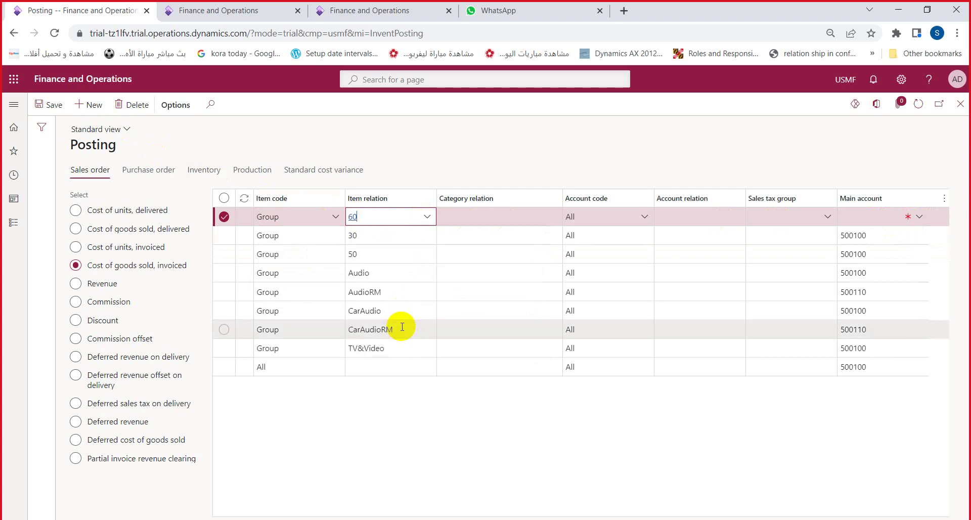
Step: Search the main accounts for cogs and assign 500100 COGS - Finished Goods to the item group 60 line
{"action": "left_click", "coordinate": [863, 217]}
{"action": "left_click", "coordinate": [921, 218]}
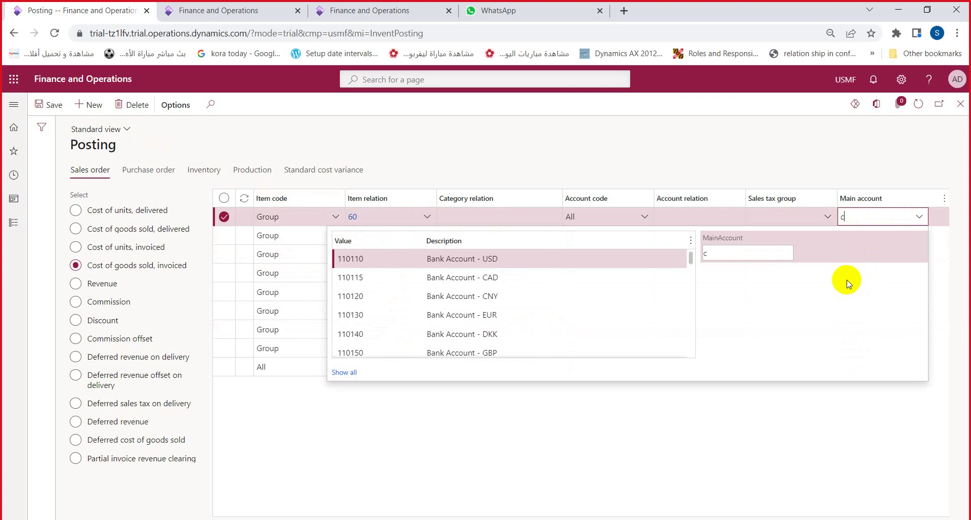
{"action": "type", "text": "cogs"}
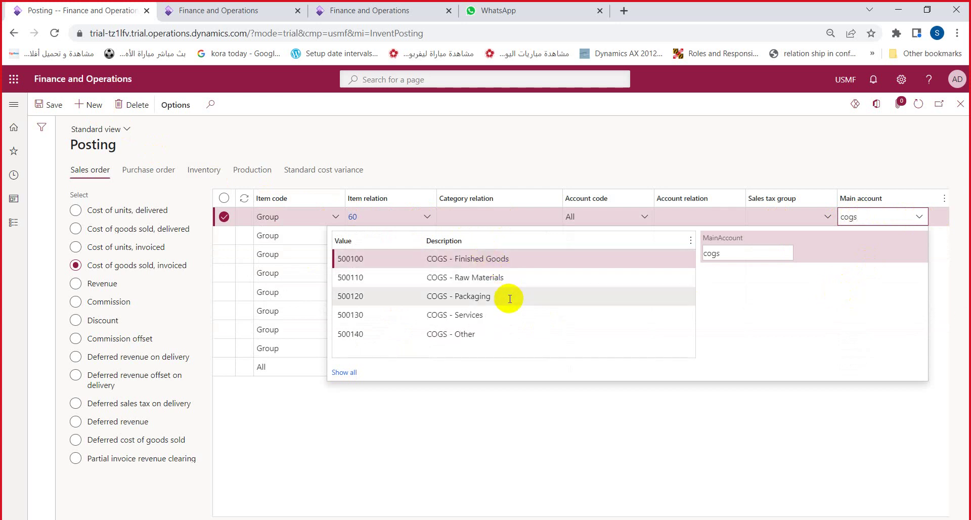
{"action": "left_click", "coordinate": [458, 259]}
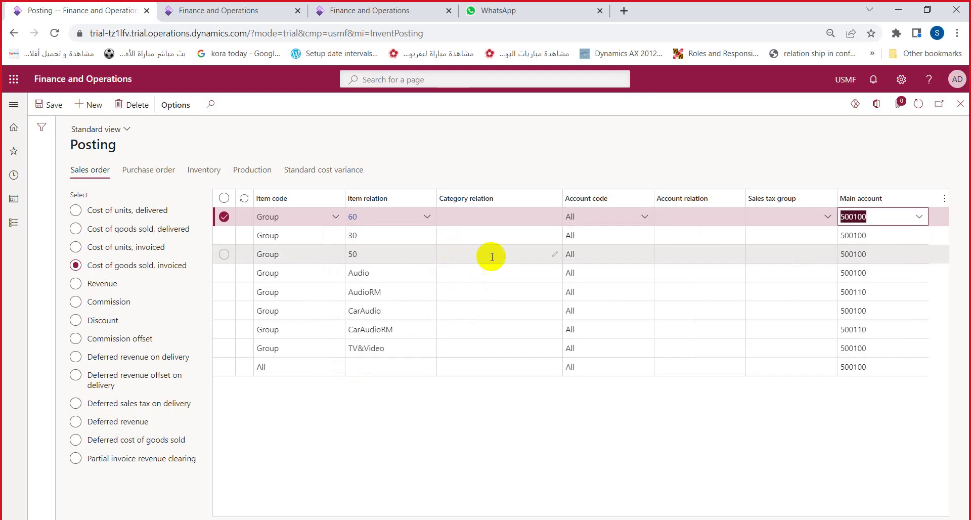
{"action": "left_click", "coordinate": [690, 219]}
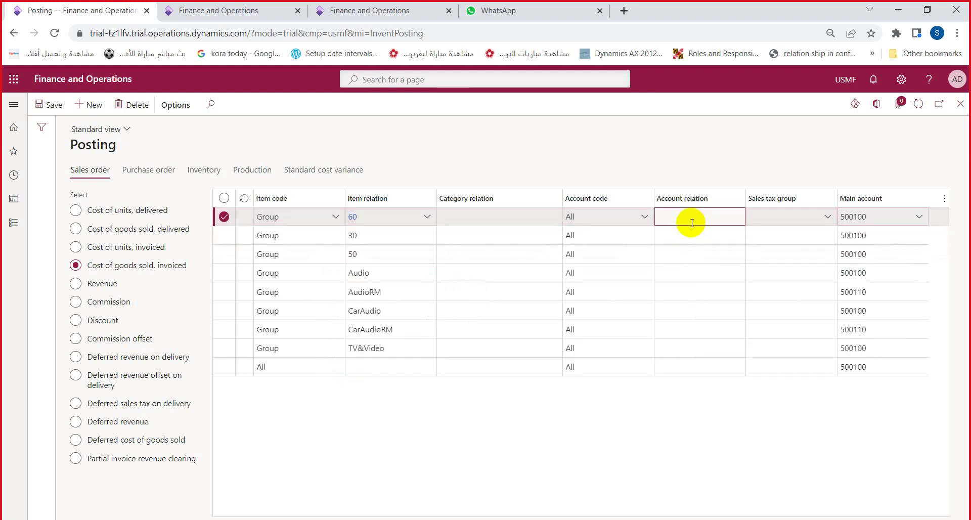
Step: Review the sales order posting lines for Cost of units, invoiced, Cost of goods sold, invoiced and Revenue
{"action": "left_click", "coordinate": [159, 248]}
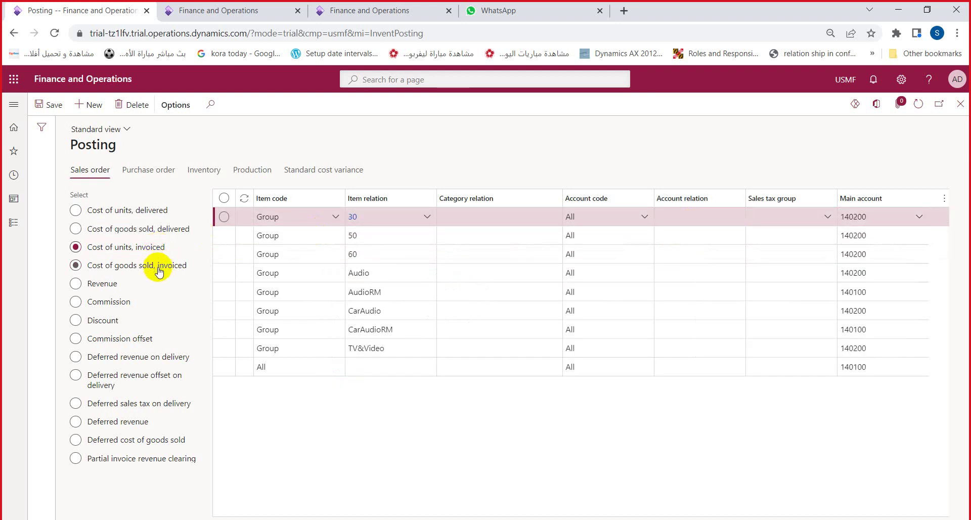
{"action": "left_click", "coordinate": [159, 268]}
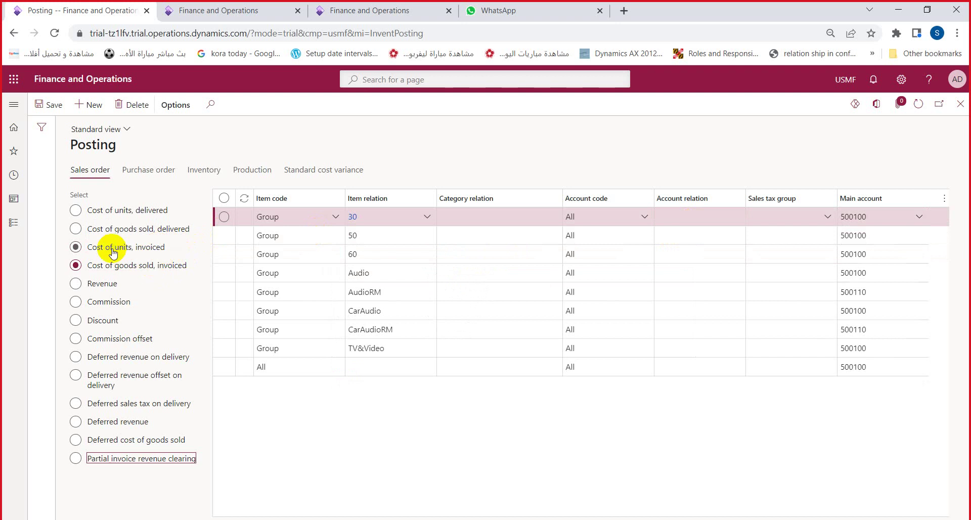
{"action": "left_click", "coordinate": [102, 285]}
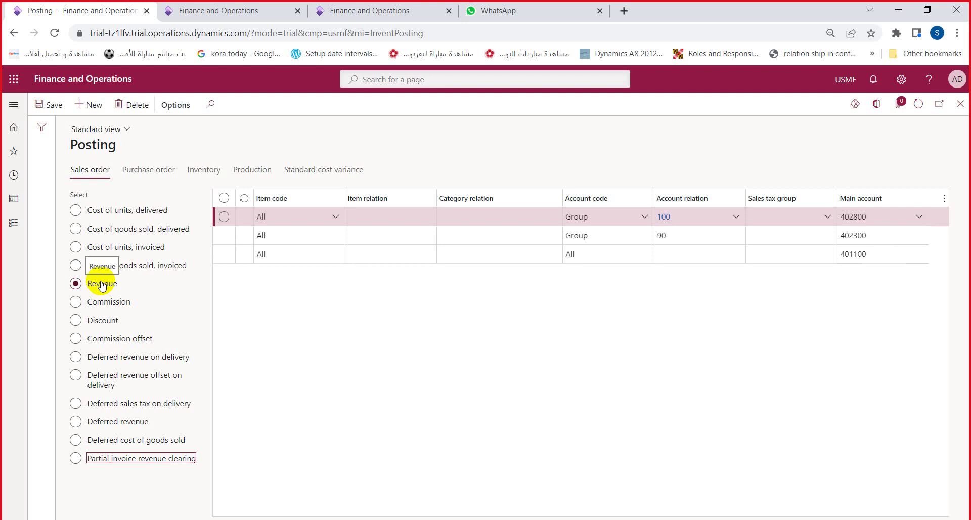
{"action": "left_click", "coordinate": [135, 248]}
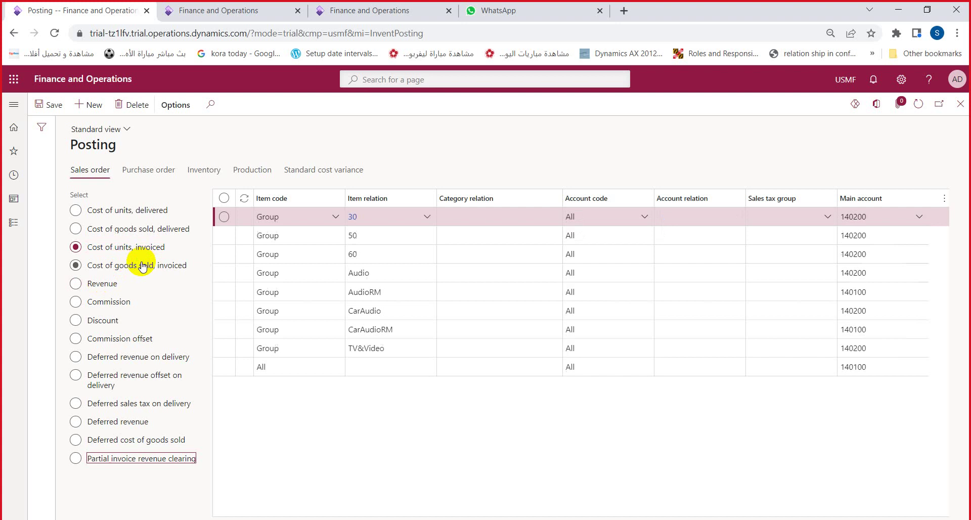
{"action": "left_click", "coordinate": [142, 267]}
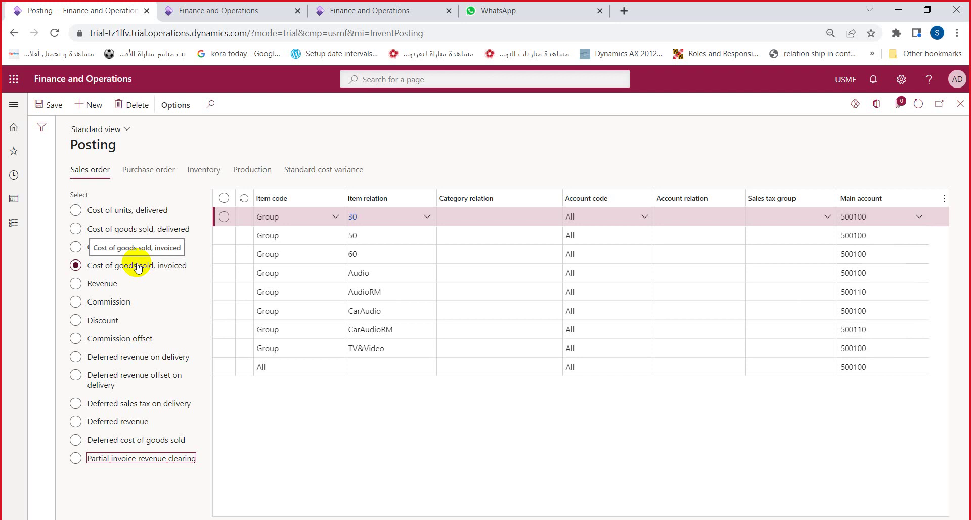
Step: Add a sales order posting line under Revenue with item code Group and item relation 60
{"action": "left_click", "coordinate": [112, 283]}
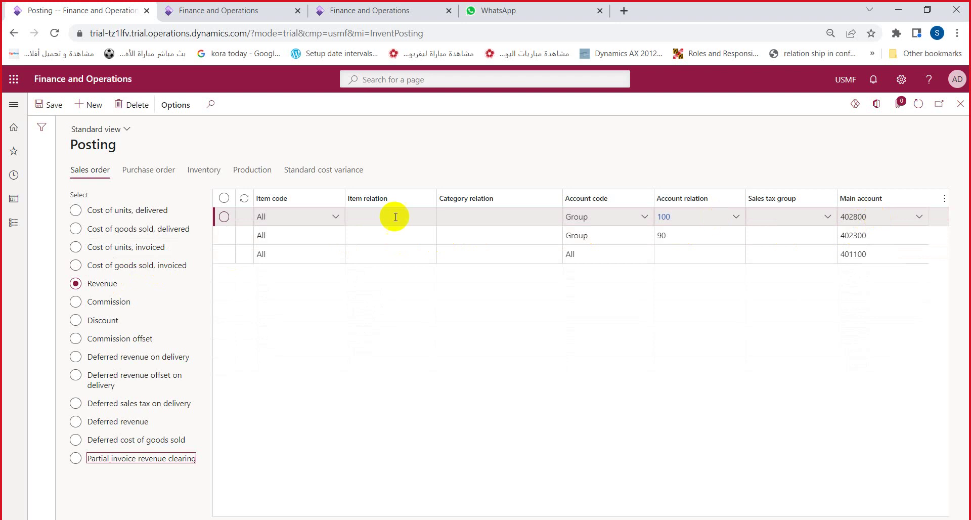
{"action": "left_click", "coordinate": [100, 108]}
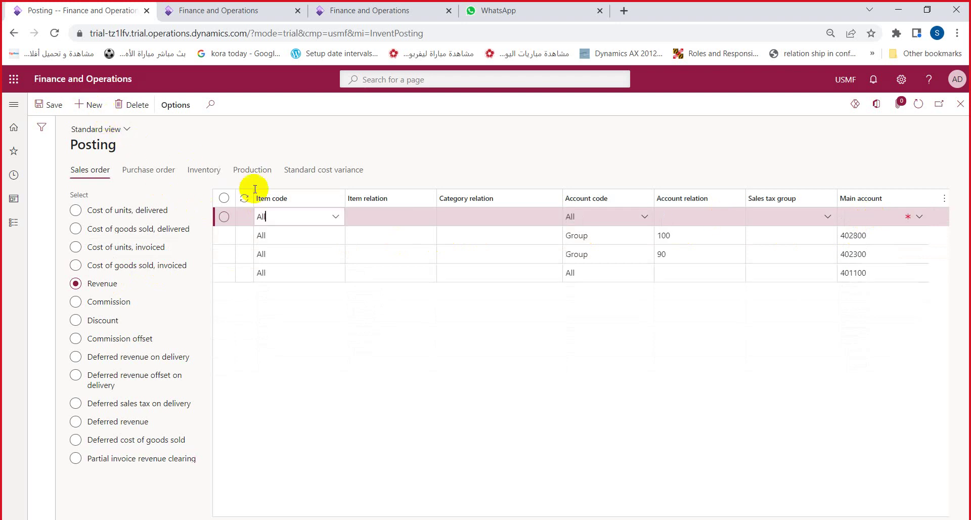
{"action": "left_click", "coordinate": [335, 217]}
{"action": "left_click", "coordinate": [309, 259]}
{"action": "left_click", "coordinate": [412, 218]}
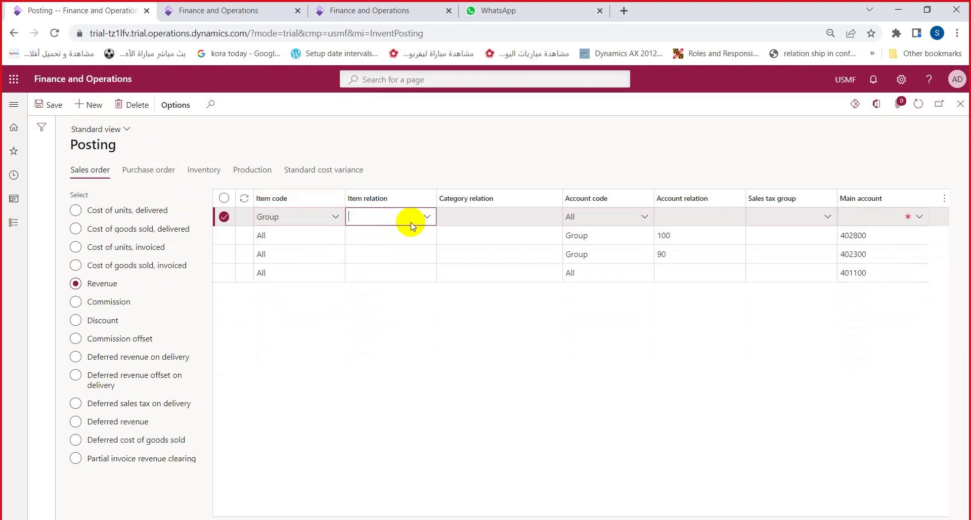
{"action": "left_click", "coordinate": [429, 217]}
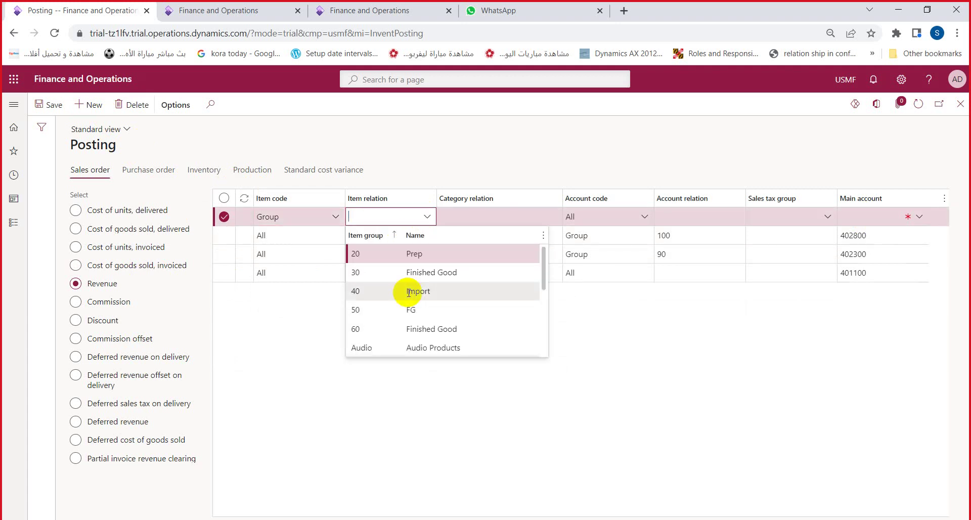
{"action": "left_click", "coordinate": [398, 325]}
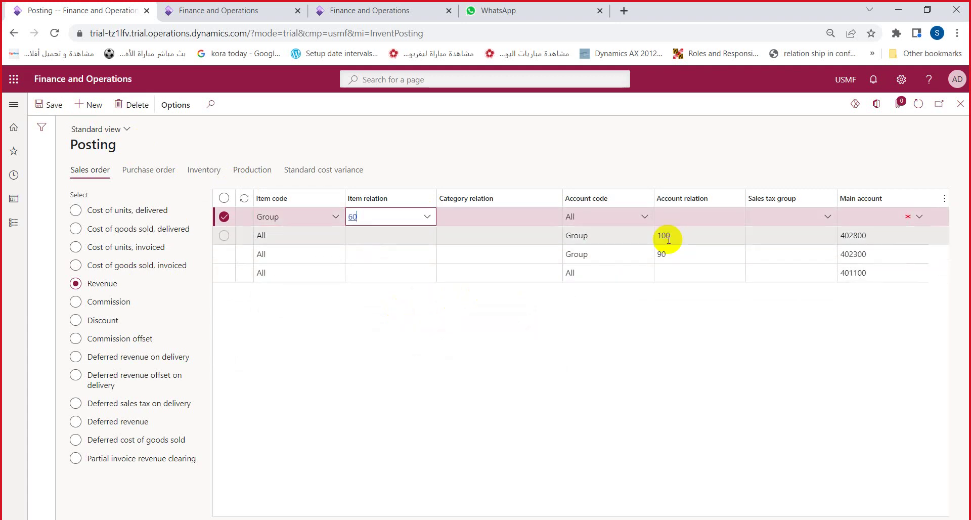
Step: Search the main accounts for prod and assign 401100 Product Sales to the item group 60 revenue line
{"action": "left_click", "coordinate": [903, 224]}
{"action": "left_click", "coordinate": [919, 217]}
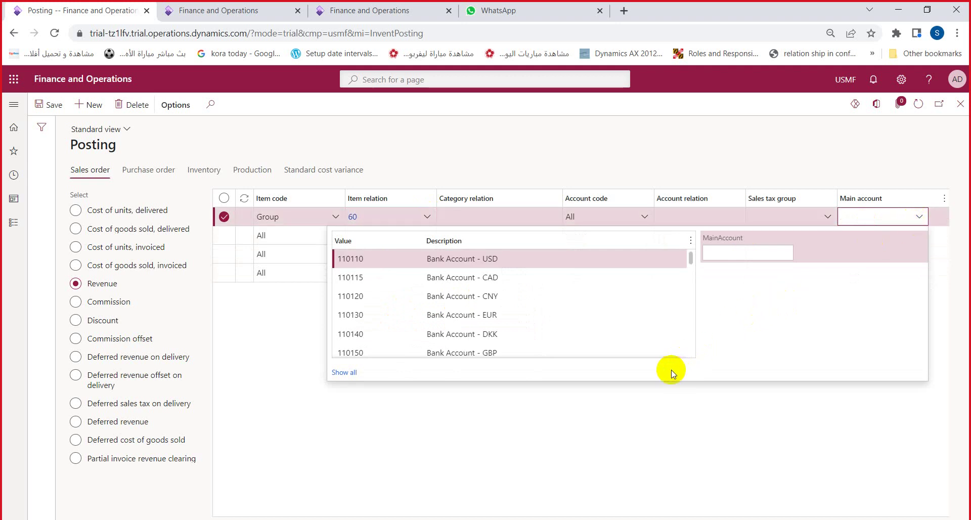
{"action": "type", "text": "pr"}
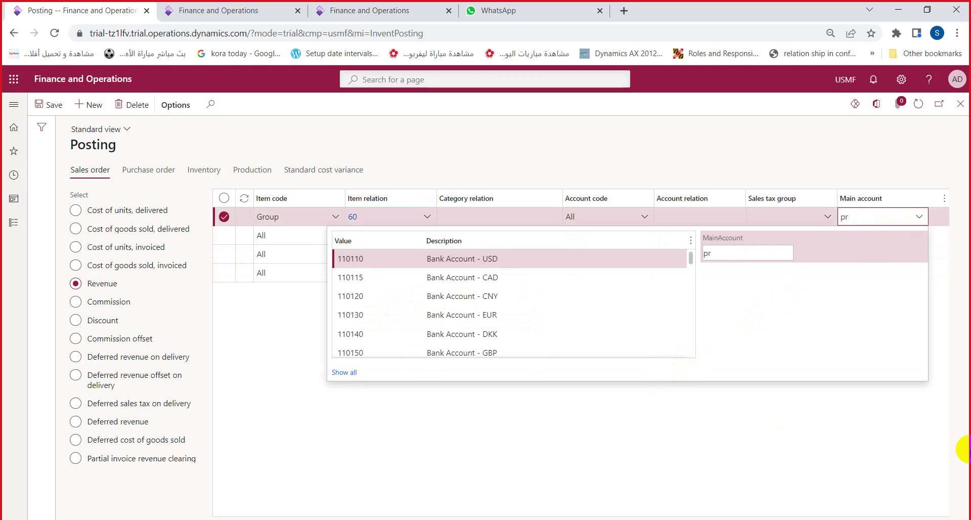
{"action": "type", "text": "od"}
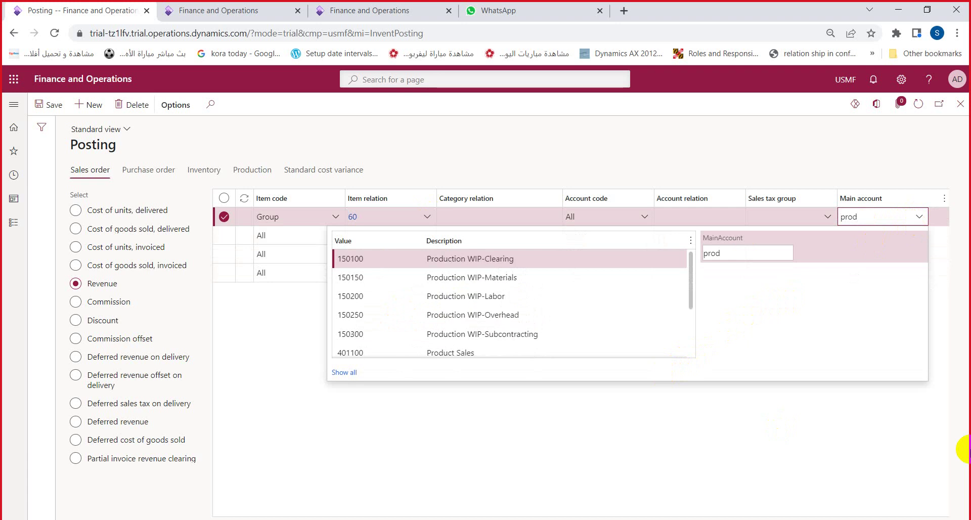
{"action": "left_click", "coordinate": [491, 352]}
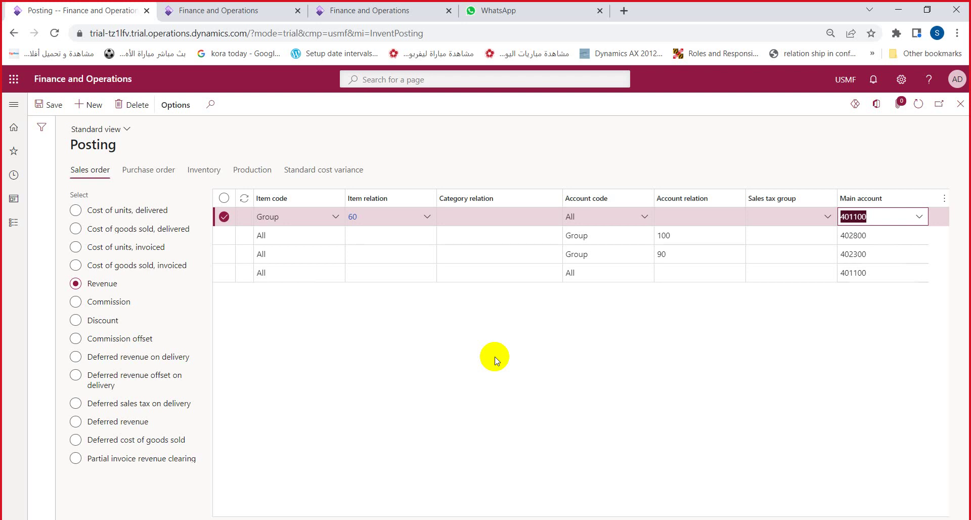
Step: Compare the item group 60 revenue line with the other revenue posting lines and check its item group name
{"action": "left_click", "coordinate": [375, 242]}
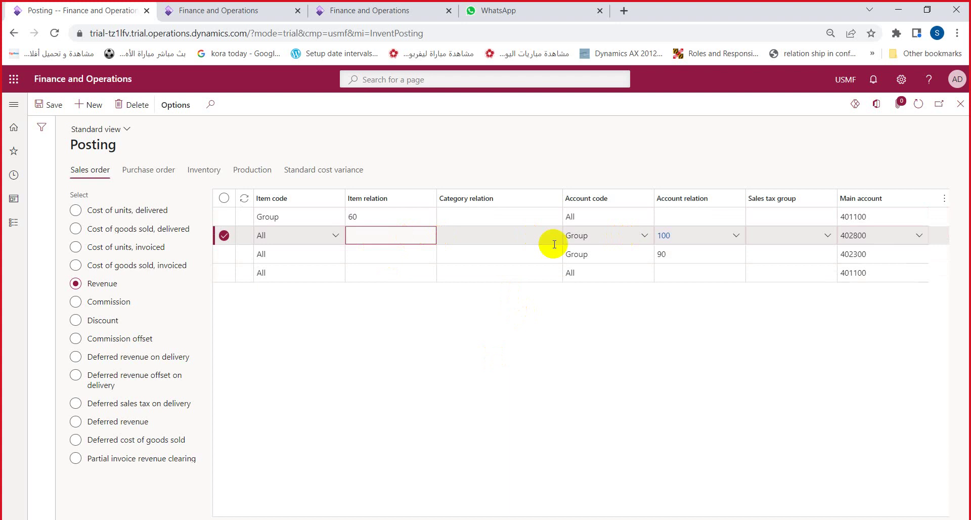
{"action": "left_click", "coordinate": [484, 274]}
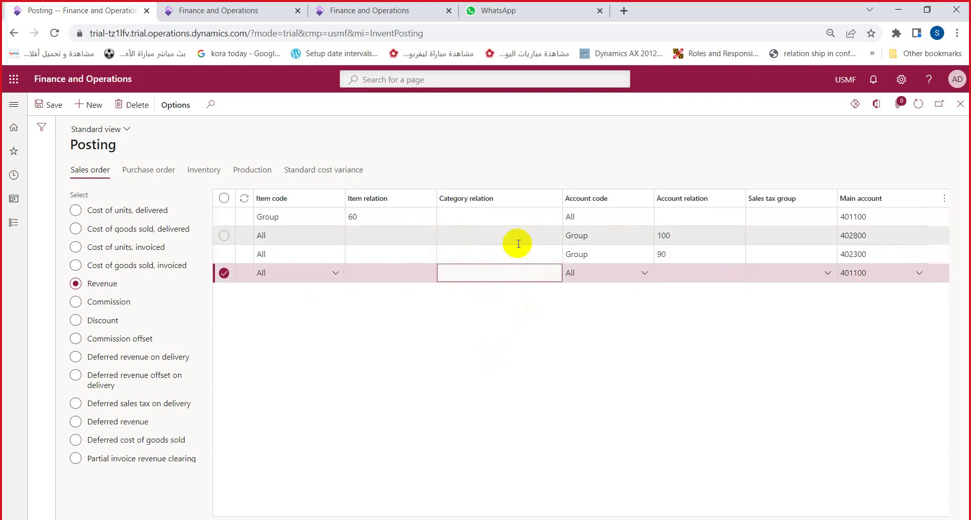
{"action": "left_click", "coordinate": [412, 221]}
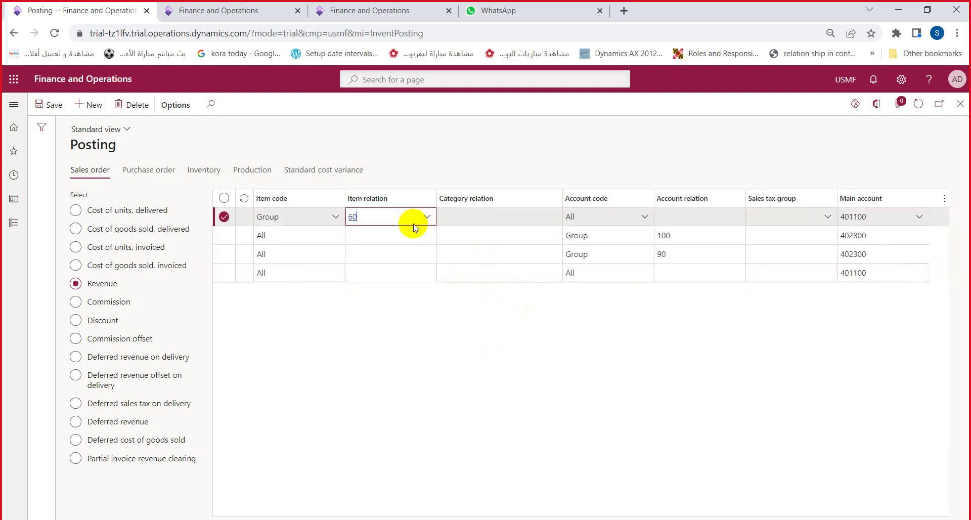
{"action": "mouse_move", "coordinate": [413, 227]}
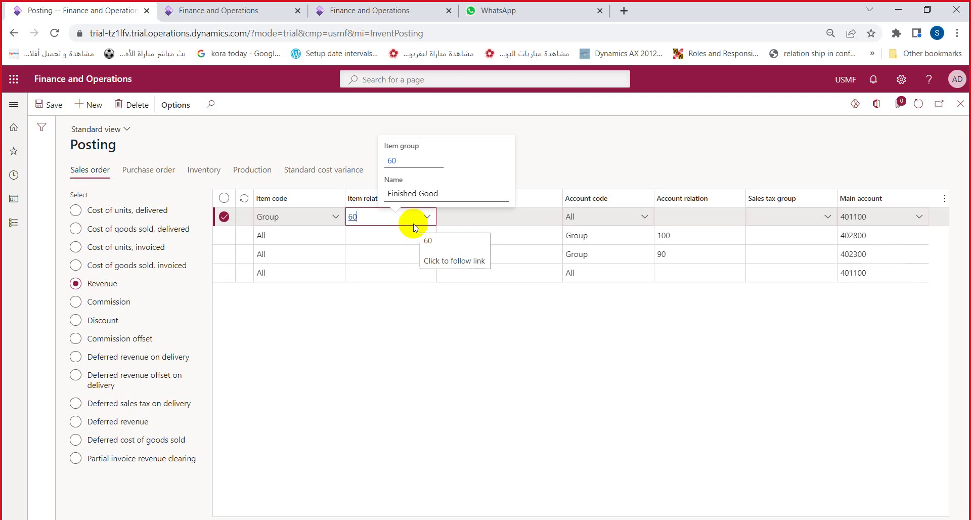
{"action": "left_click", "coordinate": [386, 234]}
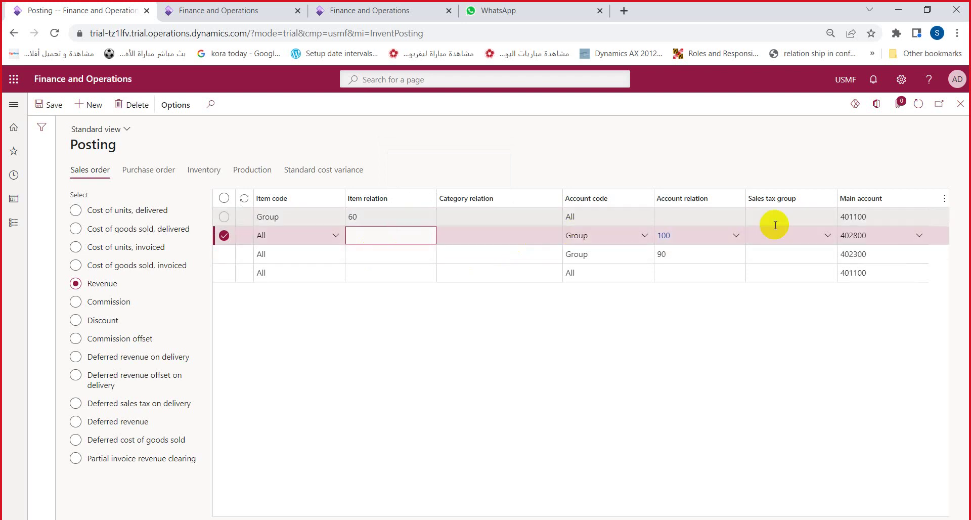
{"action": "left_click", "coordinate": [399, 220]}
Step: Review the item group 60 lines across the invoiced cost and revenue sales order postings and the purchase order posting
{"action": "left_click", "coordinate": [162, 234]}
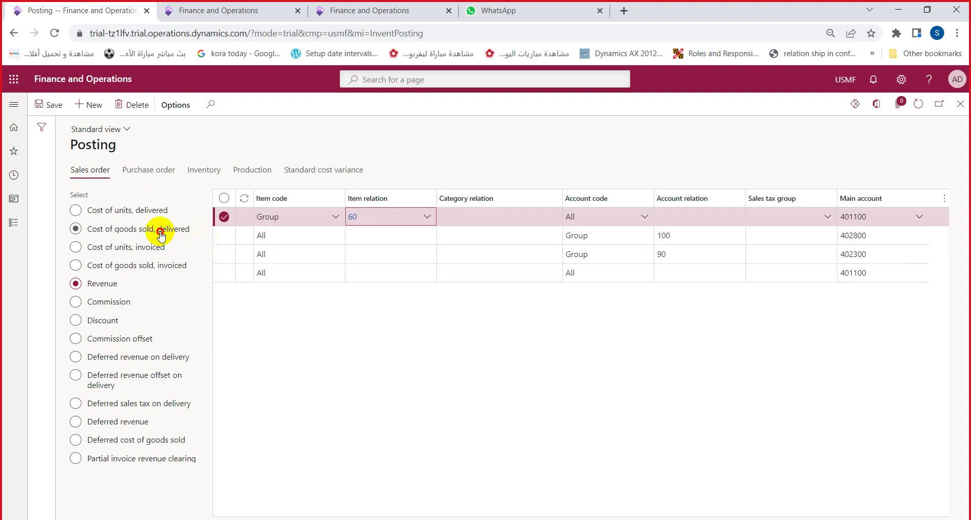
{"action": "left_click", "coordinate": [132, 250]}
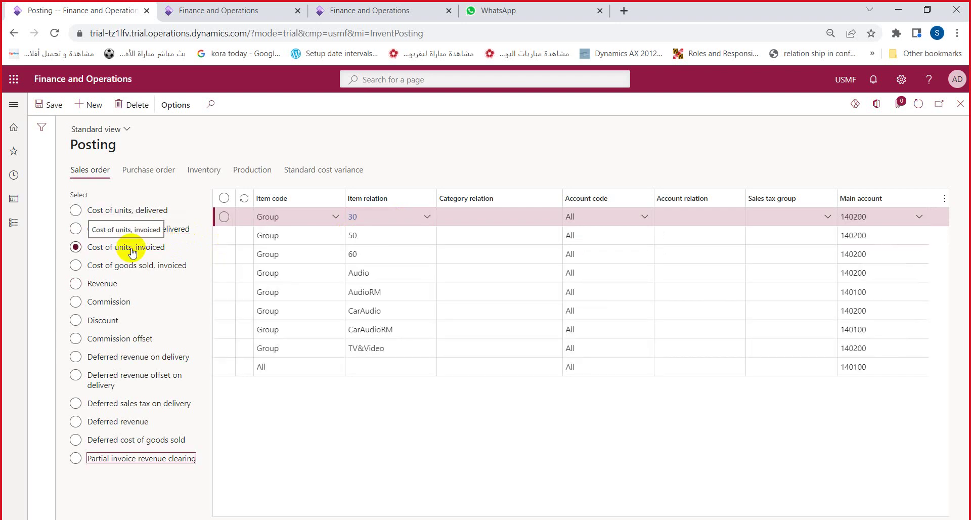
{"action": "left_click", "coordinate": [376, 258]}
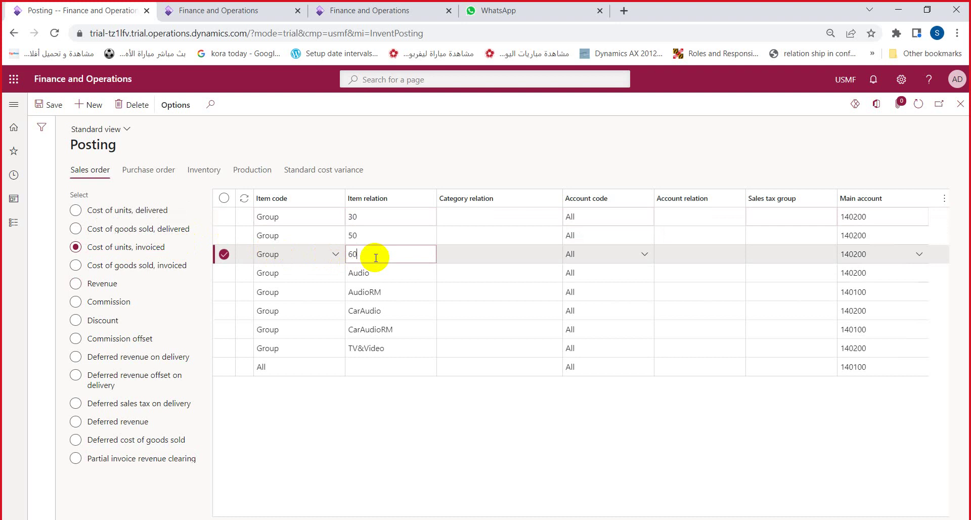
{"action": "left_click", "coordinate": [150, 267]}
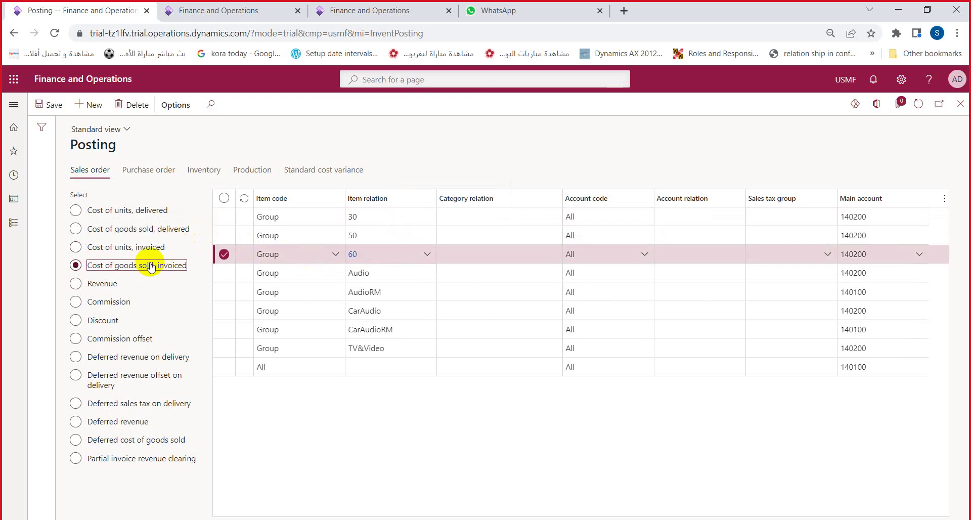
{"action": "left_click", "coordinate": [377, 255]}
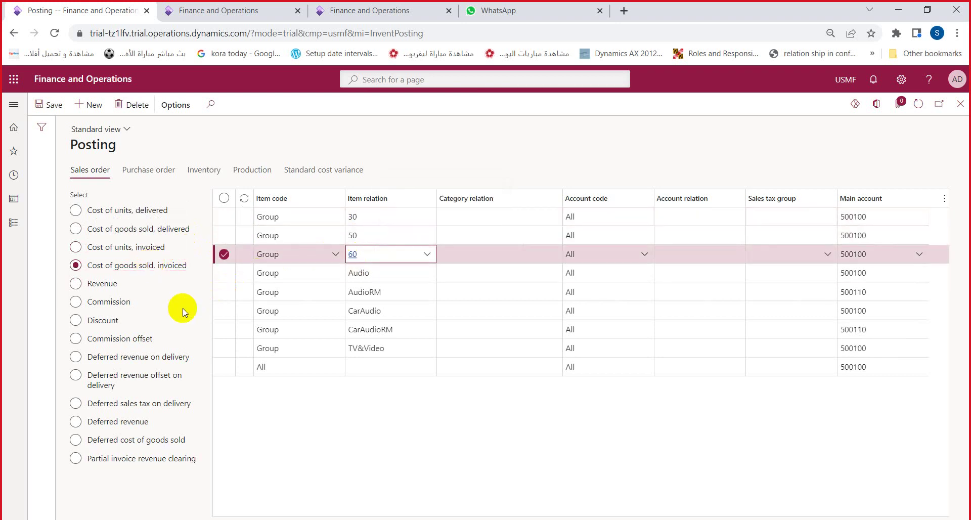
{"action": "left_click", "coordinate": [108, 282]}
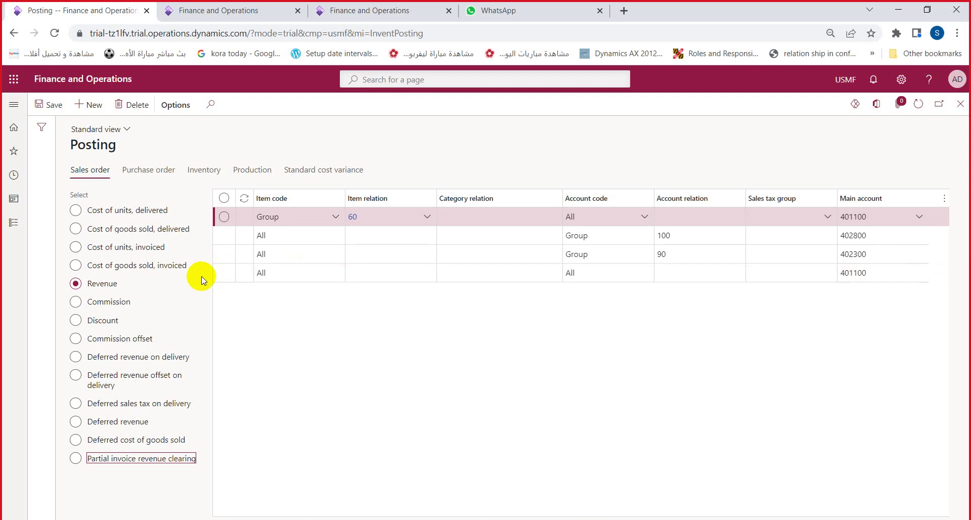
{"action": "left_click", "coordinate": [148, 171]}
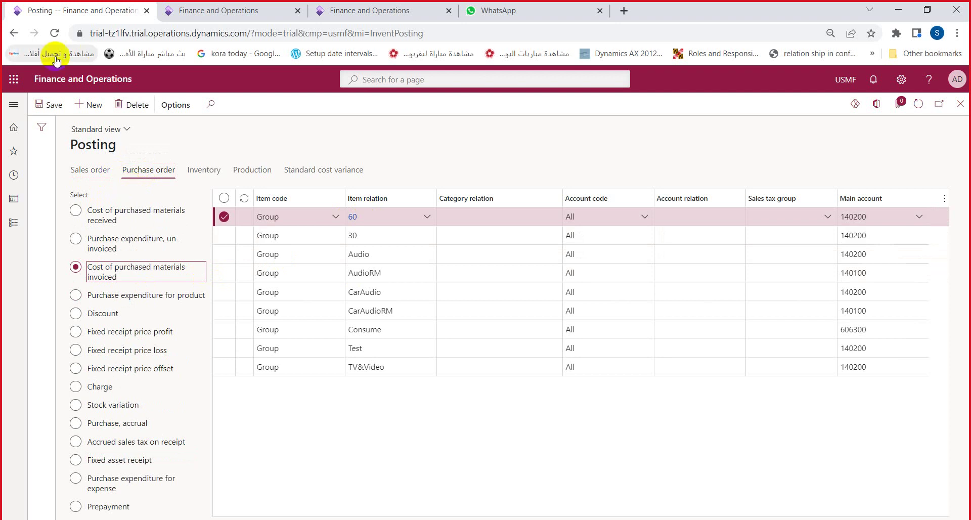
Step: Switch to the Charge presentation in PowerPoint and review the As a price charge slide
{"action": "left_click", "coordinate": [11, 227]}
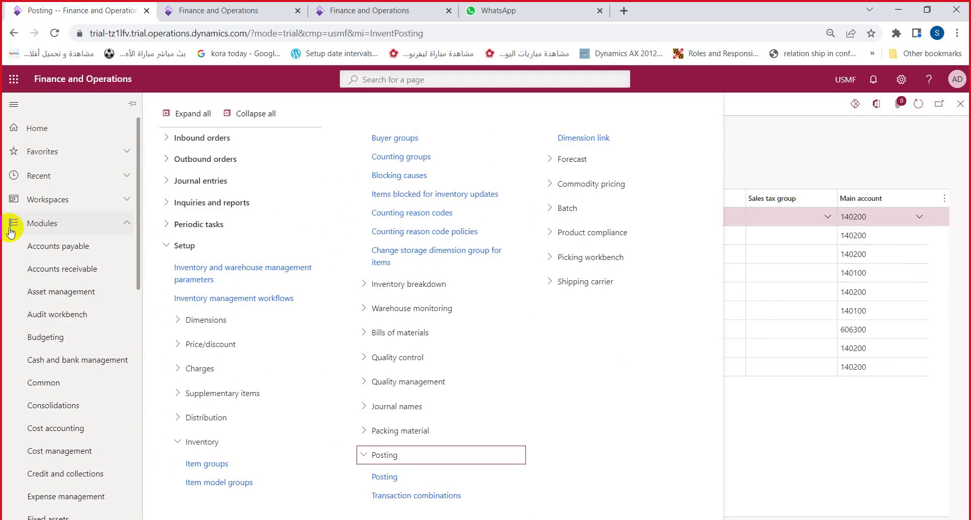
{"action": "left_click", "coordinate": [173, 245]}
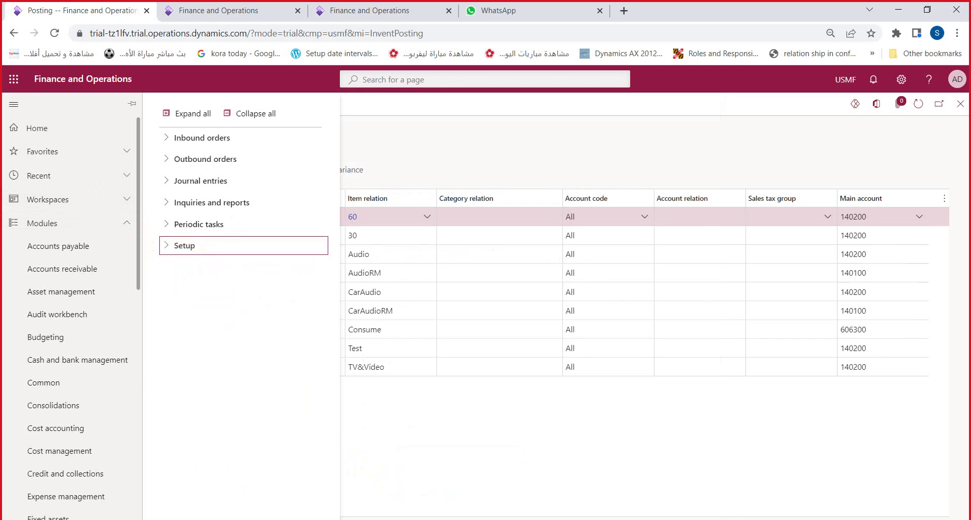
{"action": "left_click", "coordinate": [579, 519]}
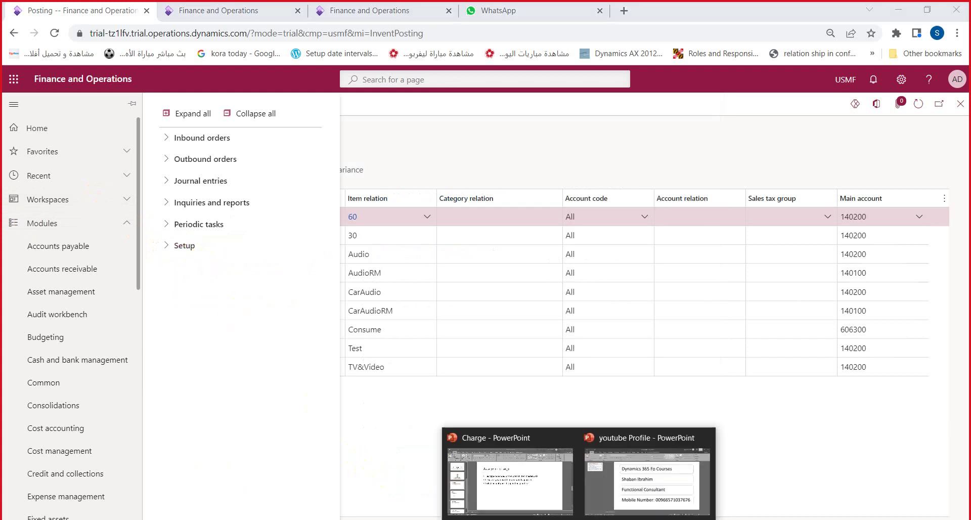
{"action": "left_click", "coordinate": [554, 486]}
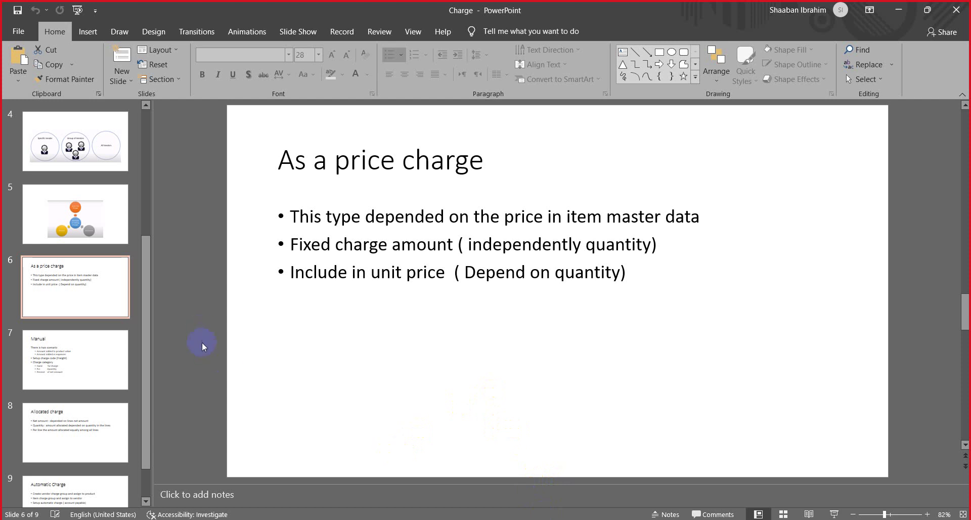
{"action": "left_click", "coordinate": [108, 365]}
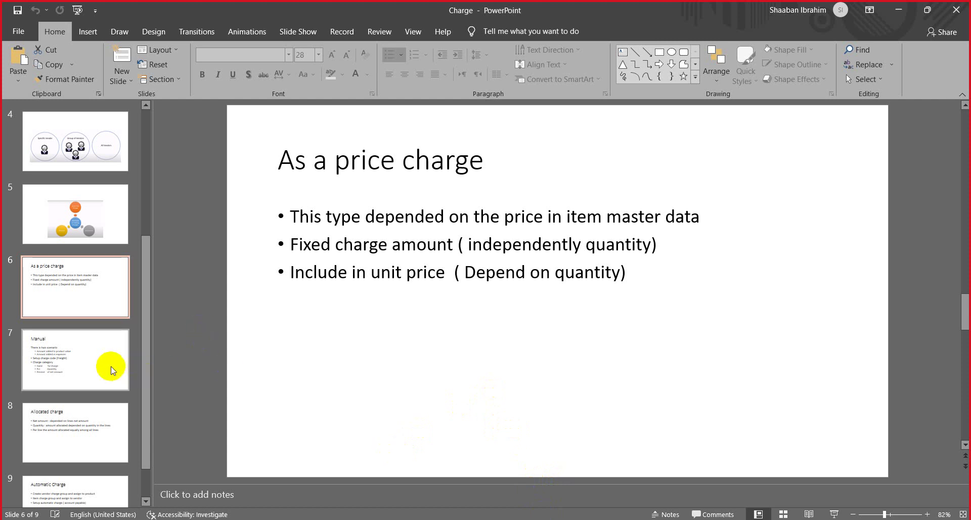
{"action": "left_click", "coordinate": [79, 297]}
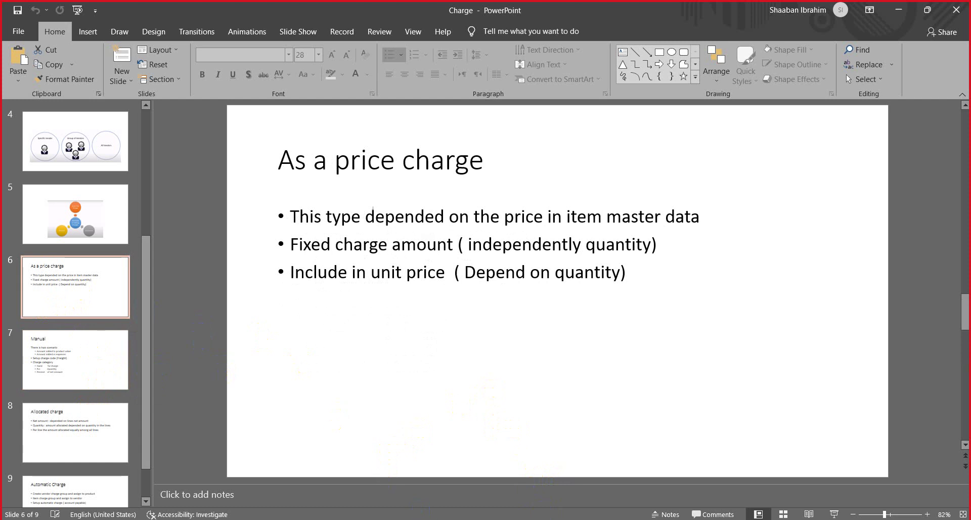
Step: Switch back to Finance and Operations and open all purchase orders in Accounts payable
{"action": "key", "text": "alt+Tab"}
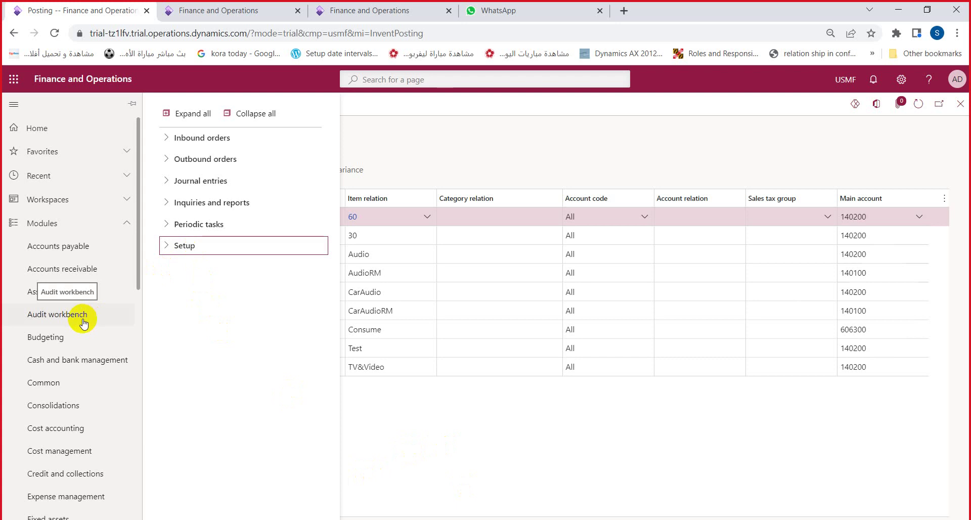
{"action": "left_click", "coordinate": [82, 253]}
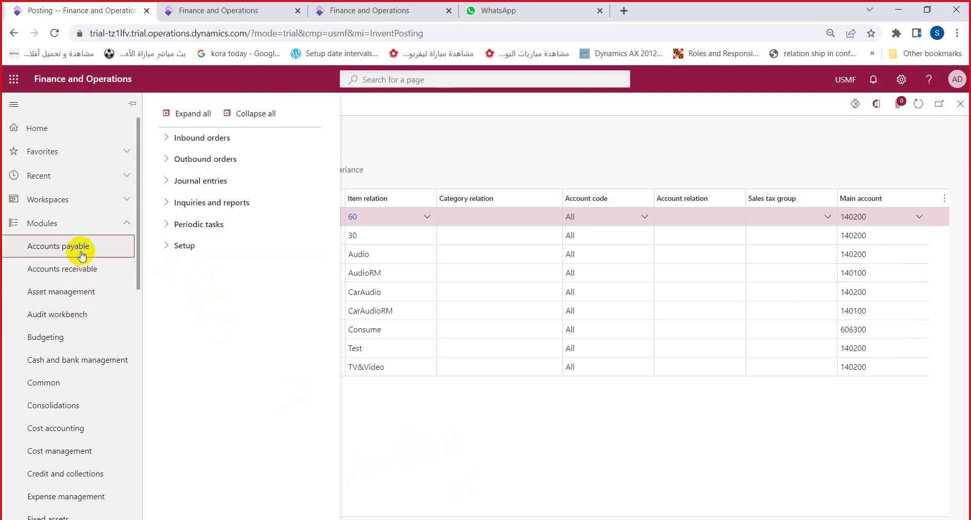
{"action": "left_click", "coordinate": [193, 203]}
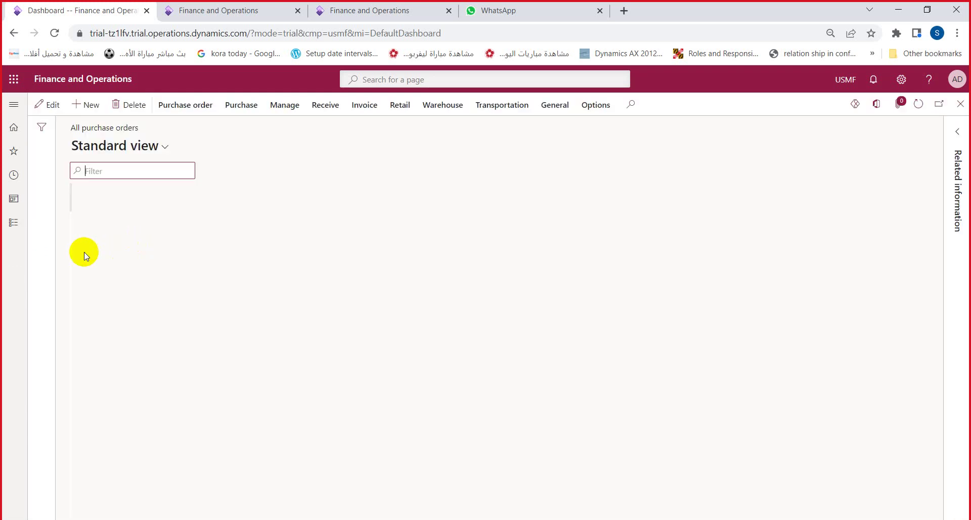
{"action": "left_click", "coordinate": [15, 225]}
{"action": "left_click", "coordinate": [16, 245]}
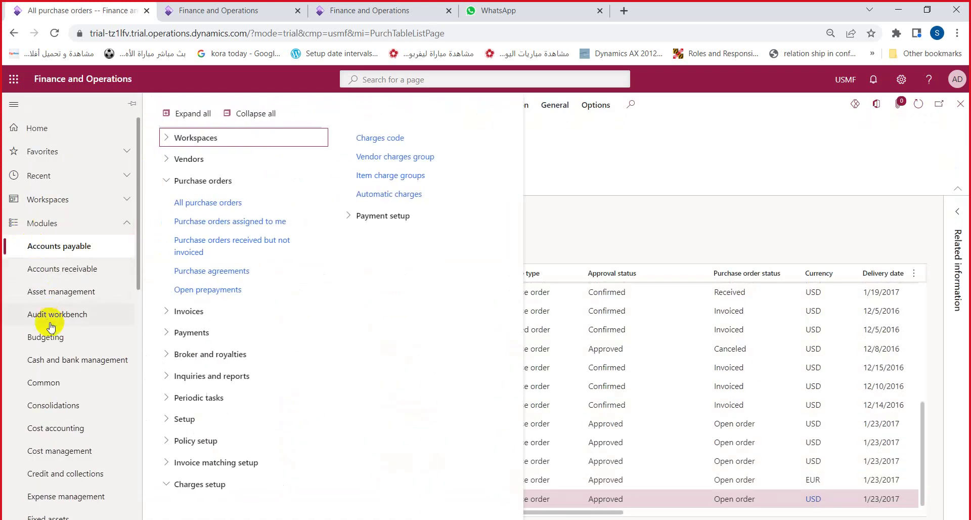
{"action": "scroll", "coordinate": [63, 354], "scroll_direction": "down", "scroll_amount": 4}
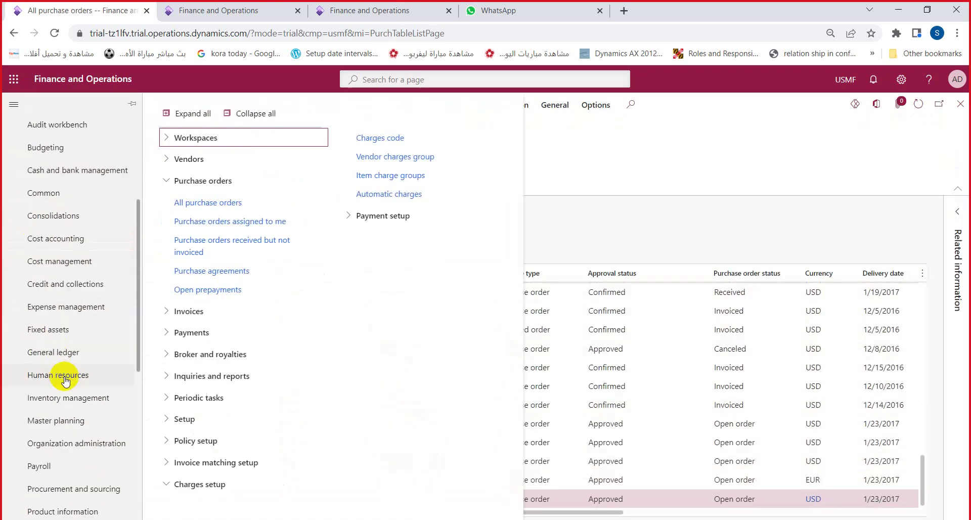
Step: Start a new session in the second Finance and Operations browser tab and collapse the item model group list
{"action": "left_click", "coordinate": [213, 13]}
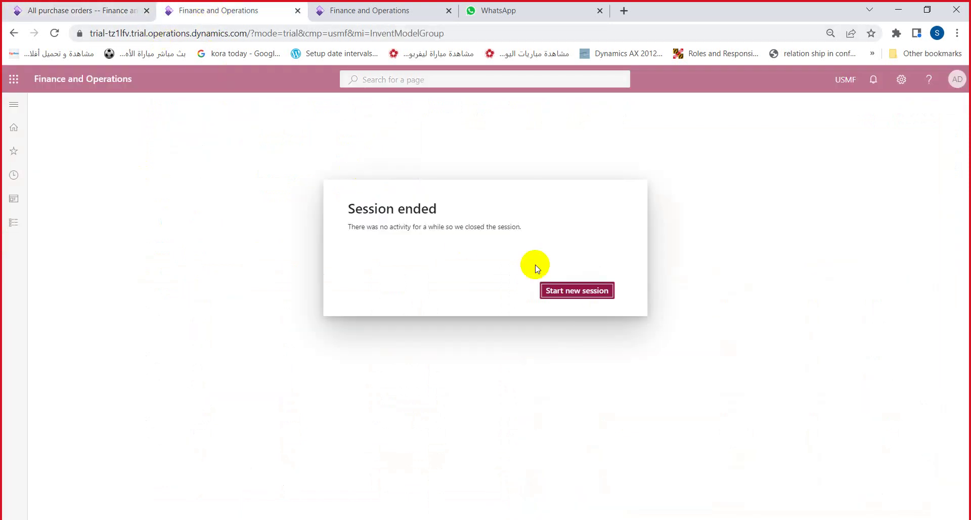
{"action": "left_click", "coordinate": [573, 295]}
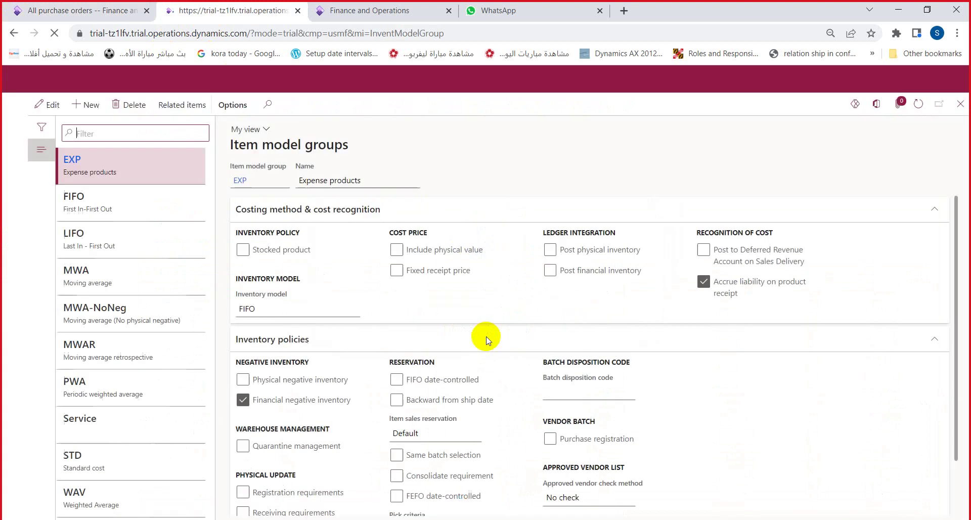
{"action": "left_click", "coordinate": [40, 154]}
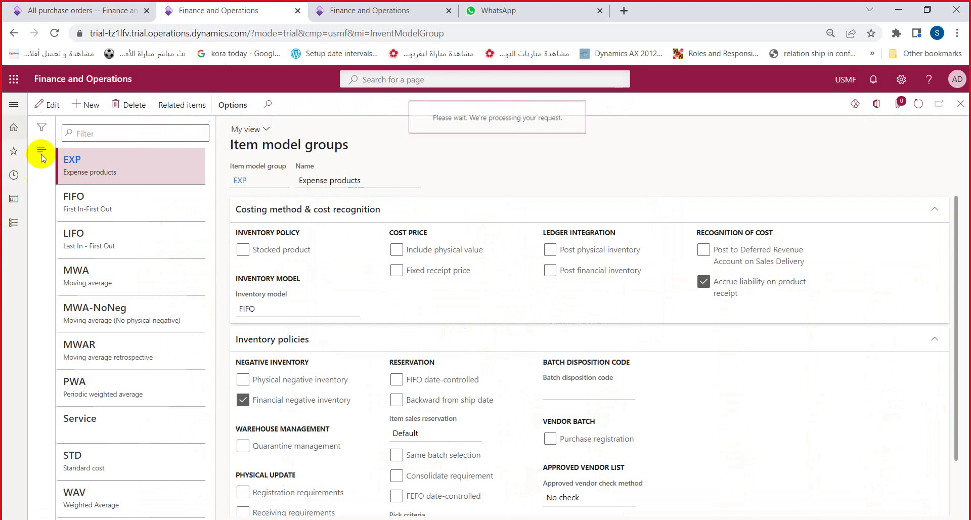
{"action": "left_click", "coordinate": [42, 153]}
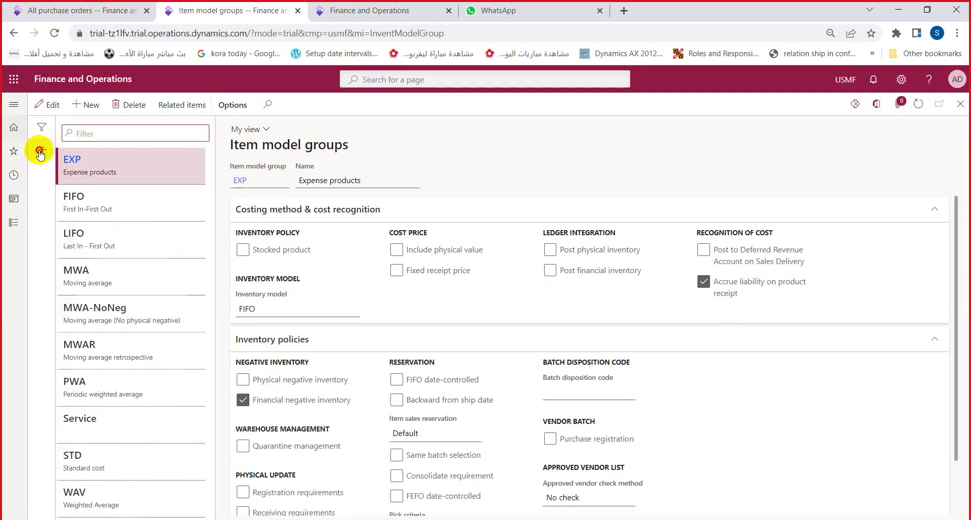
{"action": "left_click", "coordinate": [40, 150]}
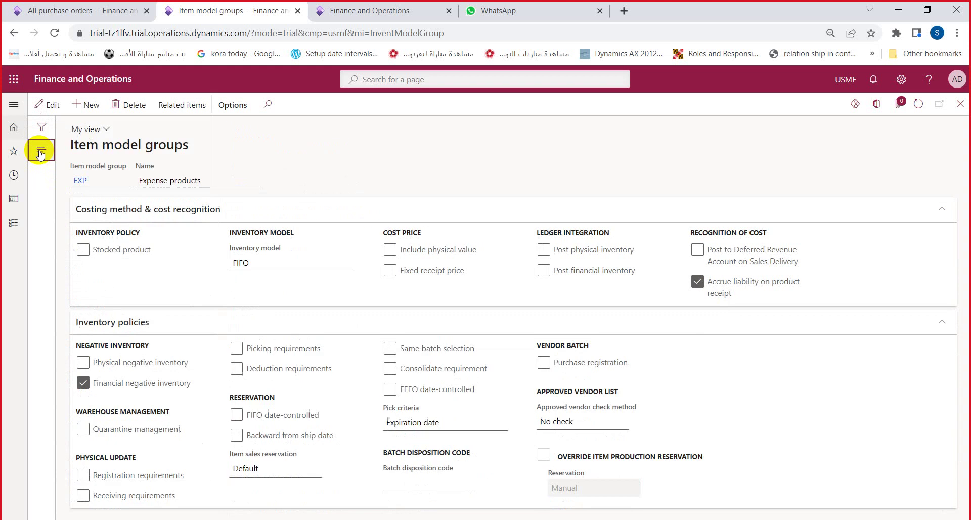
Step: Close the Item model groups page and dismiss the Getting Started tip on the dashboard
{"action": "left_click", "coordinate": [961, 104]}
{"action": "left_click", "coordinate": [8, 226]}
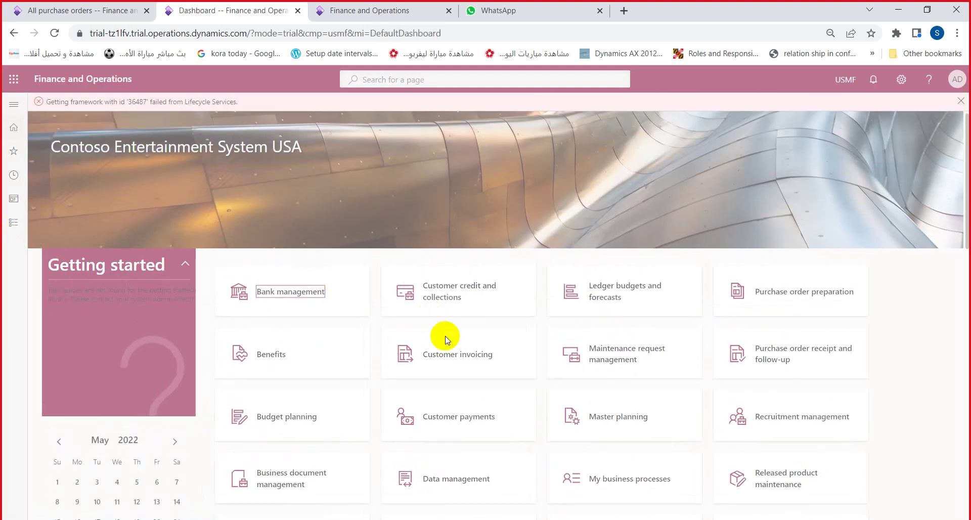
{"action": "left_click", "coordinate": [483, 345]}
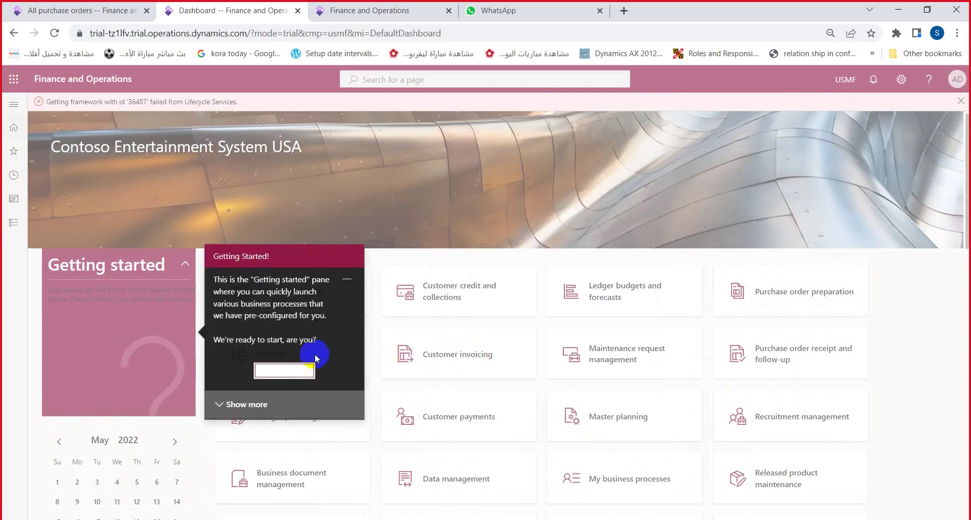
{"action": "left_click", "coordinate": [279, 372]}
Step: Open the Released products list in Product information management
{"action": "left_click", "coordinate": [21, 228]}
{"action": "scroll", "coordinate": [84, 320], "scroll_direction": "down", "scroll_amount": 6}
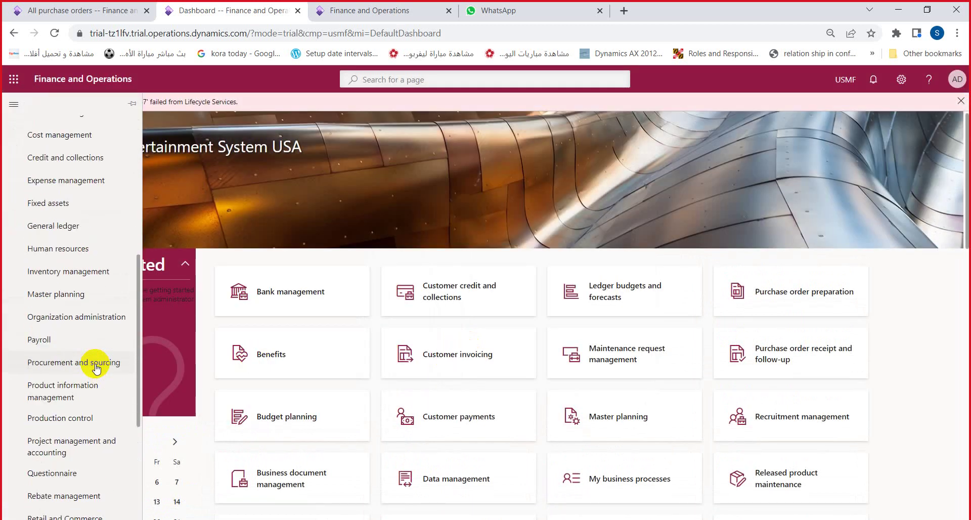
{"action": "left_click", "coordinate": [94, 396]}
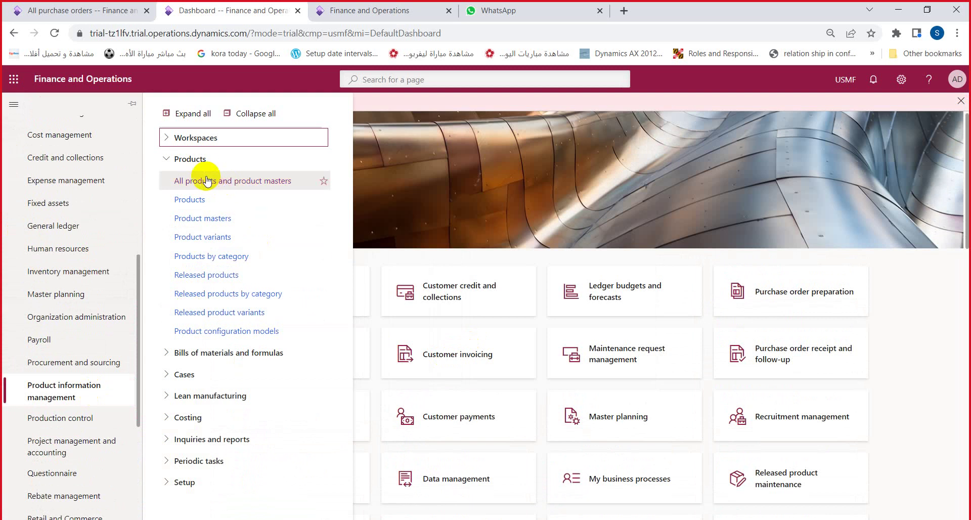
{"action": "left_click", "coordinate": [192, 277]}
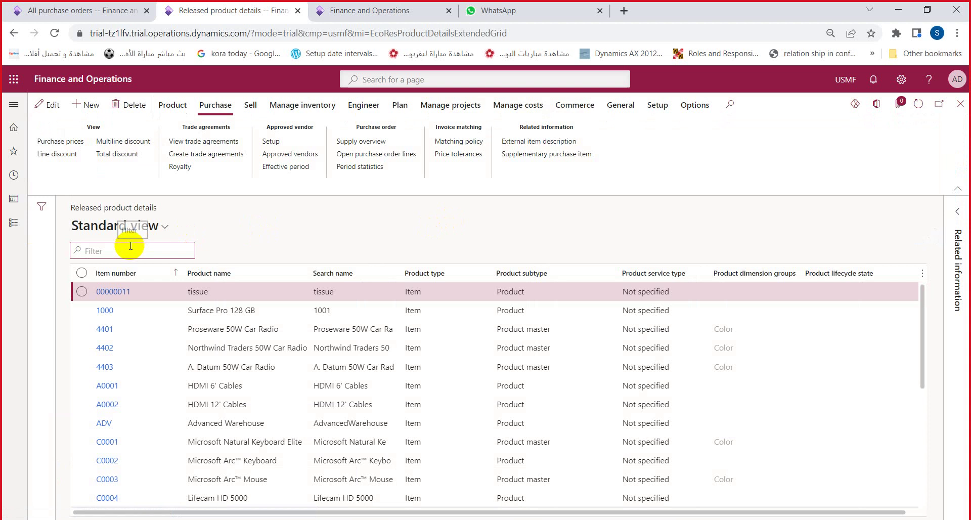
{"action": "left_click", "coordinate": [130, 250]}
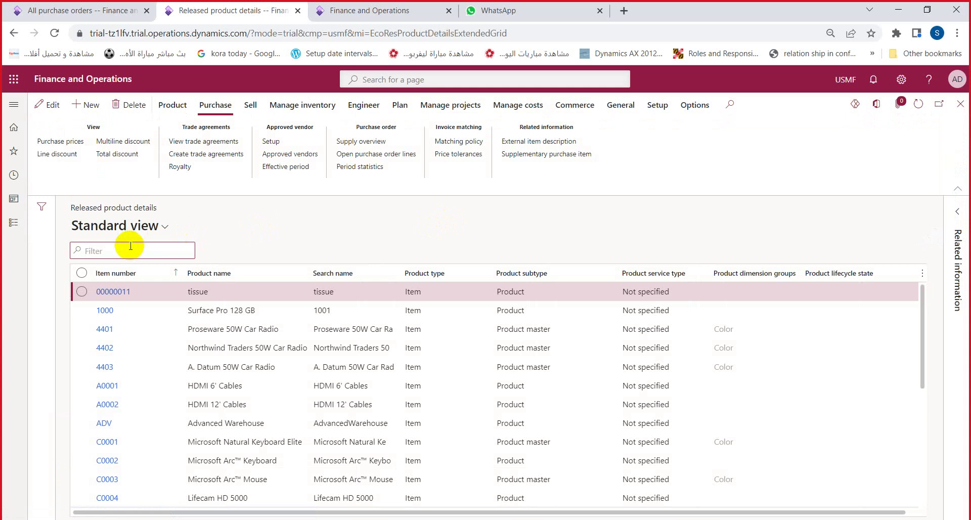
{"action": "key", "text": "ctrl+v"}
{"action": "key", "text": "BackSpace"}
{"action": "key", "text": "BackSpace"}
{"action": "key", "text": "BackSpace"}
{"action": "key", "text": "BackSpace"}
{"action": "key", "text": "BackSpace"}
{"action": "key", "text": "BackSpace"}
{"action": "key", "text": "BackSpace"}
{"action": "key", "text": "BackSpace"}
{"action": "key", "text": "BackSpace"}
{"action": "key", "text": "BackSpace"}
{"action": "key", "text": "BackSpace"}
{"action": "key", "text": "BackSpace"}
{"action": "key", "text": "BackSpace"}
{"action": "key", "text": "BackSpace"}
{"action": "key", "text": "BackSpace"}
{"action": "key", "text": "BackSpace"}
{"action": "key", "text": "BackSpace"}
{"action": "key", "text": "BackSpace"}
{"action": "key", "text": "BackSpace"}
{"action": "key", "text": "BackSpace"}
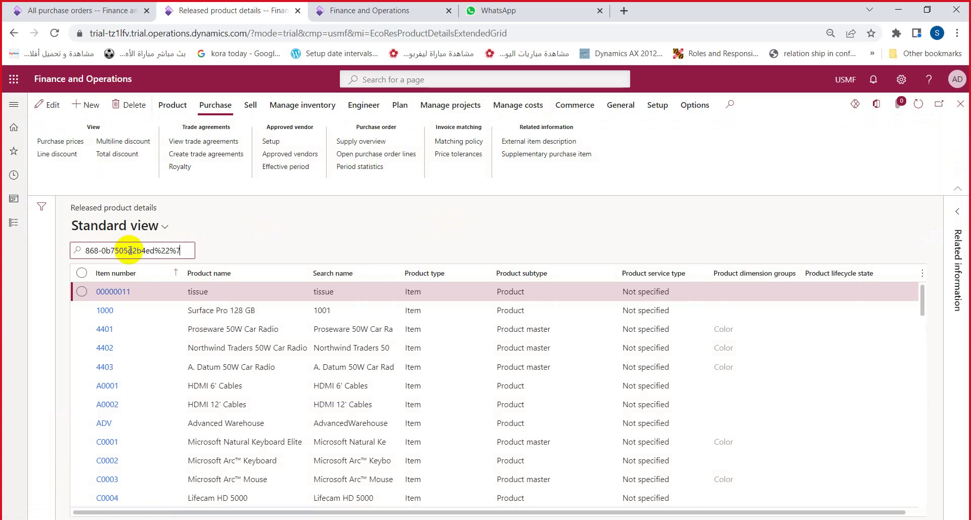
{"action": "key", "text": "BackSpace"}
{"action": "key", "text": "BackSpace"}
{"action": "key", "text": "BackSpace"}
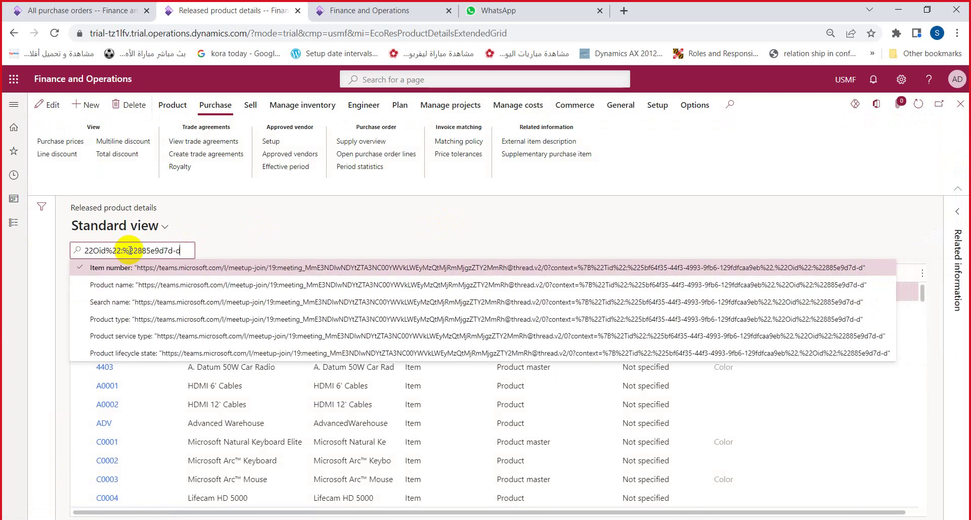
{"action": "triple_click", "coordinate": [130, 250]}
{"action": "key", "text": "BackSpace"}
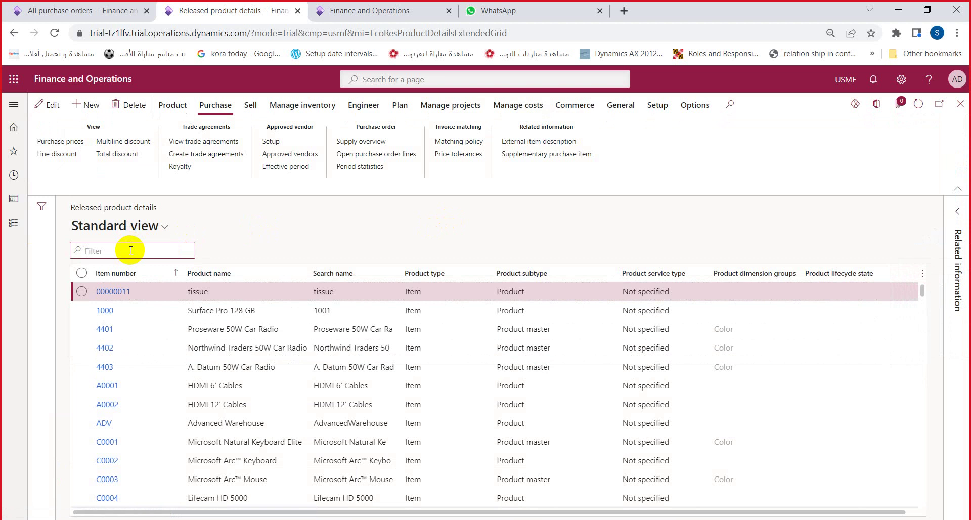
Step: Sort the released products by item number from Z to A
{"action": "left_click", "coordinate": [178, 274]}
{"action": "left_click", "coordinate": [178, 274]}
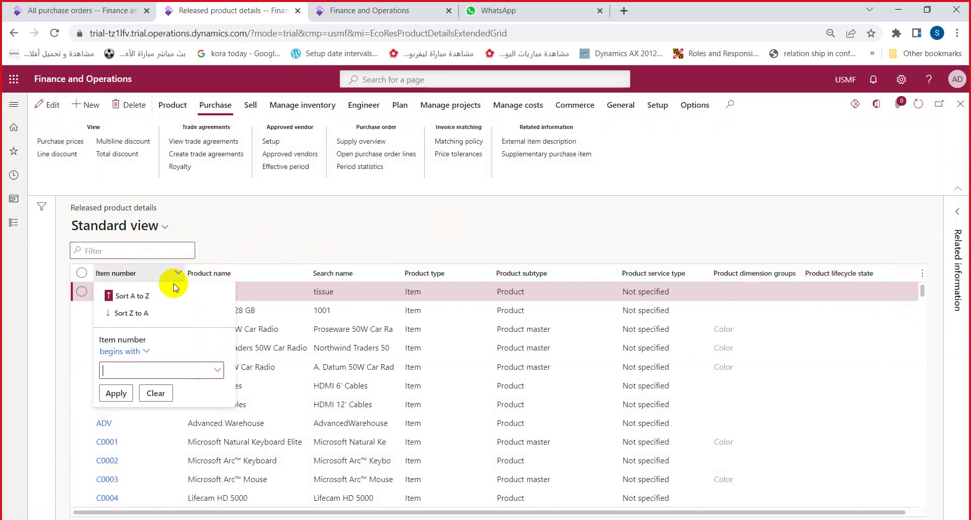
{"action": "left_click", "coordinate": [149, 315]}
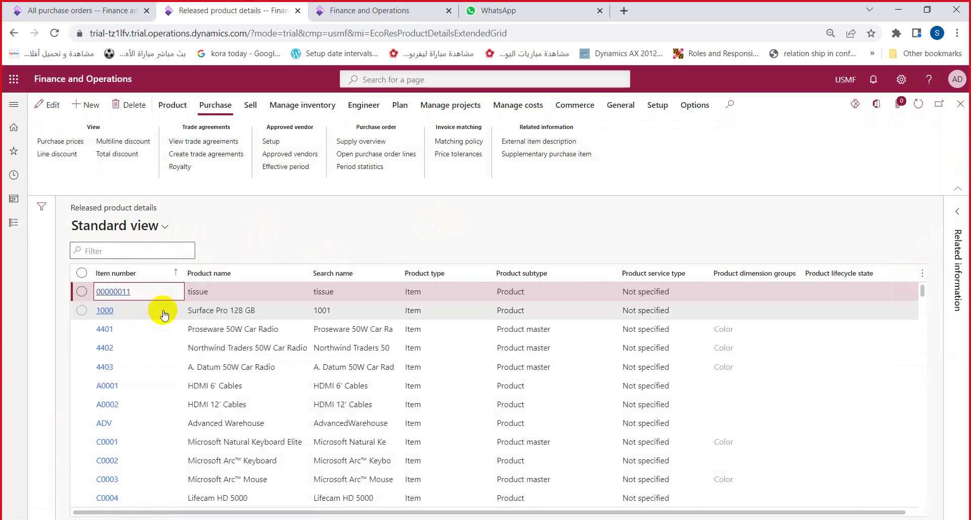
{"action": "left_click", "coordinate": [177, 270]}
{"action": "left_click", "coordinate": [178, 274]}
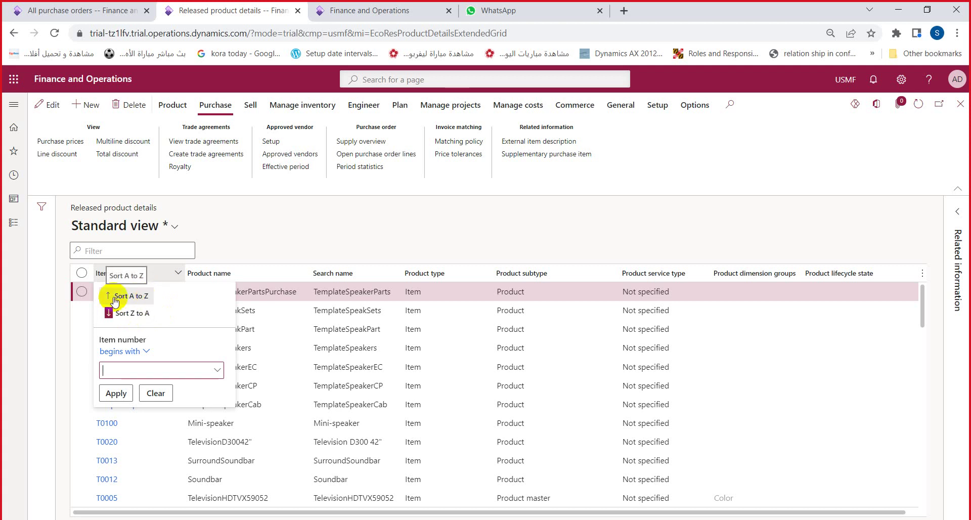
{"action": "left_click", "coordinate": [117, 313]}
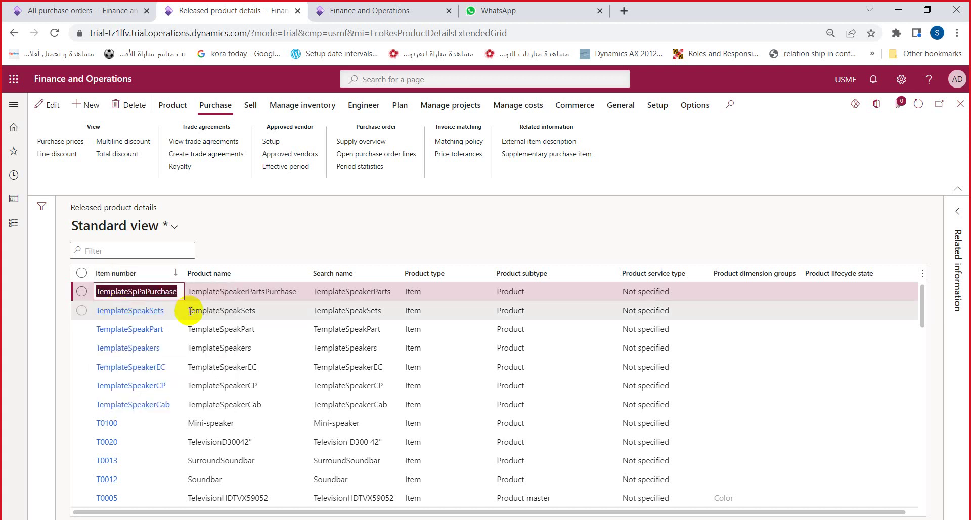
Step: Look through the sorted released products and check the items whose numbers begin with PRO
{"action": "scroll", "coordinate": [166, 412], "scroll_direction": "down", "scroll_amount": 2}
{"action": "scroll", "coordinate": [173, 394], "scroll_direction": "up", "scroll_amount": 2}
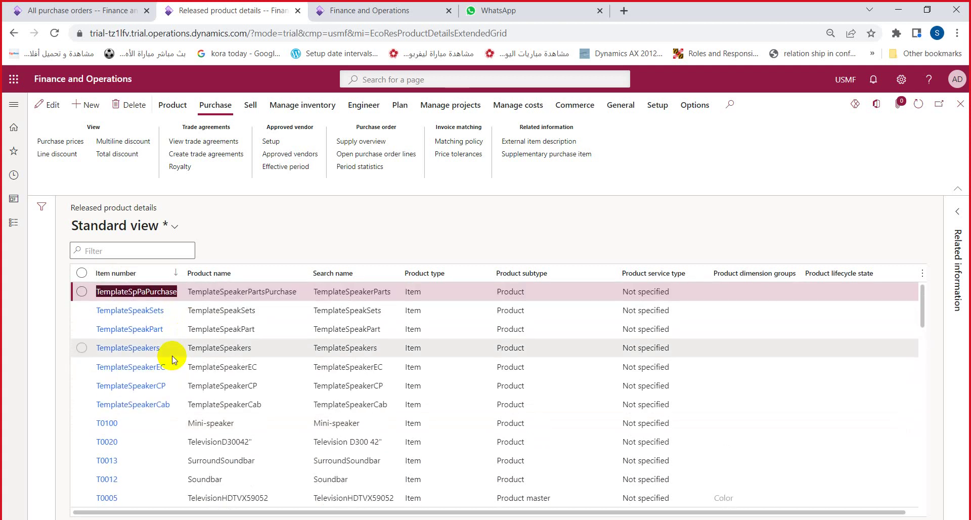
{"action": "scroll", "coordinate": [142, 354], "scroll_direction": "down", "scroll_amount": 10}
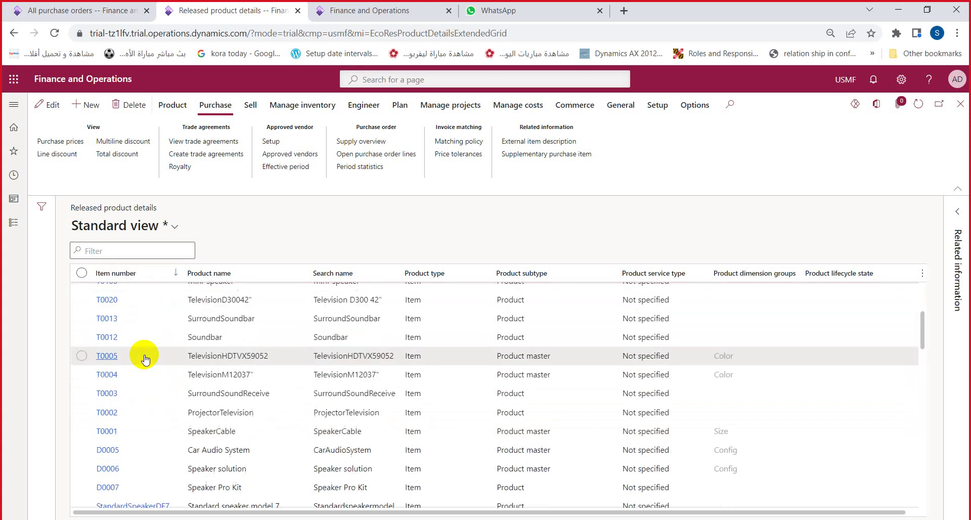
{"action": "scroll", "coordinate": [145, 365], "scroll_direction": "down", "scroll_amount": 10}
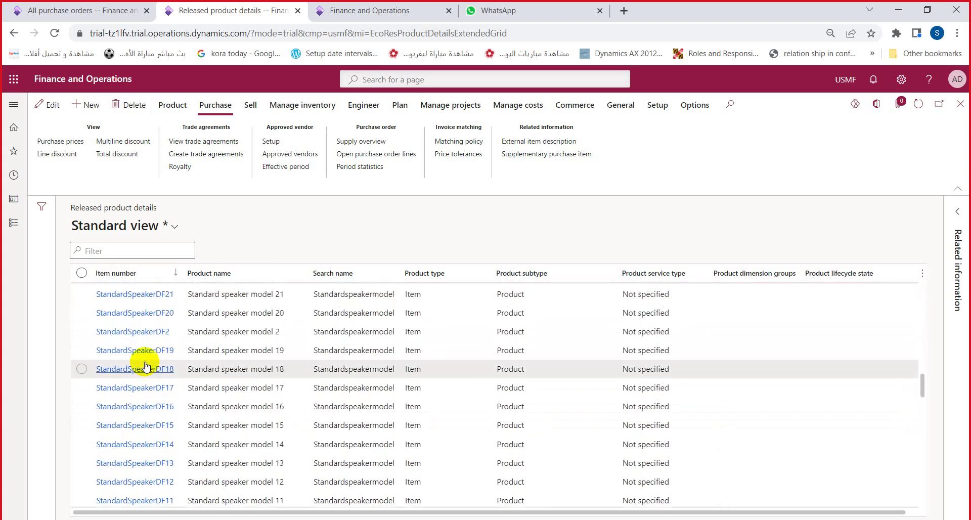
{"action": "scroll", "coordinate": [146, 363], "scroll_direction": "up", "scroll_amount": 3}
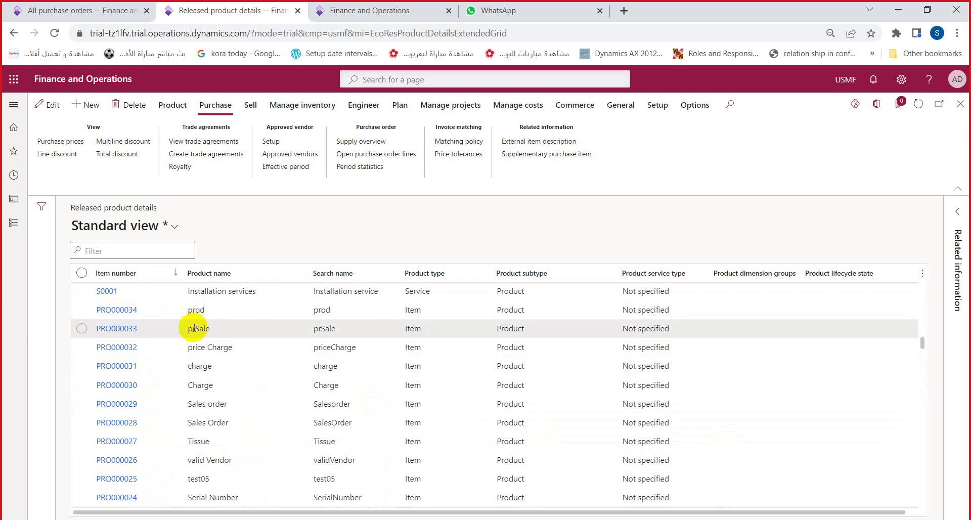
{"action": "left_click", "coordinate": [213, 313]}
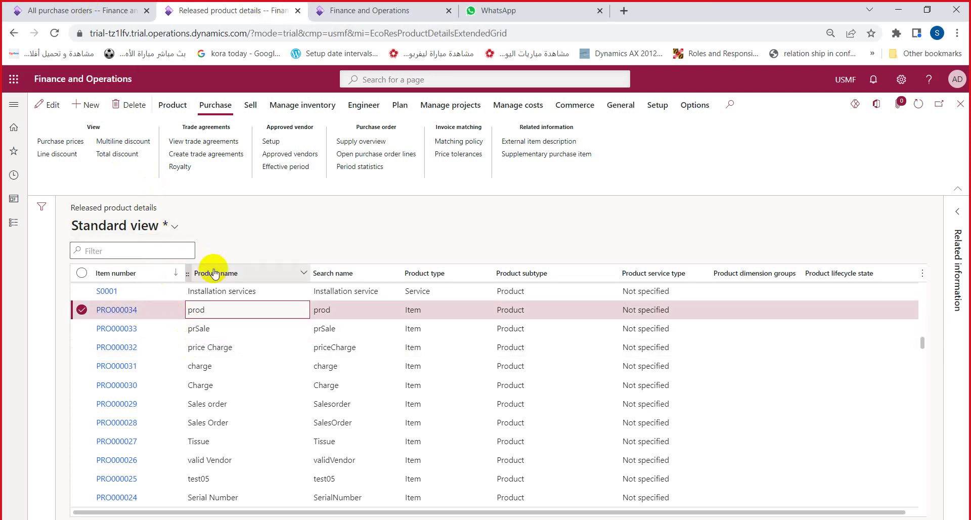
{"action": "left_click", "coordinate": [302, 274]}
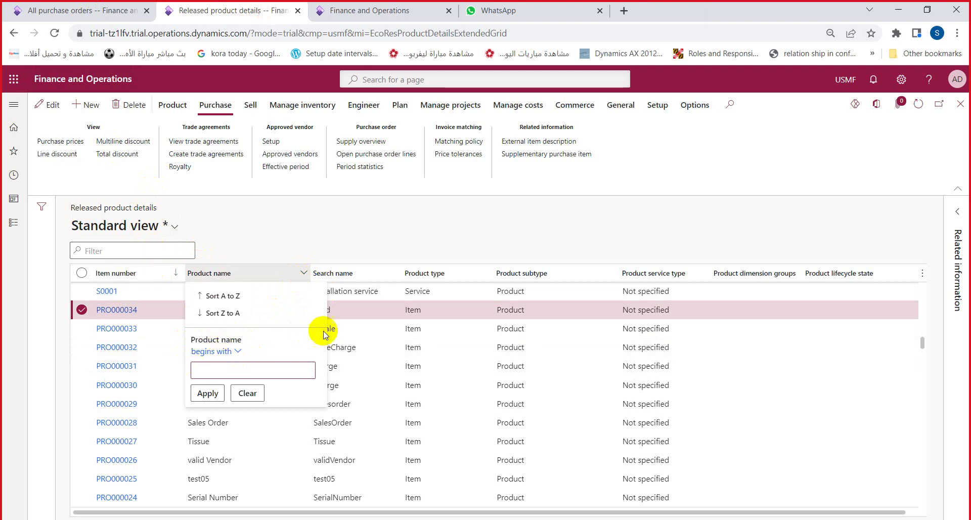
{"action": "key", "text": "Escape"}
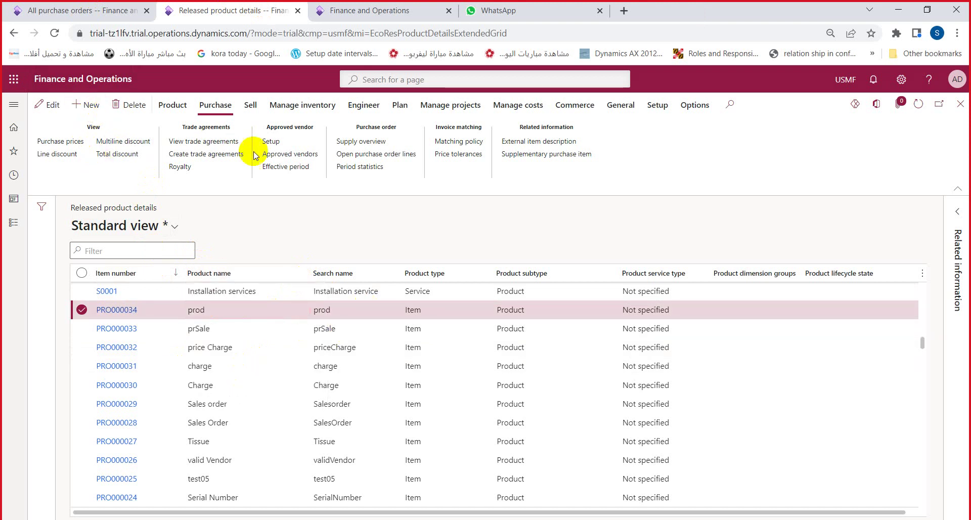
Step: Start a new released product and enter Jacket002 as its product name and search name
{"action": "key", "text": "alt+n"}
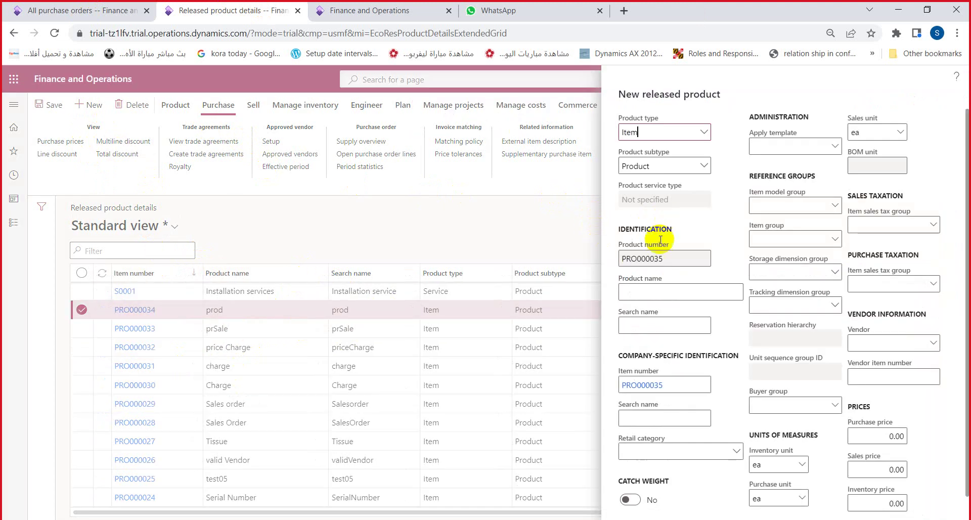
{"action": "left_click", "coordinate": [657, 293]}
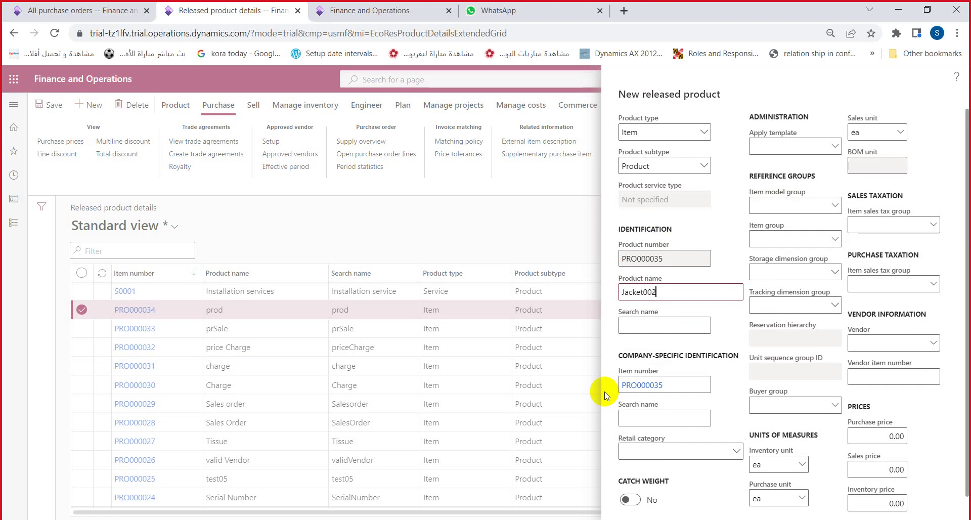
{"action": "left_click", "coordinate": [672, 418]}
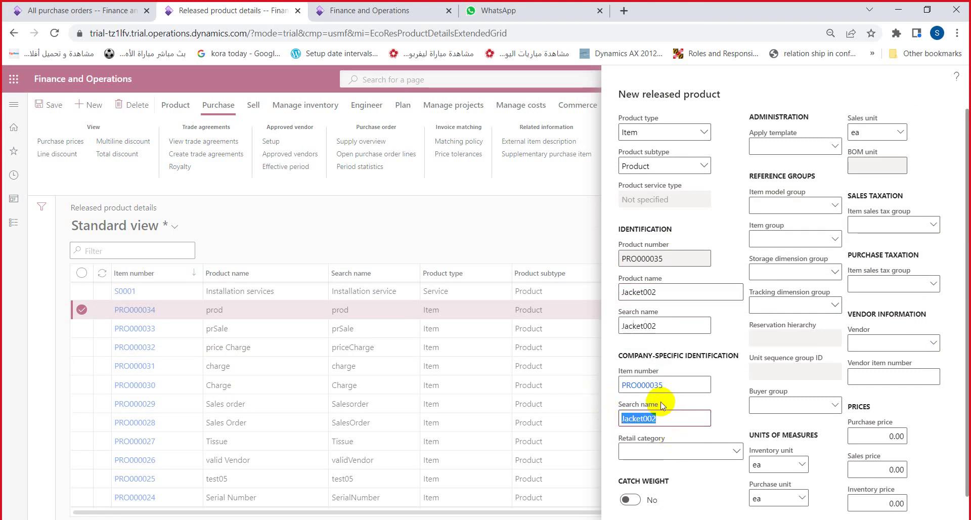
Step: Assign item model group WAV and item group 60 to the new released product
{"action": "left_click", "coordinate": [832, 207]}
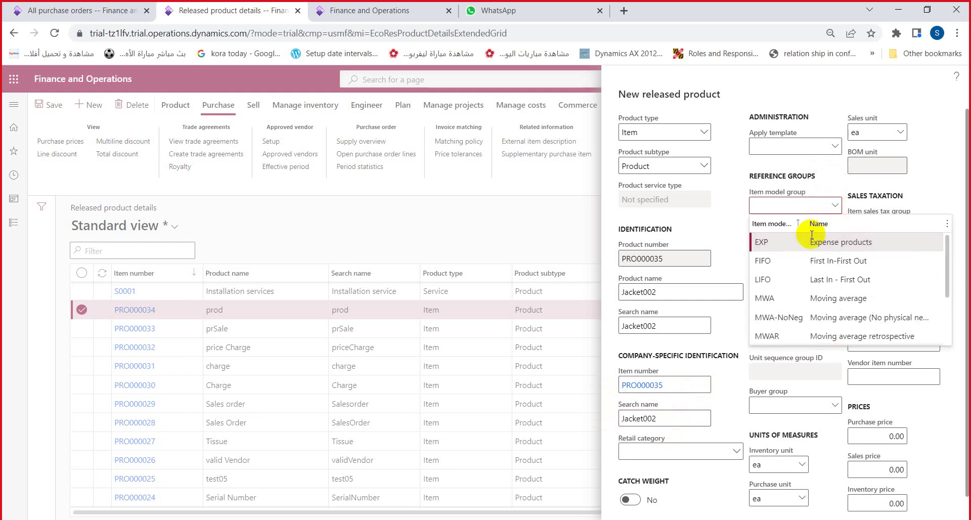
{"action": "scroll", "coordinate": [789, 290], "scroll_direction": "down", "scroll_amount": 5}
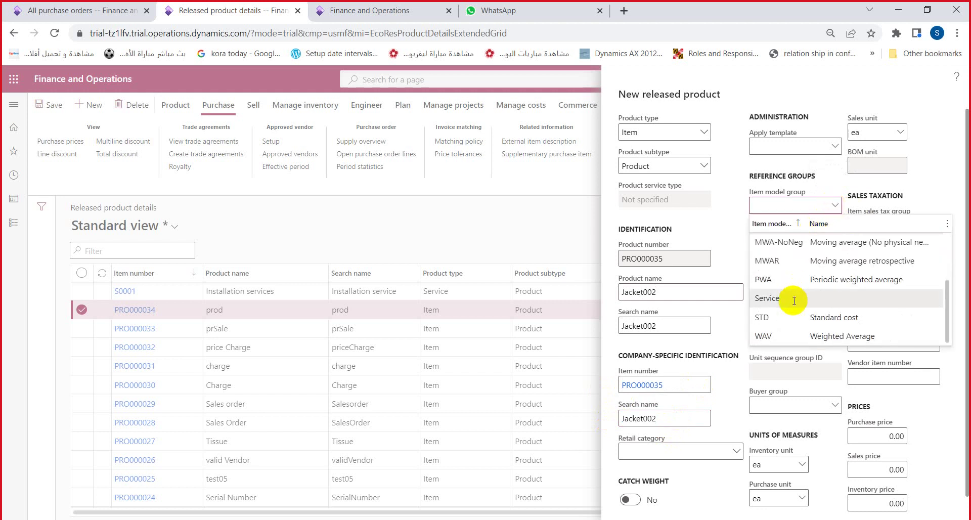
{"action": "left_click", "coordinate": [791, 335]}
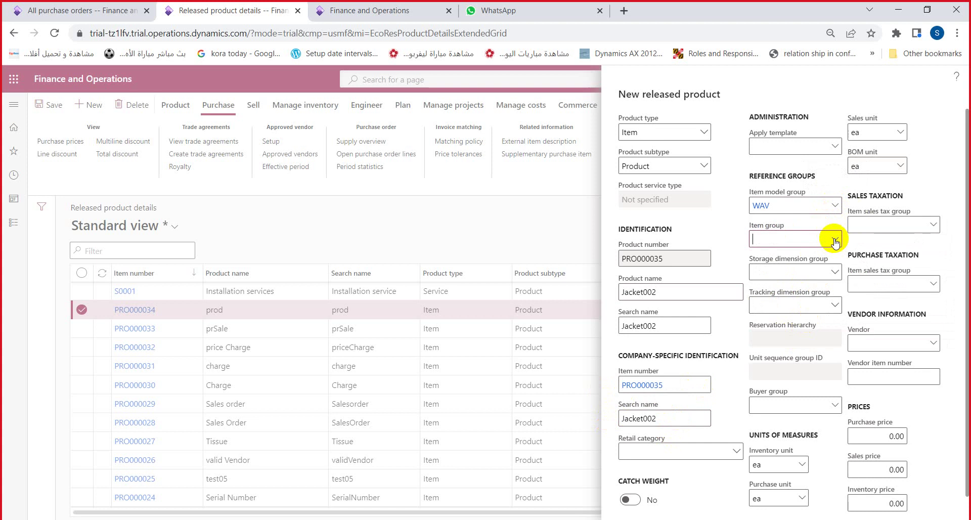
{"action": "left_click", "coordinate": [835, 241]}
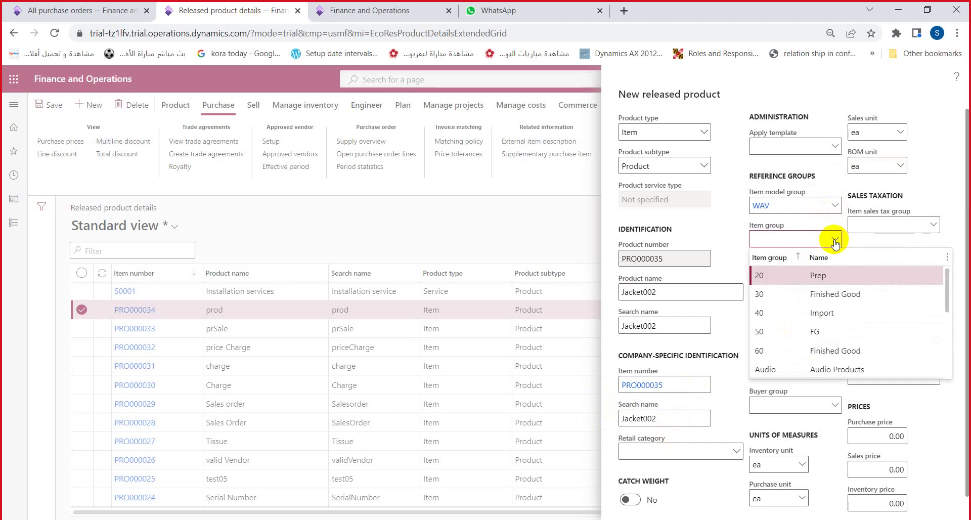
{"action": "left_click", "coordinate": [782, 349]}
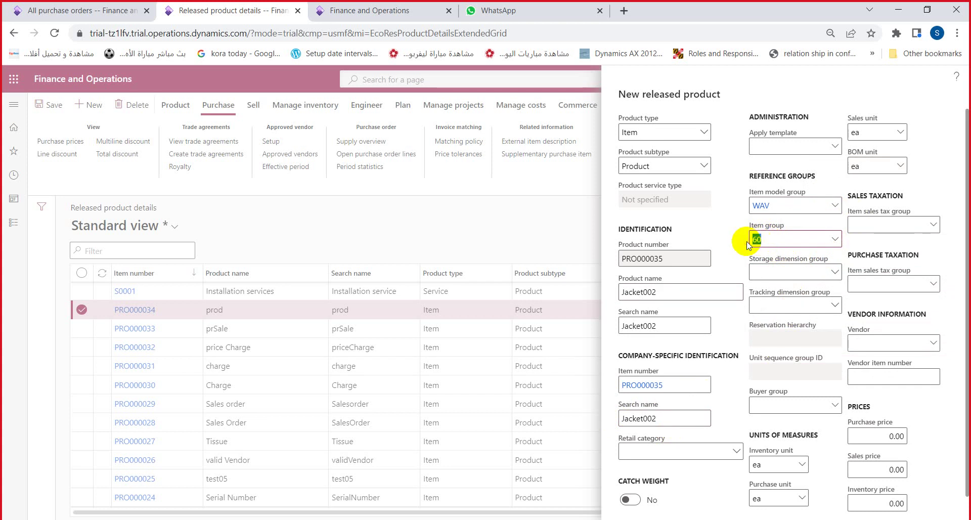
{"action": "double_click", "coordinate": [759, 241]}
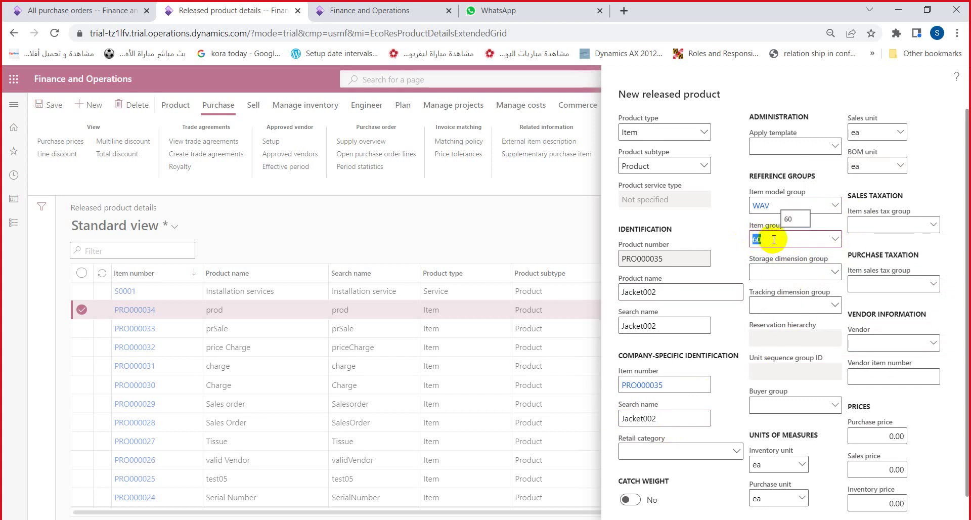
{"action": "left_click", "coordinate": [761, 206]}
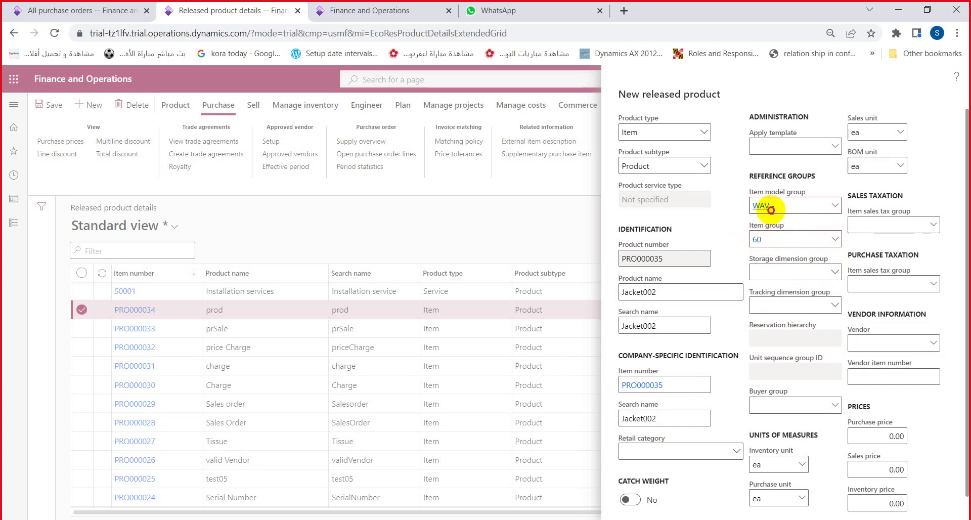
{"action": "left_click", "coordinate": [781, 270]}
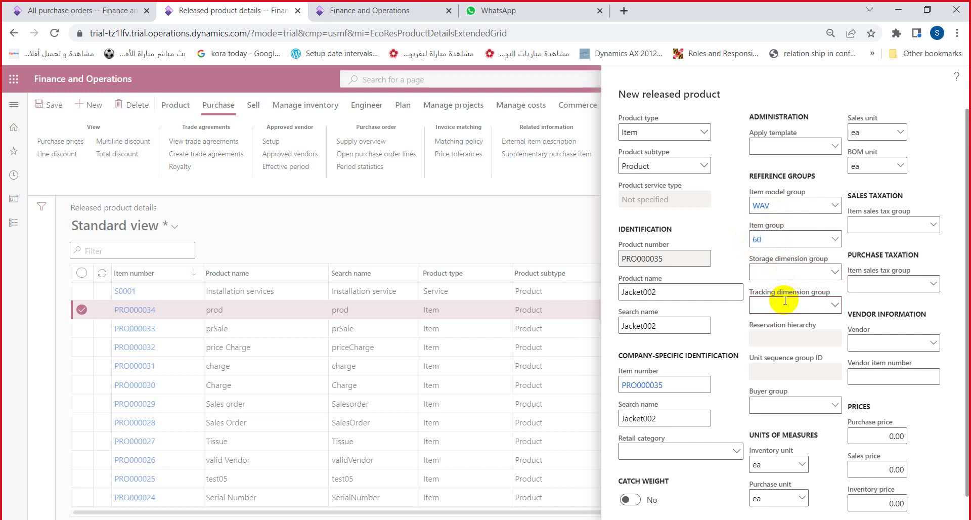
{"action": "left_click", "coordinate": [796, 205]}
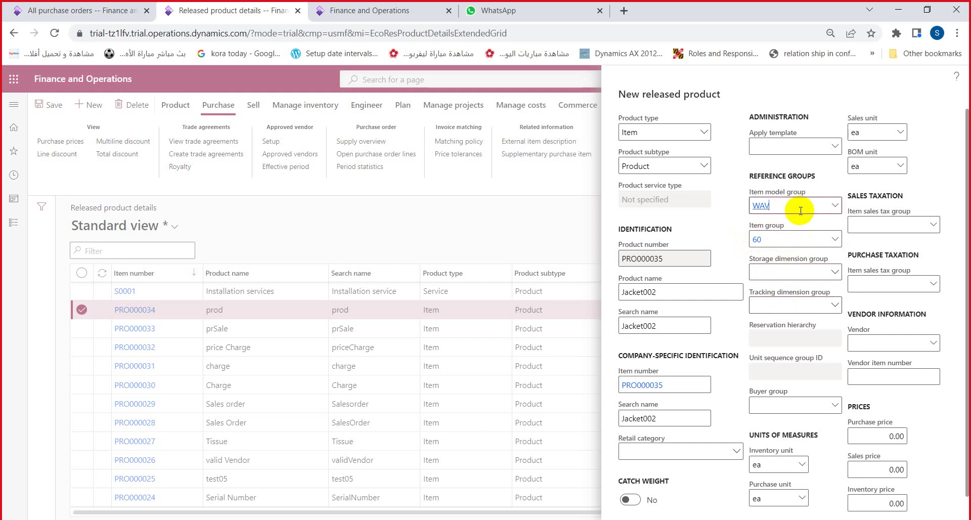
{"action": "left_click", "coordinate": [782, 304]}
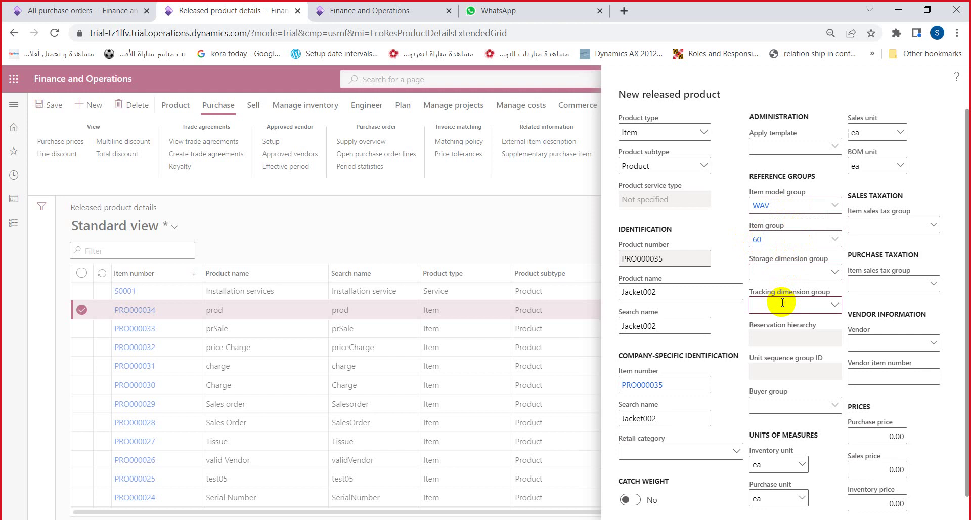
{"action": "left_click", "coordinate": [787, 207]}
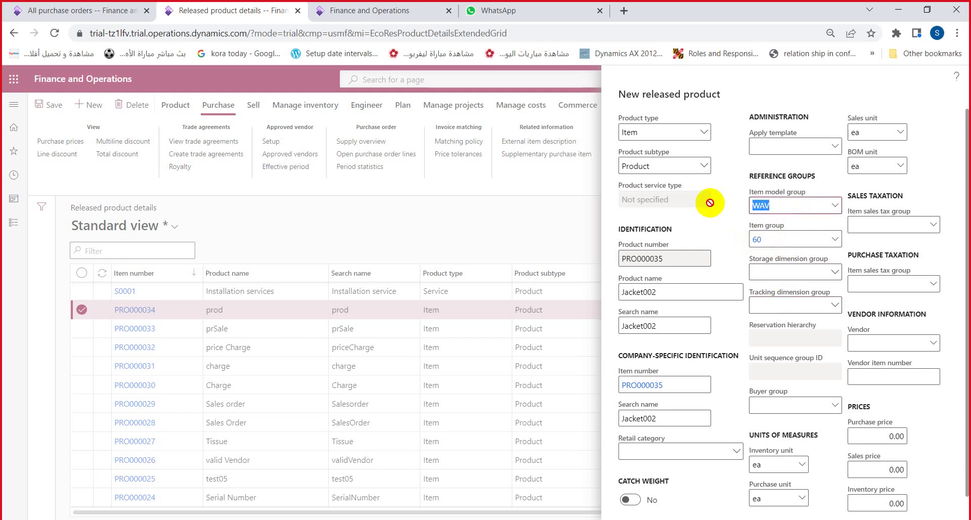
{"action": "left_click", "coordinate": [756, 238]}
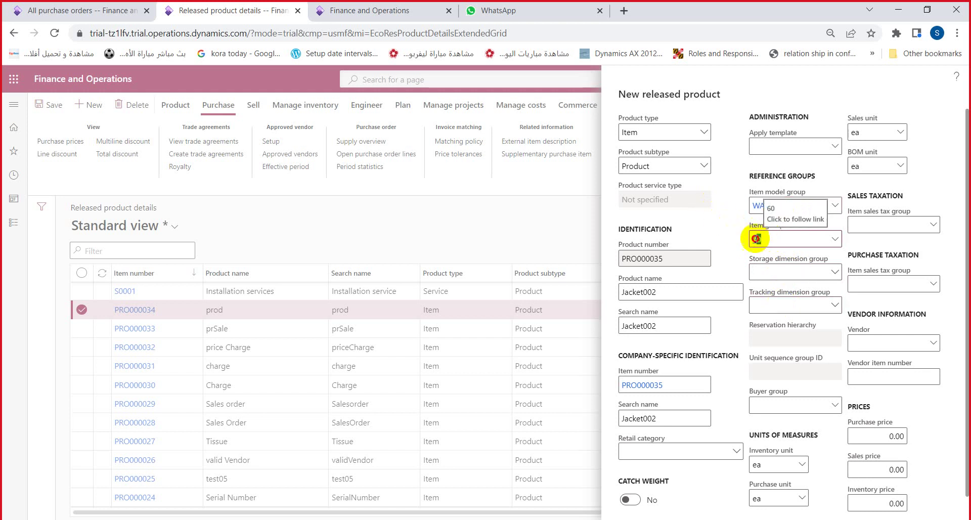
Step: Assign storage dimension group Site&War and tracking dimension group None to the new released product
{"action": "left_click", "coordinate": [792, 271]}
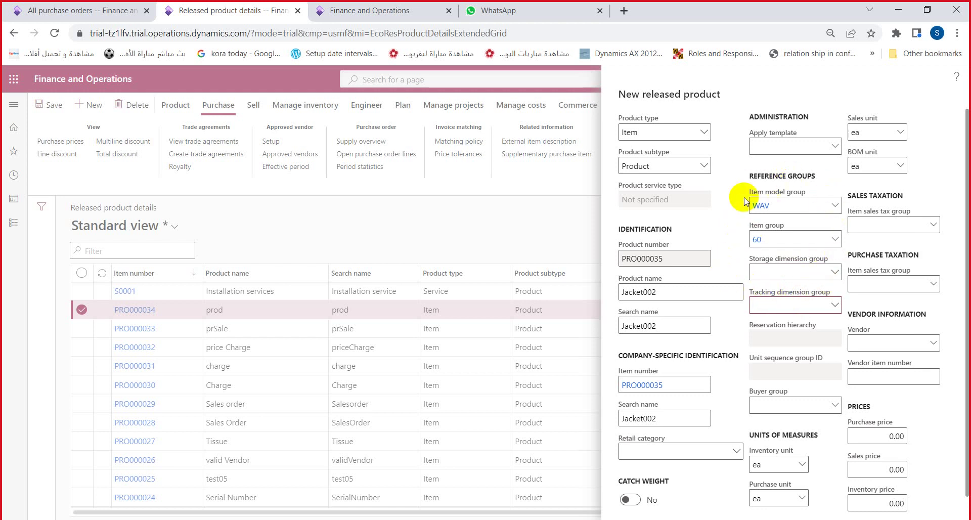
{"action": "left_click", "coordinate": [834, 273]}
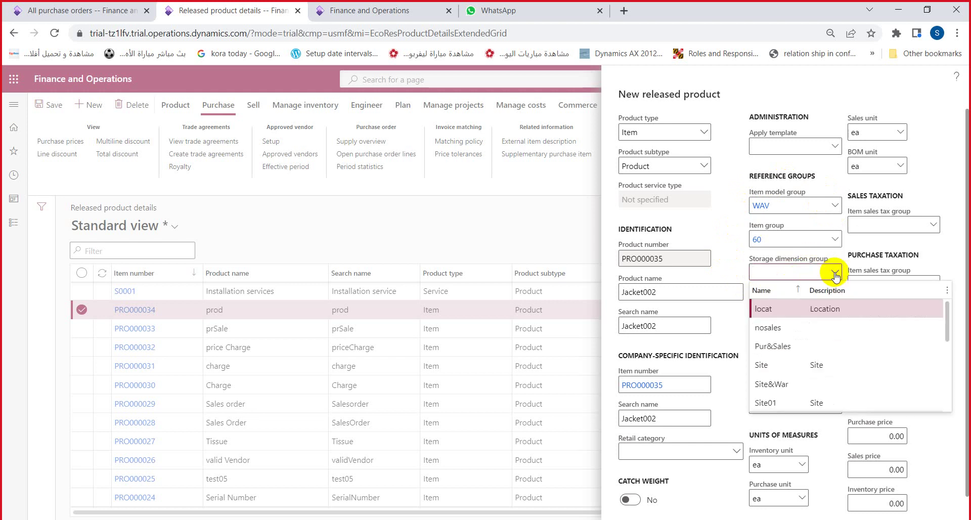
{"action": "left_click", "coordinate": [787, 384]}
{"action": "left_click", "coordinate": [808, 306]}
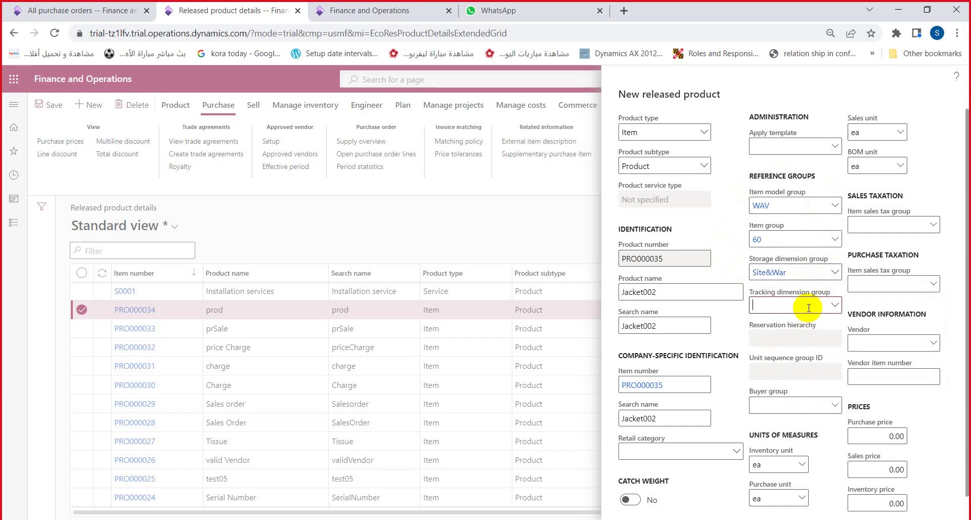
{"action": "left_click", "coordinate": [834, 305]}
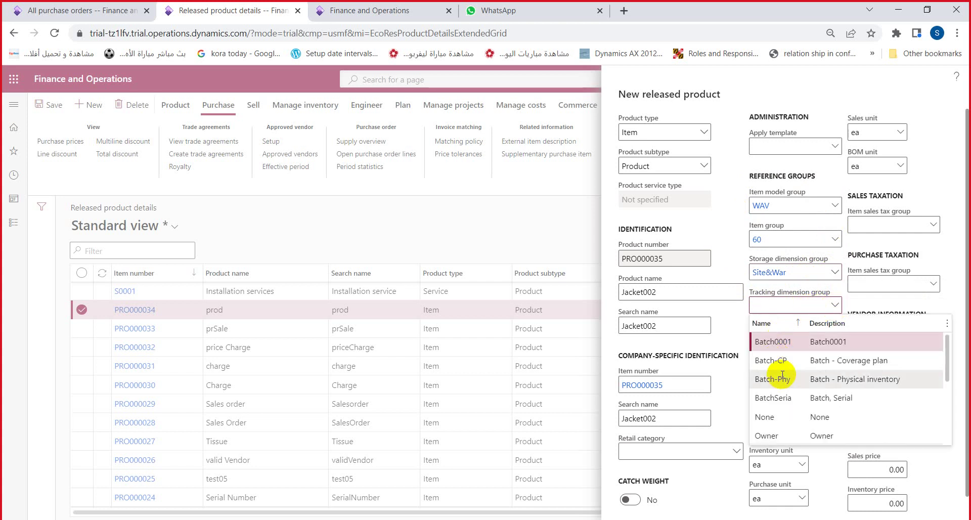
{"action": "left_click", "coordinate": [788, 422]}
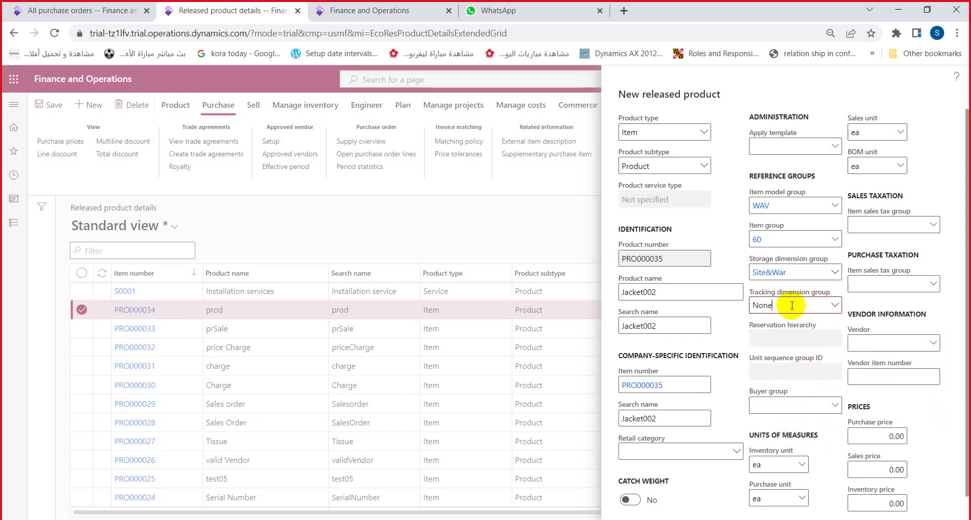
Step: Check the product number of the new released product and confirm the creation of Jacket002
{"action": "scroll", "coordinate": [738, 329], "scroll_direction": "down", "scroll_amount": 1}
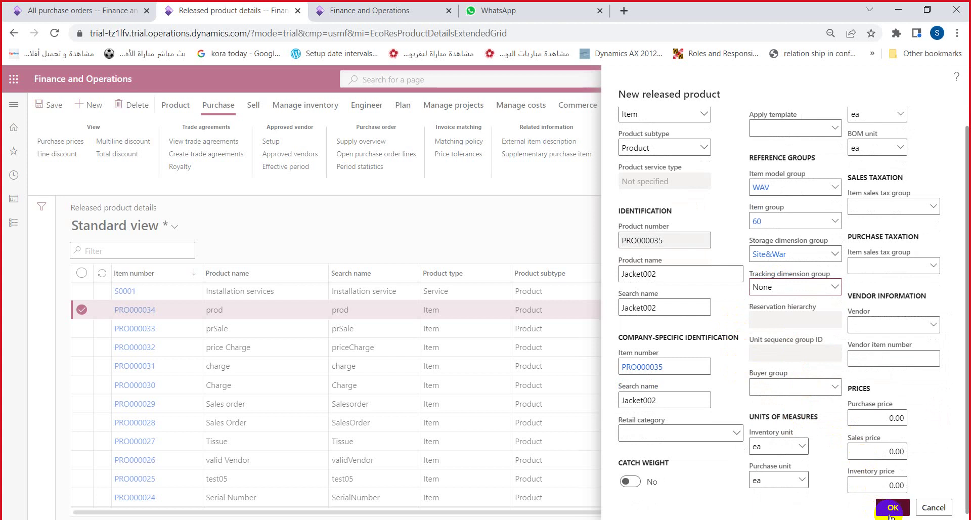
{"action": "scroll", "coordinate": [700, 217], "scroll_direction": "up", "scroll_amount": 1}
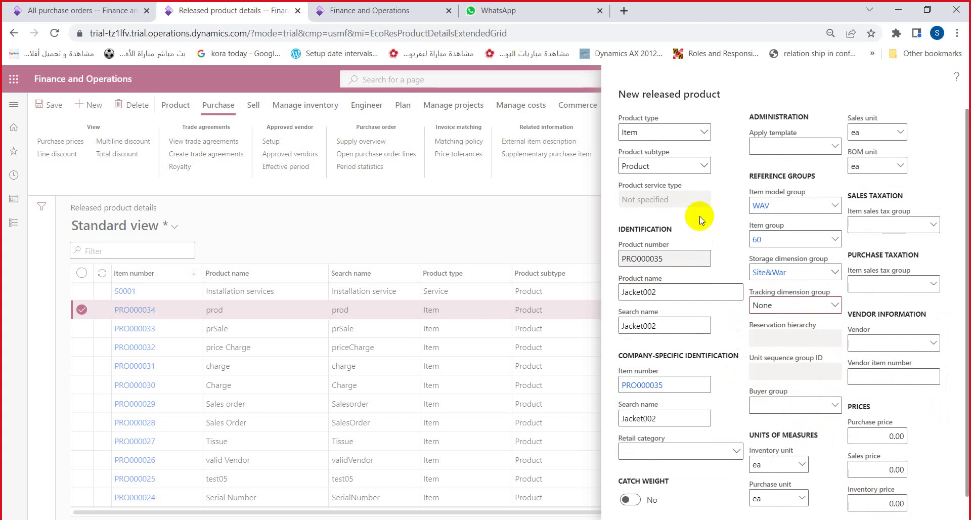
{"action": "left_click", "coordinate": [678, 259]}
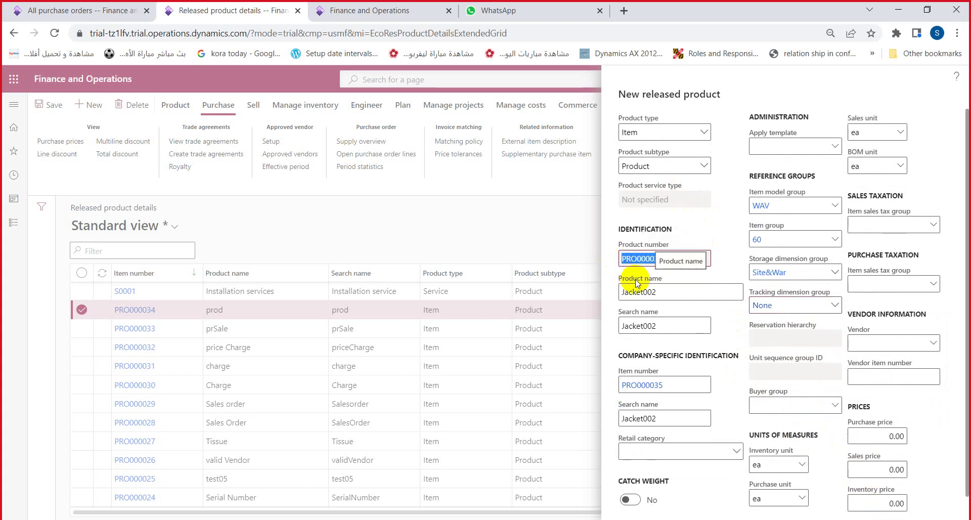
{"action": "scroll", "coordinate": [893, 374], "scroll_direction": "down", "scroll_amount": 1}
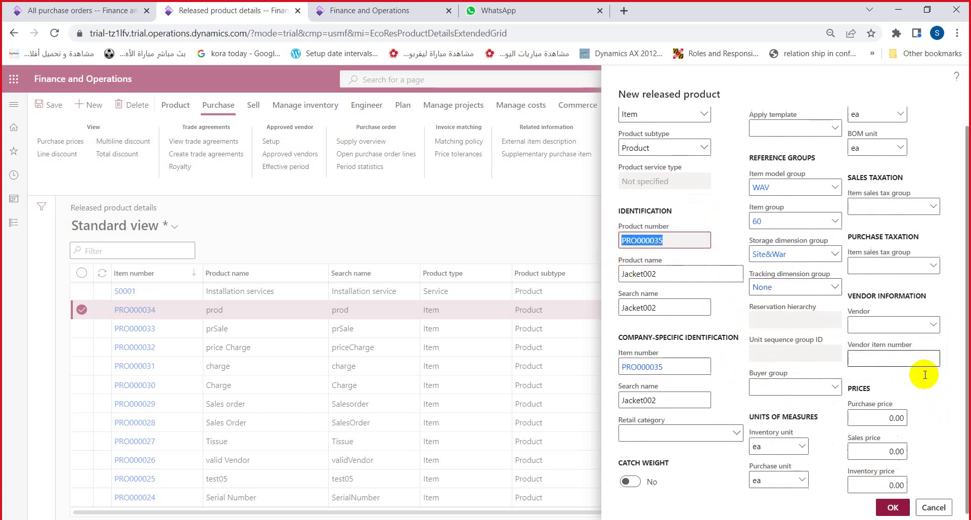
{"action": "left_click", "coordinate": [890, 507]}
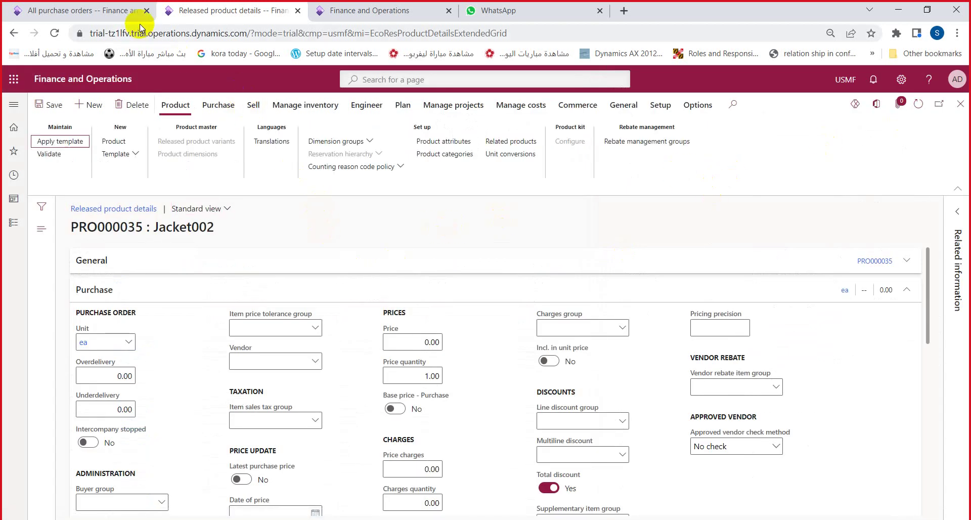
Step: Move the All purchase orders browser tab behind the released product tab and return to the Jacket002 details
{"action": "left_click", "coordinate": [124, 11]}
{"action": "left_click_drag", "start_coordinate": [125, 11], "coordinate": [256, 18]}
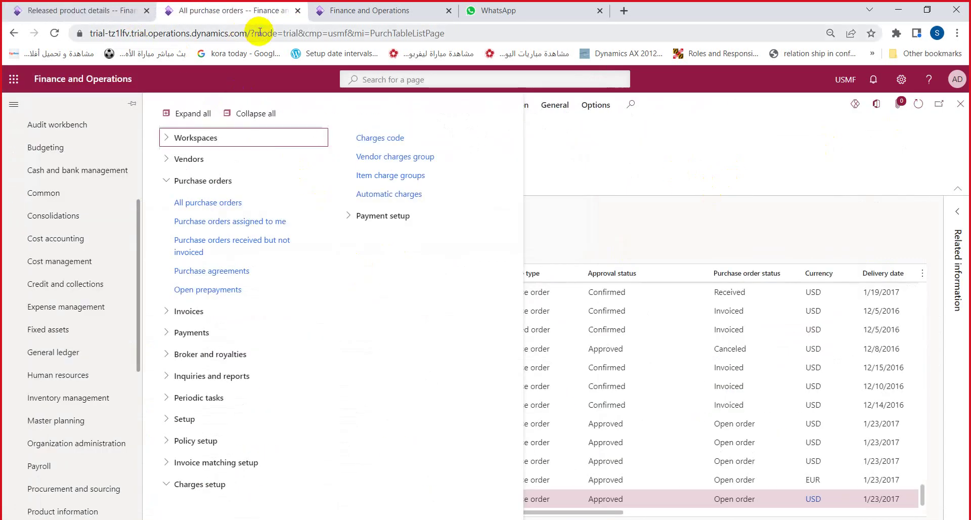
{"action": "left_click", "coordinate": [107, 17]}
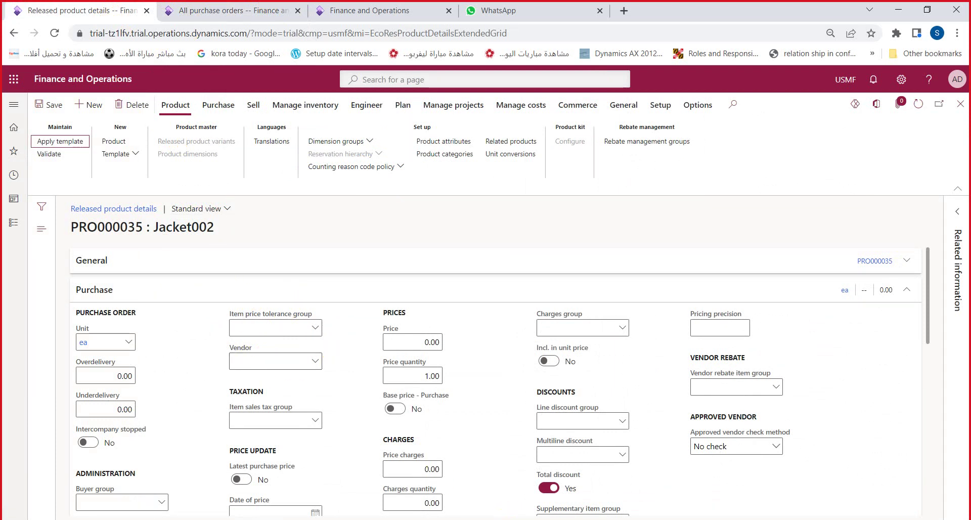
Step: Switch to the Charge presentation in PowerPoint and review the slides on methods of adding charges and on price charges
{"action": "left_click", "coordinate": [579, 519]}
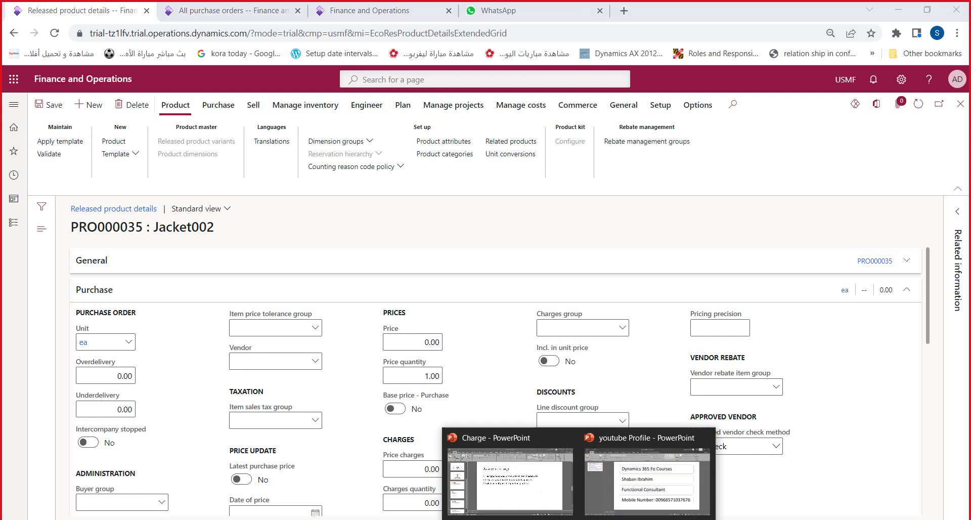
{"action": "left_click", "coordinate": [670, 462]}
{"action": "left_click", "coordinate": [579, 519]}
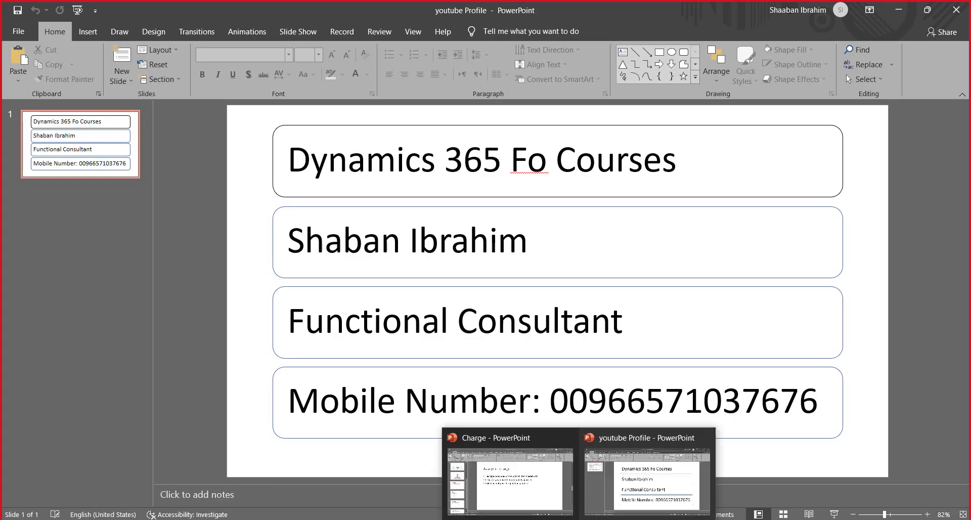
{"action": "left_click", "coordinate": [531, 480]}
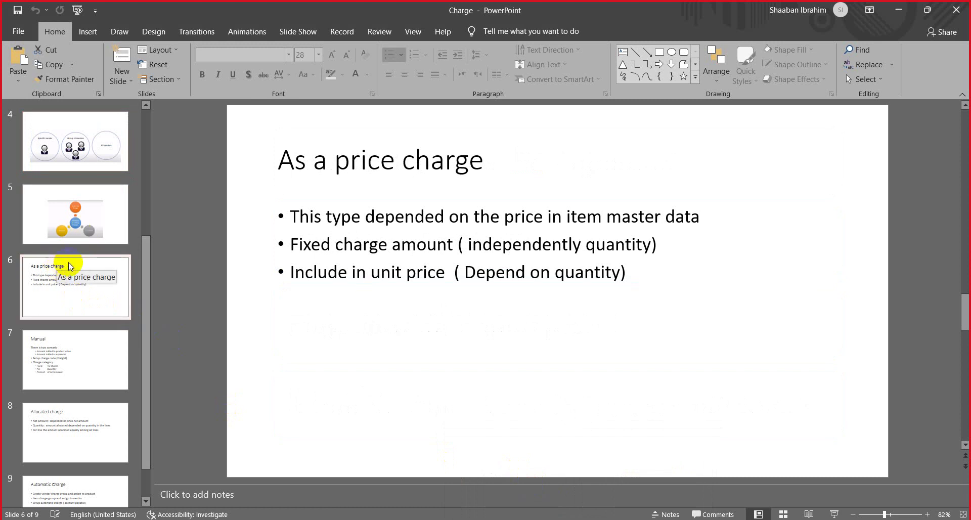
{"action": "left_click", "coordinate": [90, 230]}
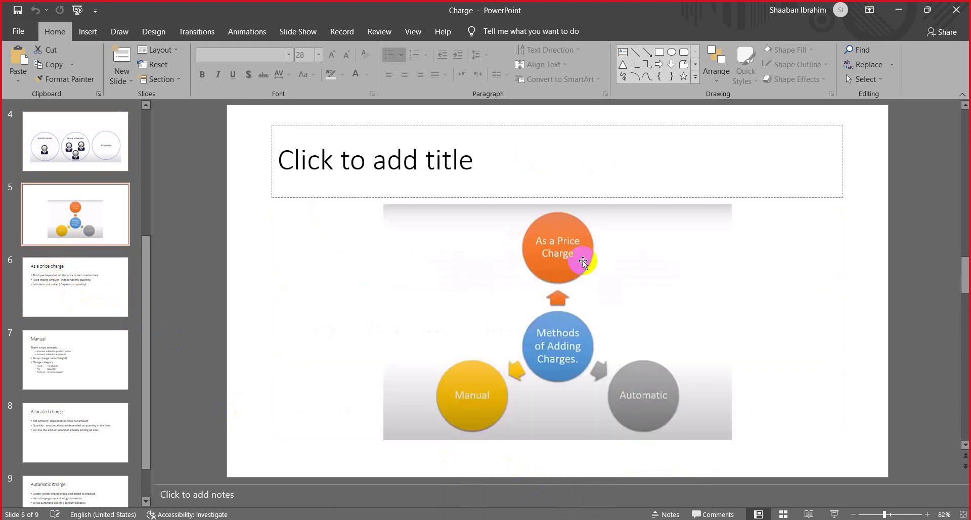
{"action": "left_click", "coordinate": [84, 292]}
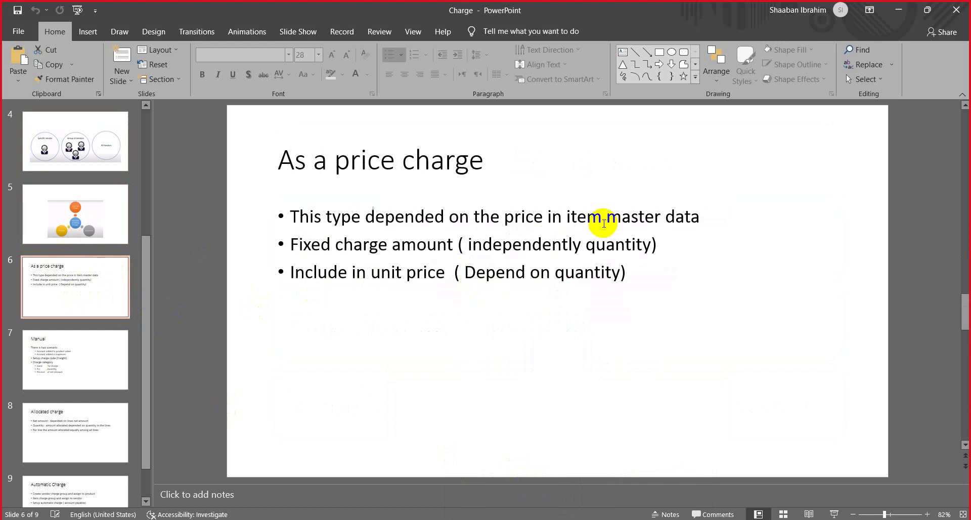
{"action": "left_click_drag", "start_coordinate": [607, 224], "coordinate": [700, 217]}
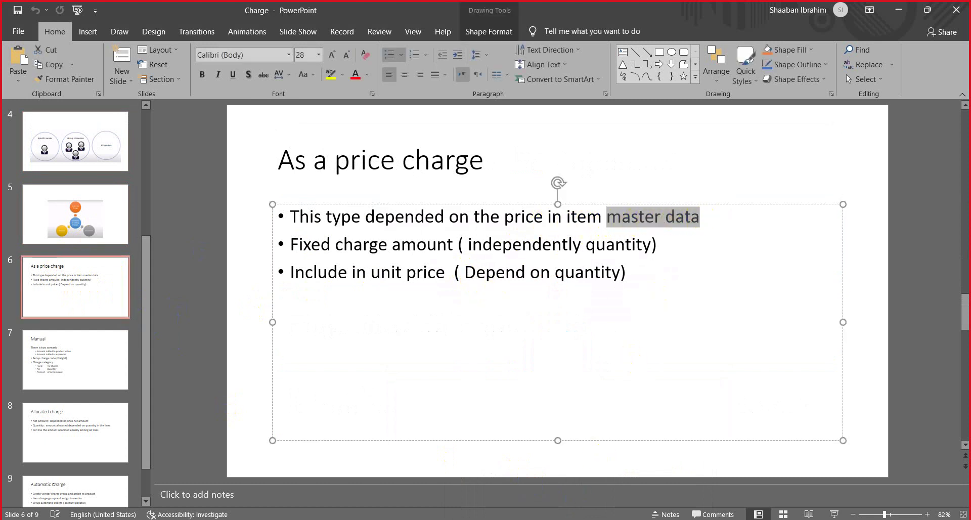
Step: Return to the Jacket002 released product in Finance and Operations, collapse all sections and expand only the Purchase section
{"action": "key", "text": "alt+Tab"}
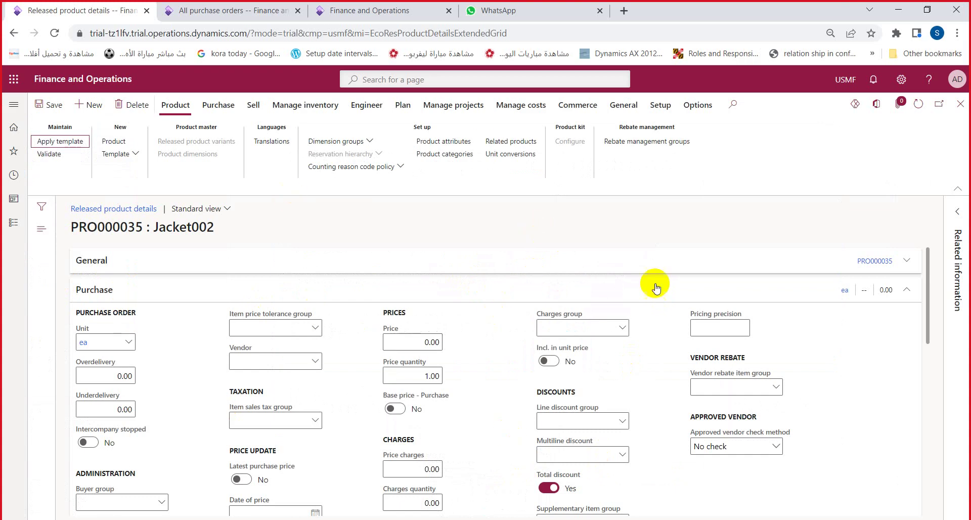
{"action": "left_click", "coordinate": [456, 262]}
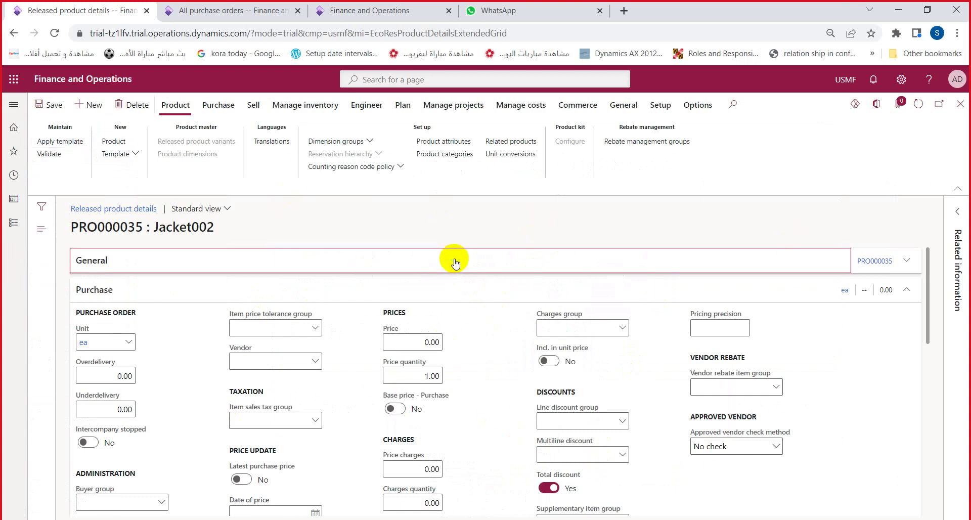
{"action": "right_click", "coordinate": [455, 263]}
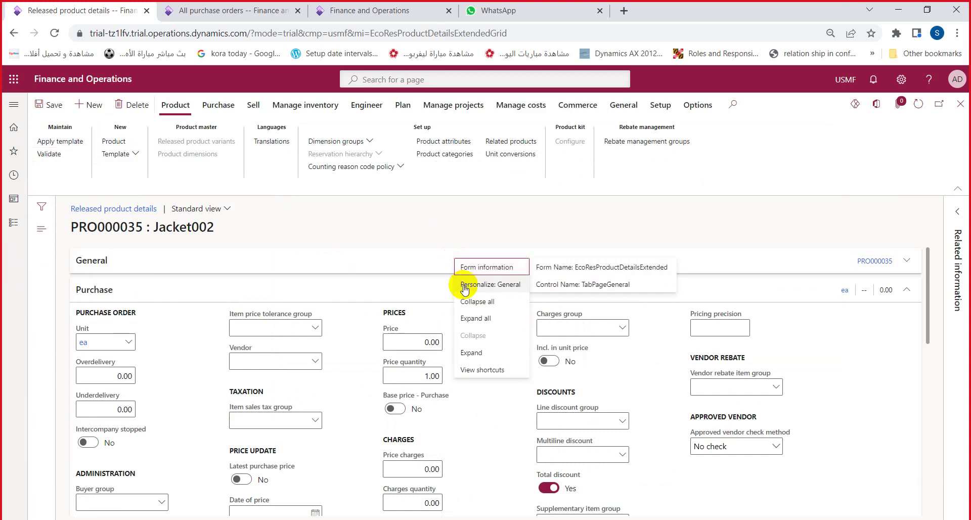
{"action": "left_click", "coordinate": [481, 309]}
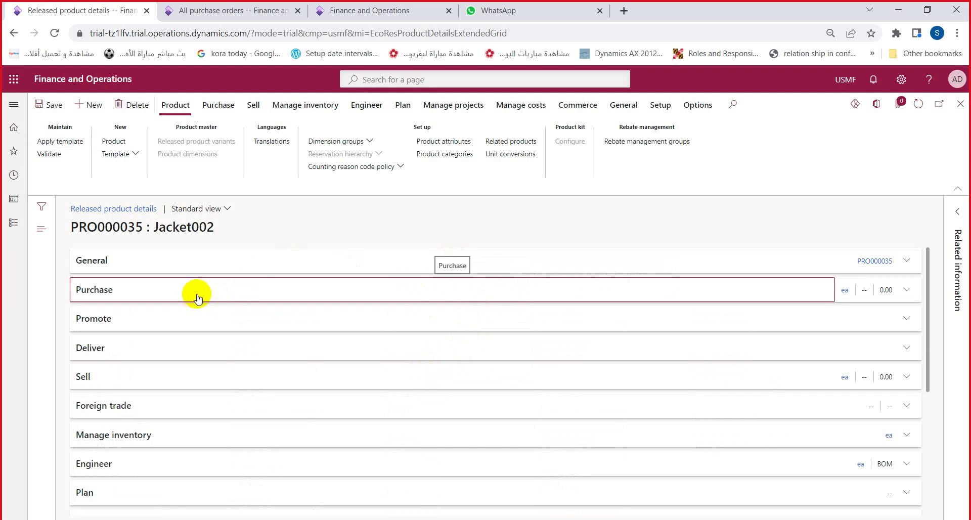
{"action": "left_click", "coordinate": [97, 297]}
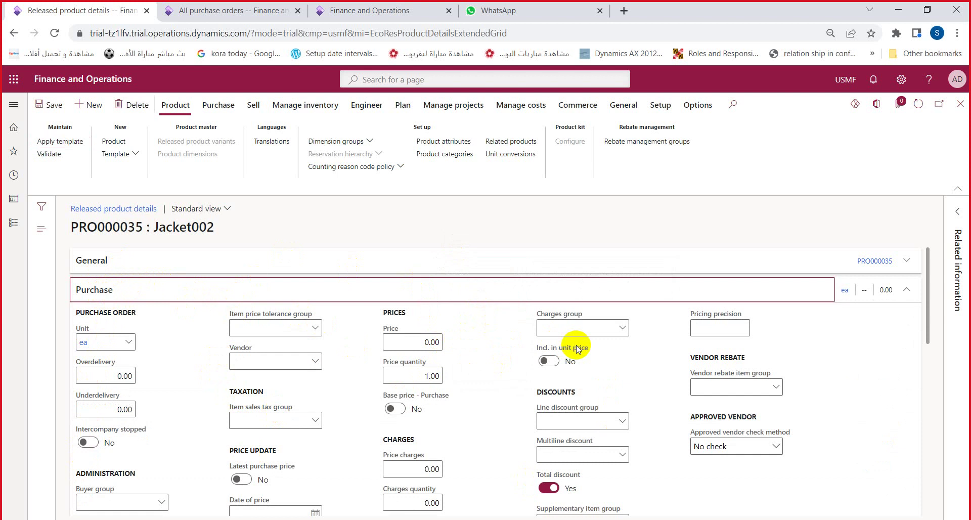
Step: Set the price charges in the purchase details of Jacket002 to 10.00
{"action": "scroll", "coordinate": [588, 344], "scroll_direction": "down", "scroll_amount": 1}
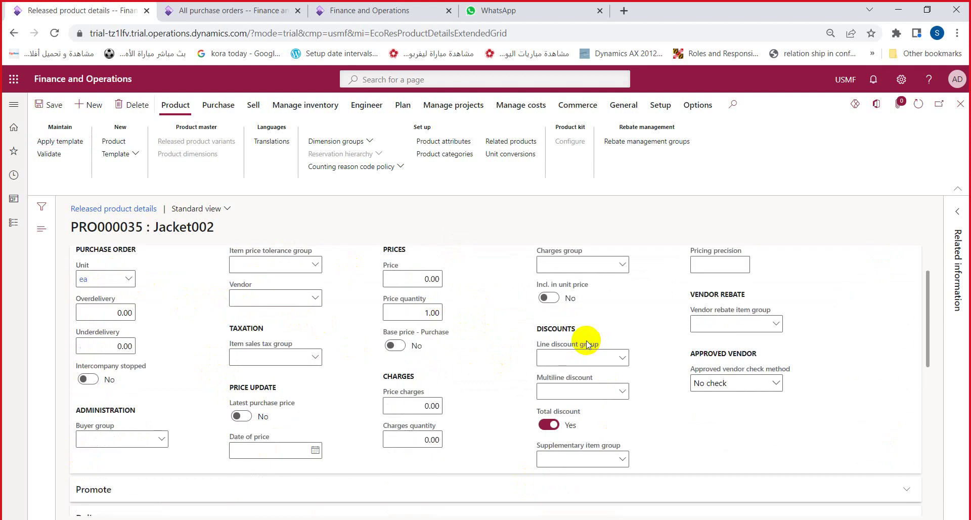
{"action": "double_click", "coordinate": [405, 378]}
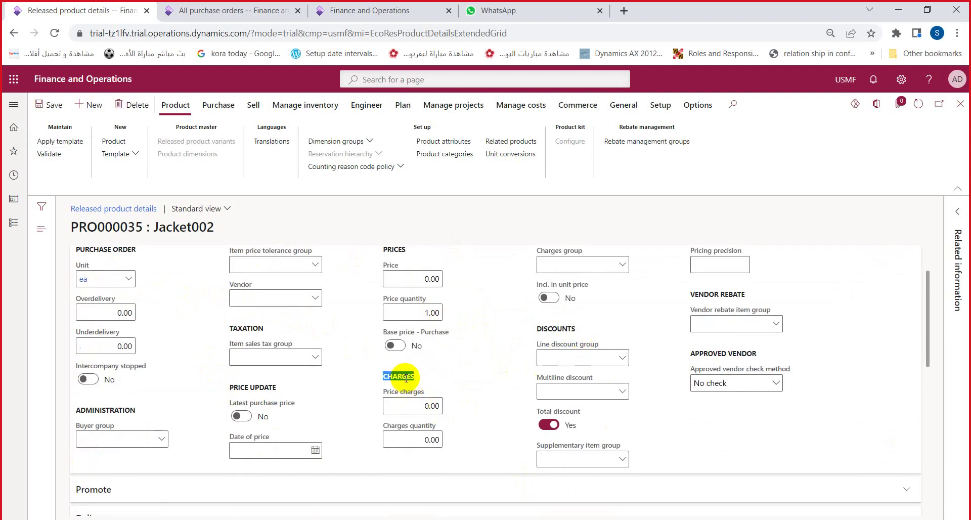
{"action": "left_click", "coordinate": [419, 434]}
{"action": "scroll", "coordinate": [486, 385], "scroll_direction": "up", "scroll_amount": 1}
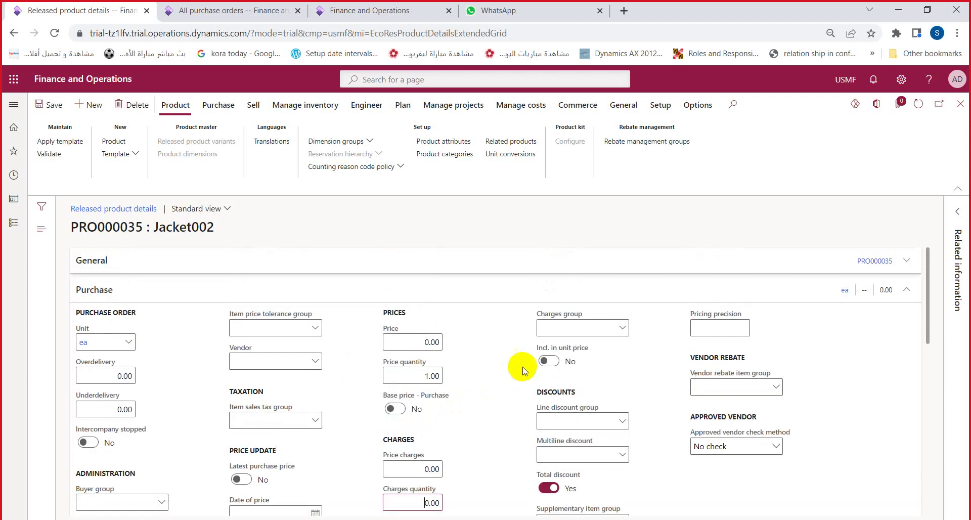
{"action": "scroll", "coordinate": [549, 361], "scroll_direction": "down", "scroll_amount": 1}
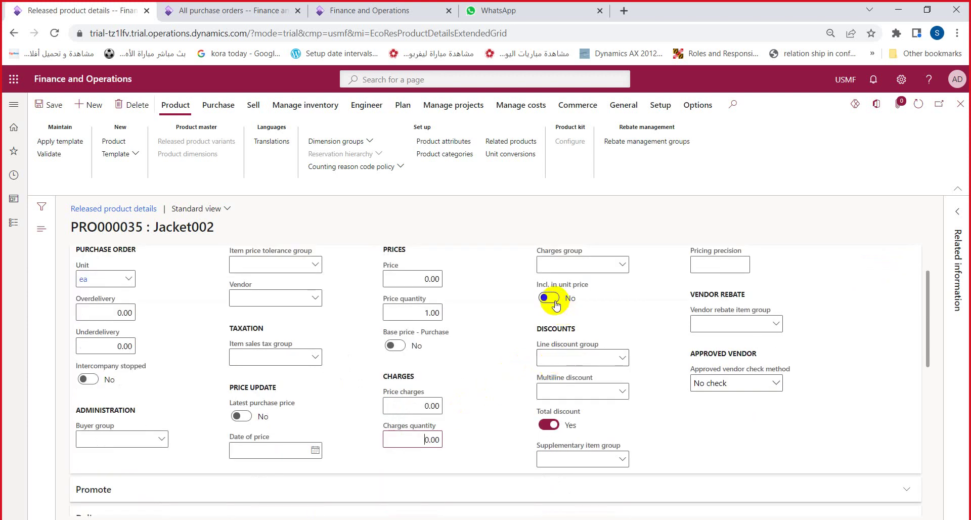
{"action": "left_click", "coordinate": [429, 405]}
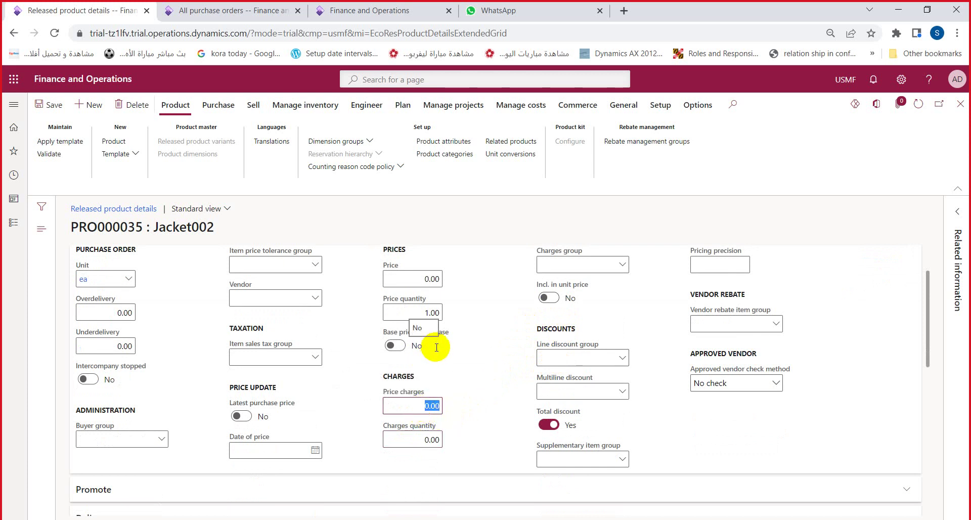
{"action": "type", "text": "10"}
{"action": "key", "text": "Return"}
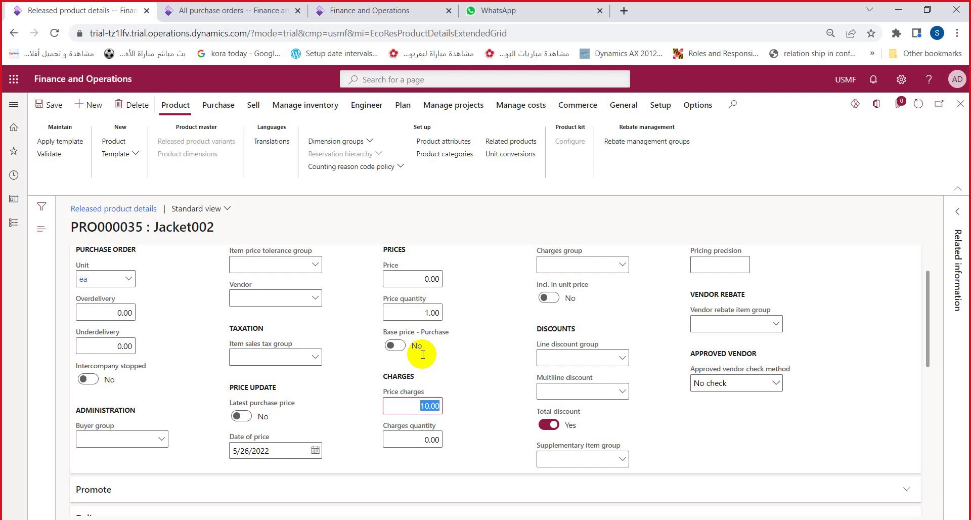
Step: Read the description of the price charges field and save the released product
{"action": "left_click", "coordinate": [463, 381]}
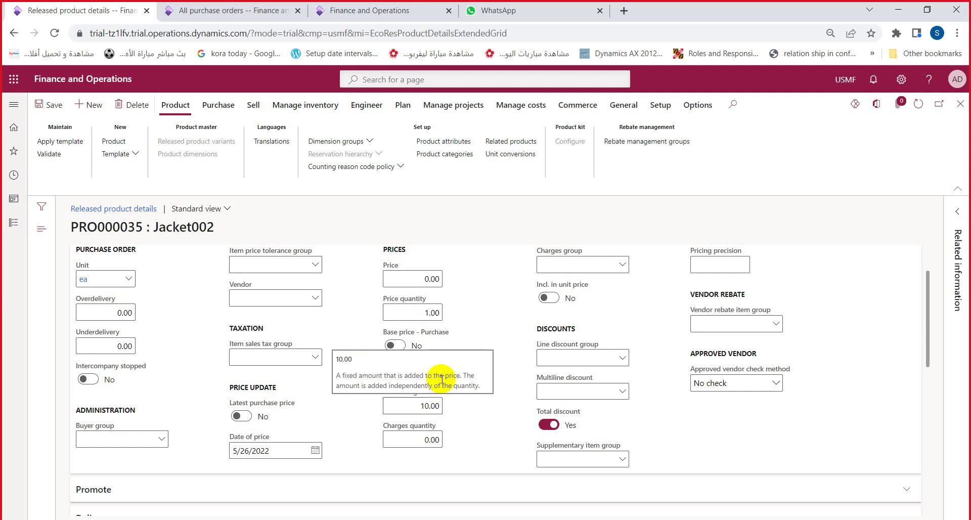
{"action": "mouse_move", "coordinate": [411, 284]}
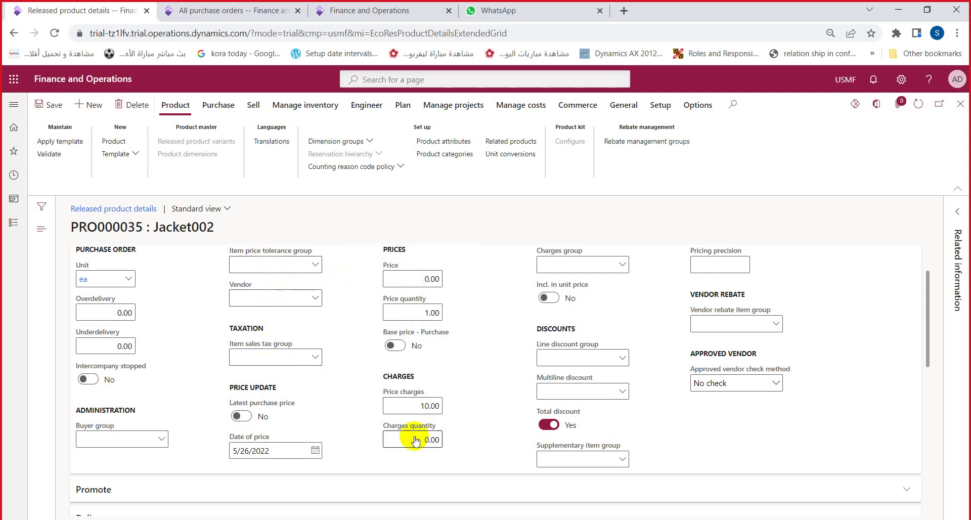
{"action": "left_click", "coordinate": [429, 405]}
{"action": "left_click", "coordinate": [49, 106]}
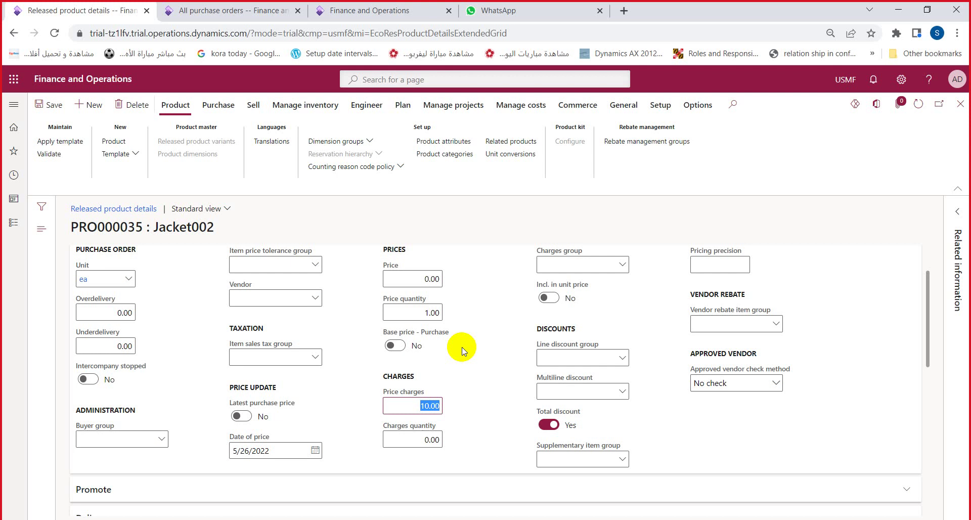
Step: Open all purchase orders and create a new purchase order for the first vendor in the vendor account lookup
{"action": "left_click", "coordinate": [252, 11]}
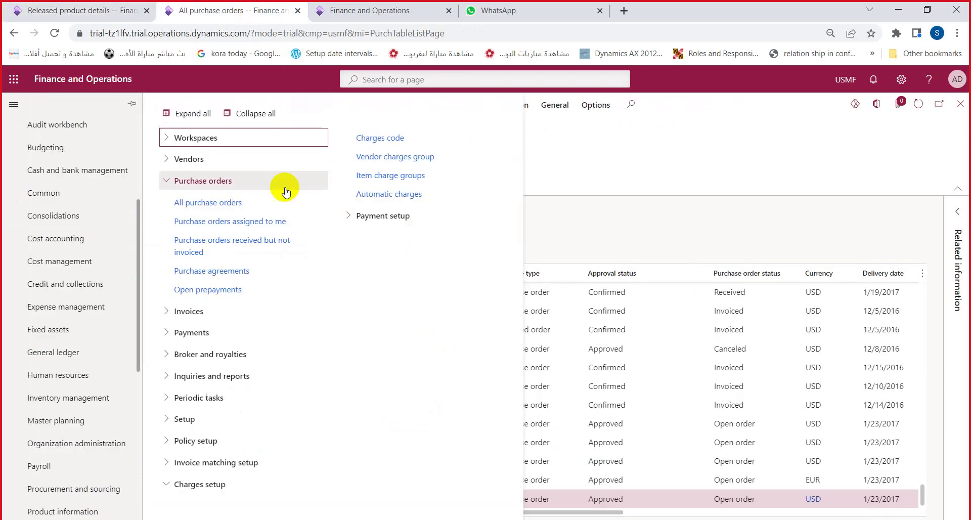
{"action": "left_click", "coordinate": [227, 206]}
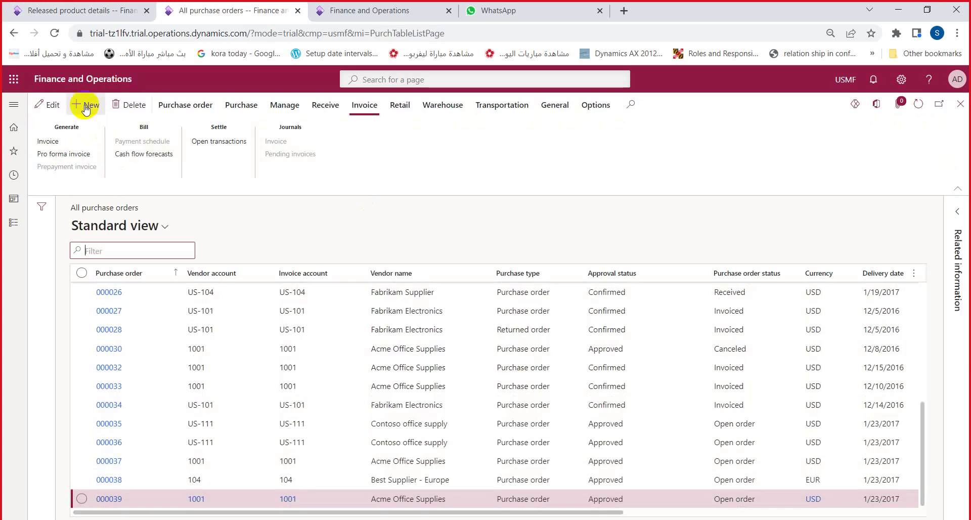
{"action": "left_click", "coordinate": [85, 107]}
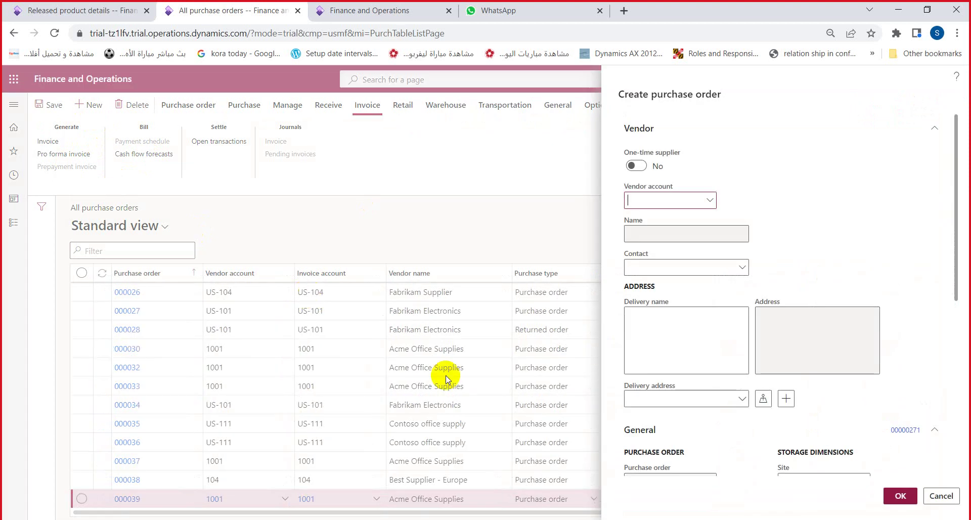
{"action": "left_click", "coordinate": [709, 201]}
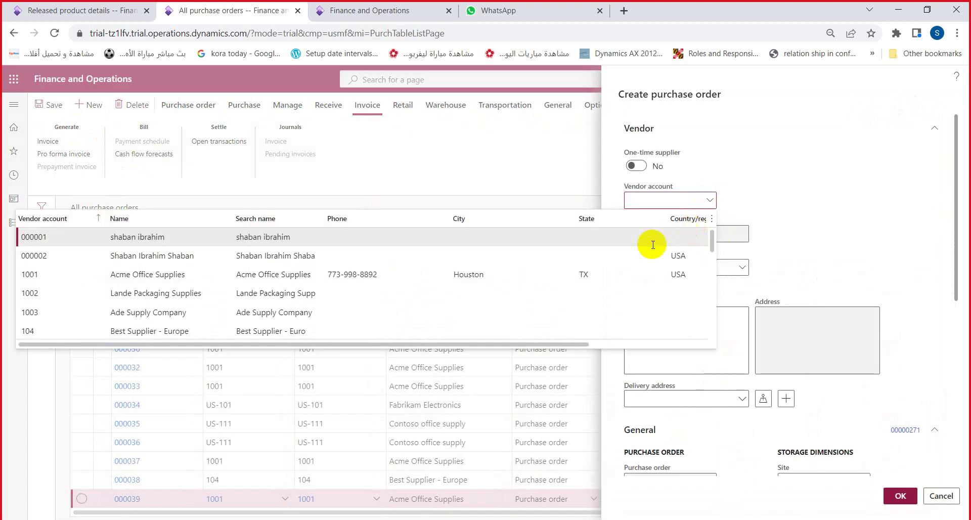
{"action": "left_click", "coordinate": [364, 238]}
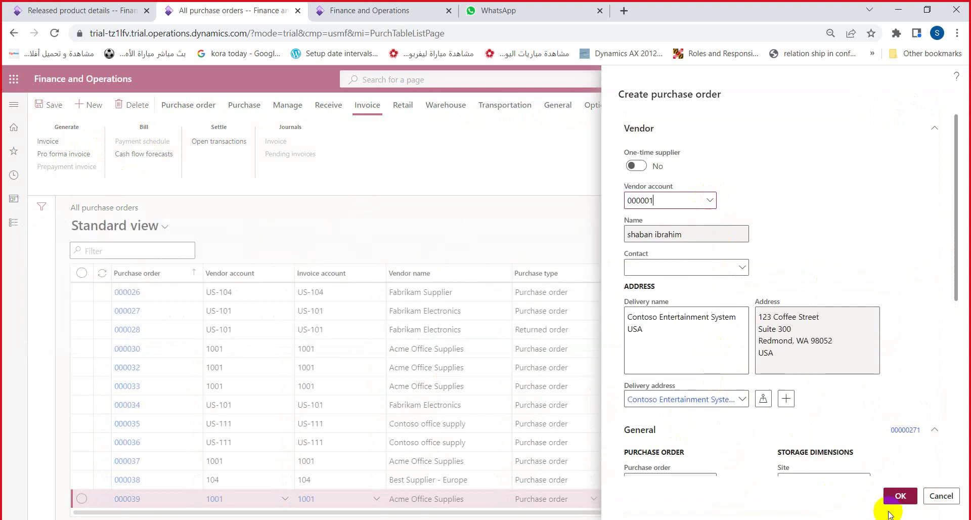
{"action": "left_click", "coordinate": [899, 495]}
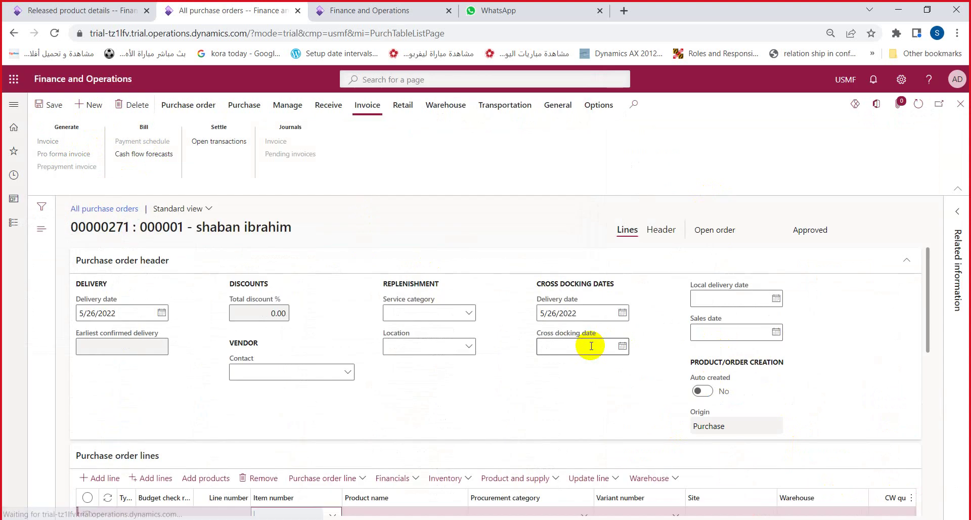
Step: Enter item PRO000035 on the first purchase order line with warehouse 71
{"action": "scroll", "coordinate": [481, 372], "scroll_direction": "down", "scroll_amount": 2}
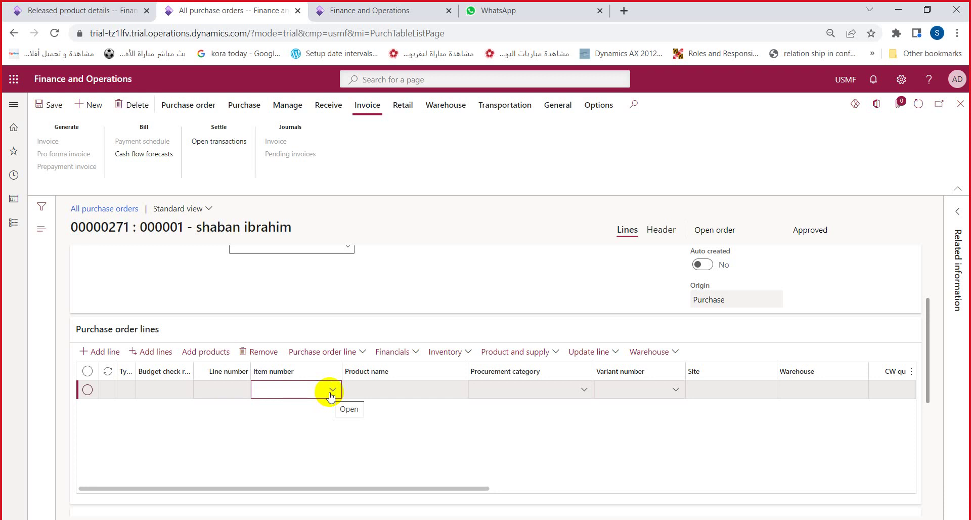
{"action": "left_click", "coordinate": [301, 395]}
{"action": "type", "text": "PRO000035"}
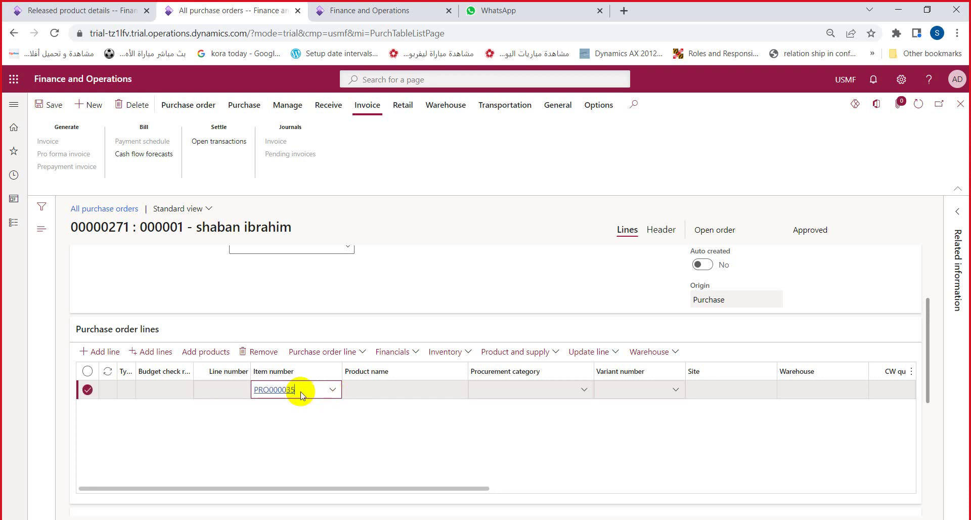
{"action": "key", "text": "Tab"}
{"action": "key", "text": "Tab"}
{"action": "key", "text": "Tab"}
{"action": "key", "text": "Tab"}
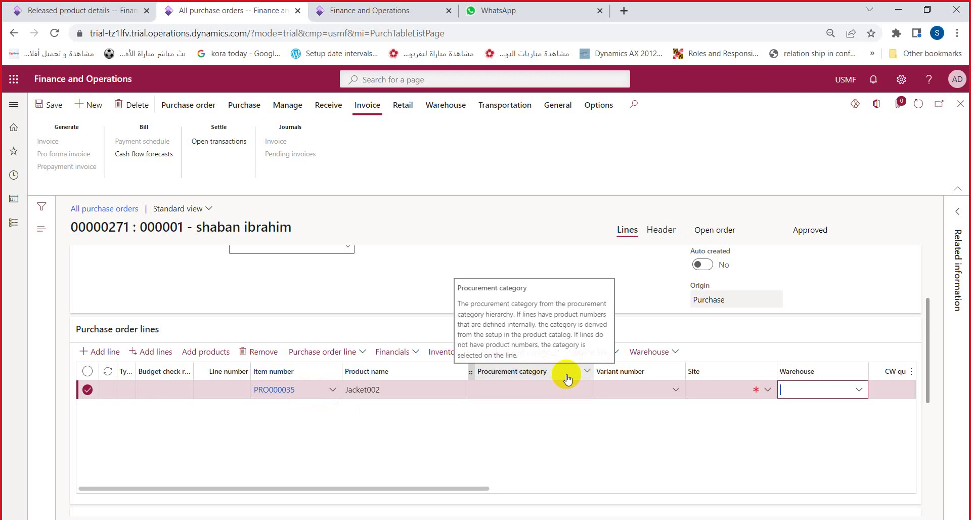
{"action": "type", "text": "71"}
{"action": "key", "text": "Tab"}
{"action": "key", "text": "Tab"}
{"action": "key", "text": "Tab"}
{"action": "key", "text": "Tab"}
{"action": "key", "text": "Tab"}
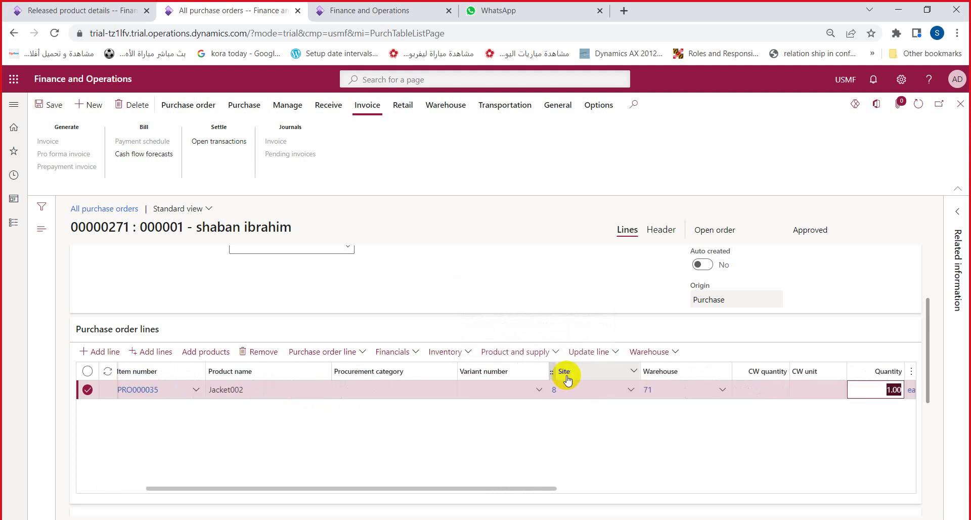
Step: Set the unit price of the Jacket002 line to 100 and check its net amount
{"action": "key", "text": "Tab"}
{"action": "key", "text": "Tab"}
{"action": "key", "text": "Tab"}
{"action": "key", "text": "Tab"}
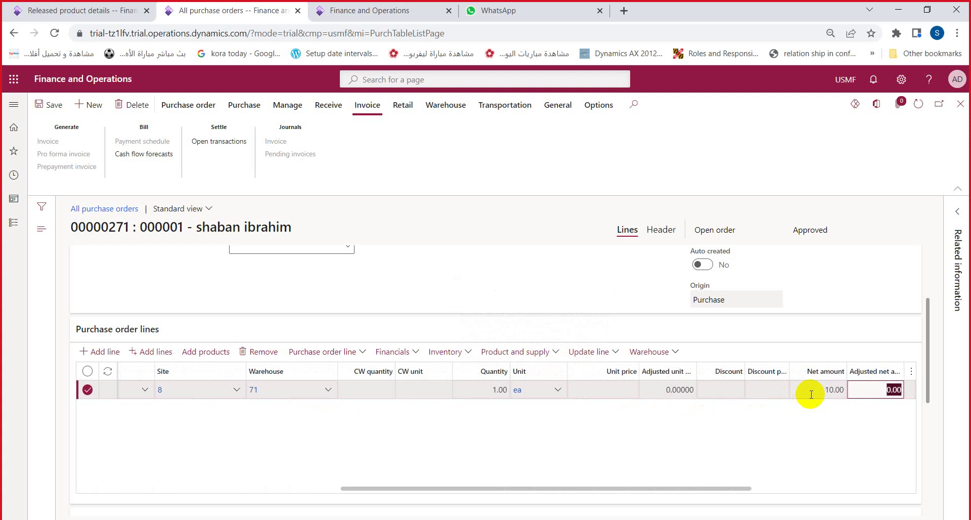
{"action": "left_click", "coordinate": [811, 394]}
{"action": "left_click", "coordinate": [628, 386]}
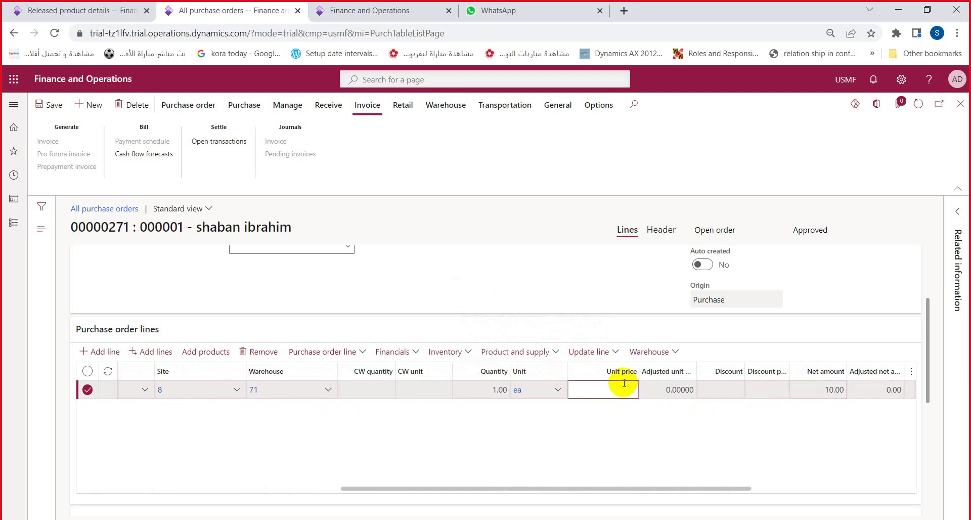
{"action": "type", "text": "100"}
{"action": "key", "text": "Return"}
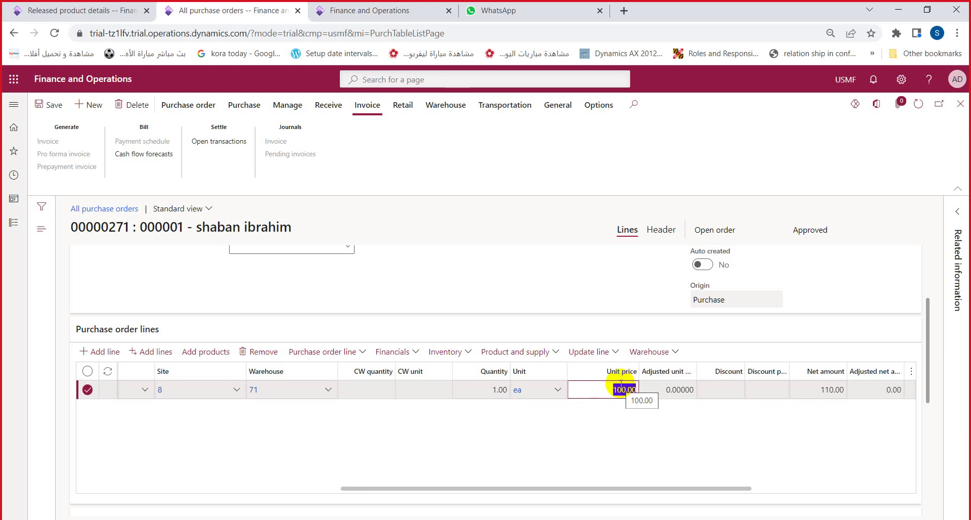
{"action": "left_click", "coordinate": [814, 390]}
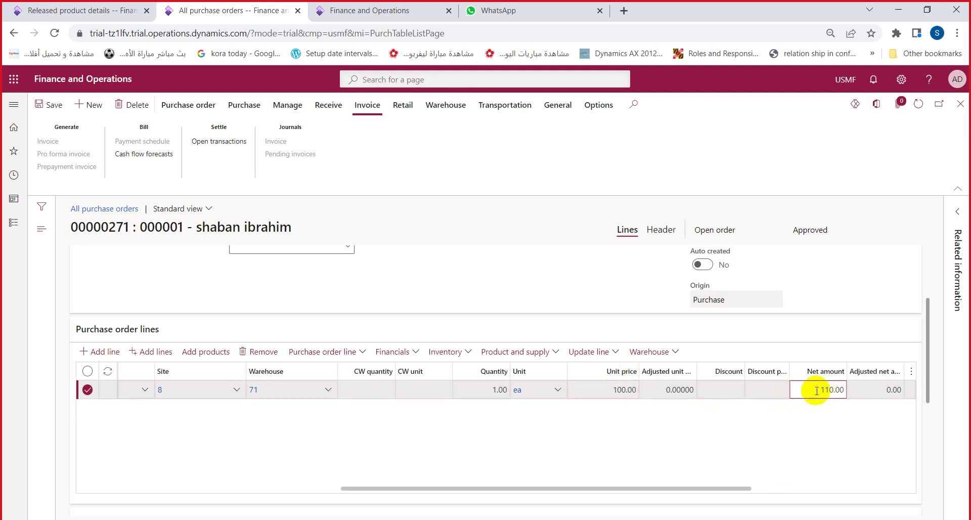
Step: Set the line quantity to 30 and decline overwriting the manually entered unit price
{"action": "left_click", "coordinate": [473, 395]}
{"action": "type", "text": "30"}
{"action": "double_click", "coordinate": [455, 386]}
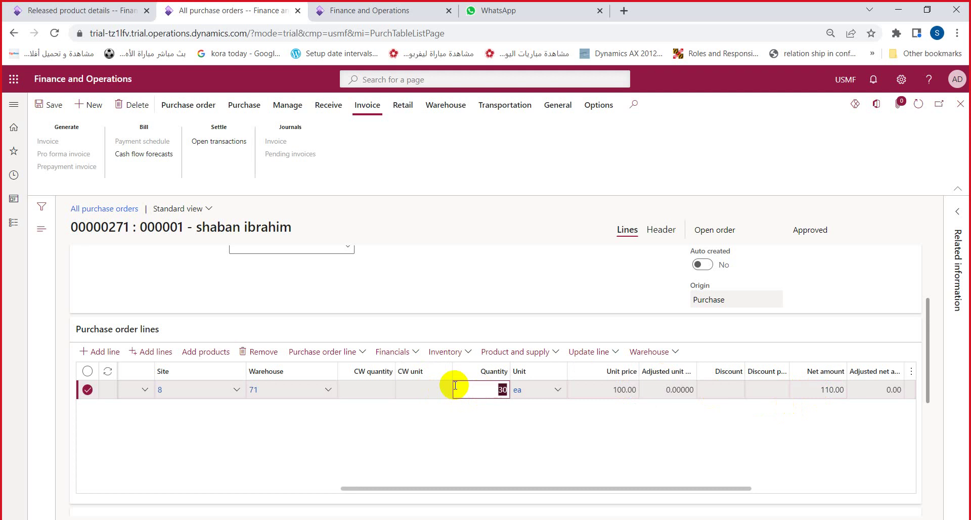
{"action": "key", "text": "Tab"}
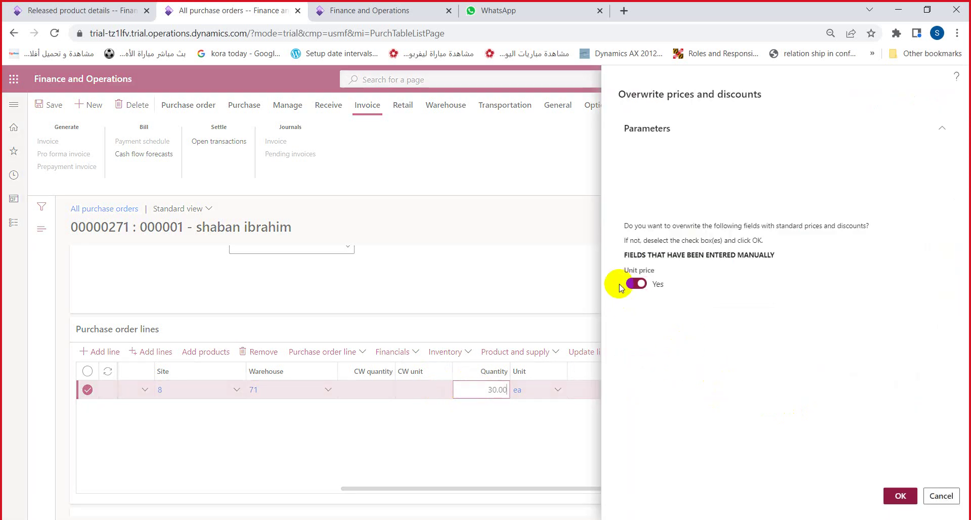
{"action": "left_click", "coordinate": [635, 283]}
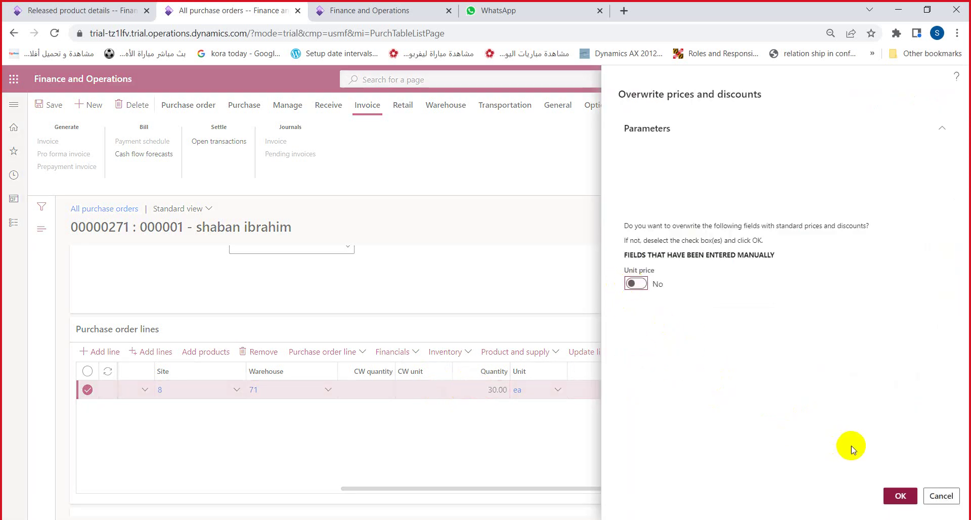
{"action": "left_click", "coordinate": [877, 498]}
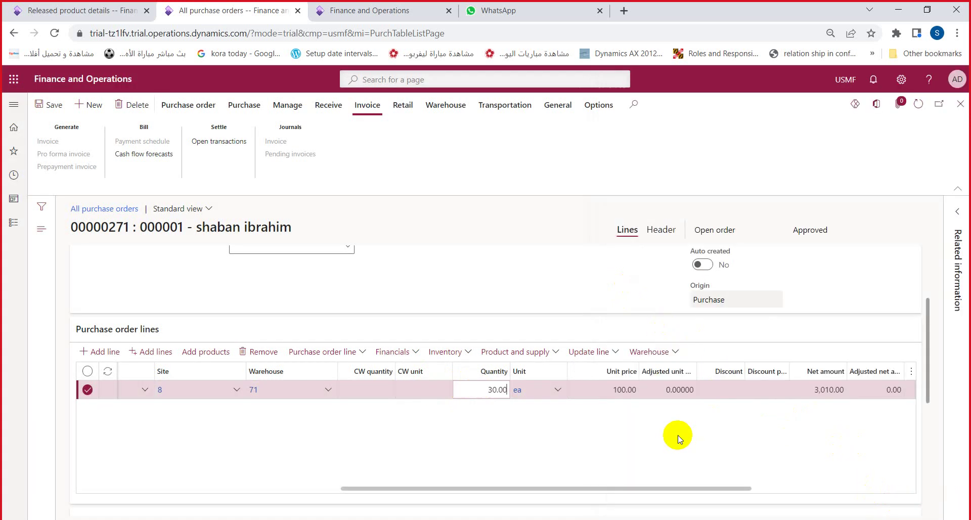
Step: Compare the net amount with the unit price on the Jacket002 line, and remove the line from the order
{"action": "left_click", "coordinate": [813, 391]}
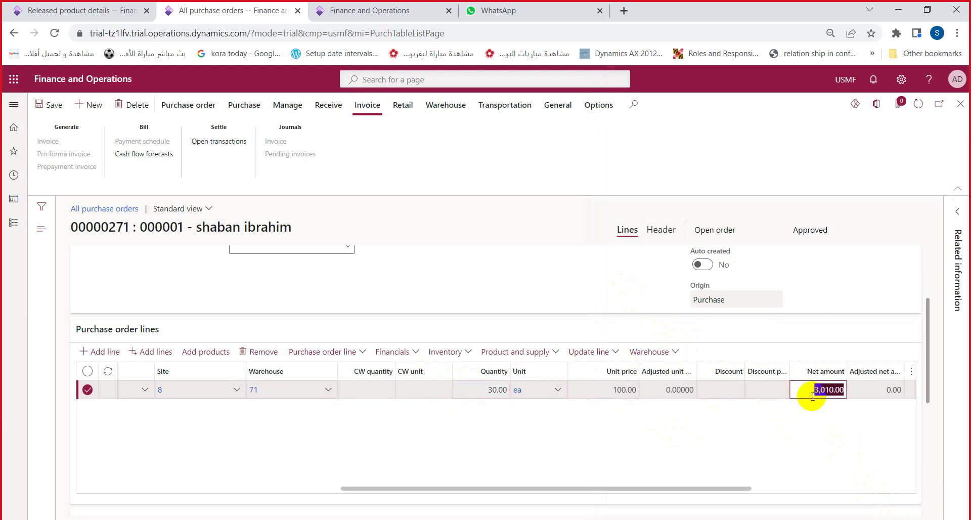
{"action": "left_click", "coordinate": [606, 393]}
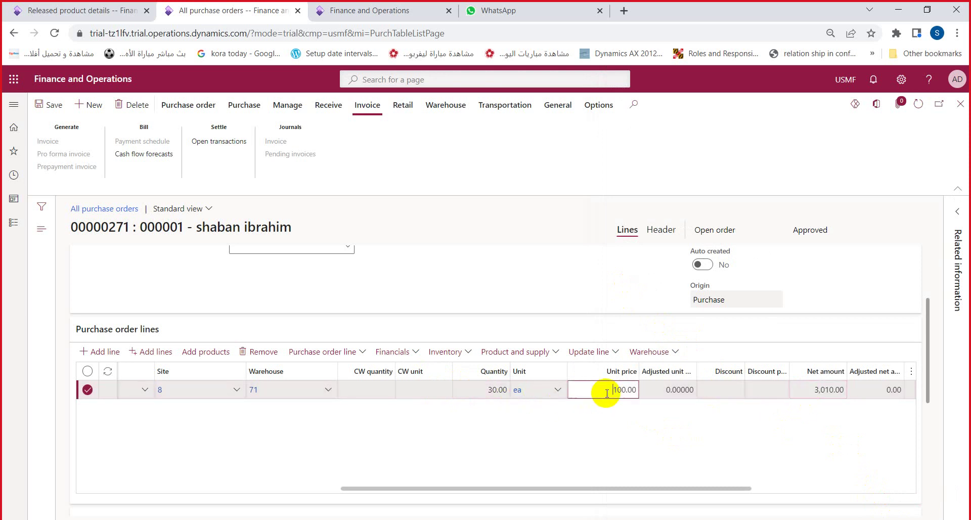
{"action": "left_click", "coordinate": [803, 391]}
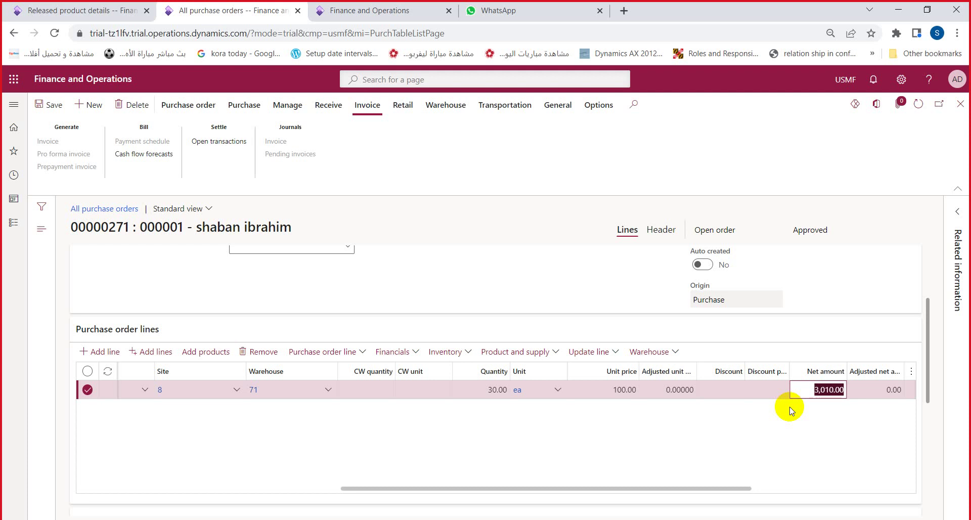
{"action": "left_click", "coordinate": [747, 389]}
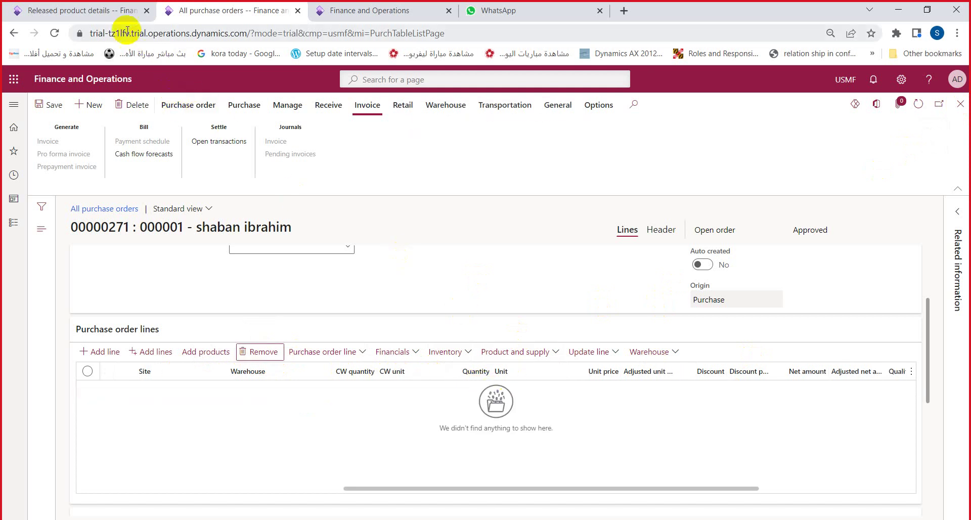
Step: Return to the Jacket002 released product and set its purchase price to 100 with a price quantity of 2
{"action": "left_click", "coordinate": [110, 13]}
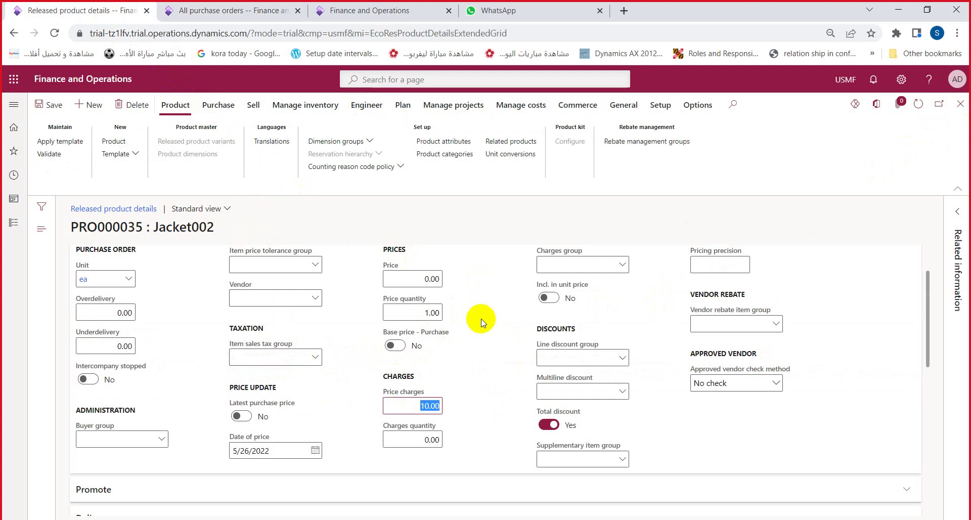
{"action": "mouse_move", "coordinate": [439, 397]}
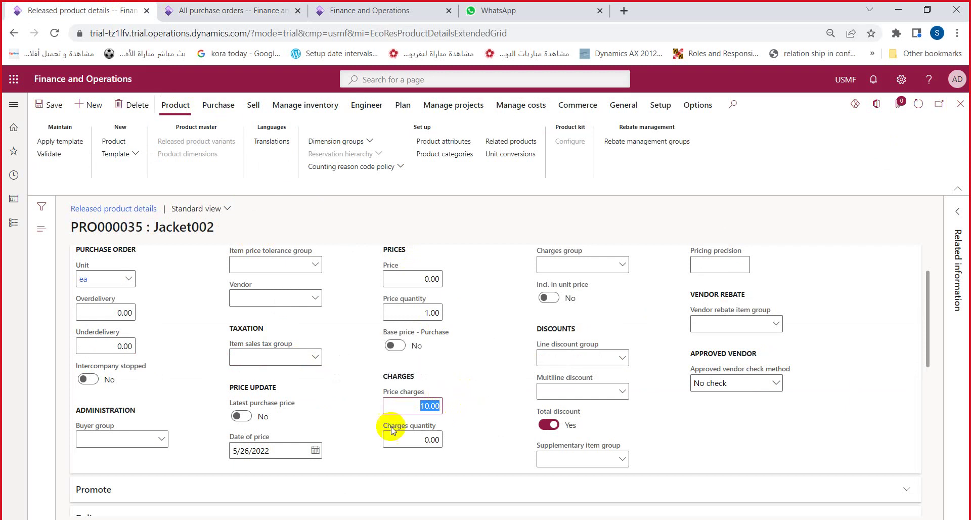
{"action": "left_click", "coordinate": [413, 286]}
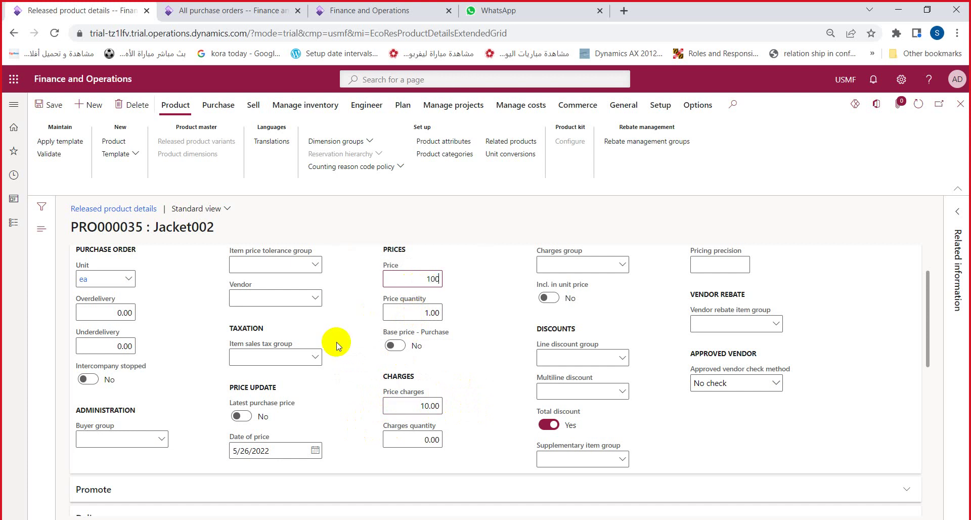
{"action": "key", "text": "Return"}
{"action": "left_click", "coordinate": [416, 318]}
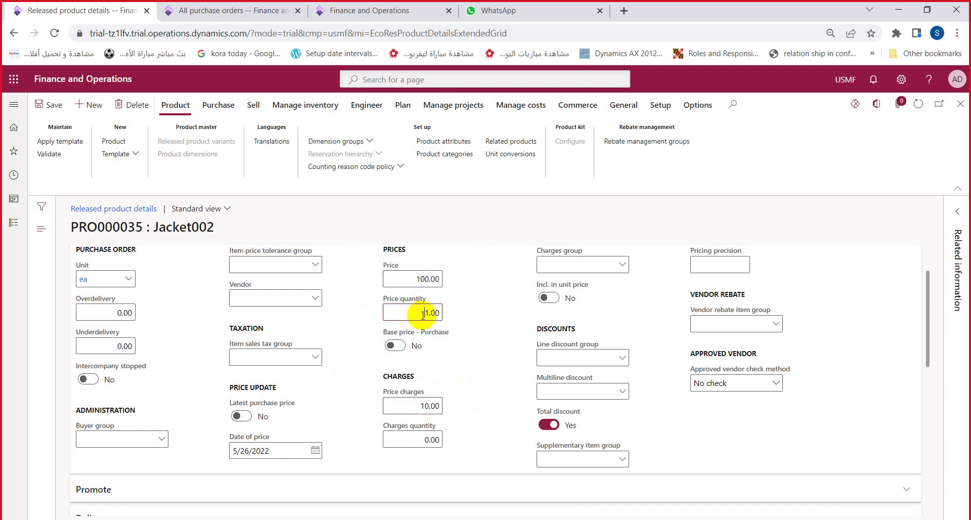
{"action": "key", "text": "Return"}
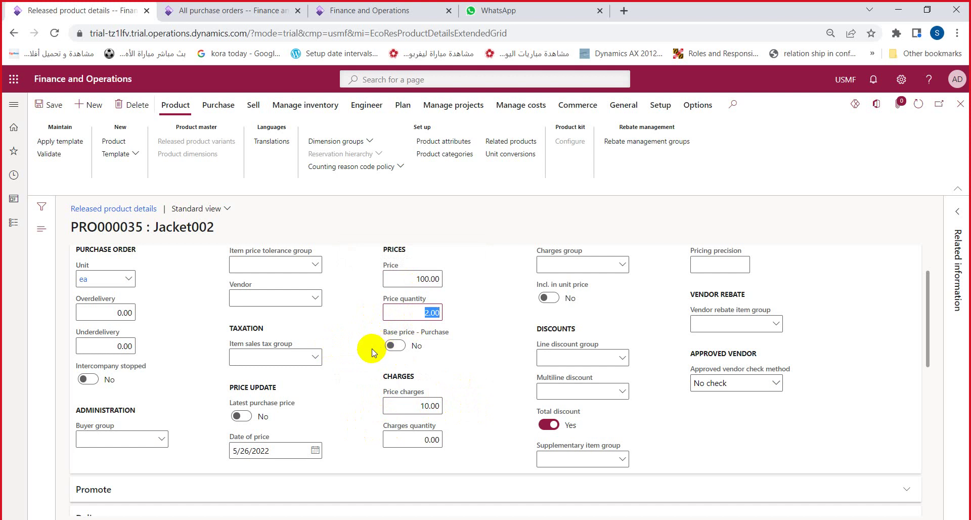
{"action": "left_click", "coordinate": [373, 352]}
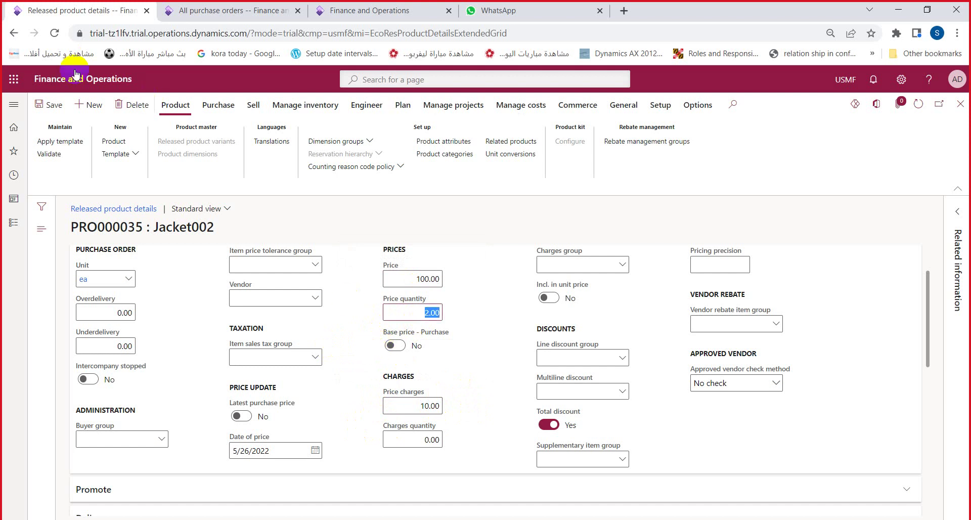
Step: Return to the purchase order and add a new line for item PRO000035 with warehouse 71
{"action": "left_click", "coordinate": [197, 9]}
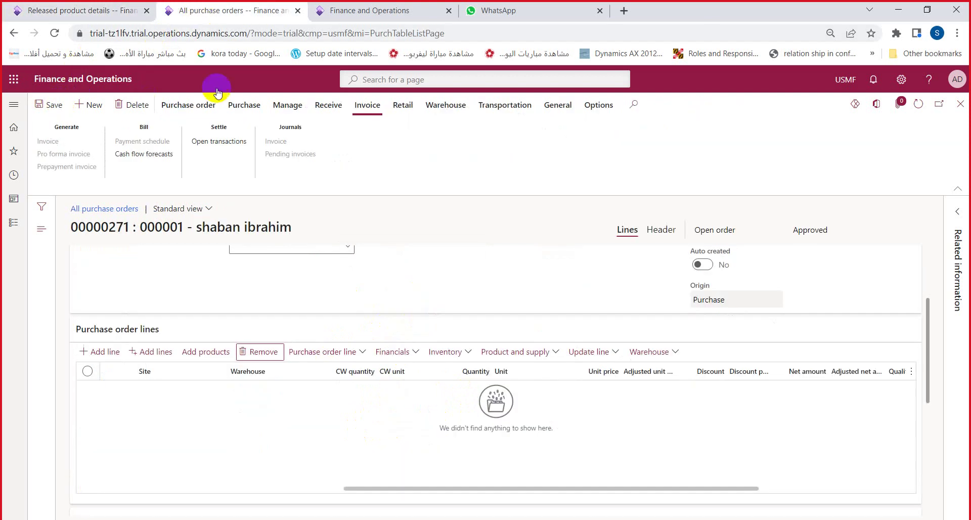
{"action": "left_click", "coordinate": [113, 354]}
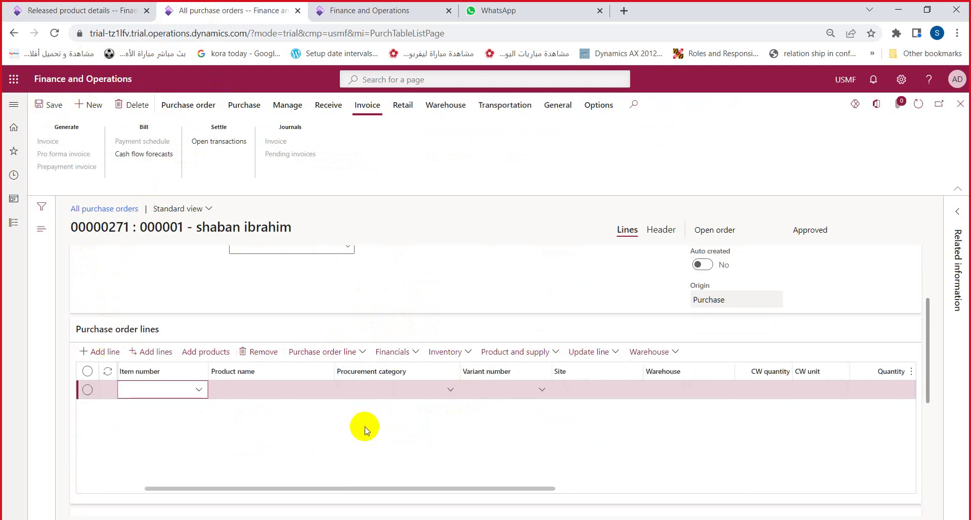
{"action": "type", "text": "PRO000035"}
{"action": "key", "text": "Tab"}
{"action": "key", "text": "Tab"}
{"action": "key", "text": "Tab"}
{"action": "key", "text": "Tab"}
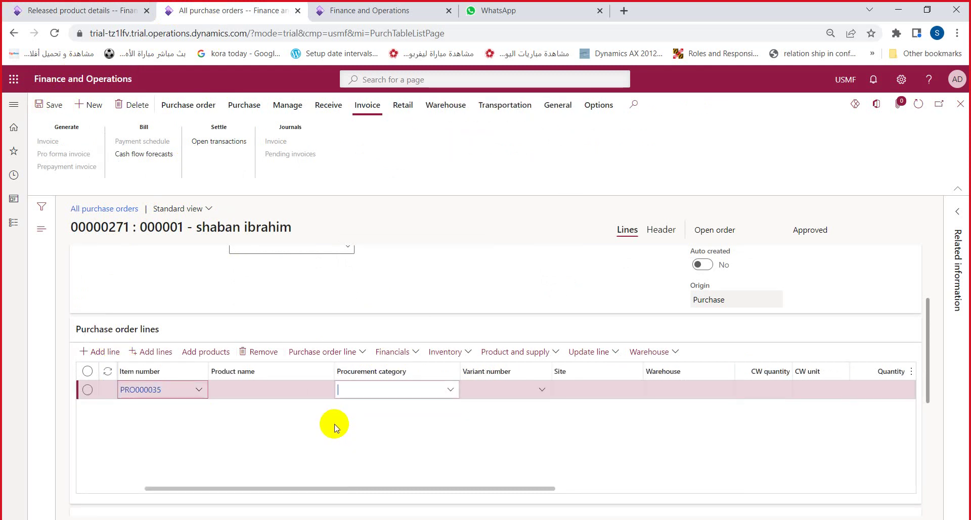
{"action": "type", "text": "71"}
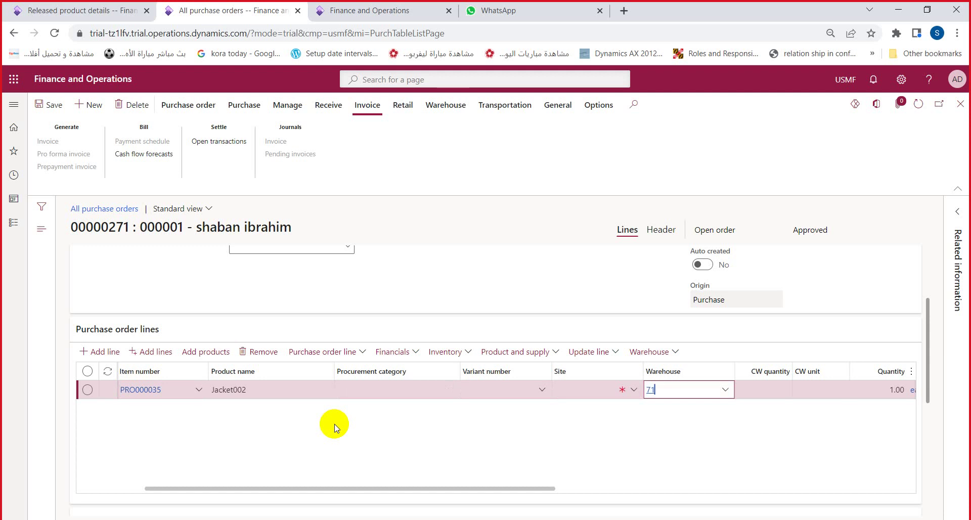
{"action": "key", "text": "Tab"}
{"action": "key", "text": "Tab"}
{"action": "key", "text": "Tab"}
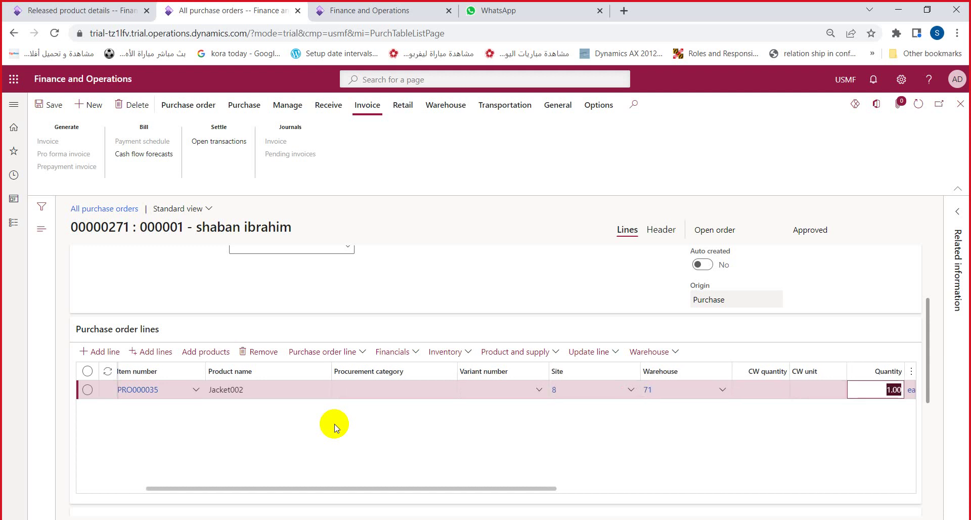
Step: Set the quantity of the new Jacket002 line to 10 and move on to its adjusted unit price
{"action": "type", "text": "10"}
{"action": "key", "text": "Tab"}
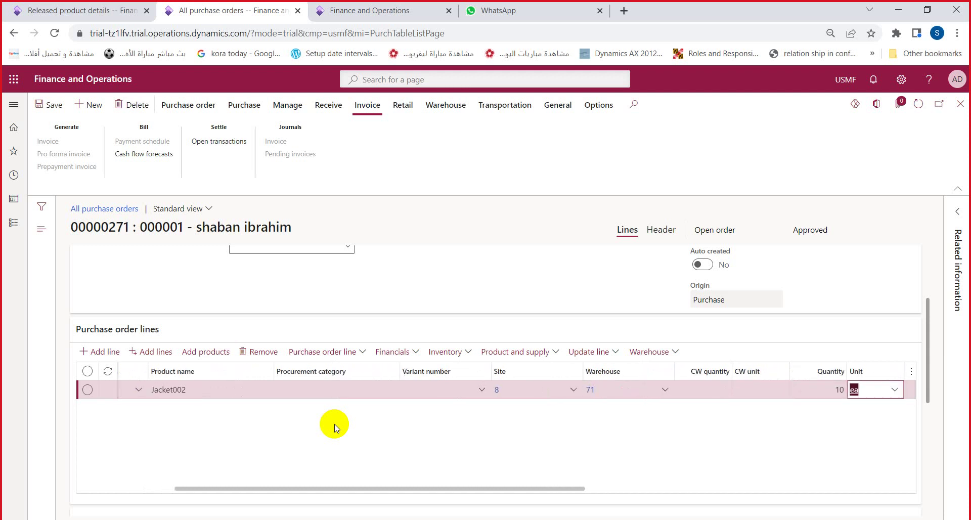
{"action": "key", "text": "Tab"}
{"action": "key", "text": "Tab"}
{"action": "key", "text": "Tab"}
{"action": "key", "text": "Tab"}
{"action": "key", "text": "Tab"}
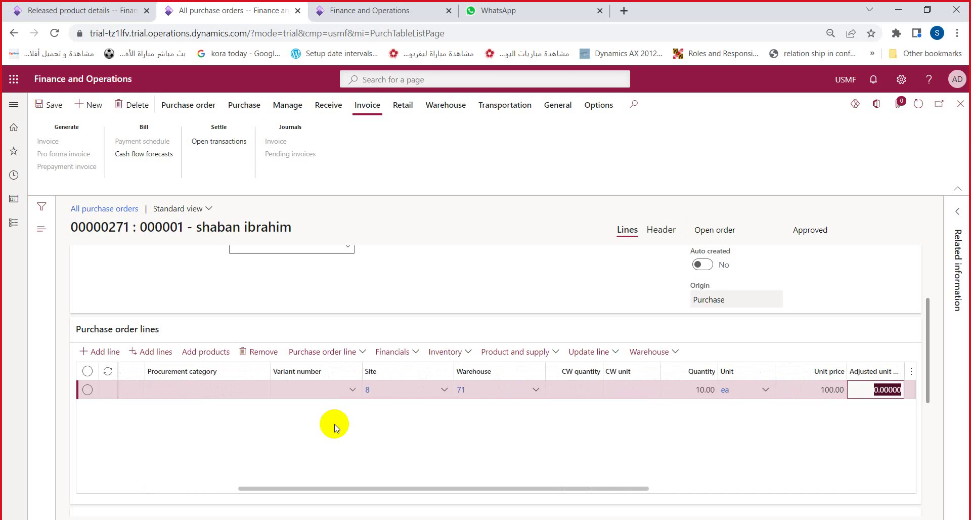
Step: Check the quantity, unit price and net amount on the new Jacket002 purchase order line
{"action": "key", "text": "Tab"}
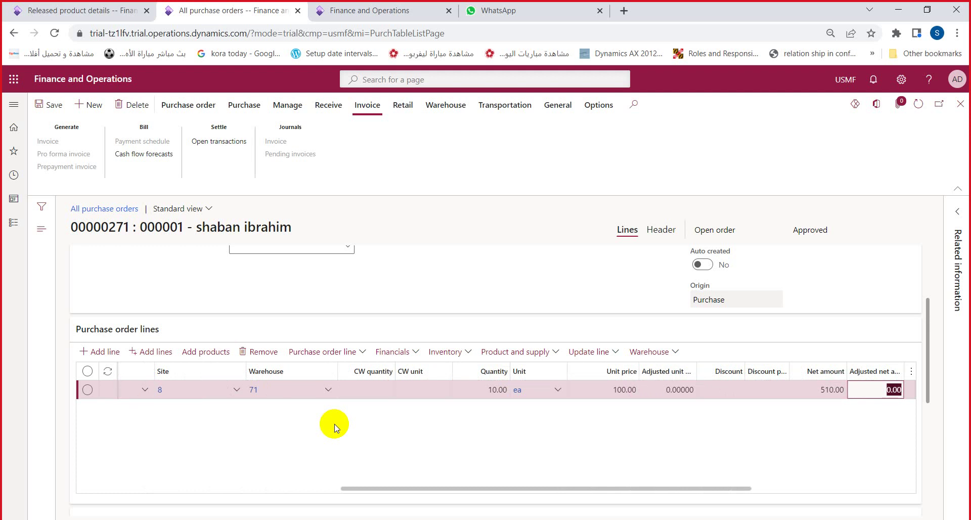
{"action": "left_click", "coordinate": [480, 387]}
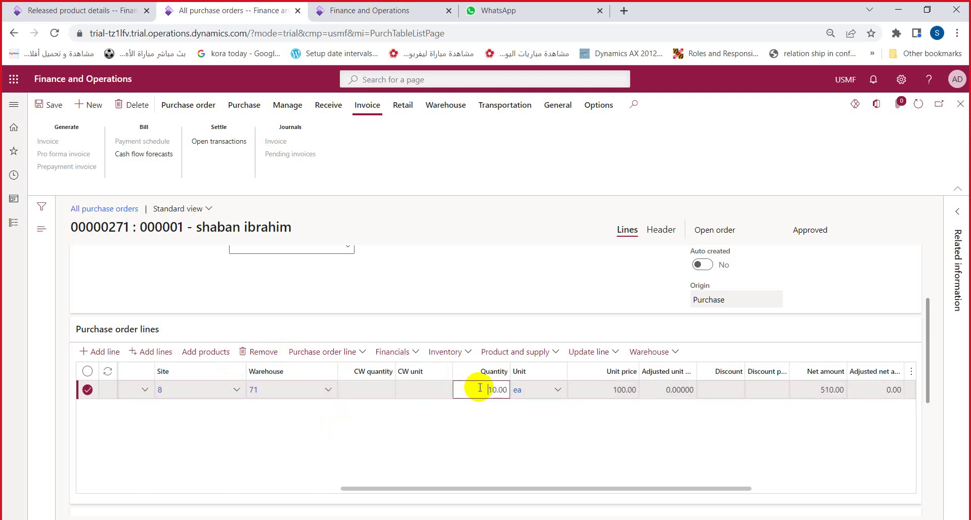
{"action": "left_click", "coordinate": [585, 388]}
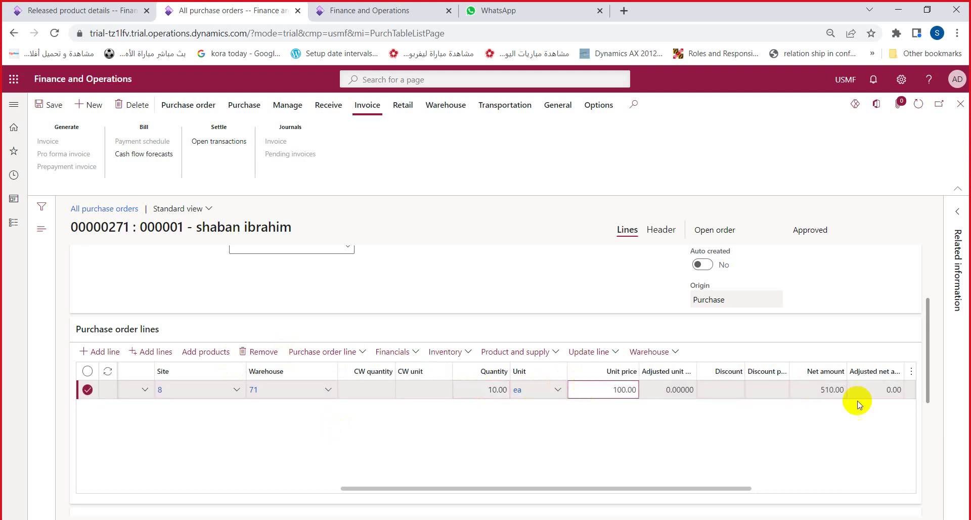
{"action": "left_click", "coordinate": [829, 390]}
{"action": "double_click", "coordinate": [830, 391]}
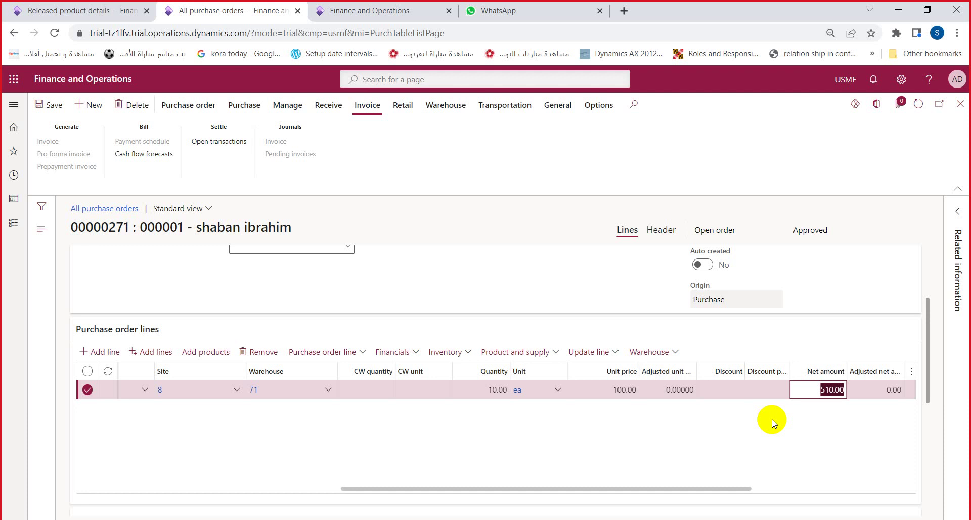
Step: Compare the price and price quantity on the Jacket002 released product with the unit price on the purchase order line
{"action": "left_click", "coordinate": [120, 10]}
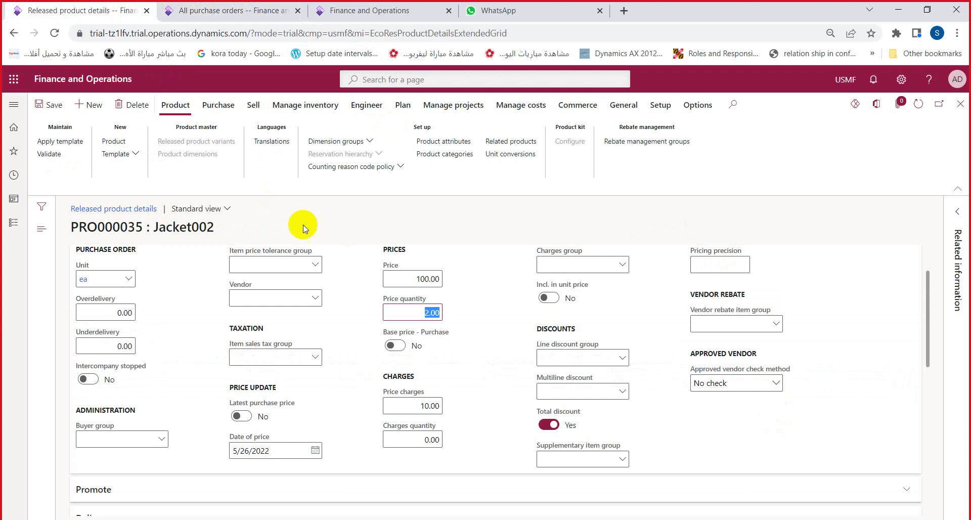
{"action": "mouse_move", "coordinate": [424, 313]}
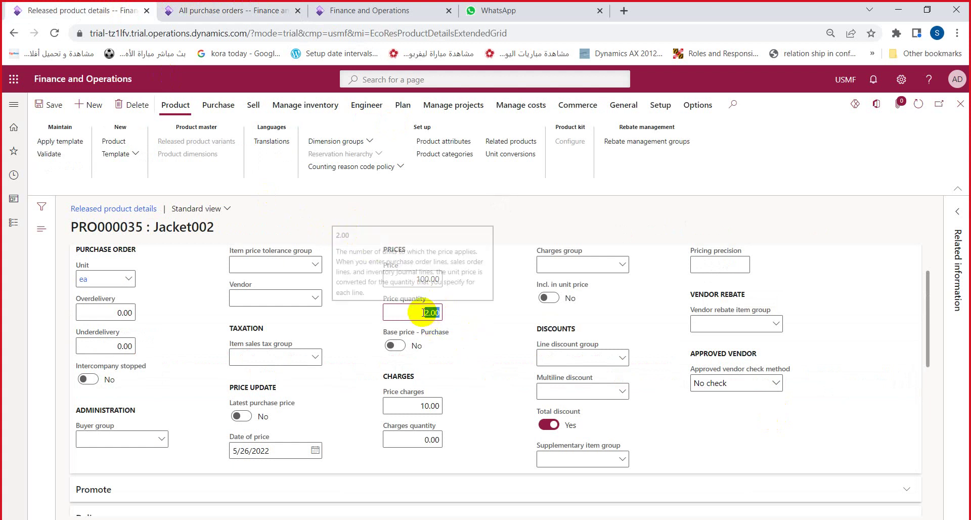
{"action": "key", "text": "shift+Tab"}
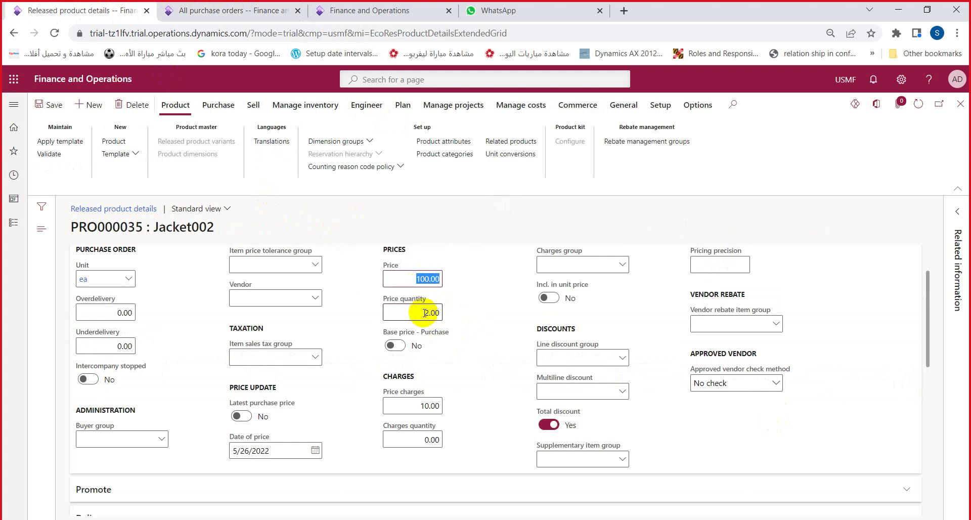
{"action": "left_click", "coordinate": [238, 10]}
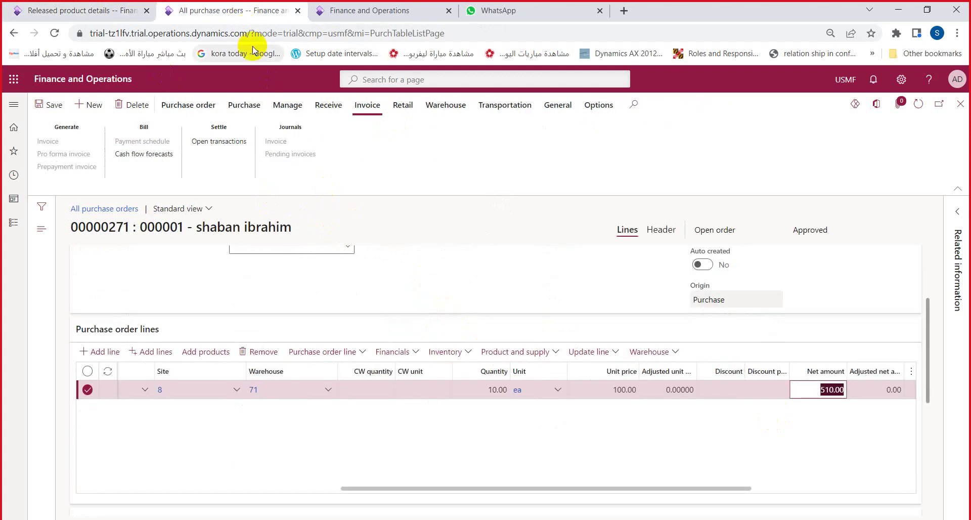
{"action": "left_click_drag", "start_coordinate": [597, 390], "coordinate": [638, 390]}
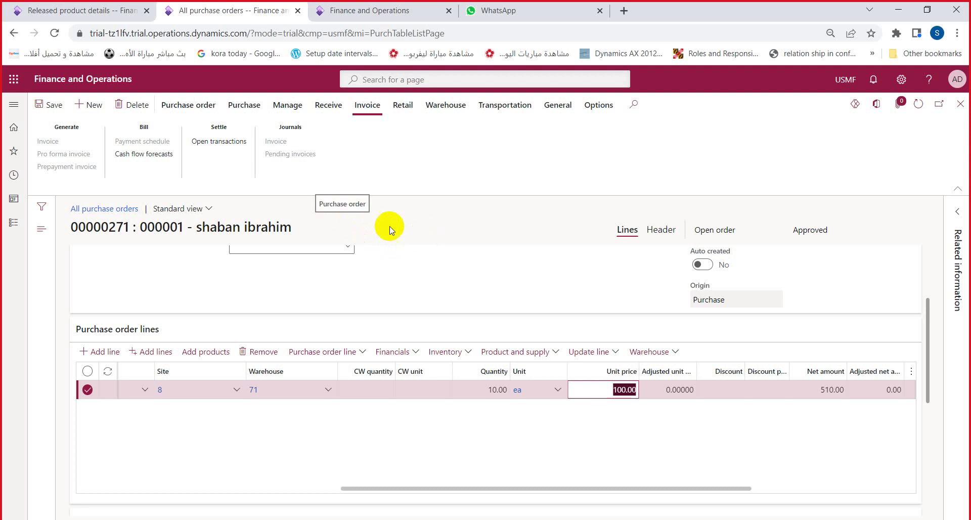
{"action": "left_click", "coordinate": [112, 16]}
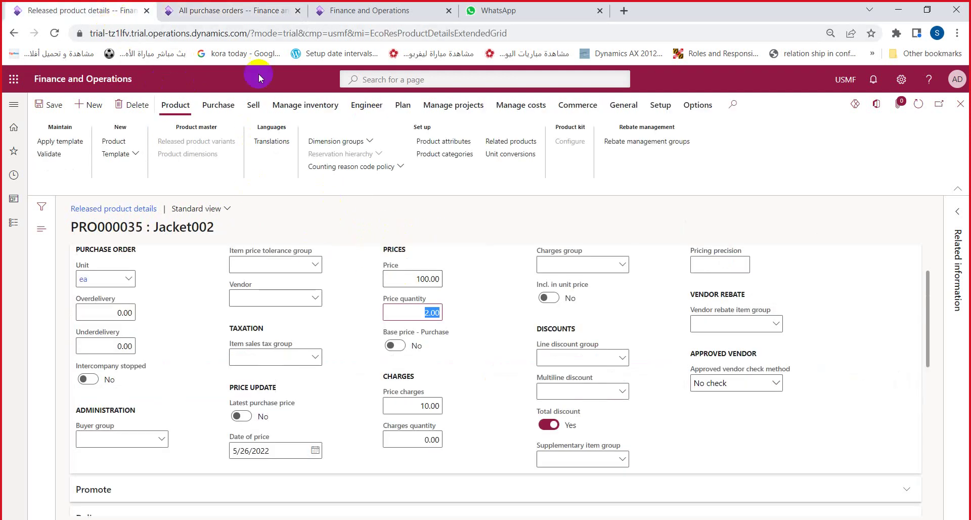
{"action": "left_click", "coordinate": [232, 10]}
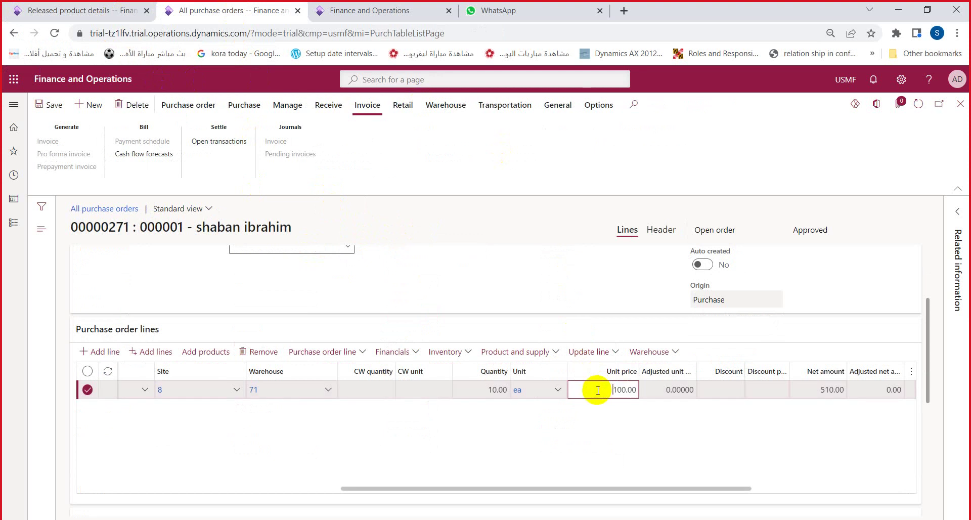
{"action": "left_click", "coordinate": [127, 10]}
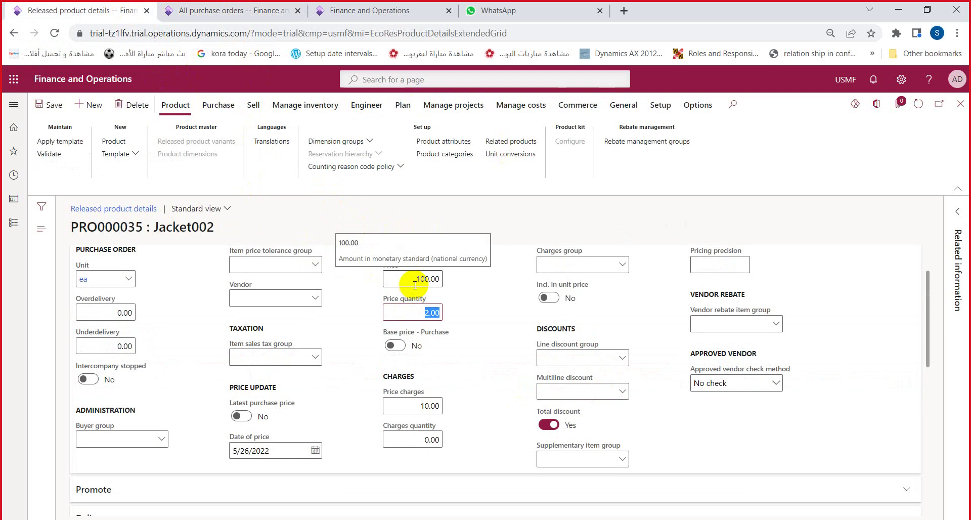
{"action": "left_click", "coordinate": [231, 10]}
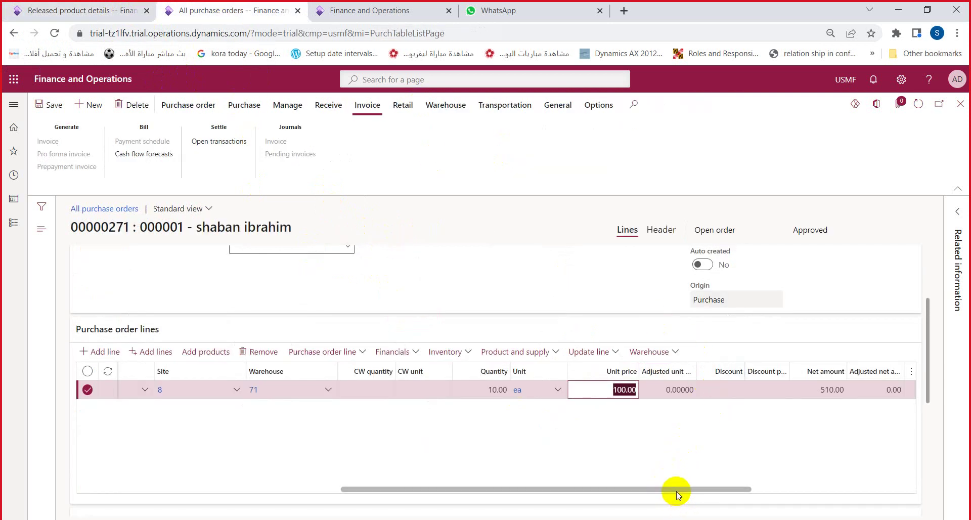
Step: Check the order line's net amount against the price quantity on the Jacket002 released product
{"action": "mouse_move", "coordinate": [685, 489]}
{"action": "left_mouse_down"}
{"action": "mouse_move", "coordinate": [758, 490]}
{"action": "mouse_move", "coordinate": [688, 483]}
{"action": "left_mouse_up"}
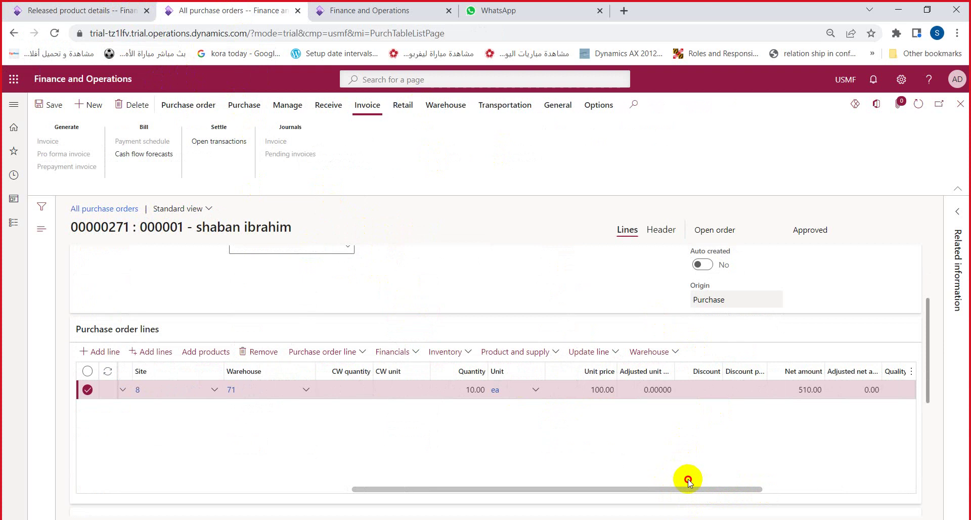
{"action": "left_click", "coordinate": [792, 391]}
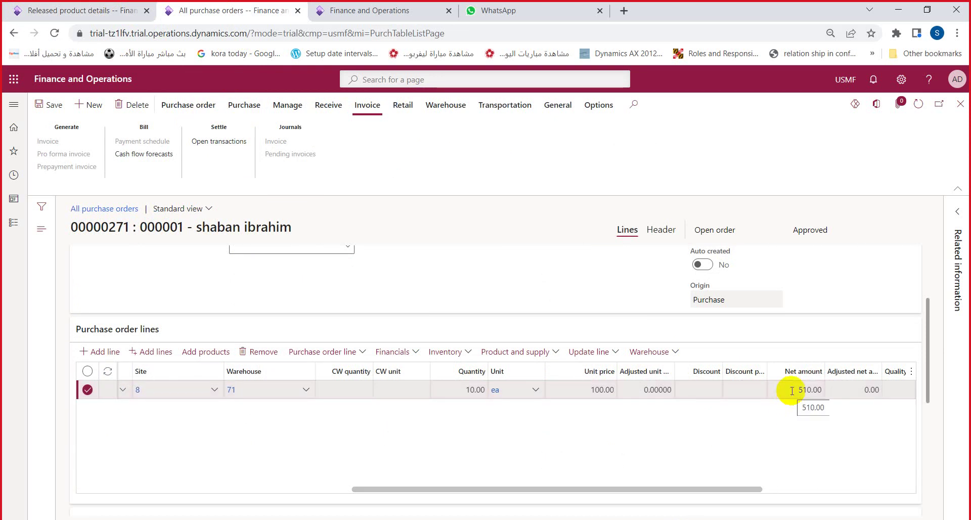
{"action": "left_click", "coordinate": [730, 409]}
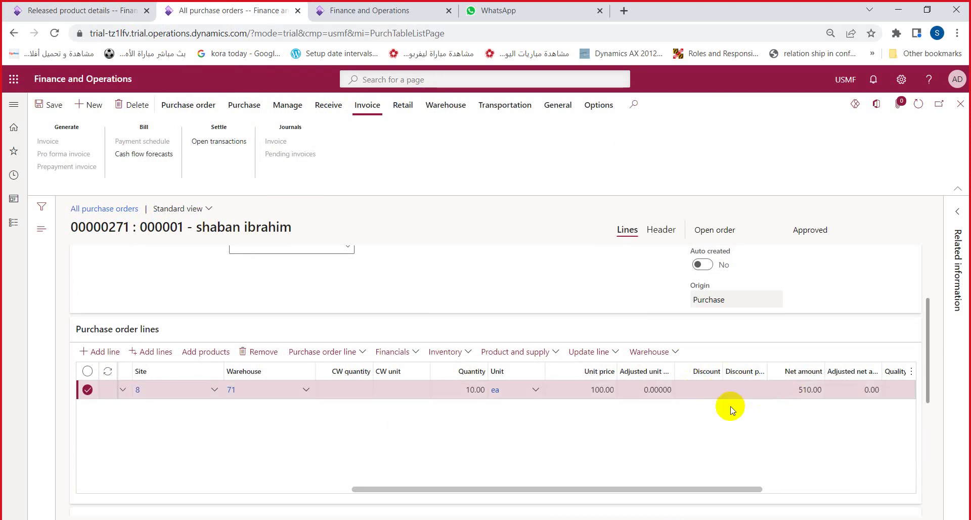
{"action": "left_click", "coordinate": [30, 11]}
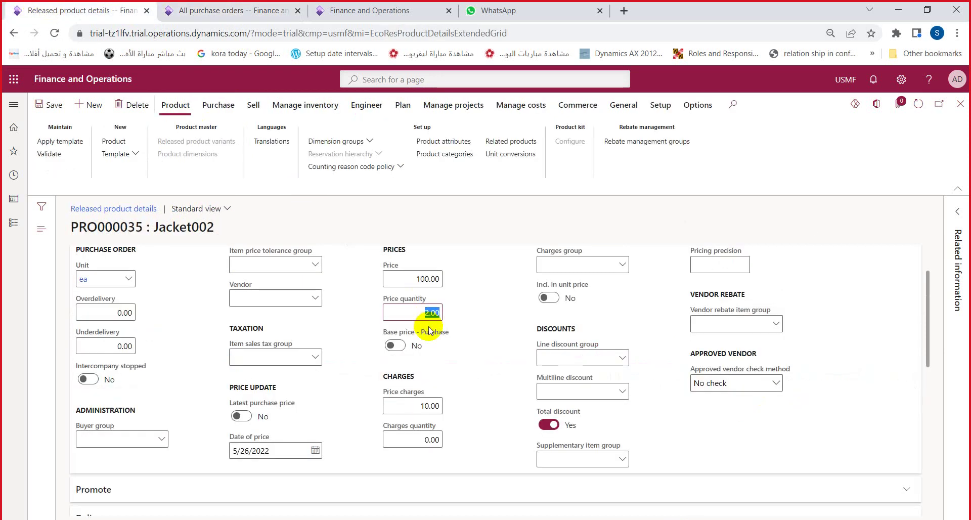
{"action": "left_click", "coordinate": [430, 312]}
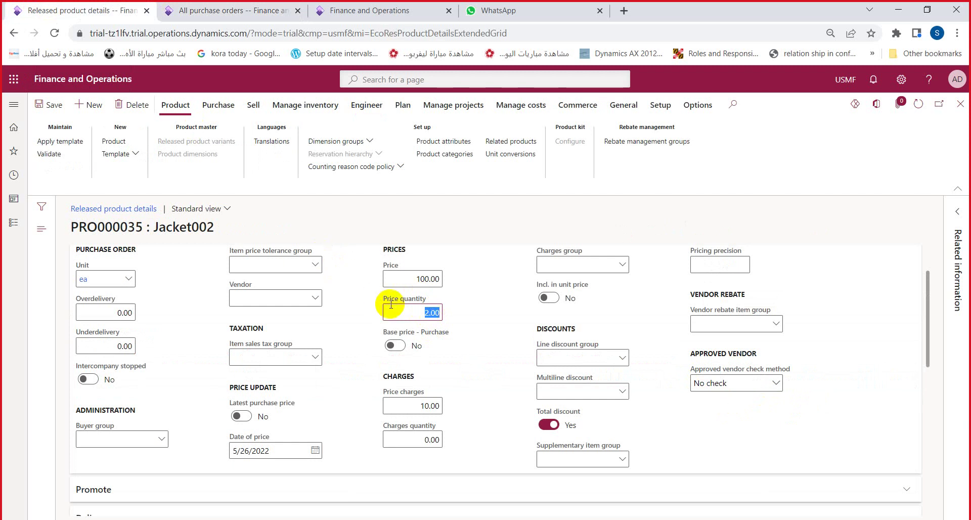
Step: Return to the purchase order and compare the line's unit price with its net amount
{"action": "left_click", "coordinate": [222, 16]}
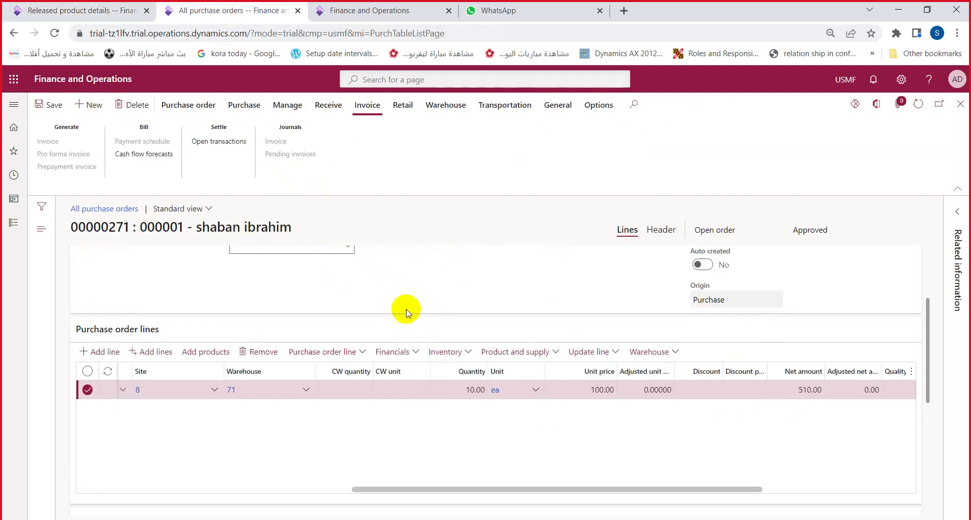
{"action": "left_click_drag", "start_coordinate": [480, 490], "coordinate": [384, 414]}
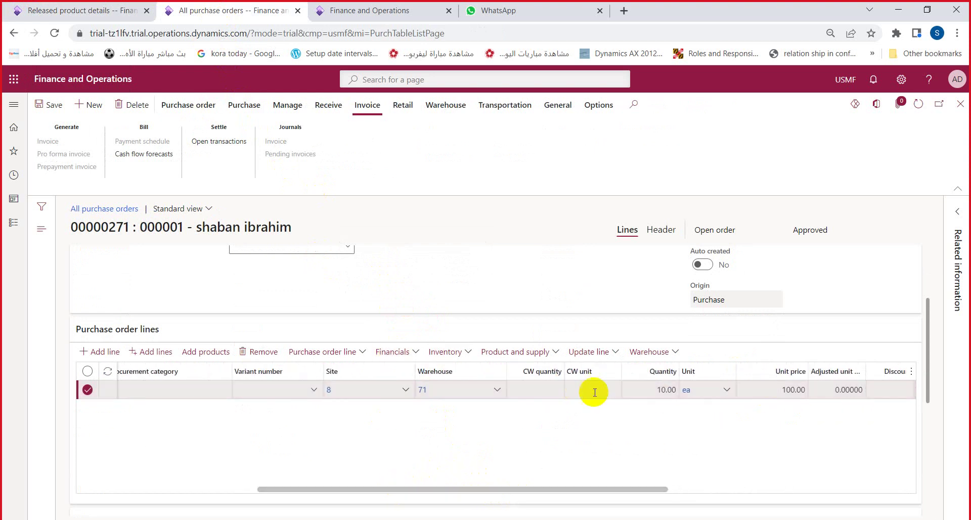
{"action": "left_click", "coordinate": [792, 397]}
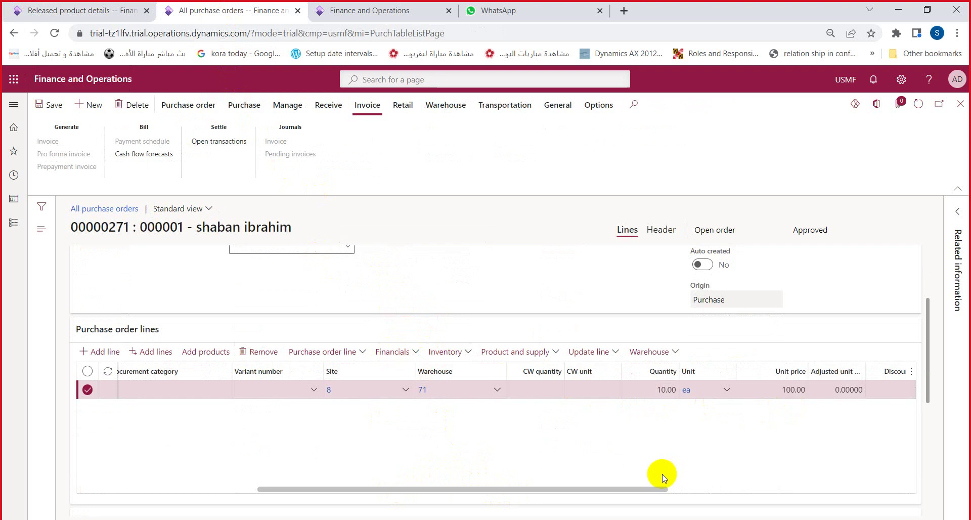
{"action": "left_click_drag", "start_coordinate": [645, 486], "coordinate": [761, 470]}
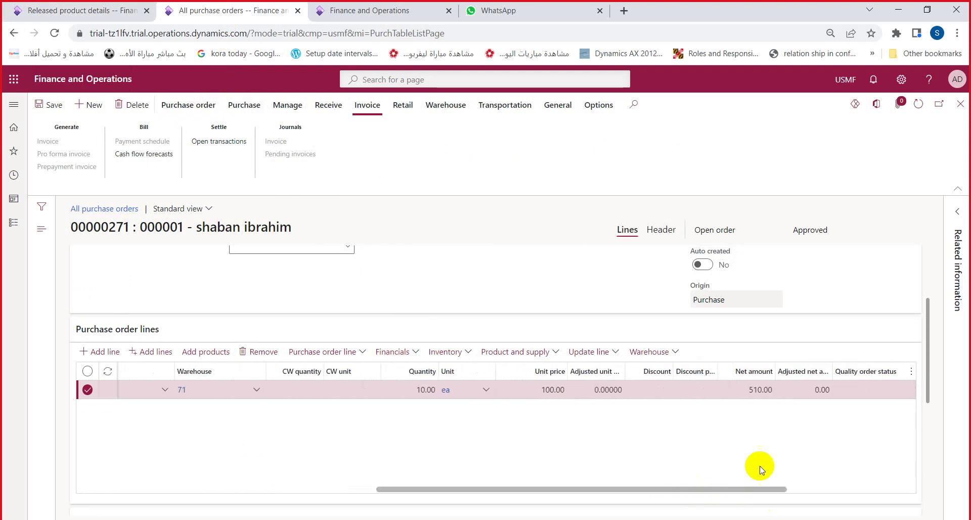
{"action": "left_click", "coordinate": [762, 391]}
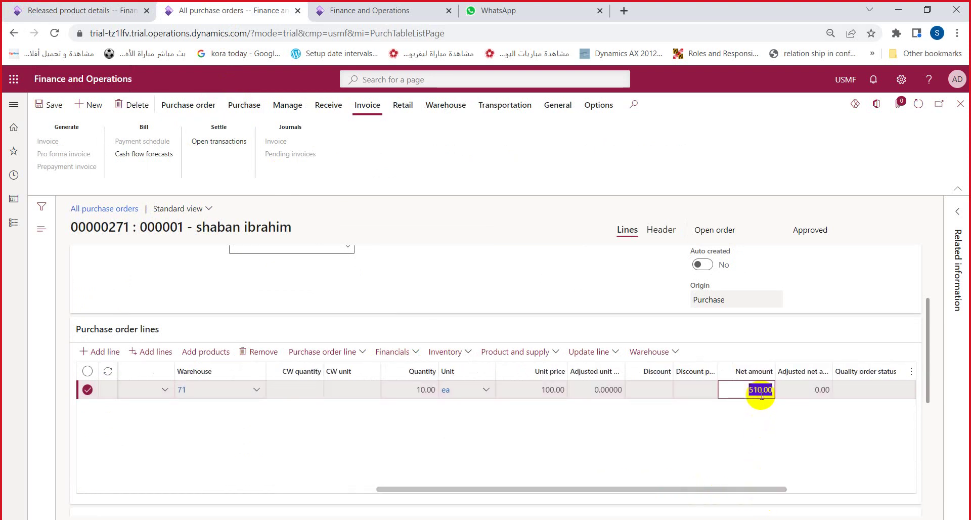
{"action": "left_click", "coordinate": [762, 396]}
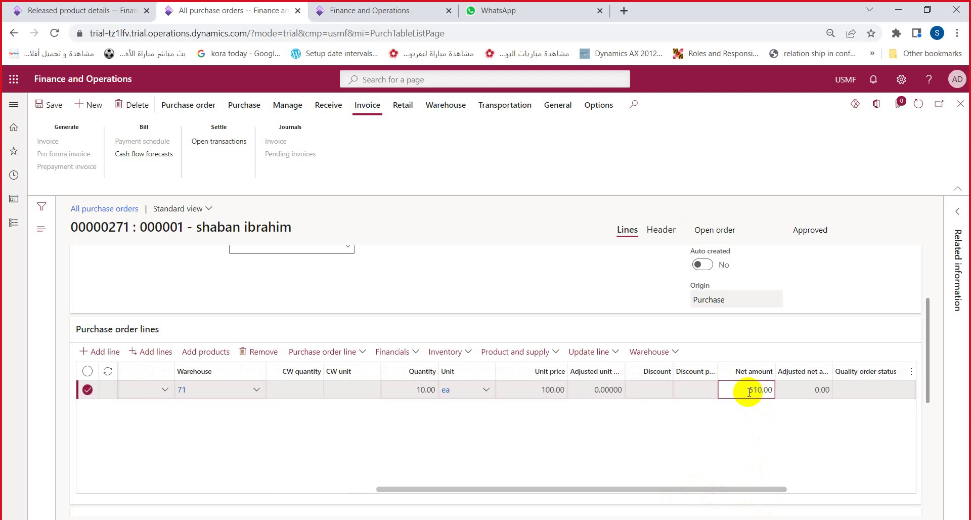
{"action": "left_click_drag", "start_coordinate": [718, 371], "coordinate": [721, 374]}
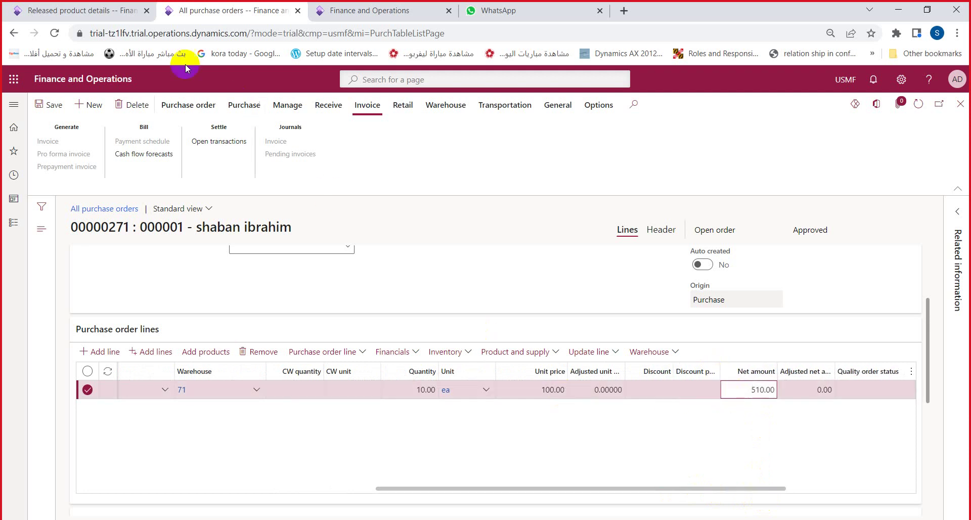
Step: Return to the Jacket002 released product and set its purchase price quantity to 1
{"action": "left_click", "coordinate": [96, 10]}
{"action": "left_click", "coordinate": [430, 314]}
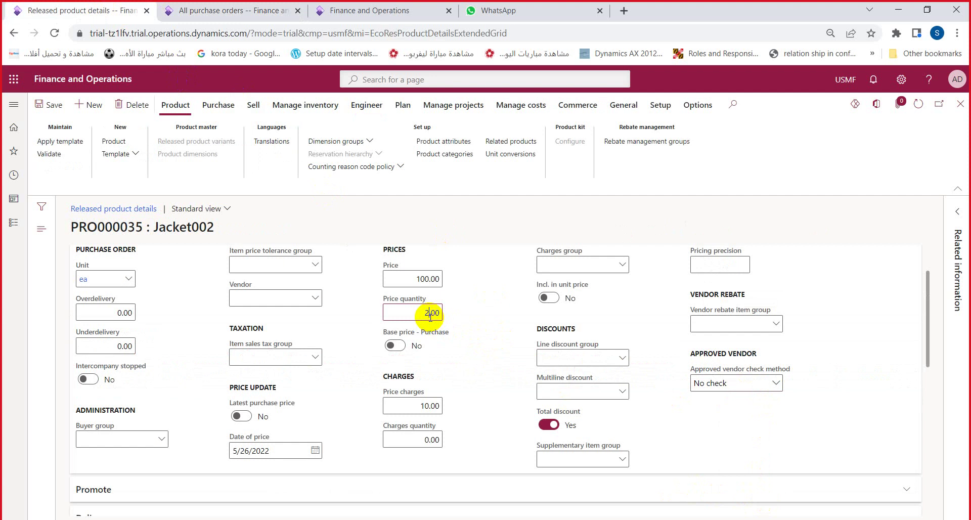
{"action": "key", "text": "BackSpace"}
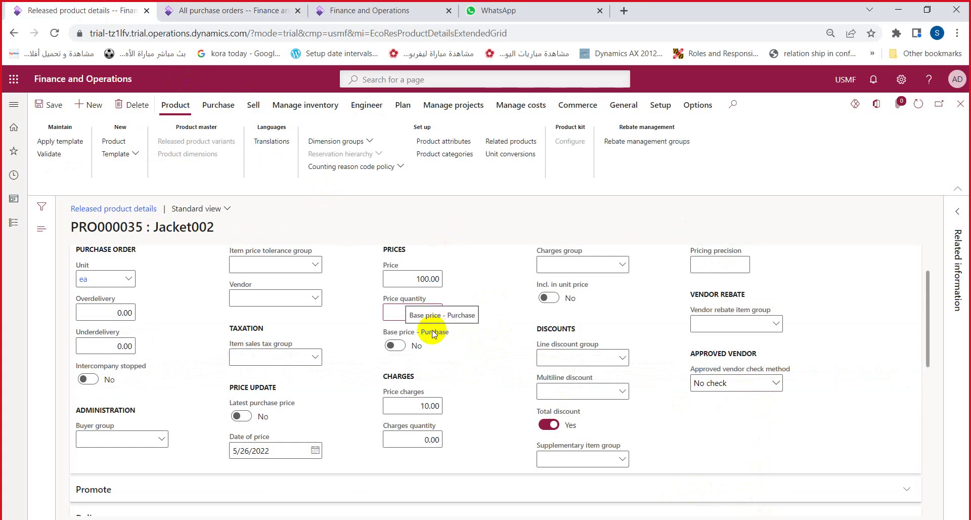
{"action": "type", "text": "1"}
{"action": "key", "text": "Tab"}
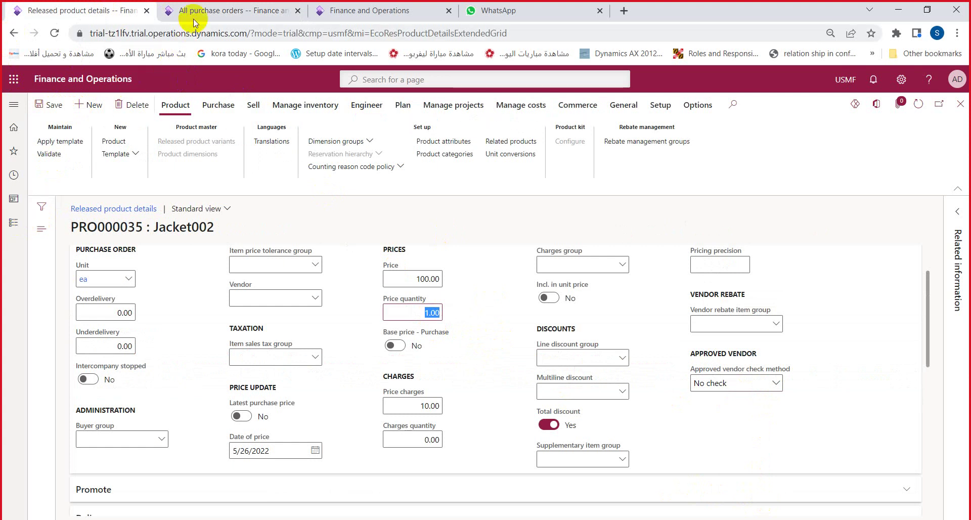
Step: Open the Charges code page from the charges setup of the Accounts payable module
{"action": "left_click", "coordinate": [15, 230]}
{"action": "left_click", "coordinate": [204, 161]}
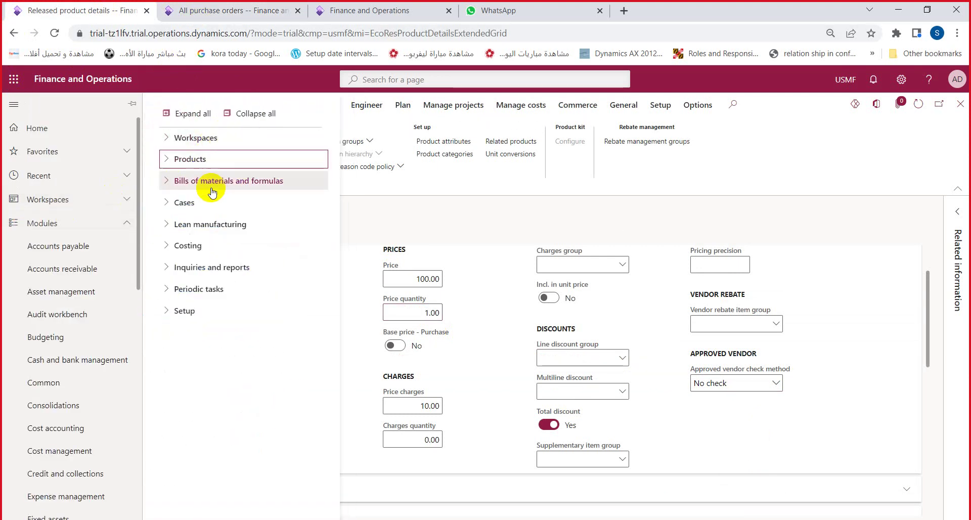
{"action": "left_click", "coordinate": [59, 248]}
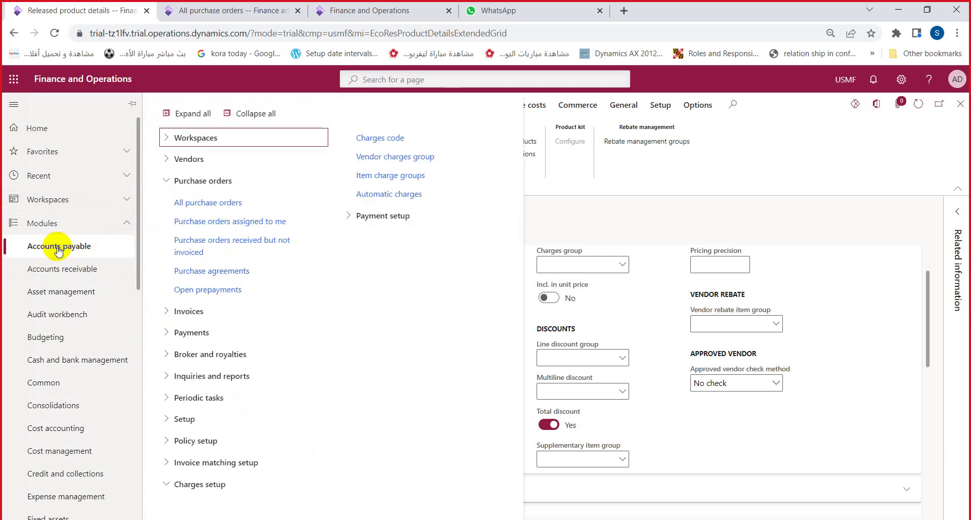
{"action": "left_click", "coordinate": [251, 118]}
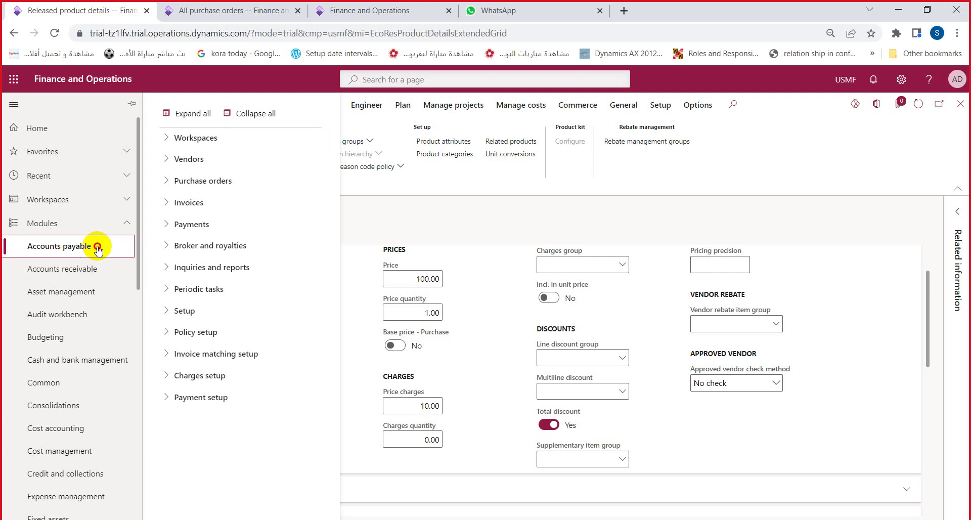
{"action": "left_click", "coordinate": [193, 384]}
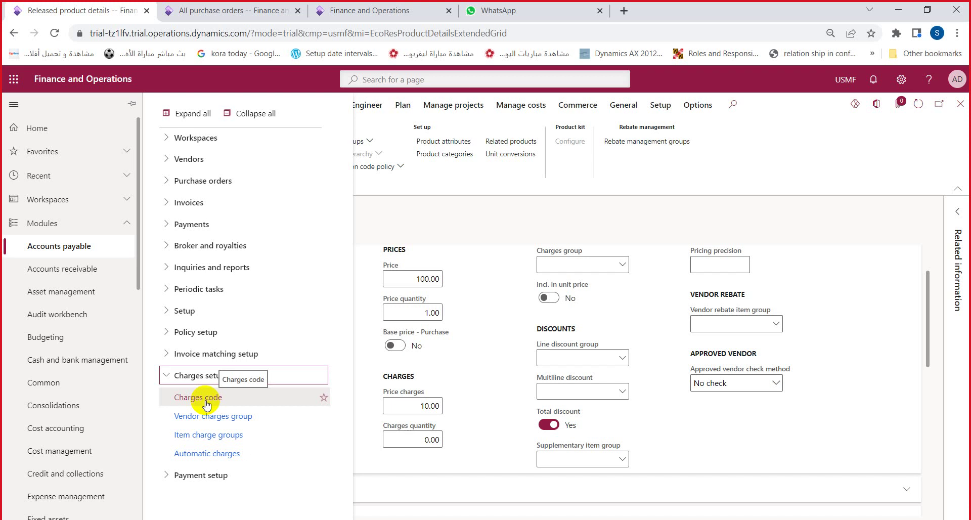
{"action": "left_click", "coordinate": [205, 401]}
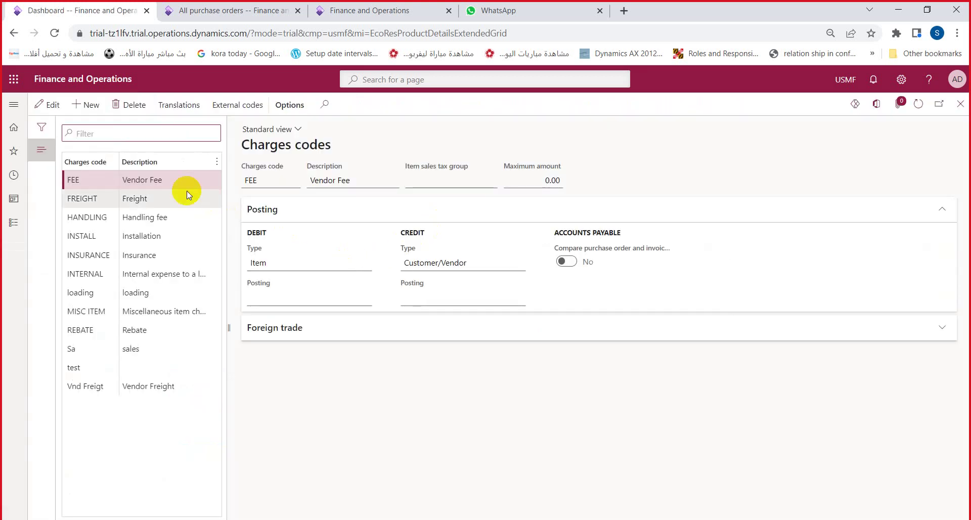
Step: Create a new charges code Tr with the description Transportation
{"action": "left_click", "coordinate": [88, 107]}
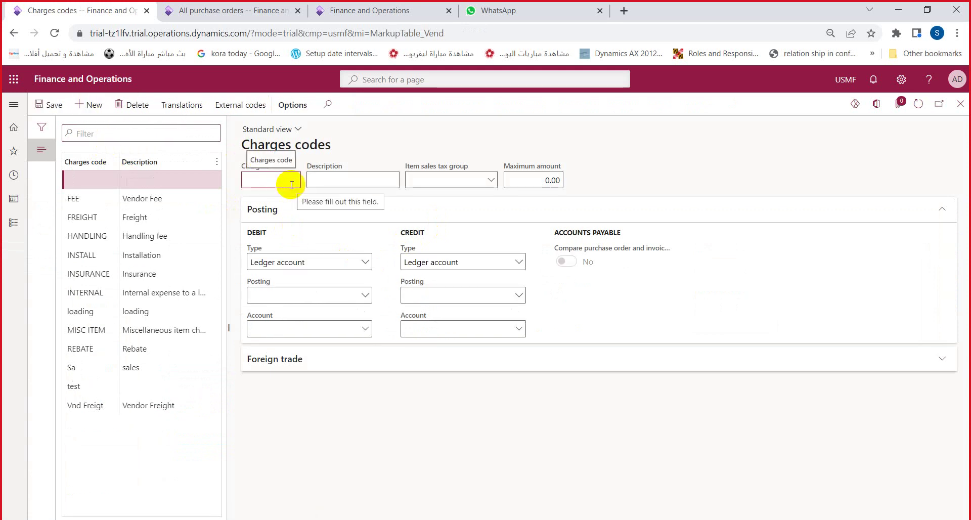
{"action": "type", "text": "Tr"}
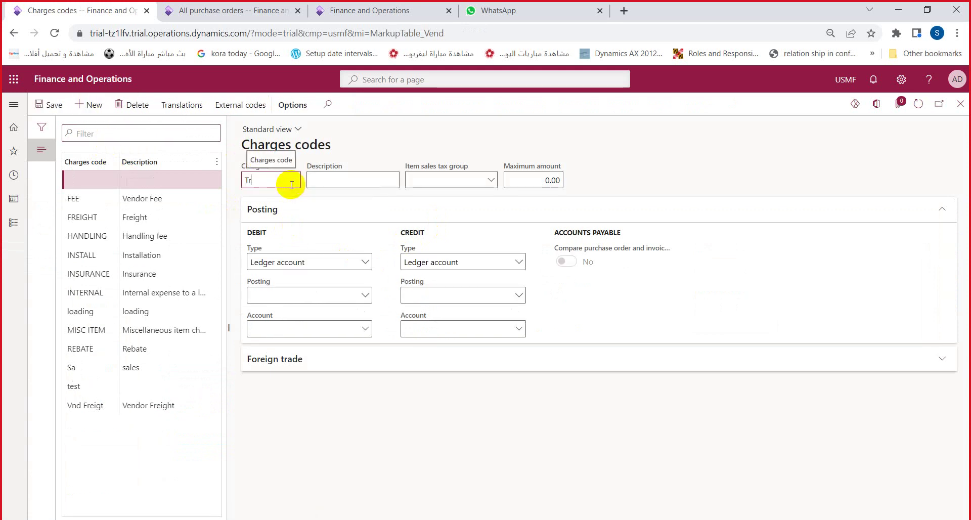
{"action": "key", "text": "Tab"}
{"action": "type", "text": "T"}
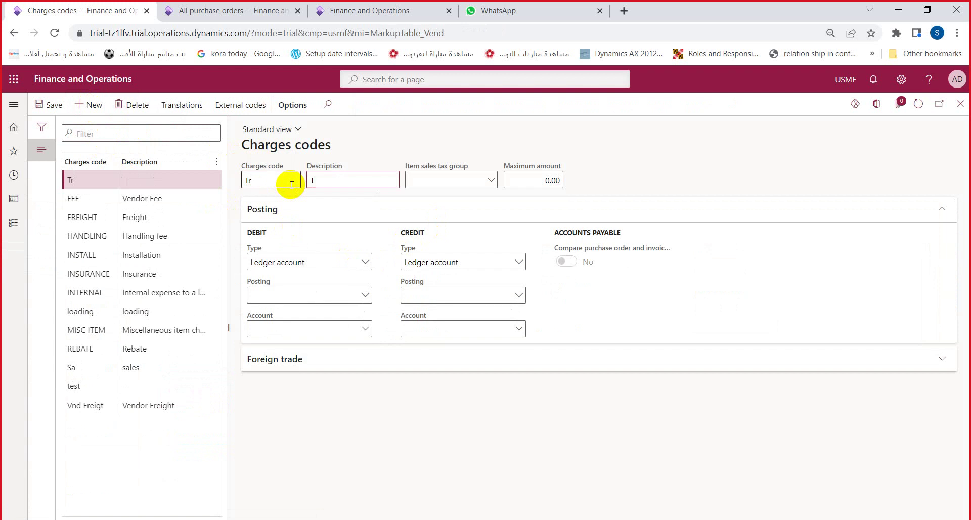
{"action": "type", "text": "ransportation"}
{"action": "key", "text": "Tab"}
{"action": "key", "text": "Tab"}
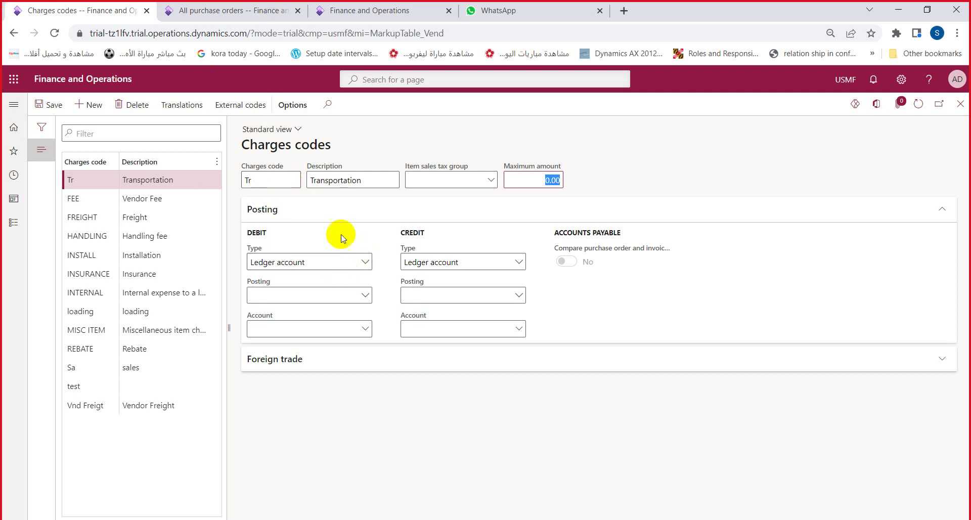
{"action": "left_click", "coordinate": [332, 248]}
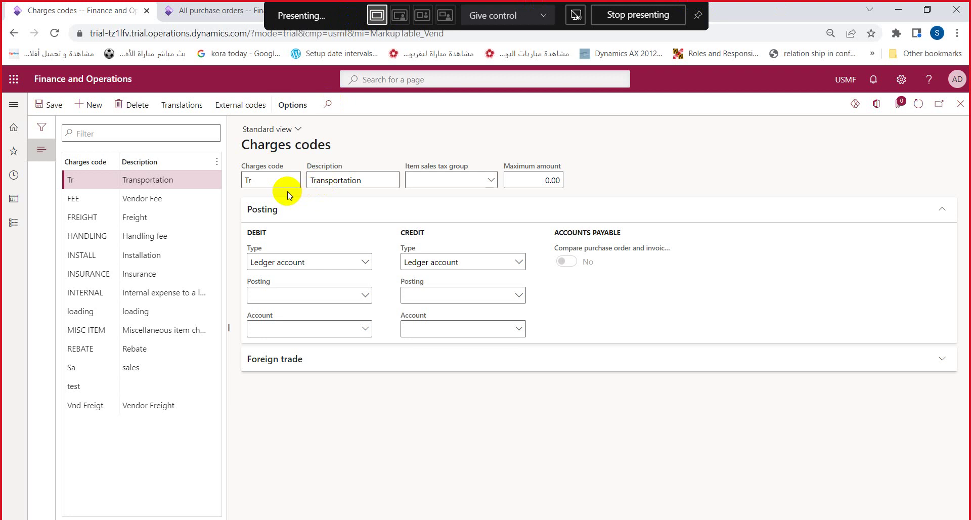
{"action": "left_click", "coordinate": [381, 185]}
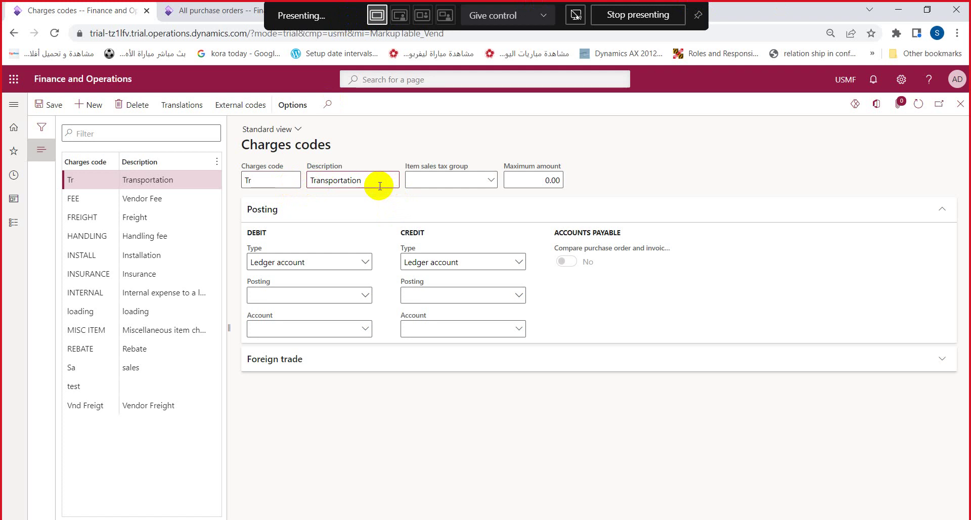
{"action": "left_click_drag", "start_coordinate": [362, 181], "coordinate": [309, 181]}
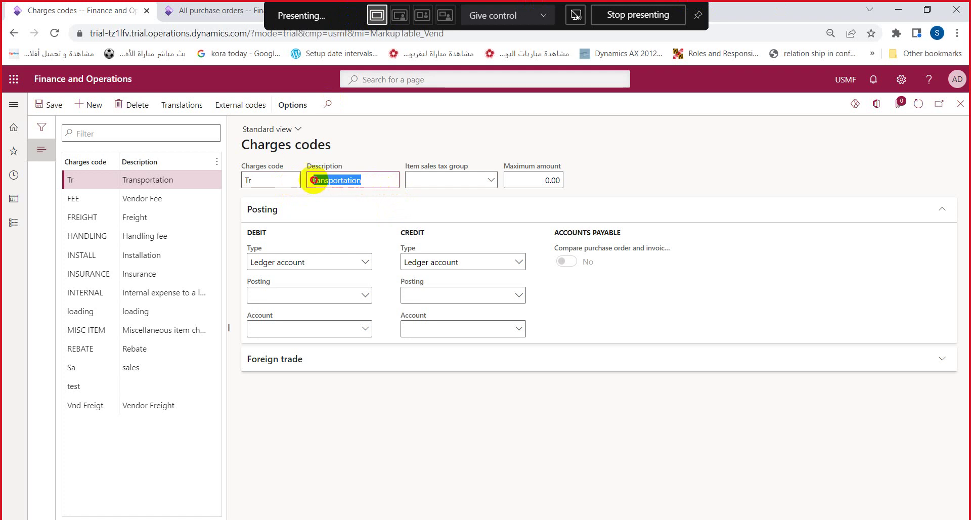
{"action": "left_click", "coordinate": [360, 182]}
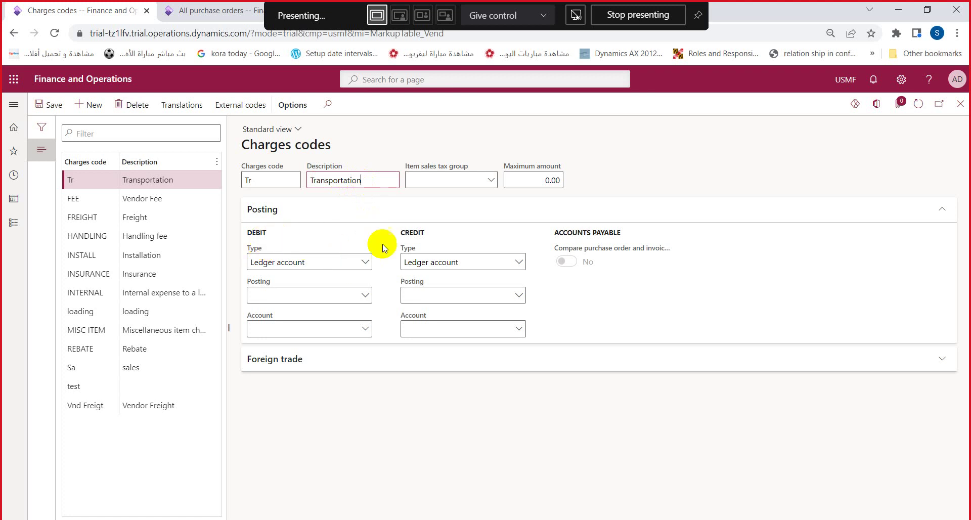
Step: Set the debit posting type of the Transportation charges code to Item
{"action": "left_click", "coordinate": [364, 264]}
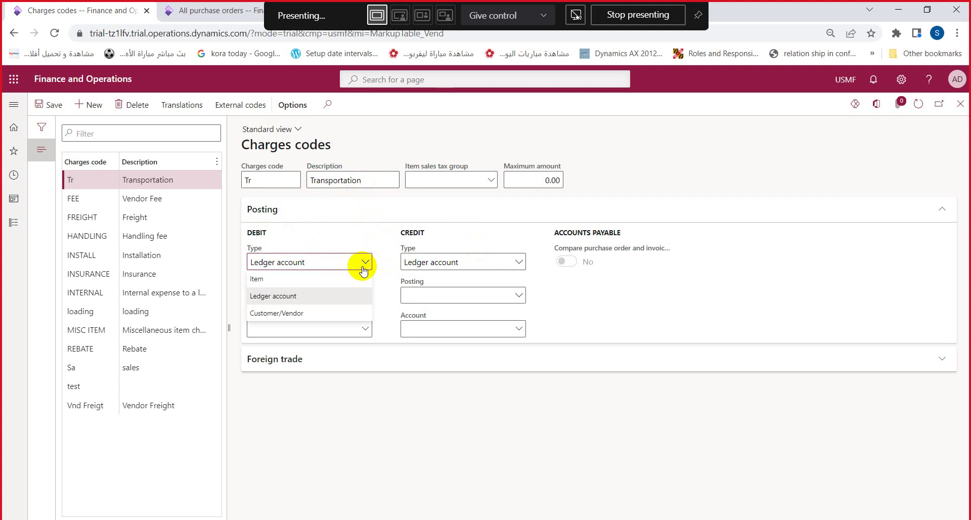
{"action": "left_click", "coordinate": [303, 278]}
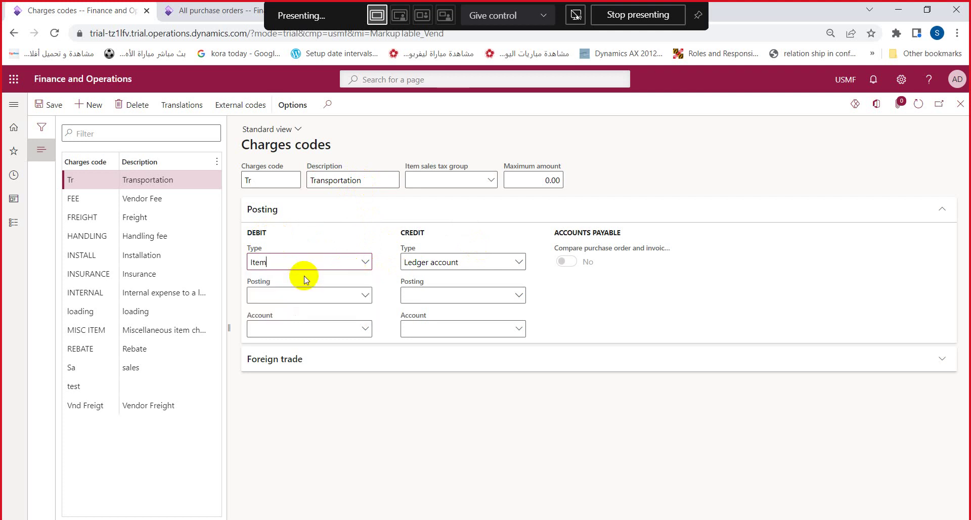
{"action": "left_click", "coordinate": [310, 295]}
{"action": "key", "text": "Escape"}
{"action": "left_click", "coordinate": [254, 261]}
{"action": "left_click", "coordinate": [308, 263]}
Step: Set the credit posting type of the Transportation charges code to Customer/Vendor and save the record
{"action": "left_click", "coordinate": [519, 262]}
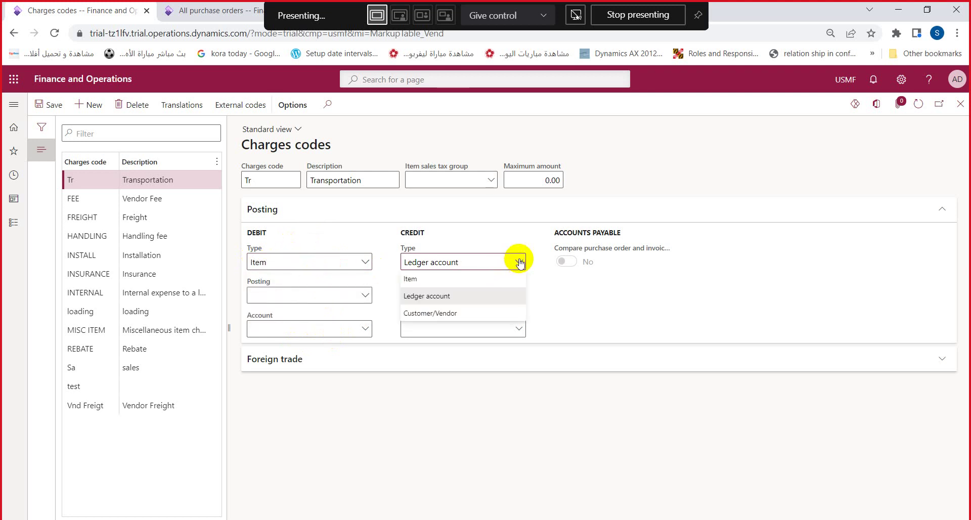
{"action": "left_click", "coordinate": [485, 315]}
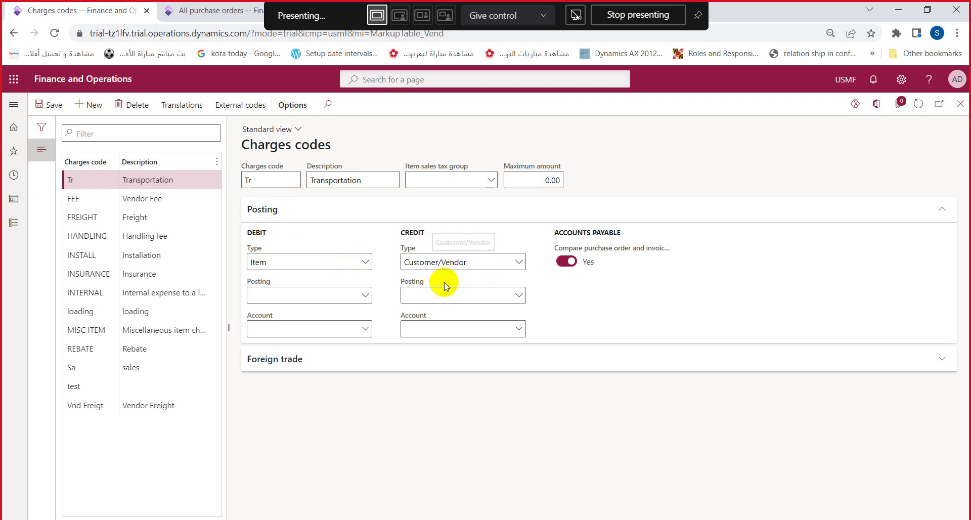
{"action": "left_click", "coordinate": [500, 265]}
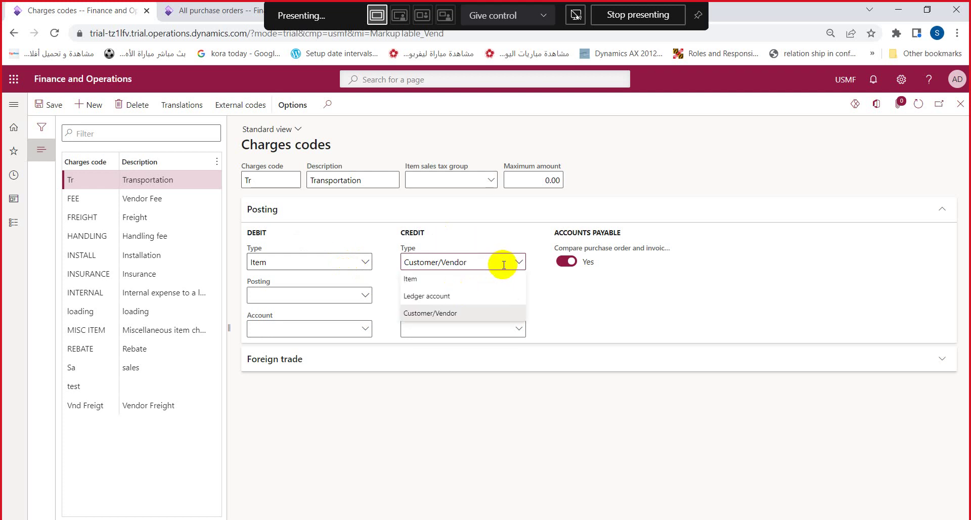
{"action": "left_click", "coordinate": [635, 293]}
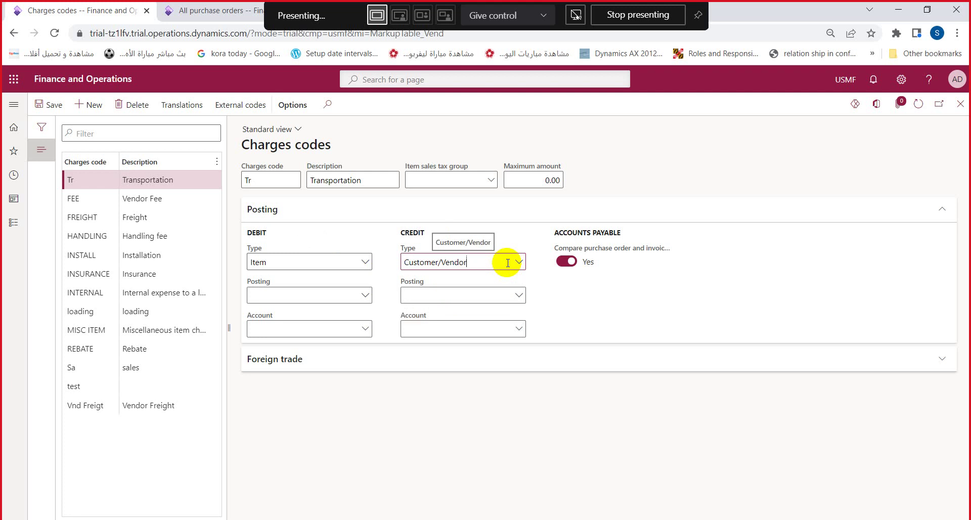
{"action": "left_click", "coordinate": [53, 106]}
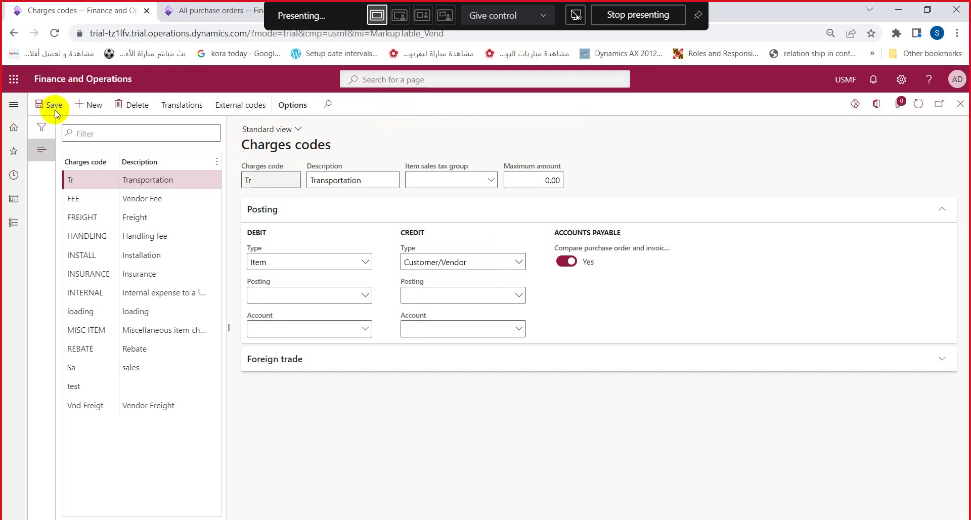
{"action": "left_click", "coordinate": [55, 112]}
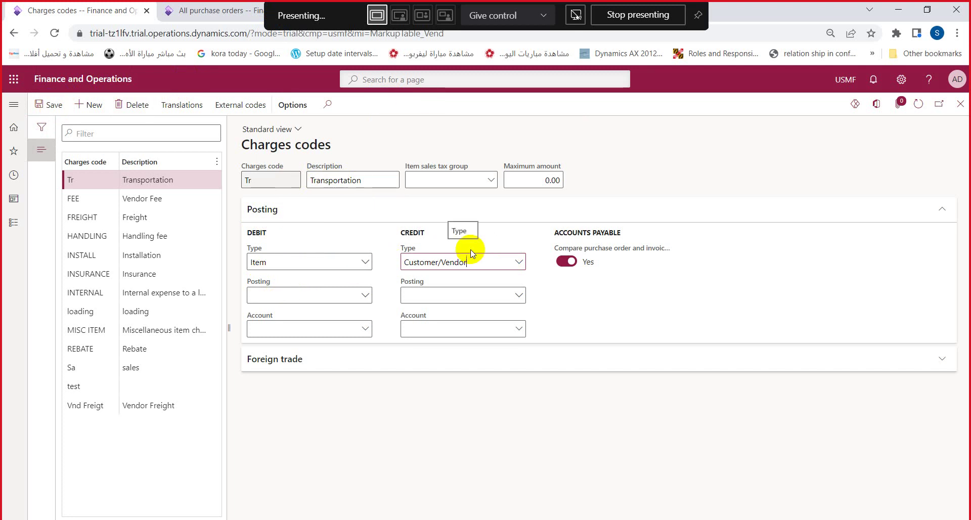
{"action": "left_click", "coordinate": [49, 105]}
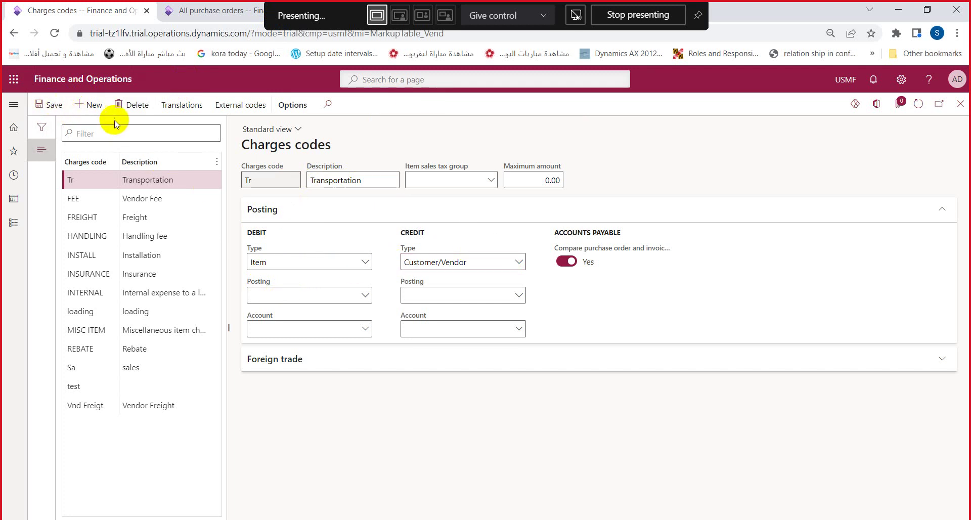
{"action": "left_click", "coordinate": [14, 223]}
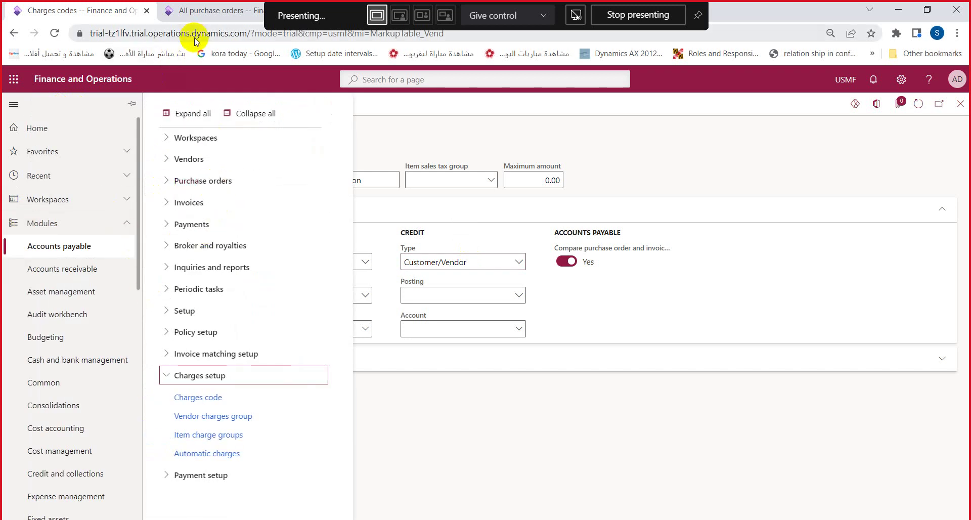
{"action": "left_click", "coordinate": [743, 210]}
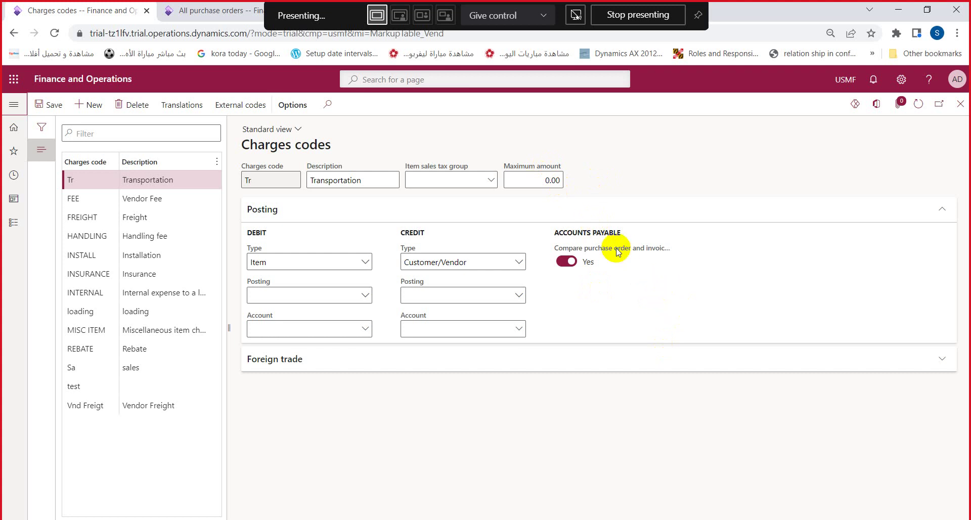
{"action": "mouse_move", "coordinate": [617, 251]}
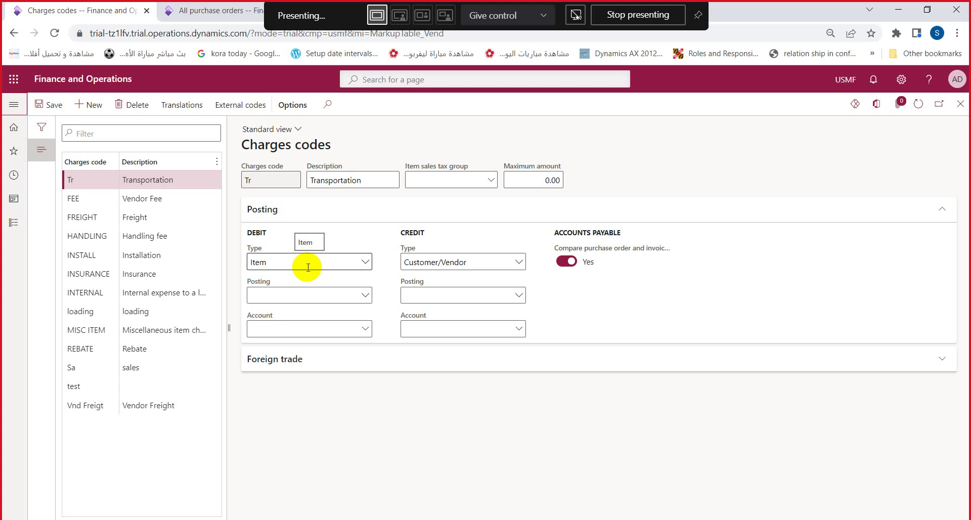
{"action": "left_click", "coordinate": [955, 107]}
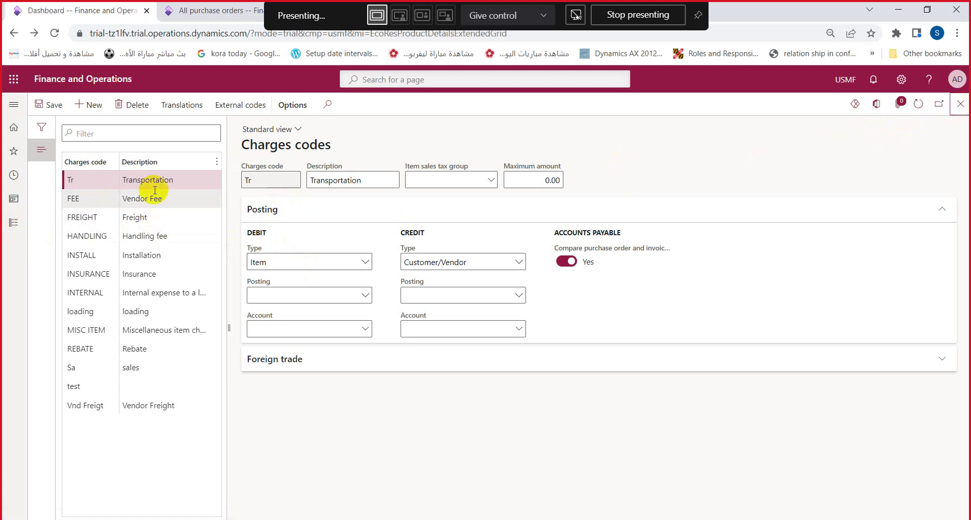
{"action": "left_click_drag", "start_coordinate": [324, 147], "coordinate": [241, 147]}
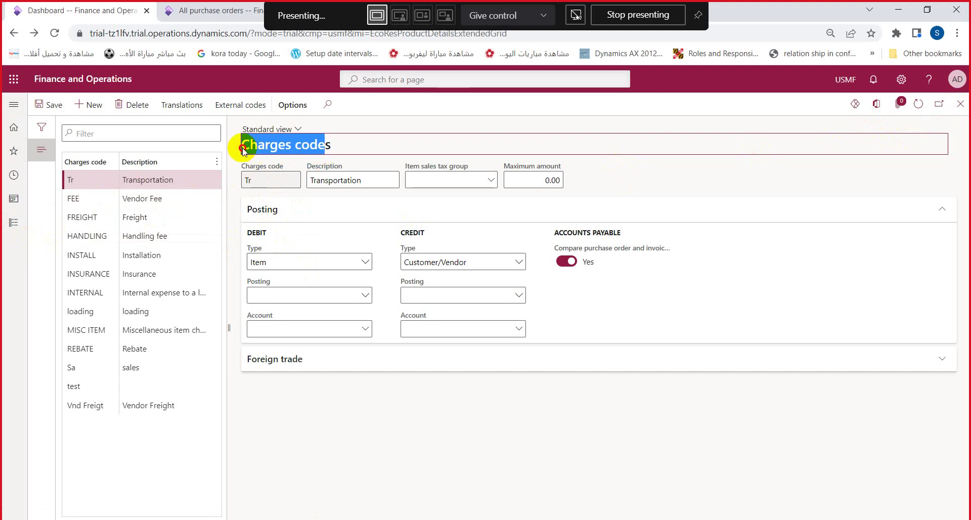
{"action": "left_click", "coordinate": [267, 151]}
{"action": "triple_click", "coordinate": [267, 151]}
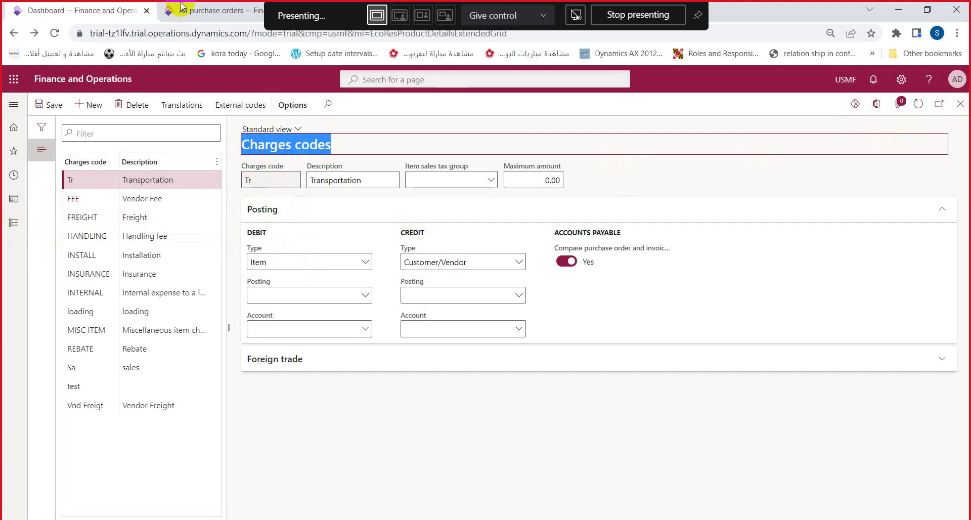
{"action": "left_click", "coordinate": [55, 107]}
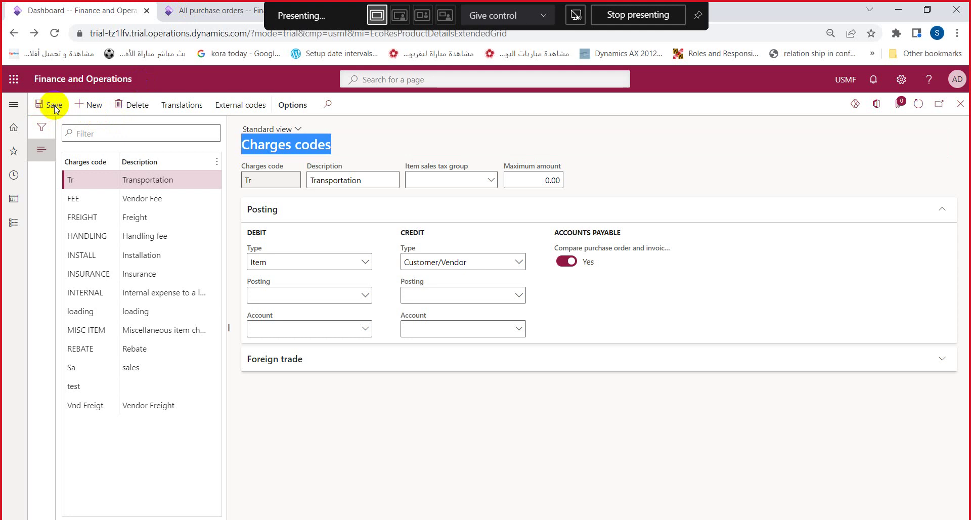
Step: Return to the purchase order, remove its existing line and add a new line for item PRO000035
{"action": "left_click", "coordinate": [201, 14]}
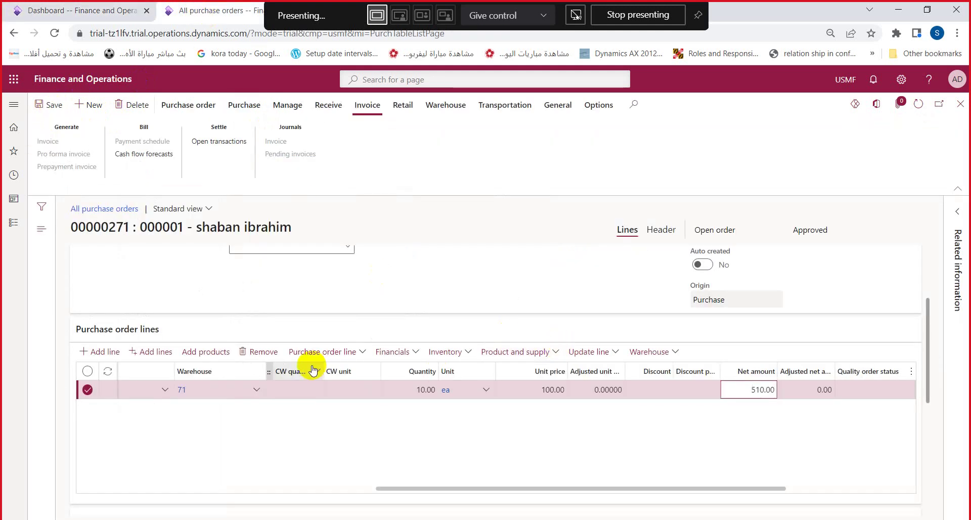
{"action": "left_click", "coordinate": [258, 352]}
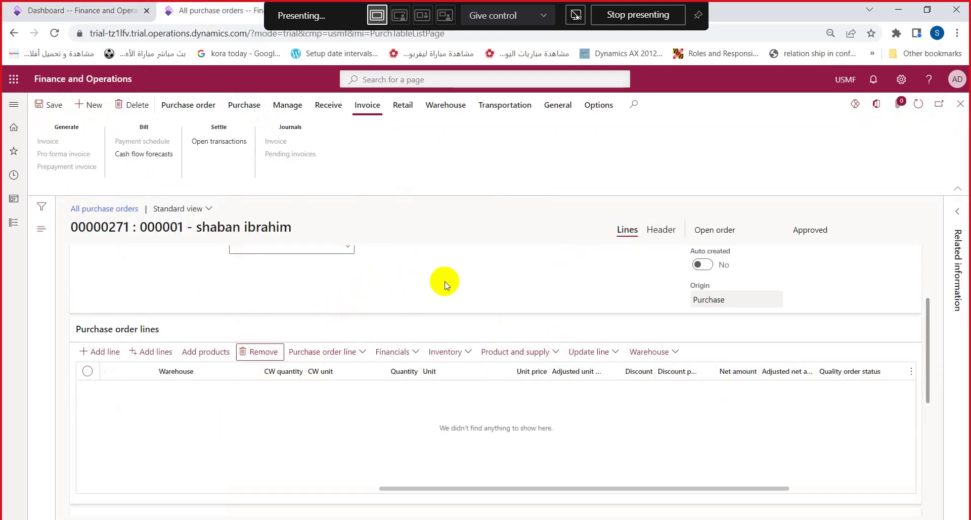
{"action": "left_click", "coordinate": [119, 356]}
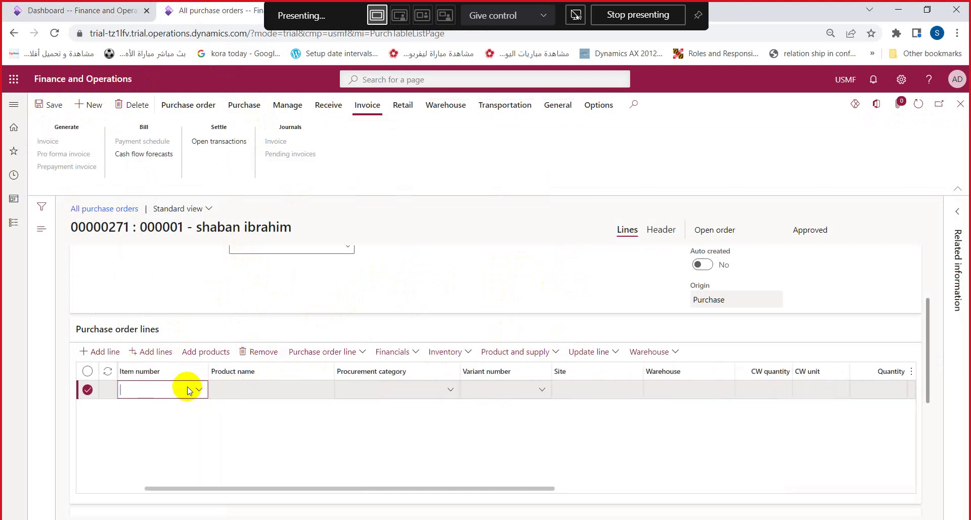
{"action": "type", "text": "PRO000035"}
{"action": "key", "text": "Tab"}
{"action": "key", "text": "Tab"}
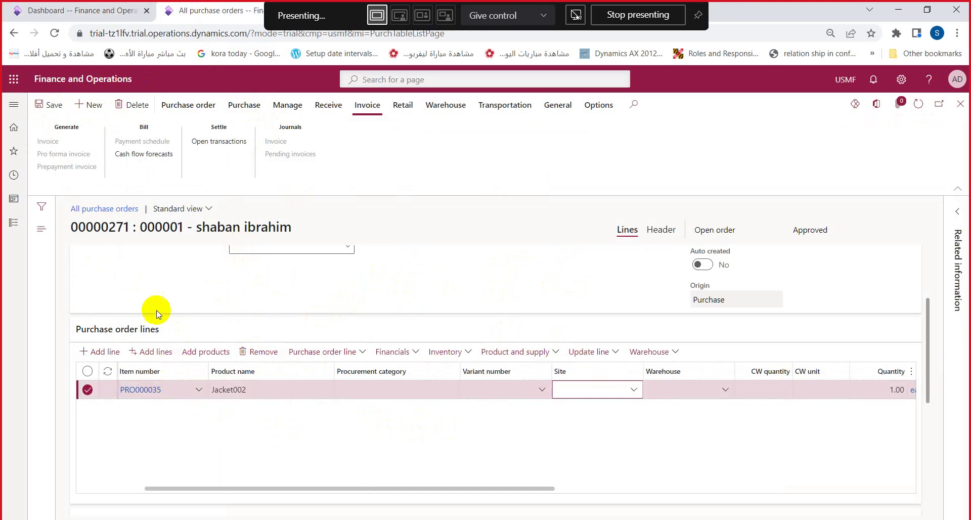
Step: Open the Jacket002 released product from the order line, set its purchase price charges to 0 and save
{"action": "left_click", "coordinate": [139, 389]}
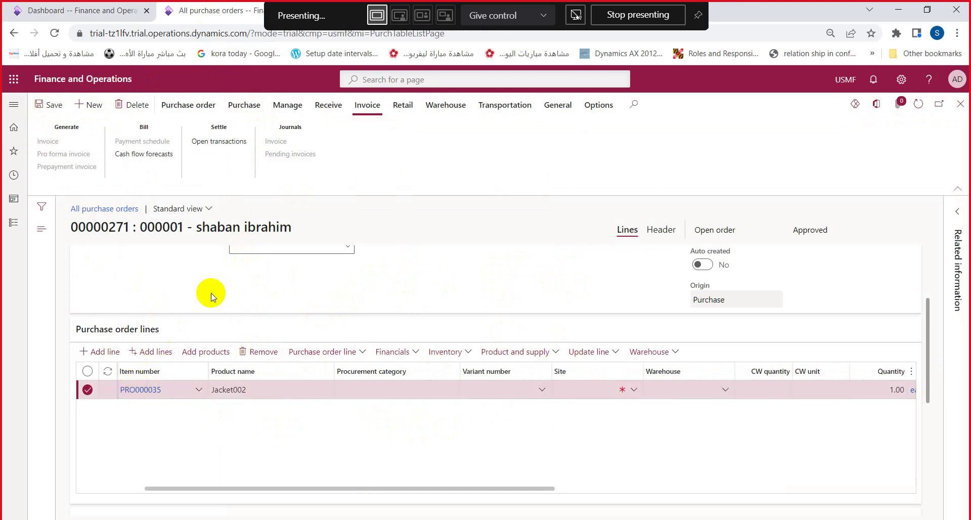
{"action": "left_click", "coordinate": [121, 389]}
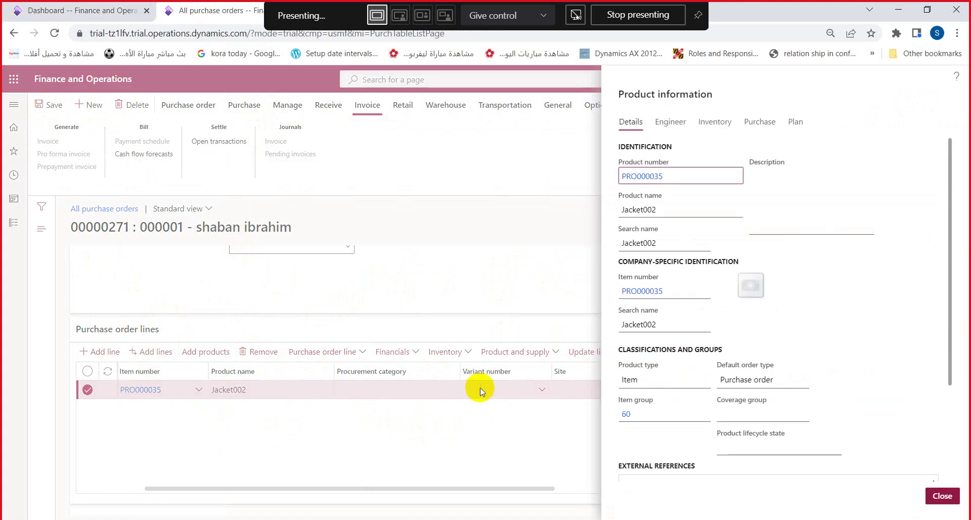
{"action": "left_click", "coordinate": [625, 297]}
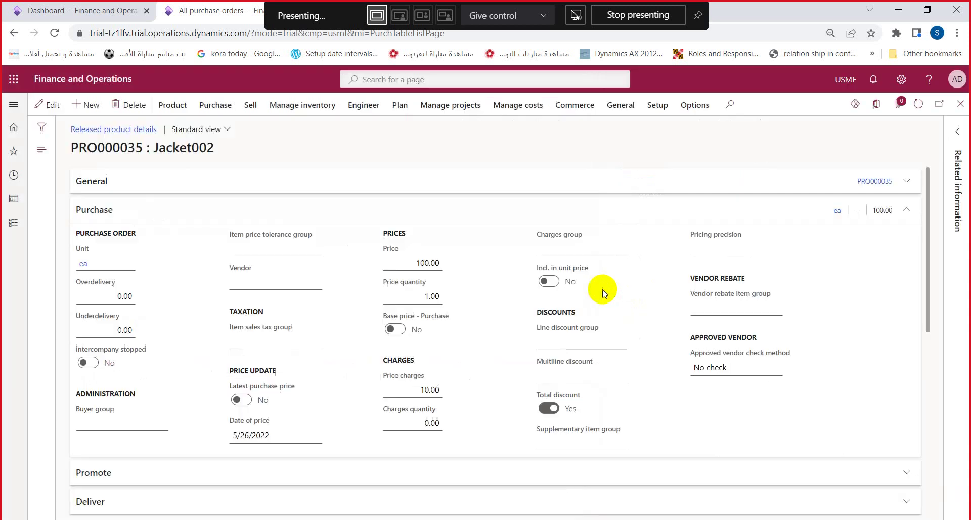
{"action": "scroll", "coordinate": [256, 351], "scroll_direction": "down", "scroll_amount": 3}
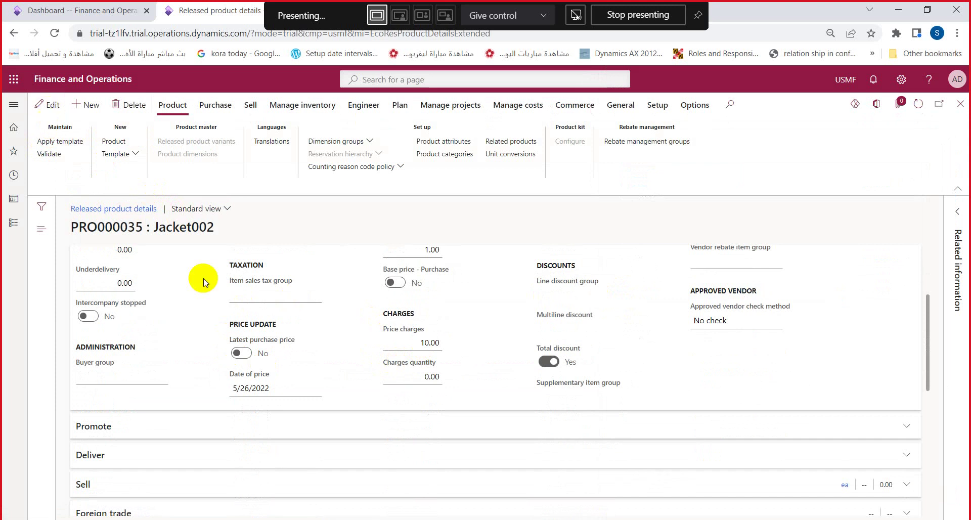
{"action": "left_click", "coordinate": [413, 342]}
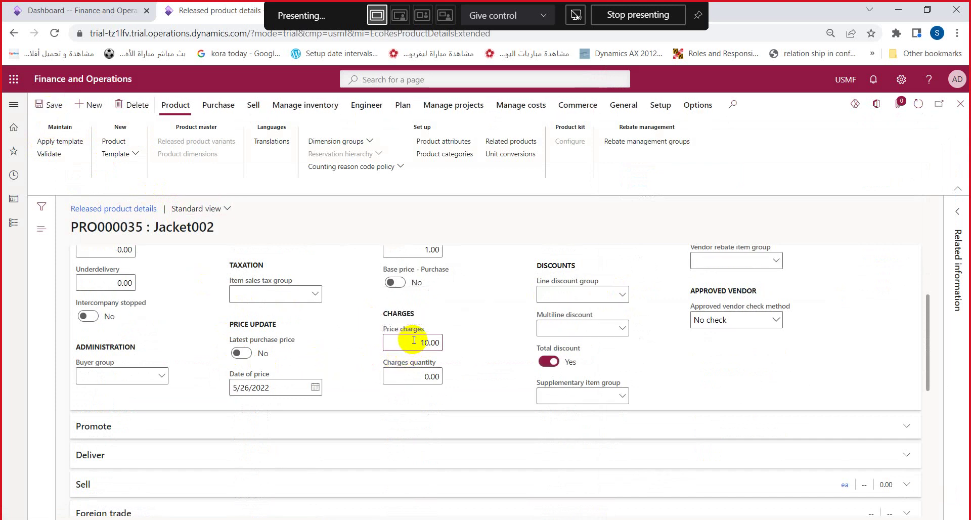
{"action": "left_click", "coordinate": [414, 341]}
{"action": "type", "text": "0"}
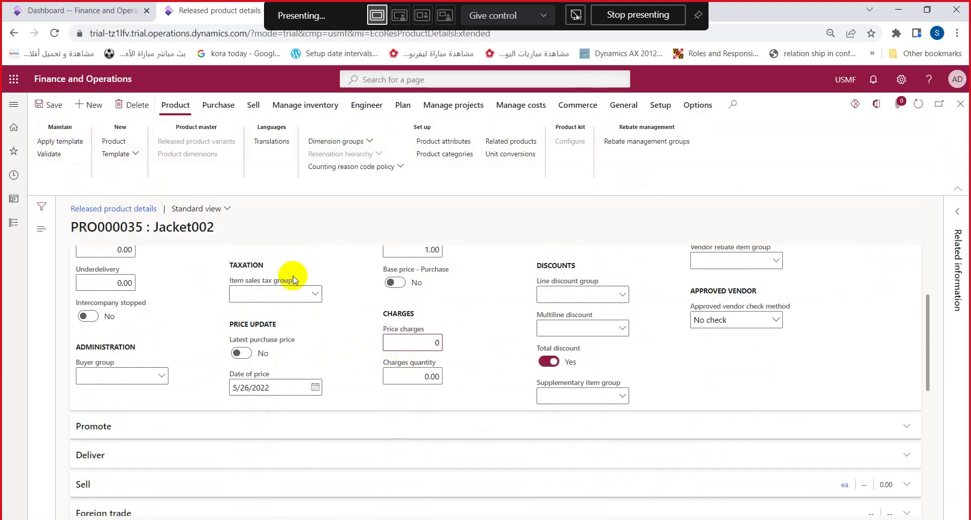
{"action": "left_click", "coordinate": [44, 108]}
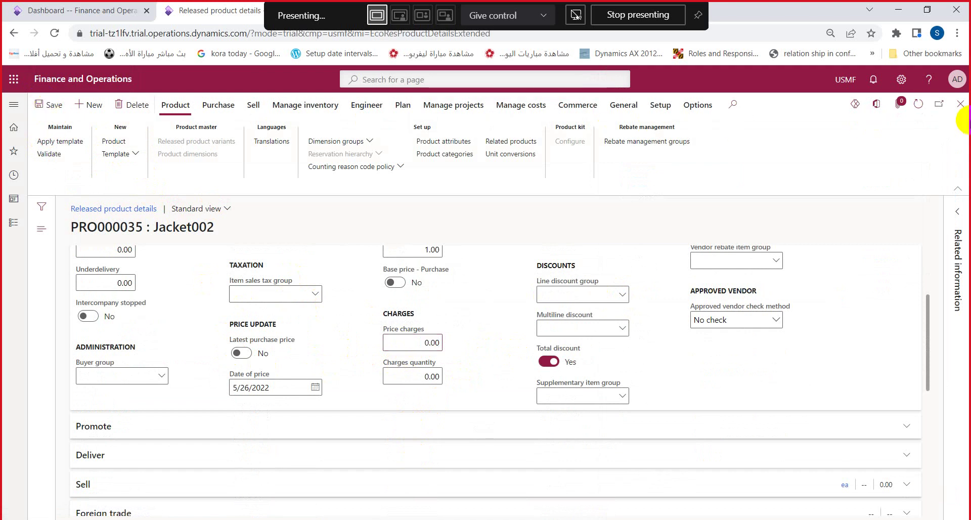
Step: Return from the released product to the purchase order and remove the existing PRO000035 line
{"action": "left_click", "coordinate": [960, 105]}
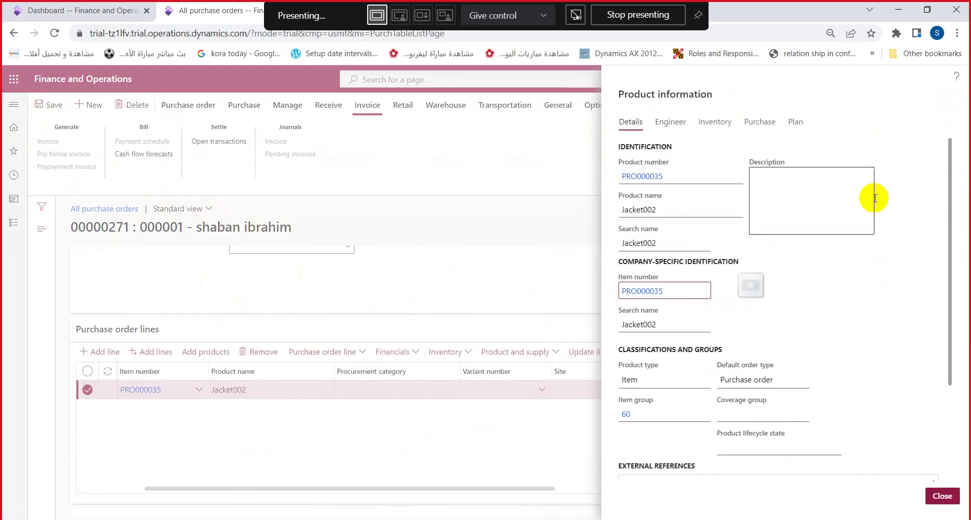
{"action": "left_click", "coordinate": [940, 494]}
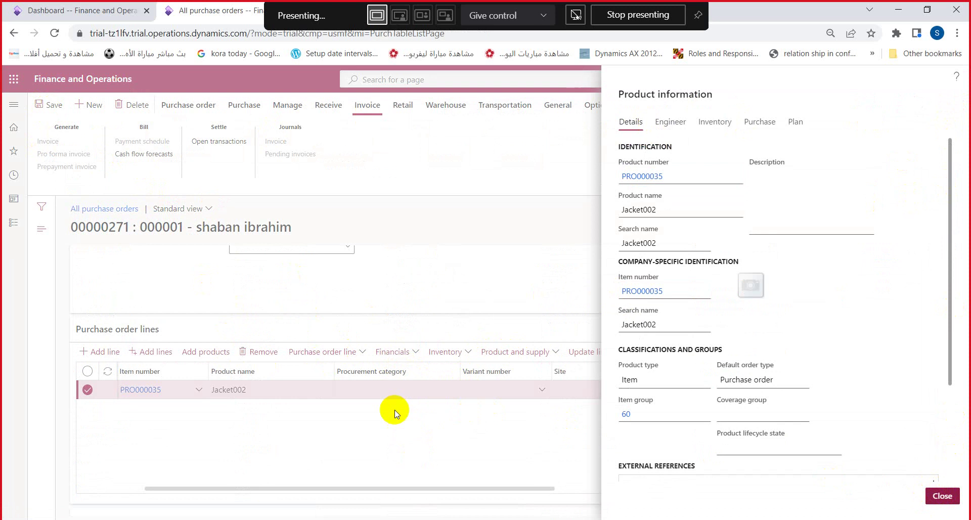
{"action": "left_click", "coordinate": [259, 351]}
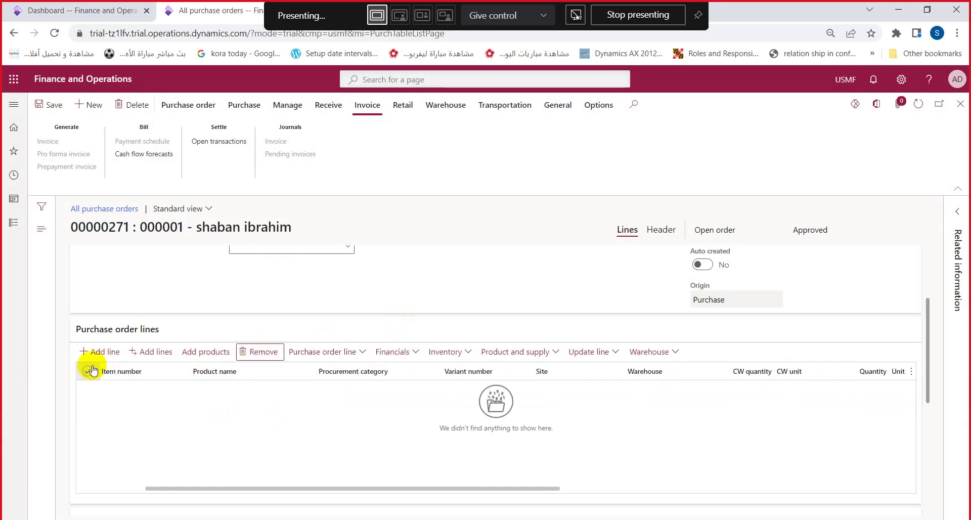
Step: Add a purchase order line for item PRO000035 with warehouse 71
{"action": "left_click", "coordinate": [185, 390]}
{"action": "type", "text": "PRO000035"}
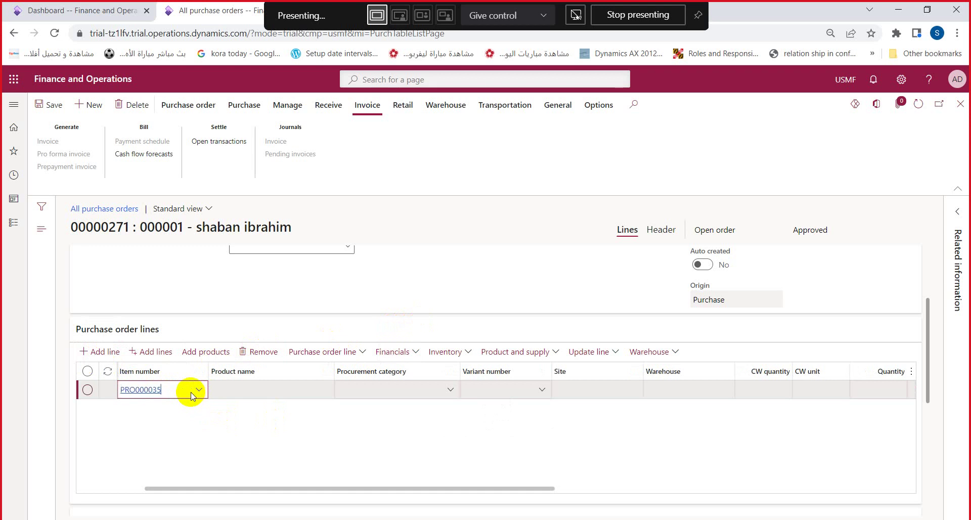
{"action": "key", "text": "Tab"}
{"action": "key", "text": "Tab"}
{"action": "key", "text": "Tab"}
{"action": "key", "text": "Tab"}
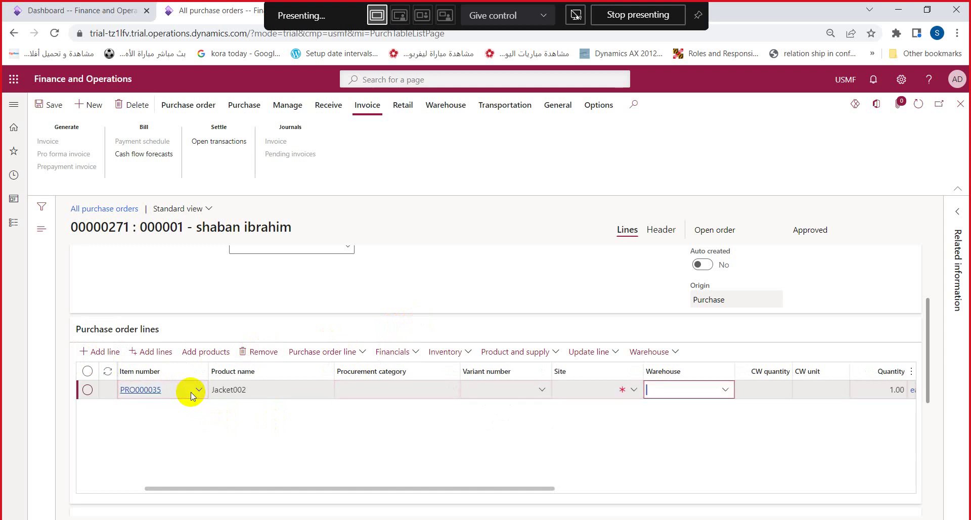
{"action": "type", "text": "71"}
{"action": "key", "text": "Tab"}
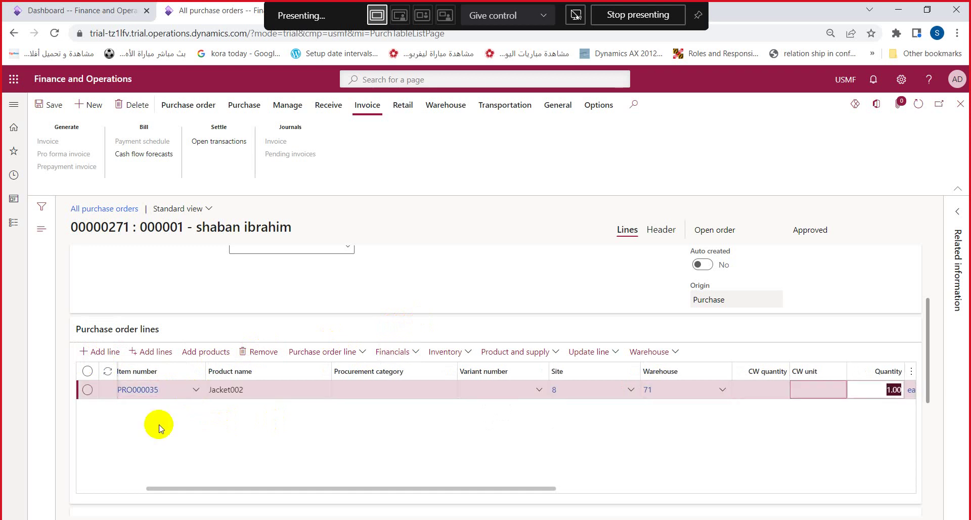
Step: Review the quantity, unit price and net amount of the new Jacket002 order line
{"action": "key", "text": "Tab"}
{"action": "key", "text": "Tab"}
{"action": "key", "text": "Tab"}
{"action": "key", "text": "Tab"}
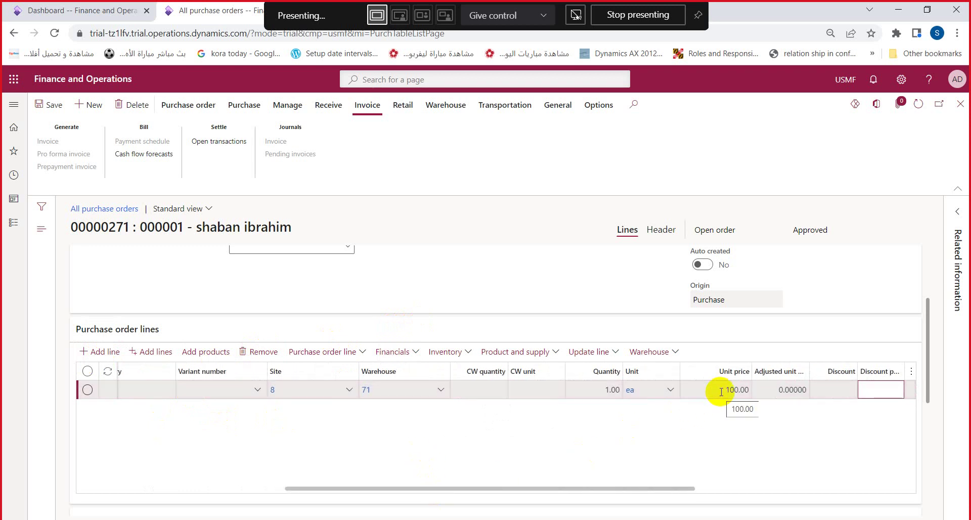
{"action": "key", "text": "Tab"}
{"action": "key", "text": "Tab"}
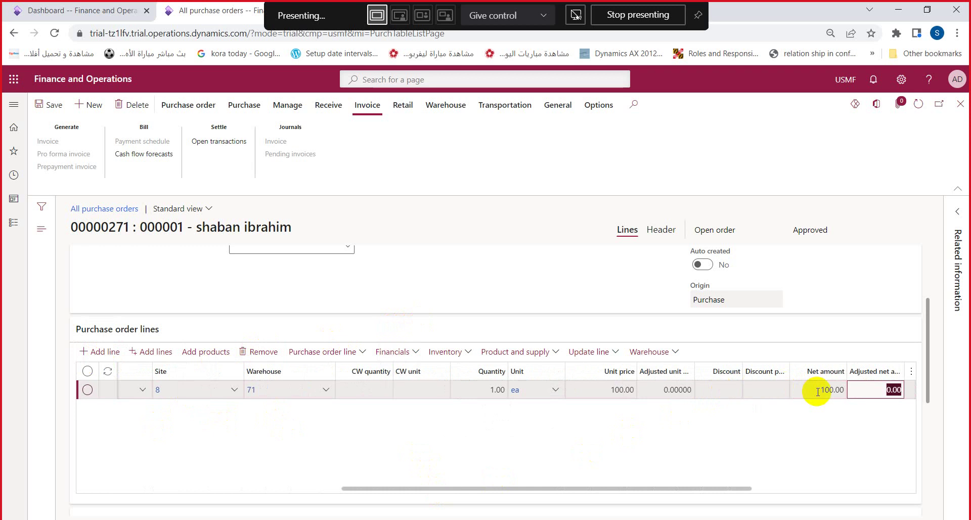
{"action": "left_click", "coordinate": [818, 389]}
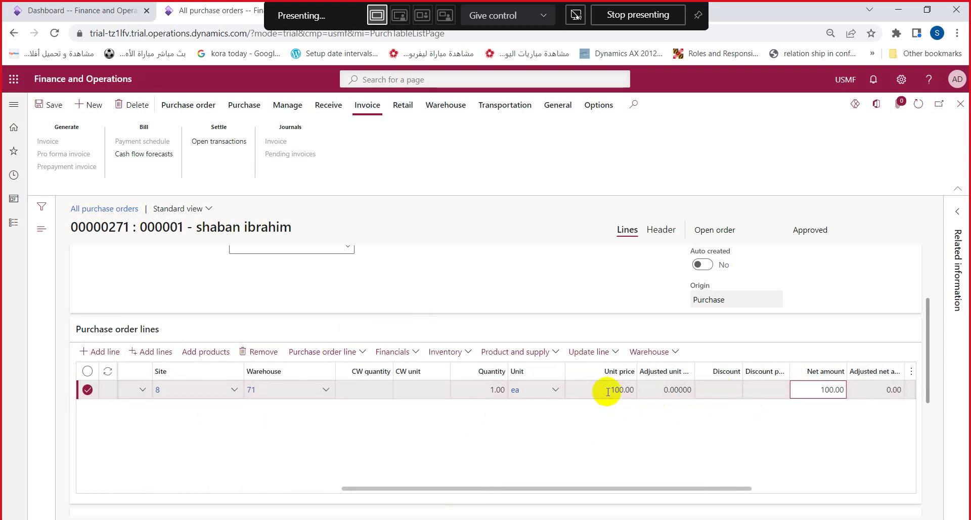
{"action": "left_click", "coordinate": [578, 486]}
{"action": "left_click_drag", "start_coordinate": [578, 487], "coordinate": [557, 484]}
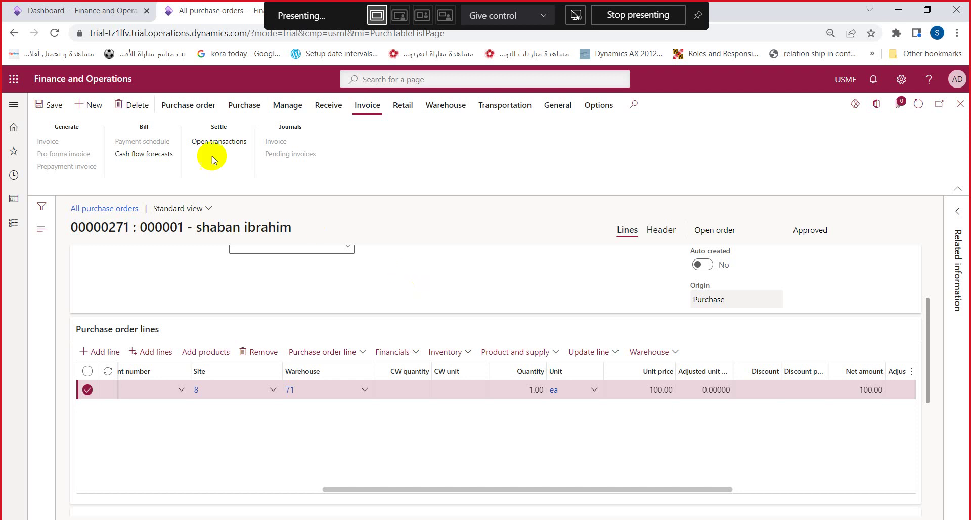
Step: Examine the purchase order totals, including subtotal, total discount, charges and sales tax, and close them
{"action": "left_click", "coordinate": [188, 105]}
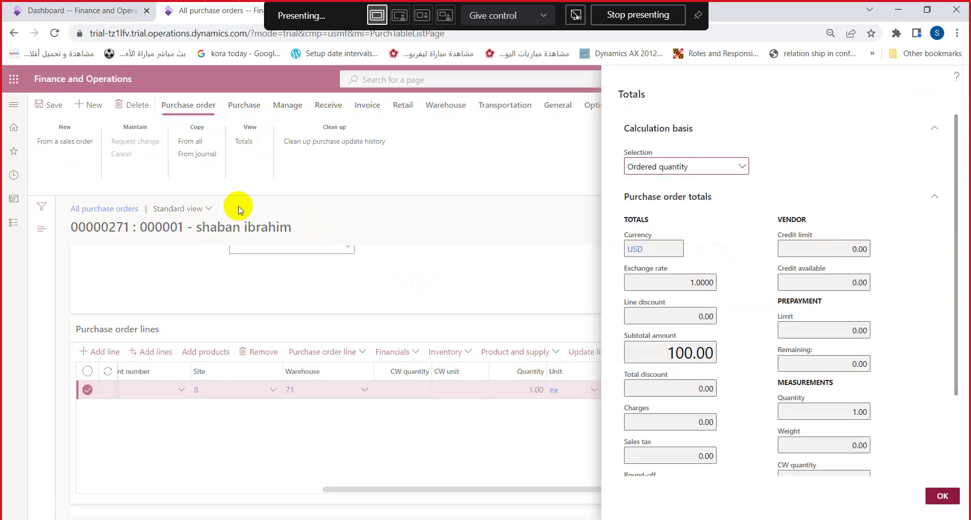
{"action": "left_click", "coordinate": [642, 346]}
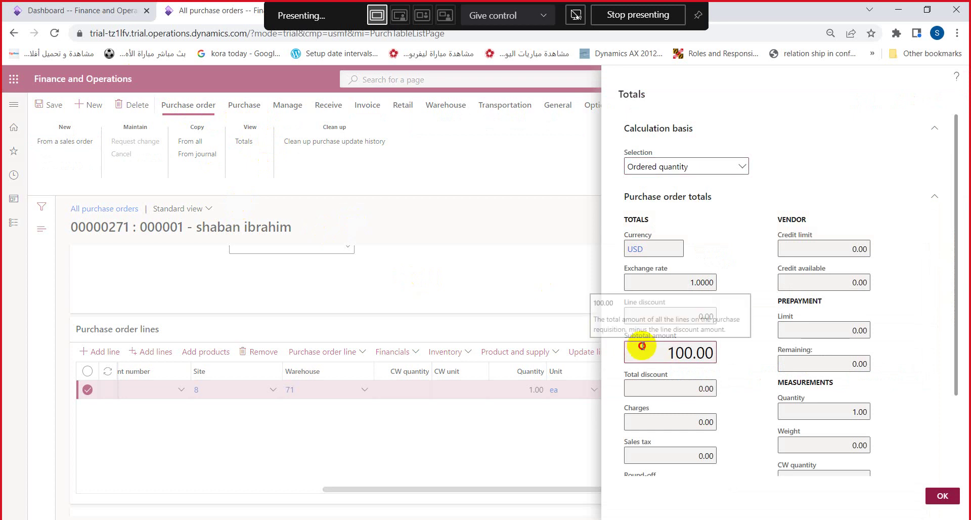
{"action": "left_click_drag", "start_coordinate": [641, 346], "coordinate": [723, 353]}
{"action": "left_click", "coordinate": [696, 389]}
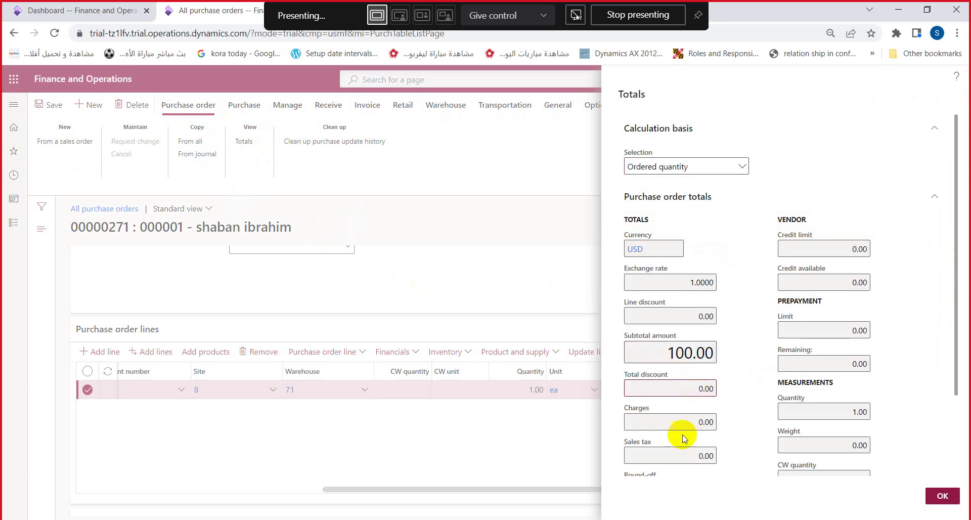
{"action": "left_click", "coordinate": [683, 427]}
{"action": "left_click", "coordinate": [685, 450]}
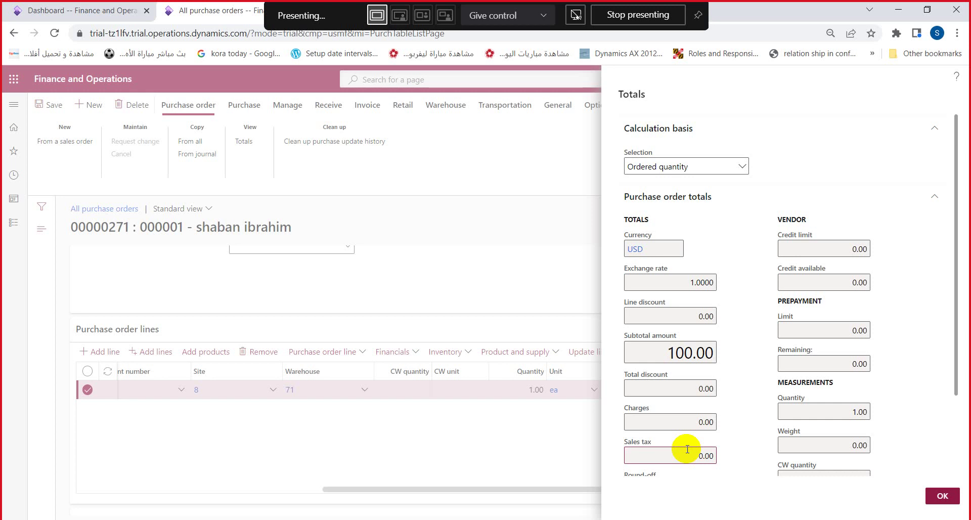
{"action": "left_click", "coordinate": [936, 498]}
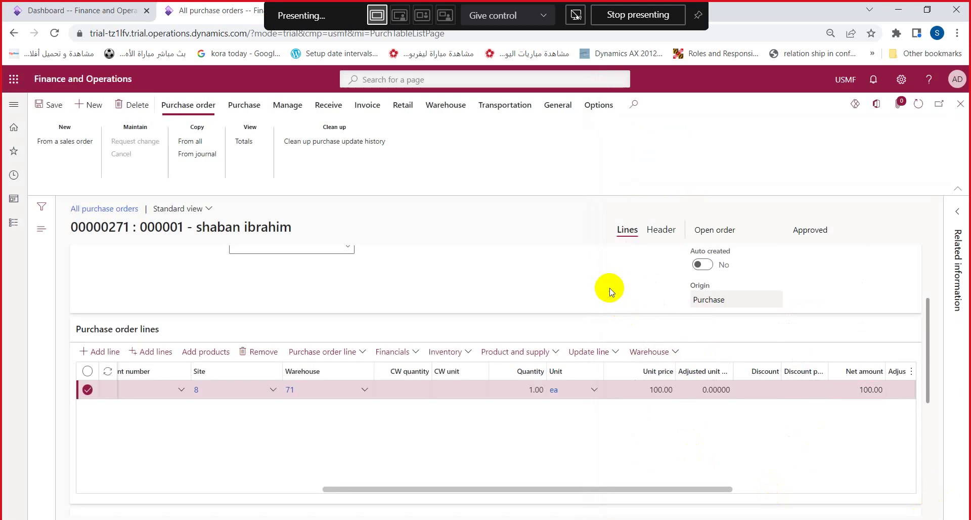
Step: Open the order's charges maintenance and select the Tr (Transportation) charges code for the charge line
{"action": "left_click", "coordinate": [254, 109]}
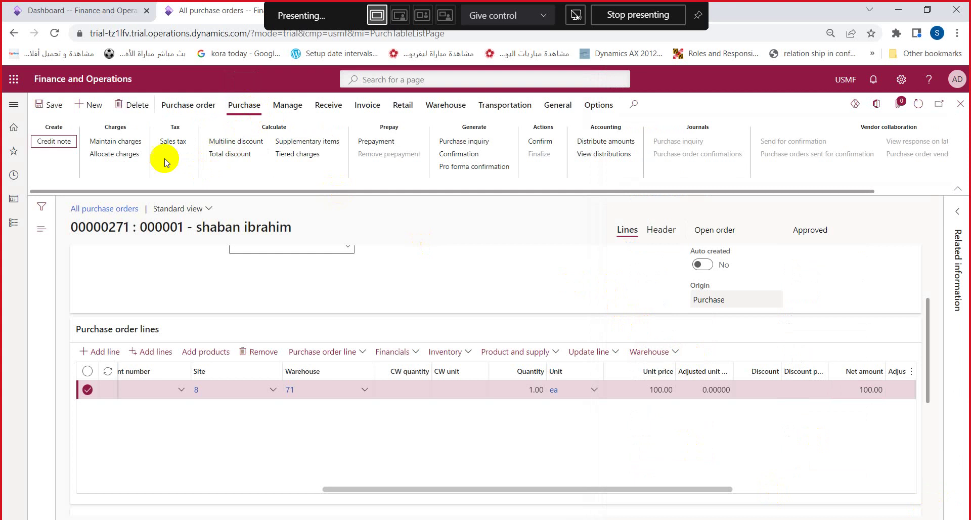
{"action": "left_click", "coordinate": [138, 145]}
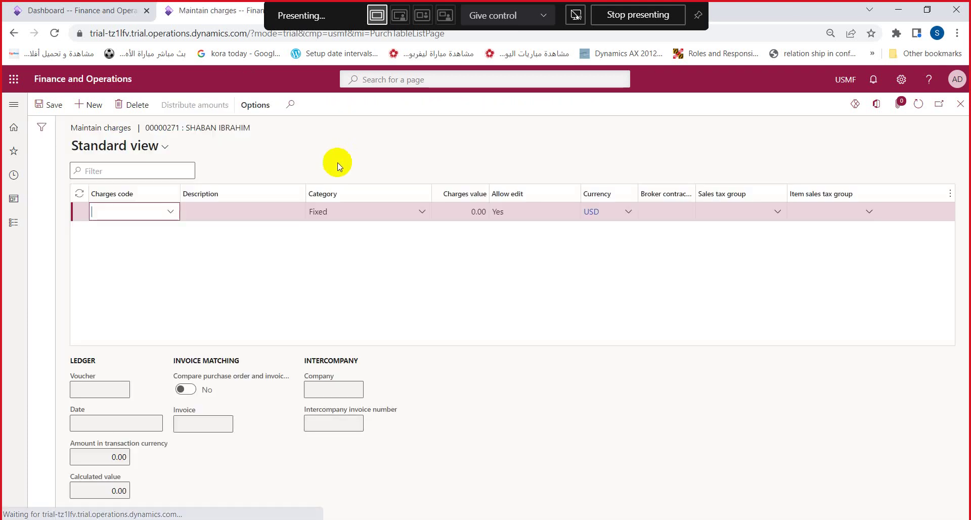
{"action": "left_click", "coordinate": [171, 211]}
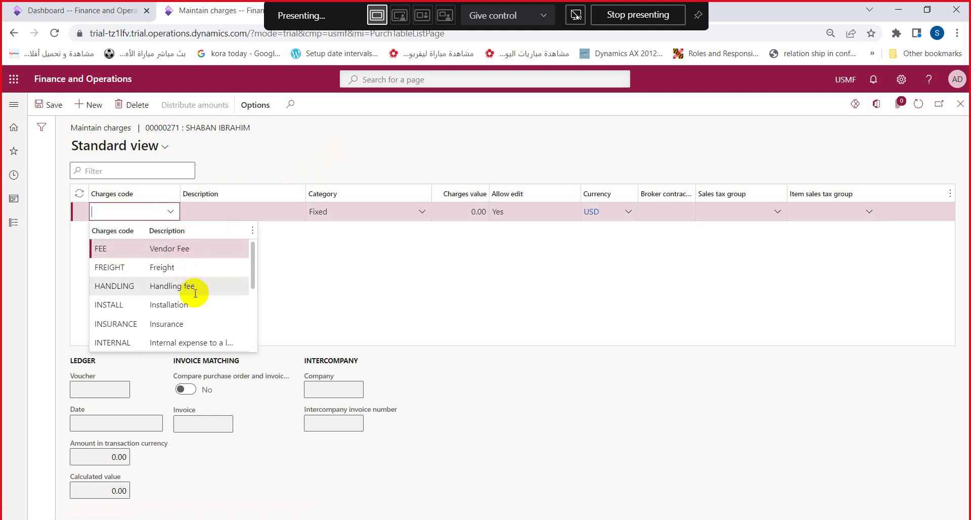
{"action": "scroll", "coordinate": [188, 299], "scroll_direction": "down", "scroll_amount": 3}
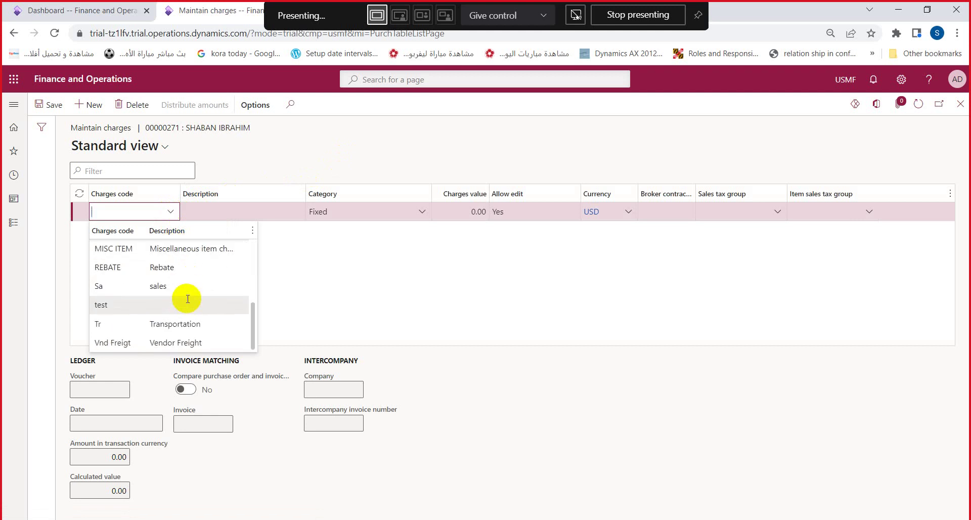
{"action": "left_click", "coordinate": [183, 328]}
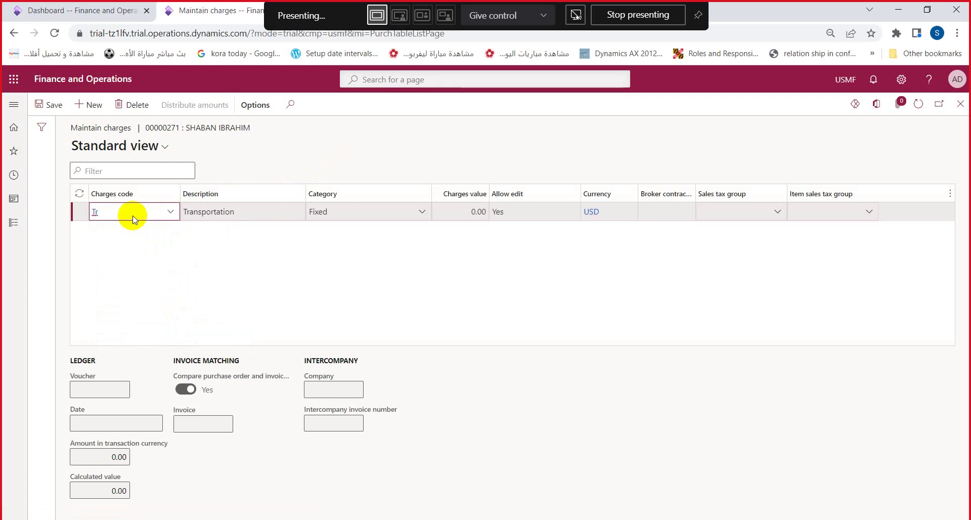
Step: Set the Transportation charge's value to 10 and save the charge line
{"action": "left_click", "coordinate": [250, 215]}
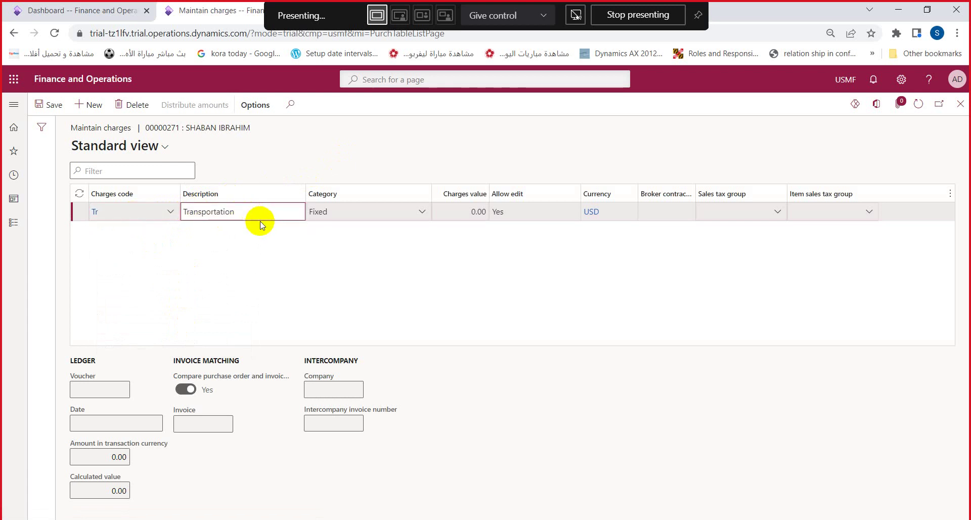
{"action": "left_click", "coordinate": [452, 213]}
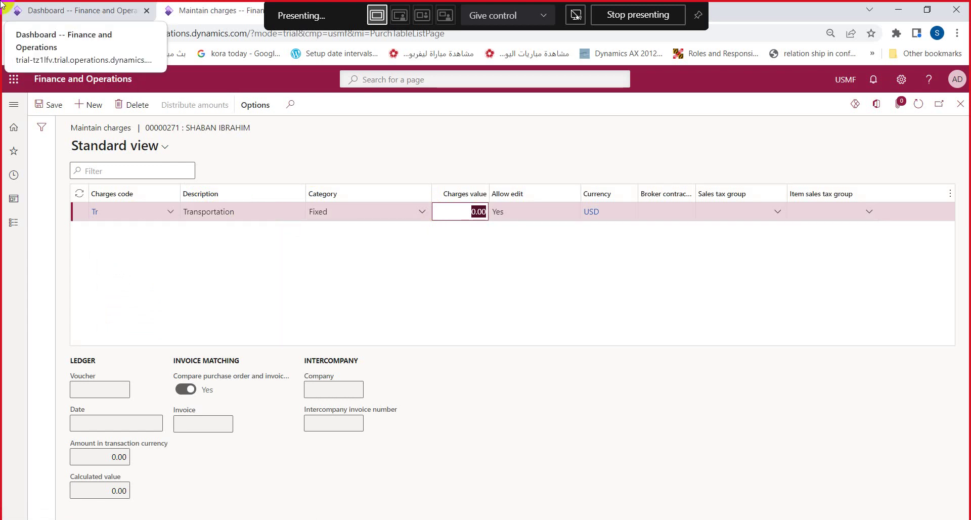
{"action": "type", "text": "10"}
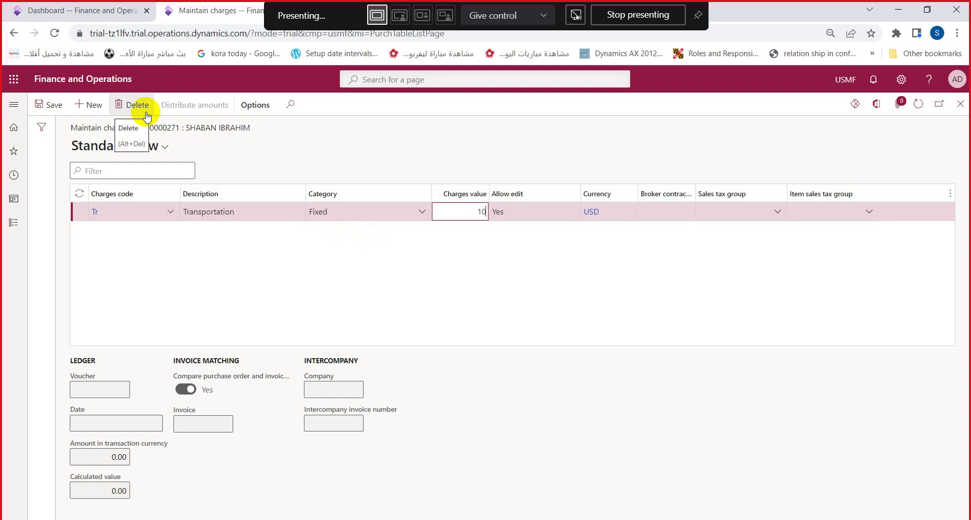
{"action": "left_click", "coordinate": [146, 118]}
{"action": "left_click", "coordinate": [146, 117]}
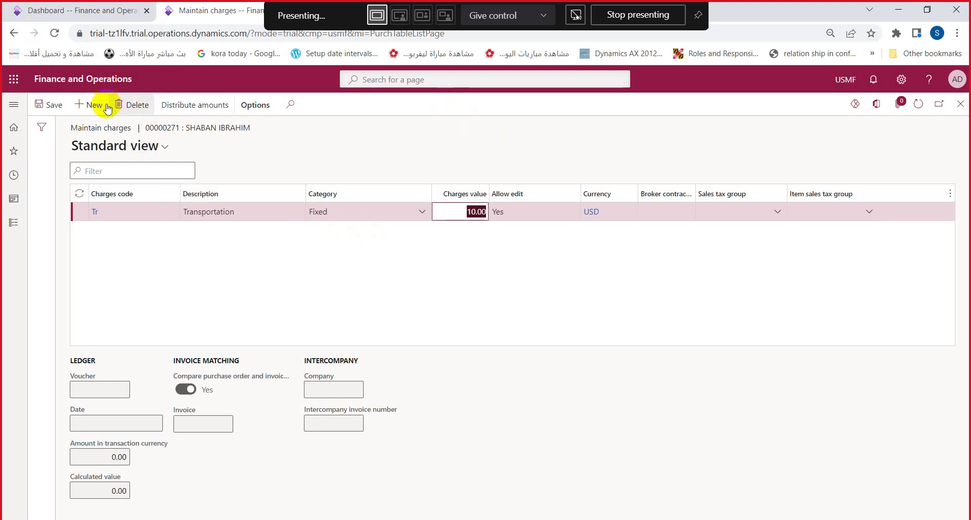
{"action": "left_click", "coordinate": [56, 108]}
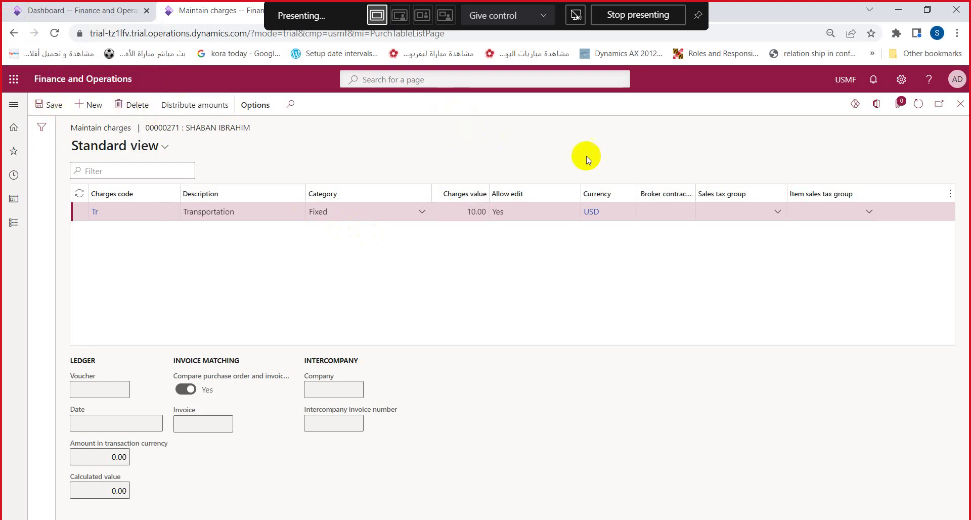
Step: Leave the charges page and review the charges amount in the purchase order totals
{"action": "left_click", "coordinate": [959, 105]}
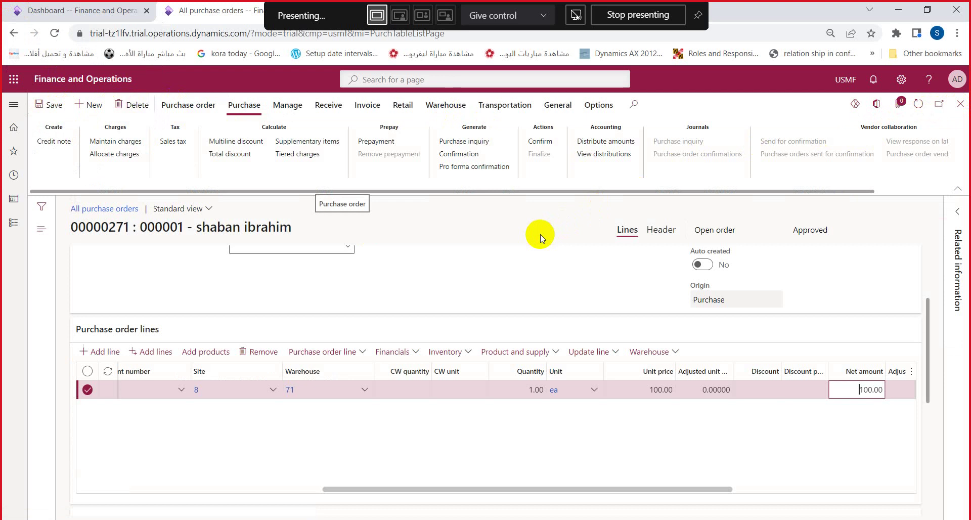
{"action": "left_click", "coordinate": [209, 105]}
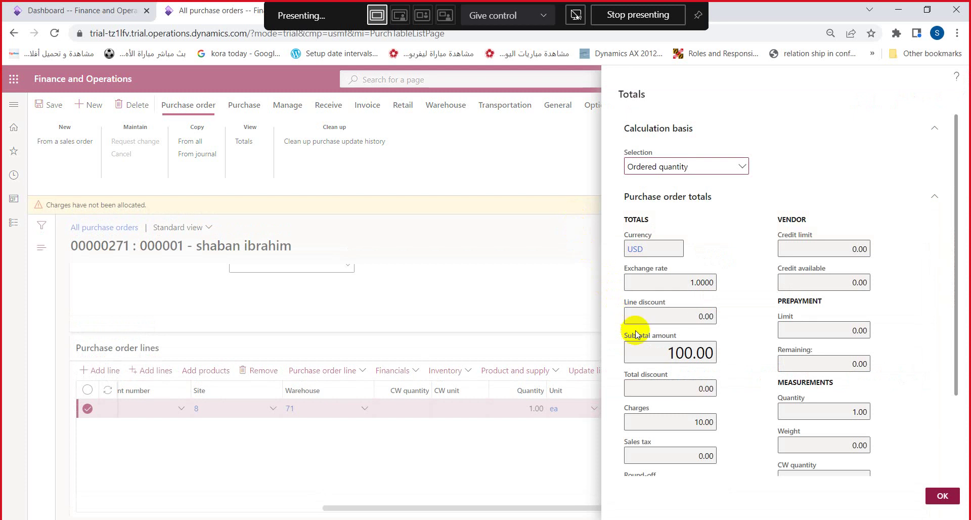
{"action": "left_click", "coordinate": [676, 417]}
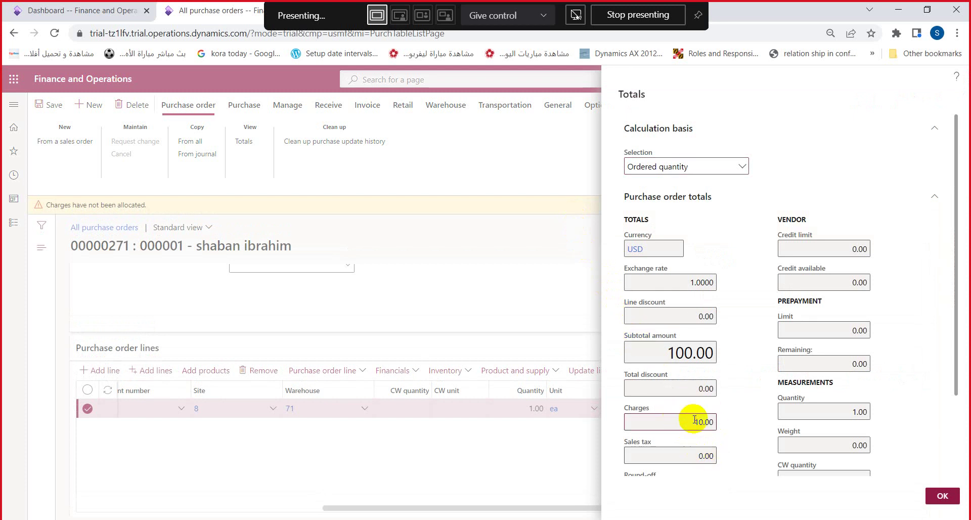
{"action": "double_click", "coordinate": [695, 421]}
{"action": "left_click", "coordinate": [940, 494]}
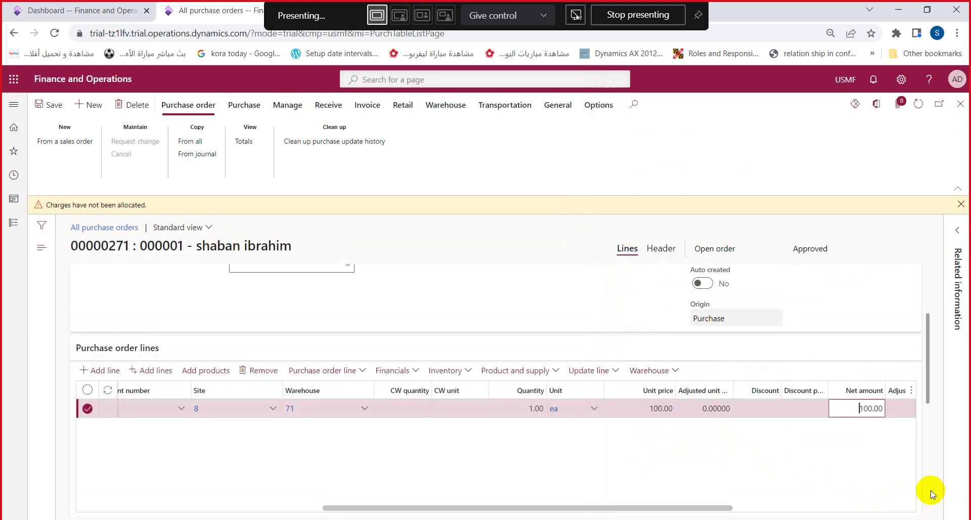
{"action": "left_click", "coordinate": [960, 204]}
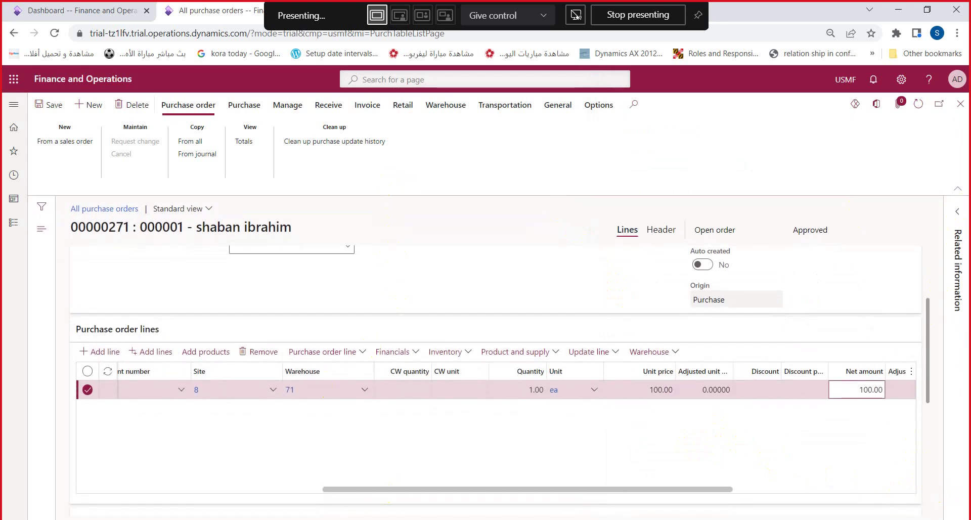
Step: Add a second purchase order line for item PRO000035
{"action": "left_click", "coordinate": [746, 390]}
{"action": "key", "text": "alt+n"}
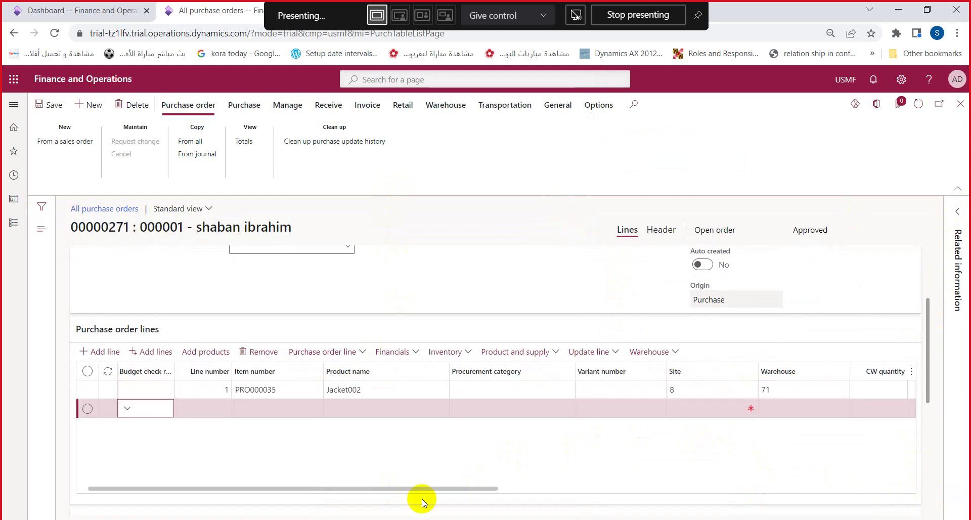
{"action": "left_click", "coordinate": [241, 410]}
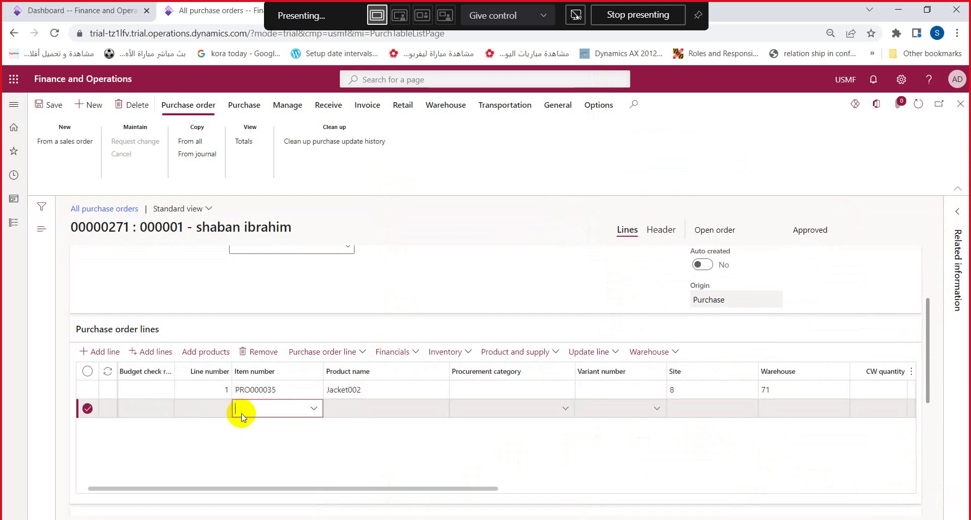
{"action": "type", "text": "PRO000035"}
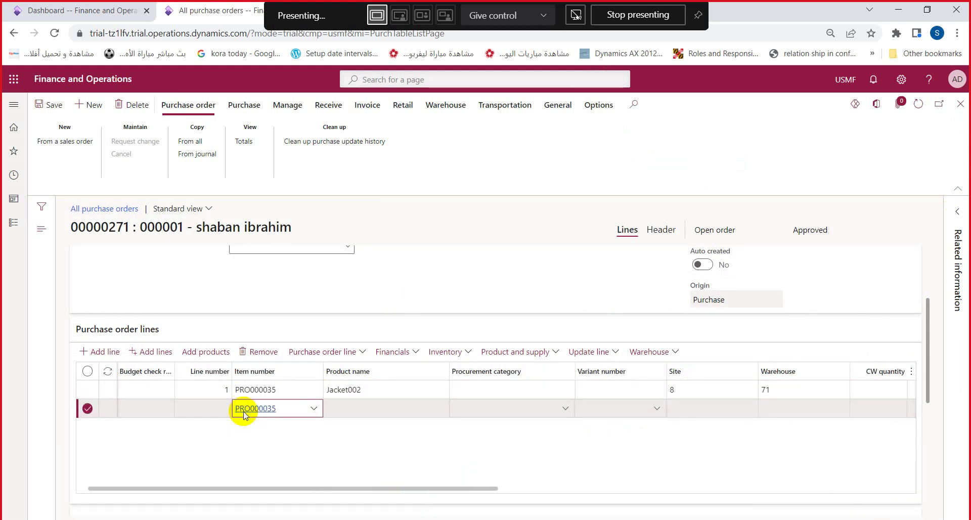
{"action": "key", "text": "Tab"}
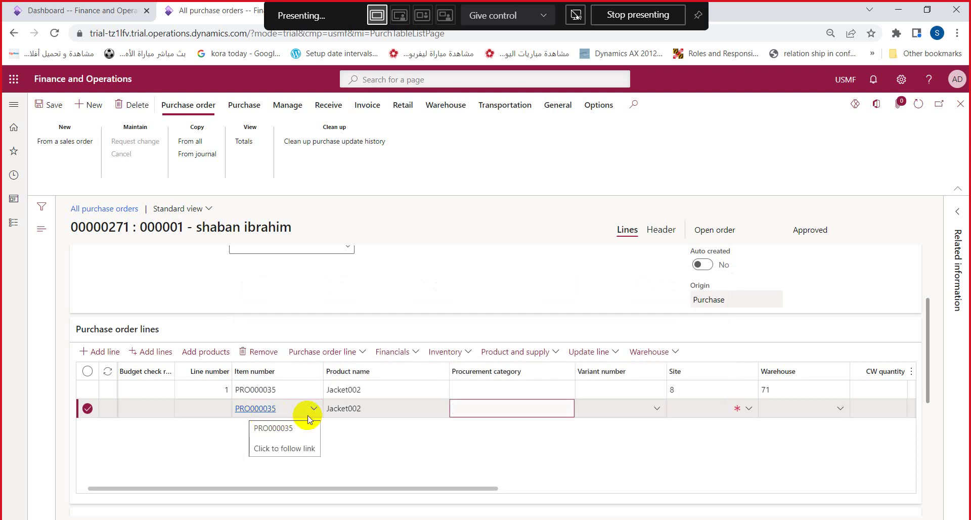
{"action": "left_click", "coordinate": [316, 416]}
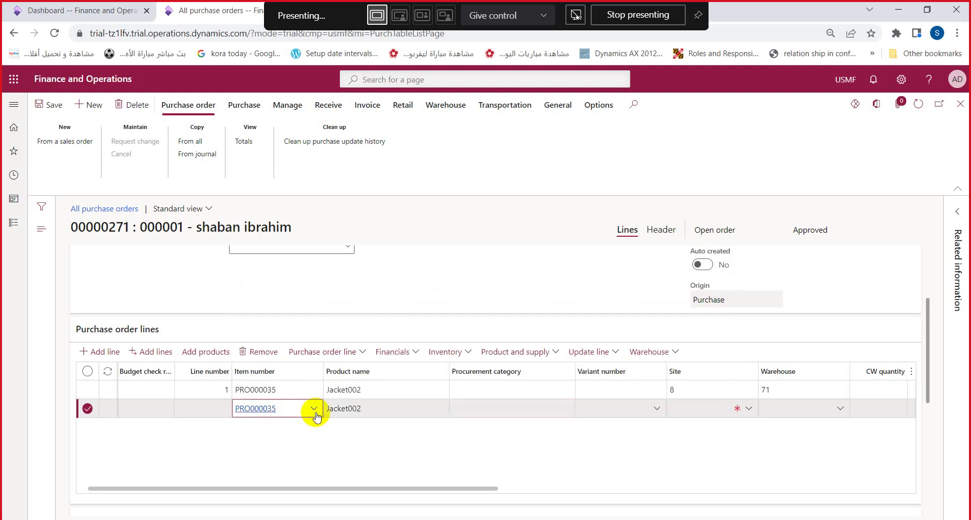
{"action": "left_click", "coordinate": [314, 409]}
{"action": "left_click_drag", "start_coordinate": [278, 409], "coordinate": [233, 410]}
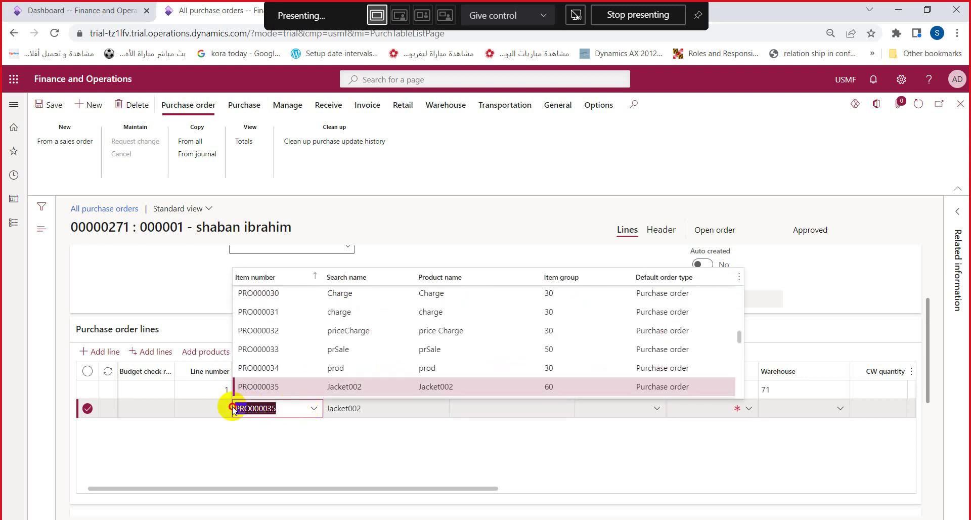
{"action": "left_click", "coordinate": [480, 412]}
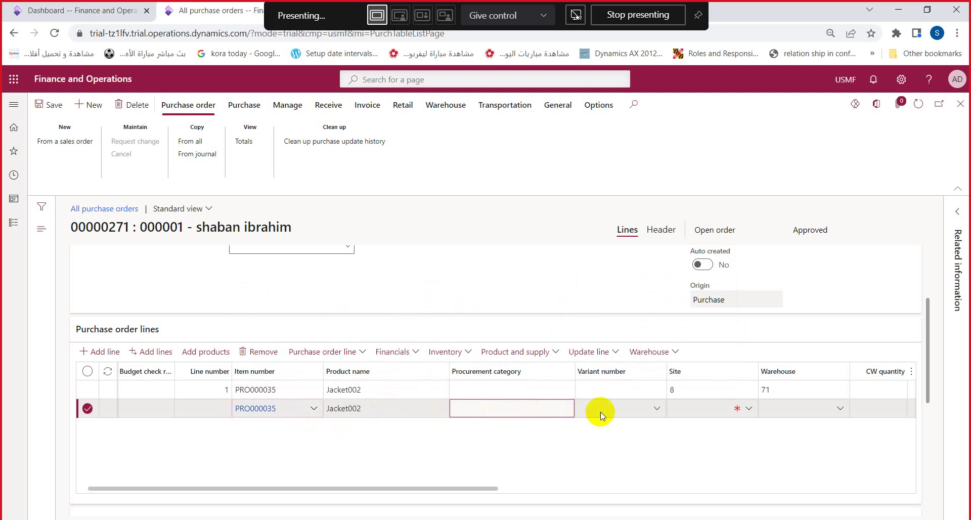
Step: Set the new order line's warehouse to 71 and its quantity to 10
{"action": "left_click", "coordinate": [772, 412]}
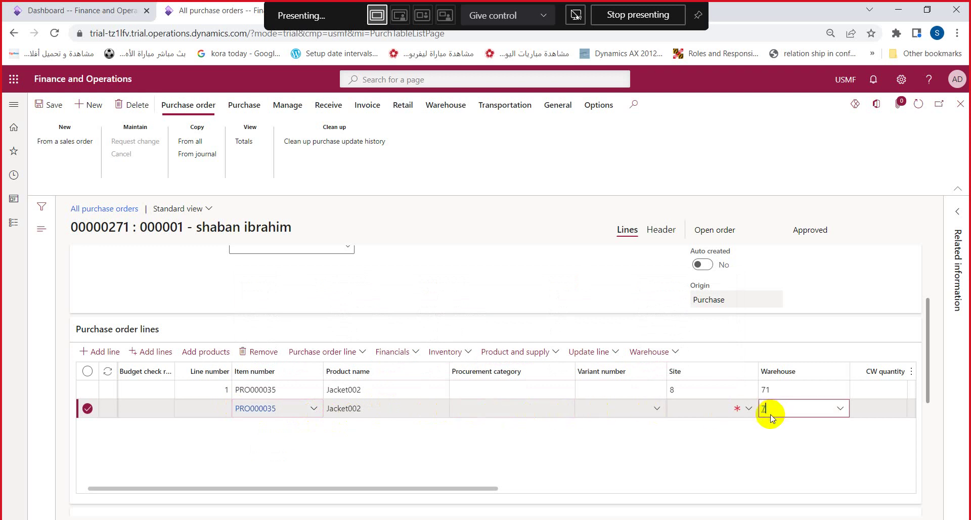
{"action": "type", "text": "71"}
{"action": "key", "text": "Tab"}
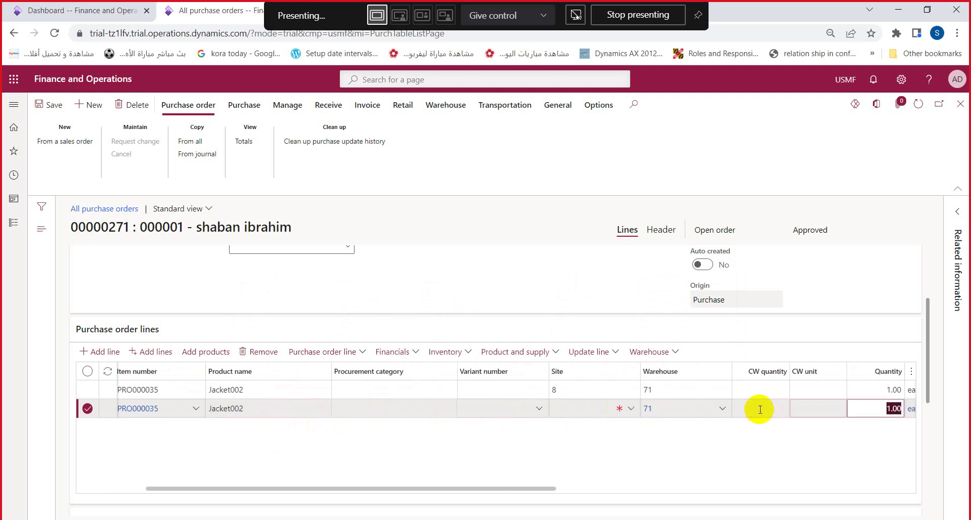
{"action": "type", "text": "10"}
{"action": "key", "text": "Tab"}
{"action": "key", "text": "Tab"}
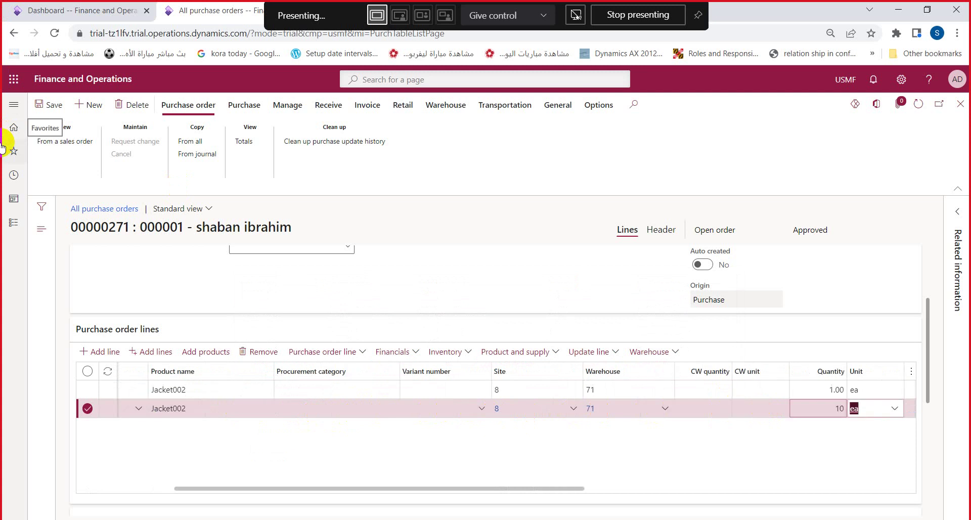
{"action": "key", "text": "Tab"}
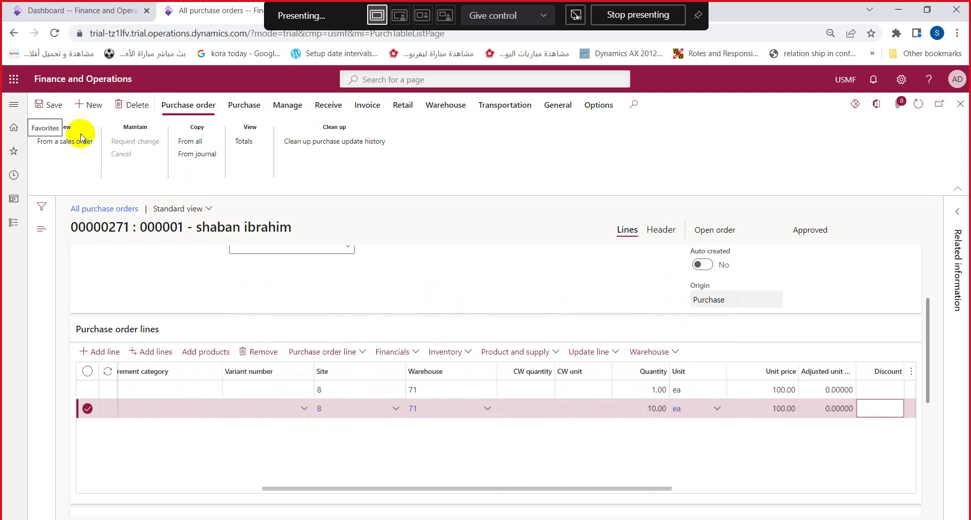
Step: Set the quantity of the first purchase order line to 5
{"action": "left_click", "coordinate": [632, 389]}
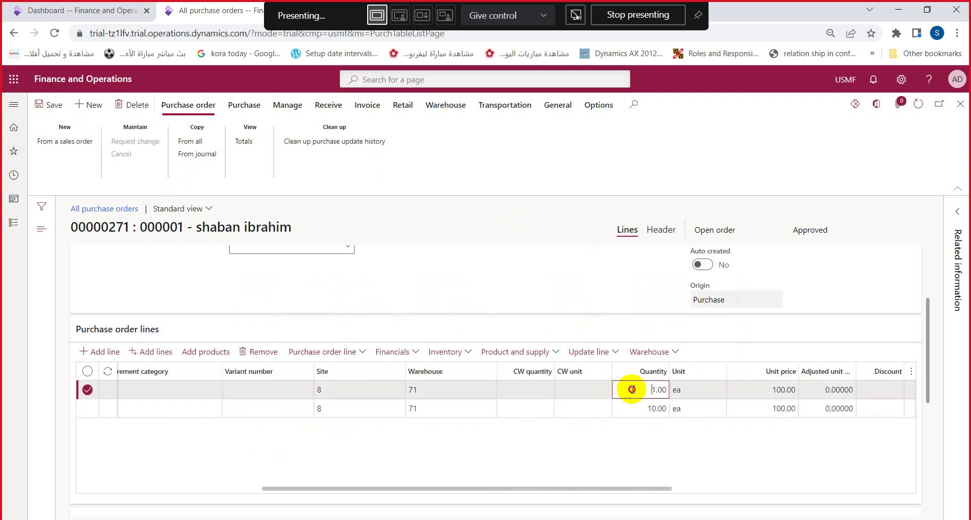
{"action": "type", "text": "5"}
{"action": "key", "text": "Tab"}
{"action": "key", "text": "Tab"}
{"action": "key", "text": "Tab"}
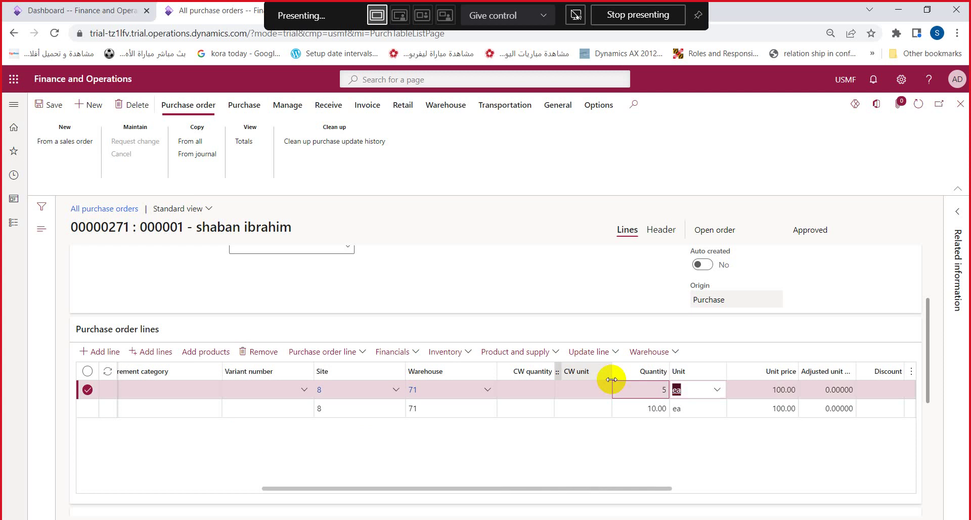
{"action": "key", "text": "Tab"}
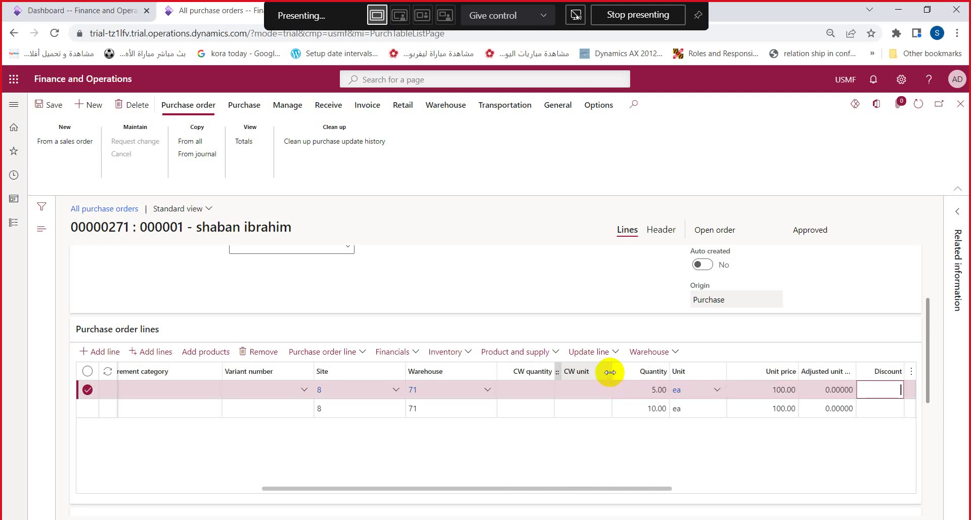
{"action": "left_click", "coordinate": [610, 371]}
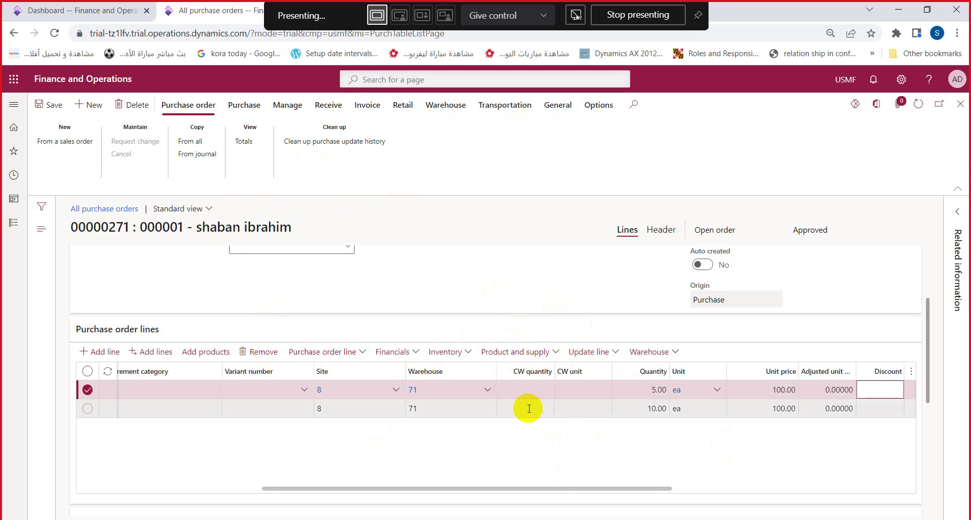
Step: Try to confirm the purchase order, and read the posting message details before dismissing them
{"action": "left_click_drag", "start_coordinate": [520, 485], "coordinate": [556, 461]}
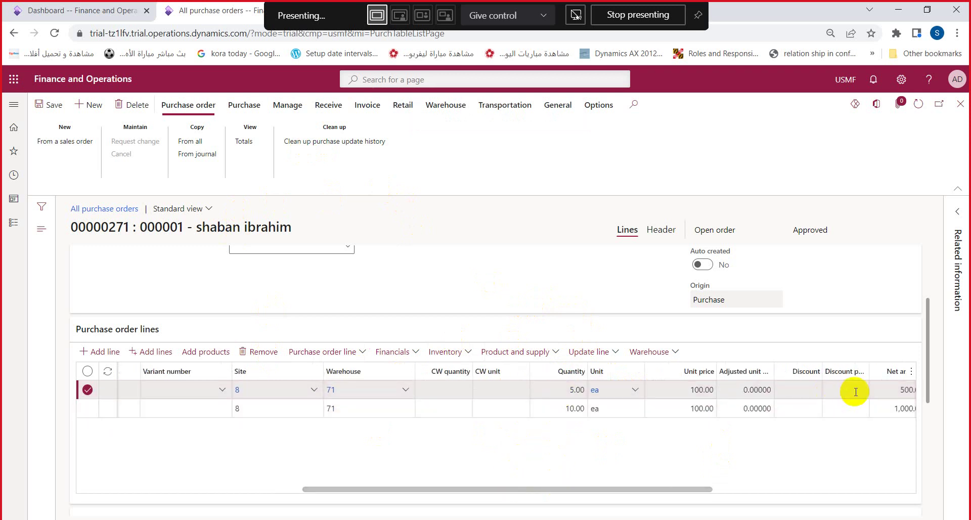
{"action": "left_click_drag", "start_coordinate": [655, 487], "coordinate": [165, 149]}
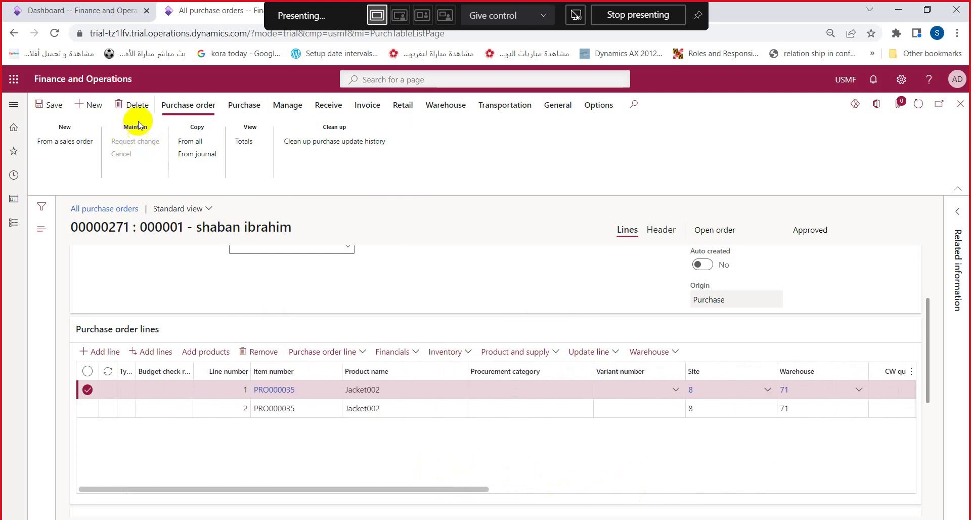
{"action": "left_click", "coordinate": [244, 105]}
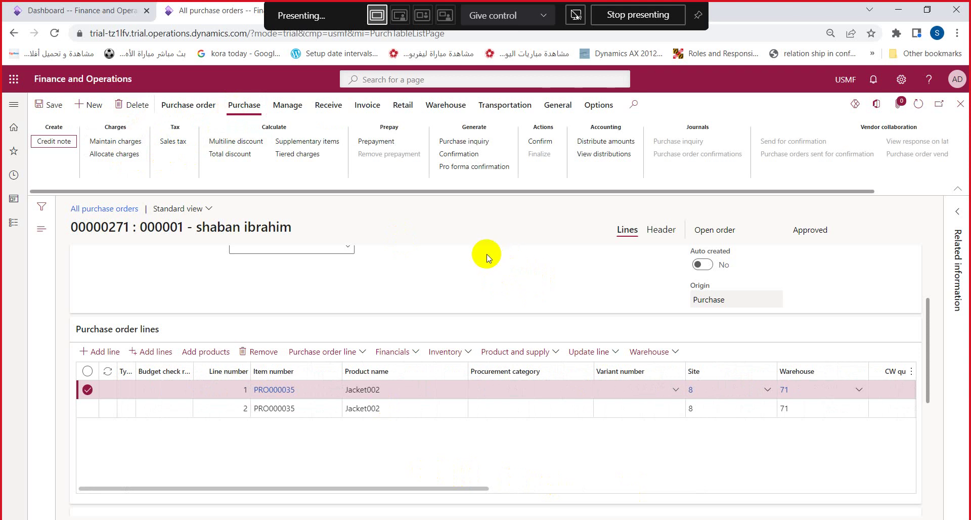
{"action": "left_click", "coordinate": [540, 142]}
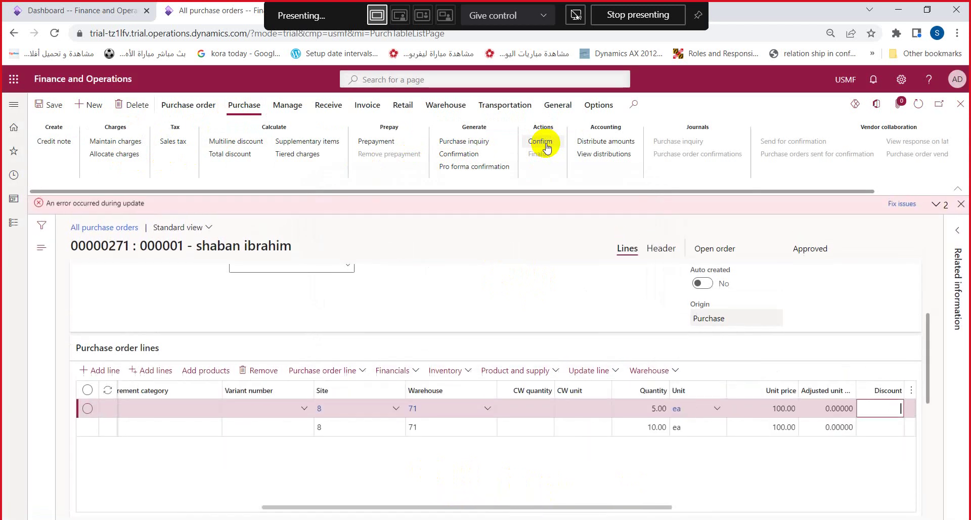
{"action": "left_click", "coordinate": [936, 204]}
{"action": "left_click", "coordinate": [935, 224]}
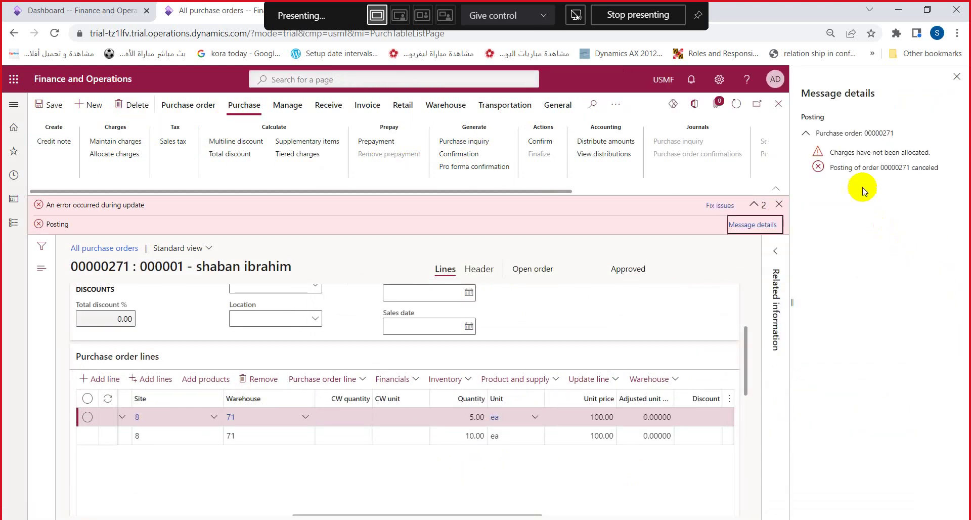
{"action": "left_click", "coordinate": [956, 77]}
{"action": "left_click", "coordinate": [959, 206]}
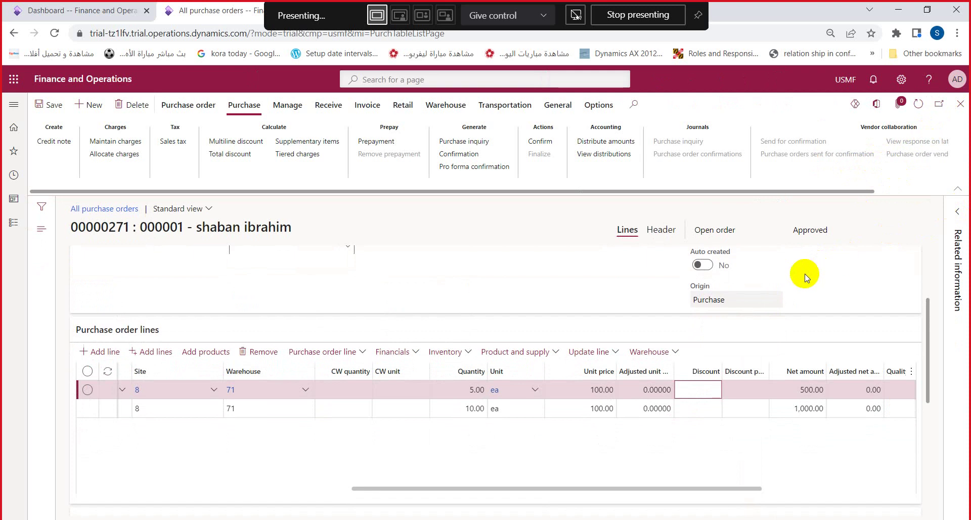
Step: Examine the charges allocation methods for the order lines, and leave the dialog without allocating
{"action": "left_click", "coordinate": [113, 154]}
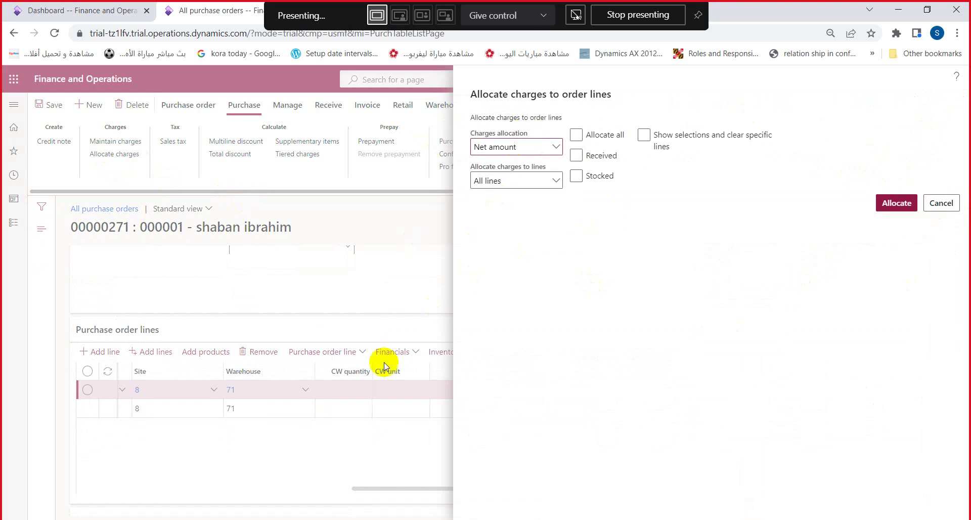
{"action": "left_click", "coordinate": [557, 150]}
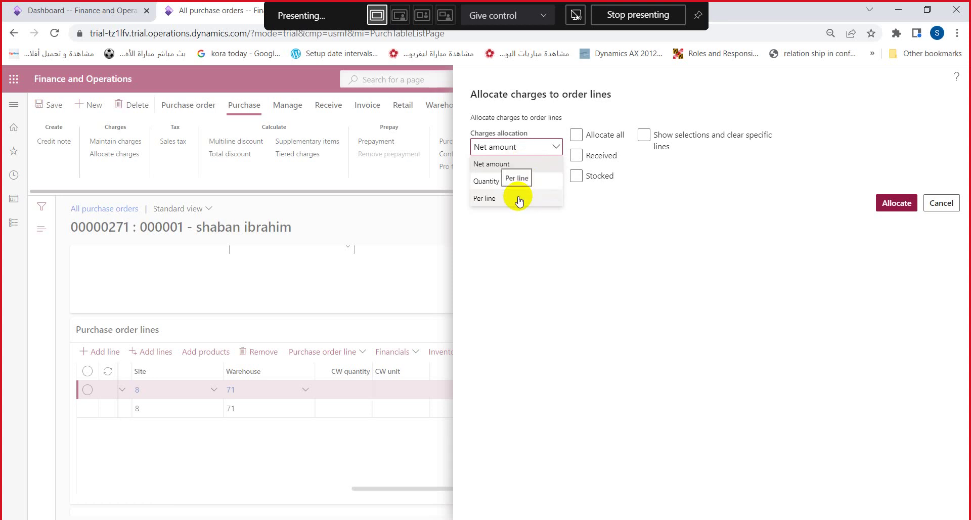
{"action": "left_click", "coordinate": [512, 169]}
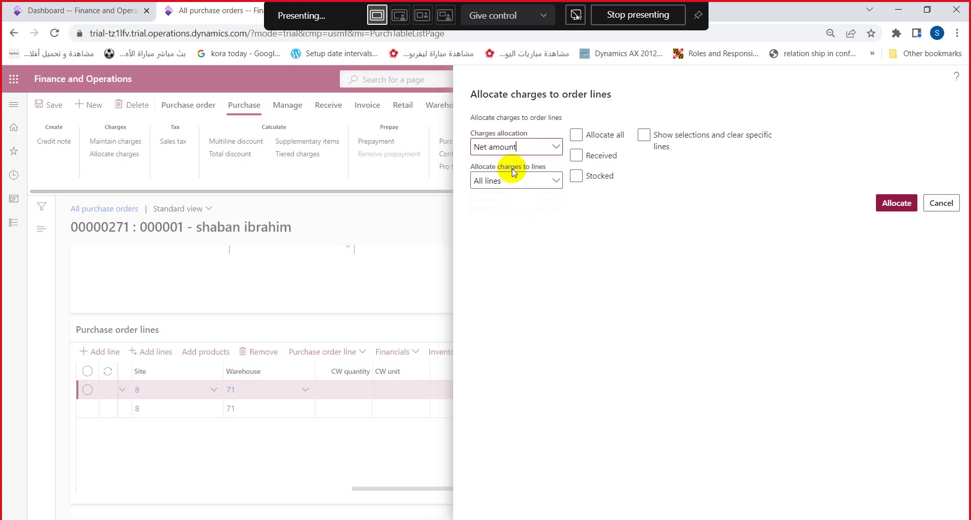
{"action": "left_click", "coordinate": [941, 203]}
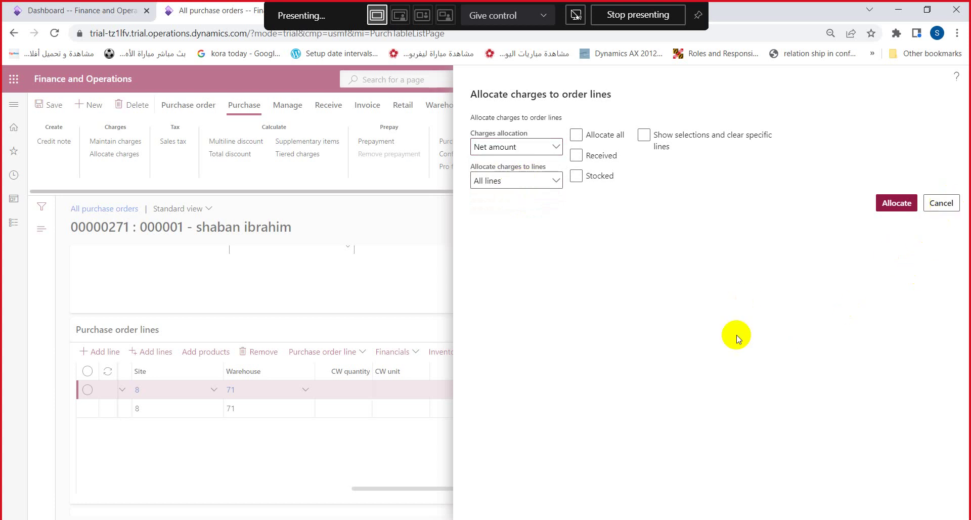
Step: Compare the net amounts of the two purchase order lines
{"action": "left_click_drag", "start_coordinate": [466, 488], "coordinate": [552, 489]}
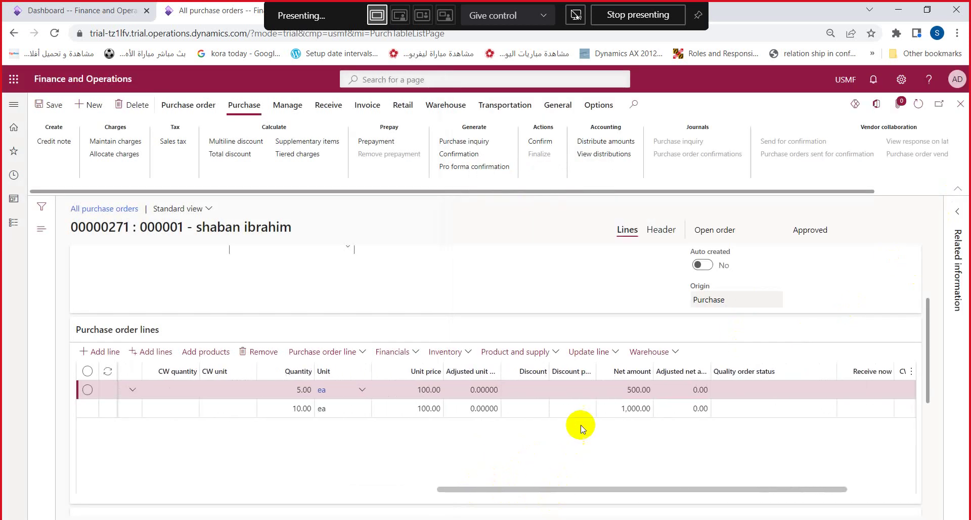
{"action": "left_click", "coordinate": [621, 390]}
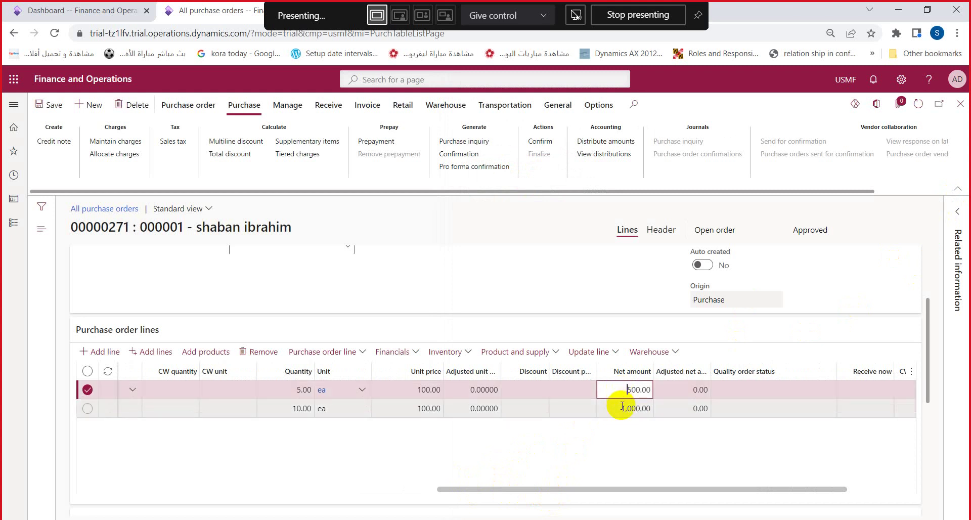
{"action": "key", "text": "Down"}
{"action": "left_click", "coordinate": [624, 391]}
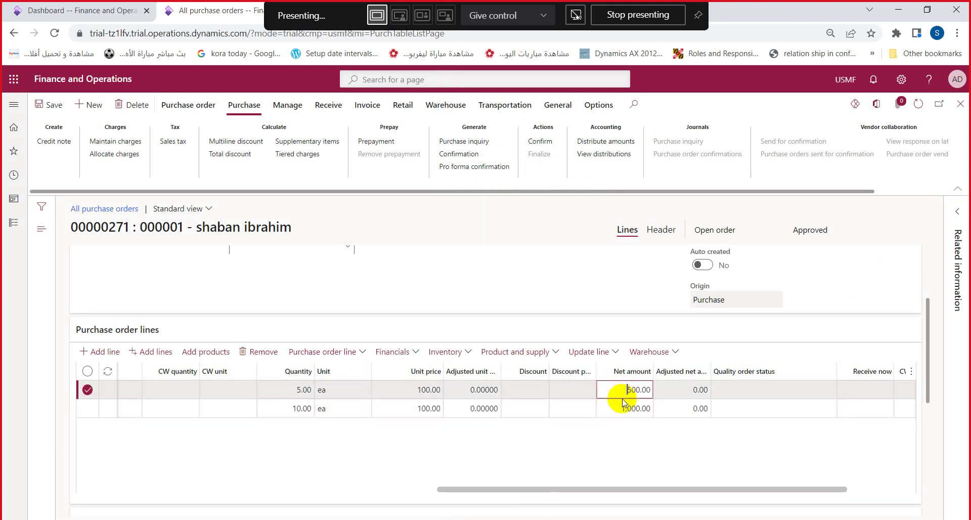
{"action": "left_click", "coordinate": [620, 408]}
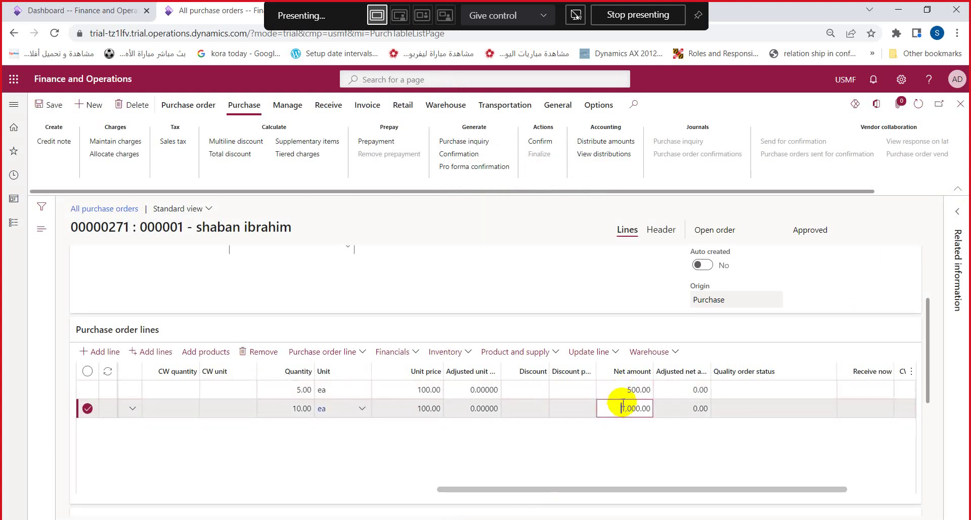
{"action": "left_click", "coordinate": [623, 391]}
{"action": "left_click", "coordinate": [617, 409]}
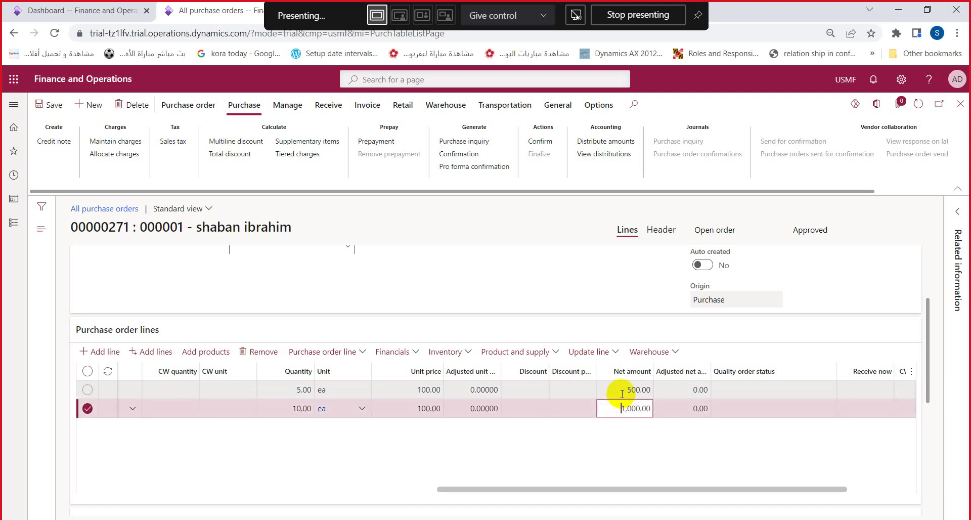
Step: Compare the net amounts and quantities of the two purchase order lines
{"action": "left_click", "coordinate": [622, 391]}
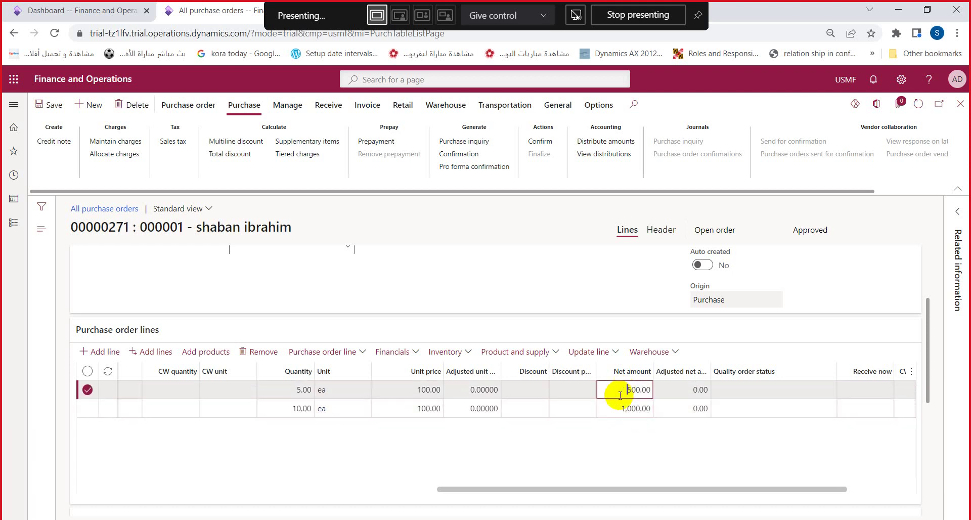
{"action": "left_click", "coordinate": [617, 410]}
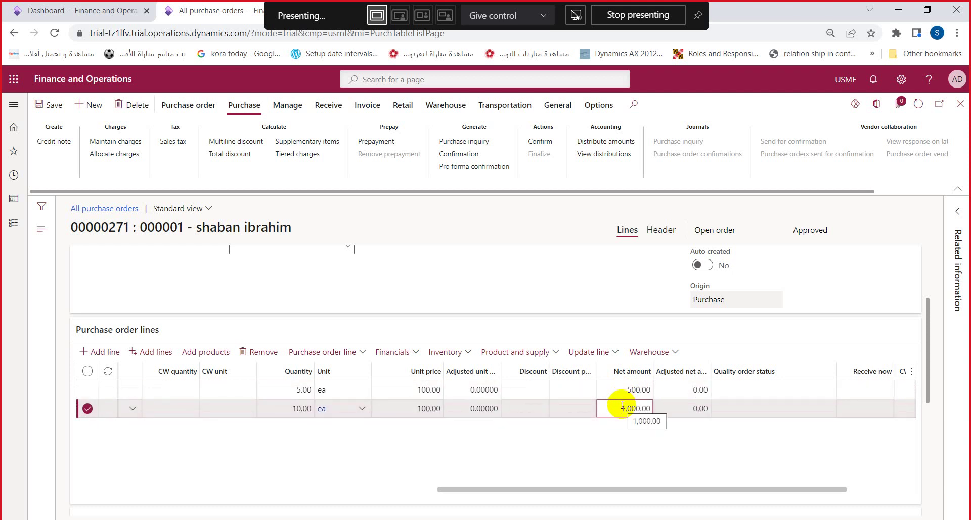
{"action": "left_click", "coordinate": [296, 390]}
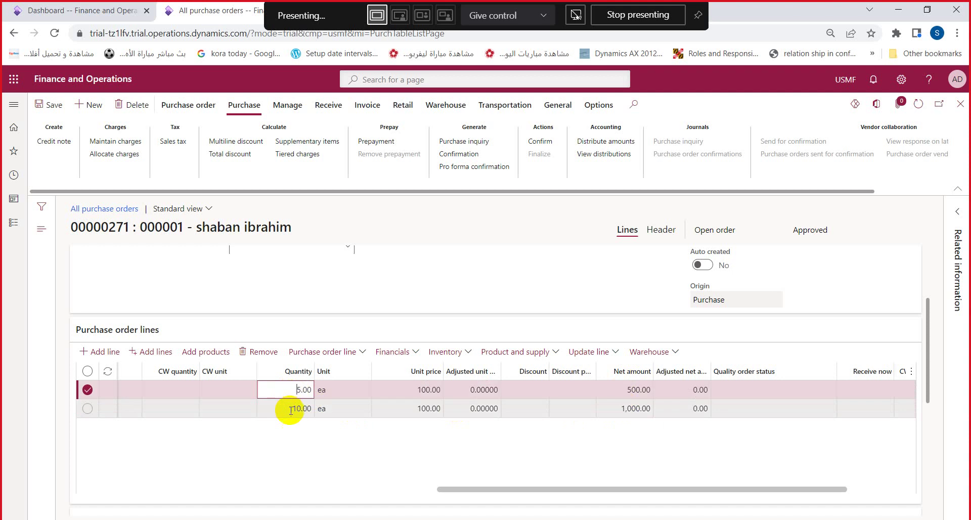
{"action": "left_click", "coordinate": [293, 408]}
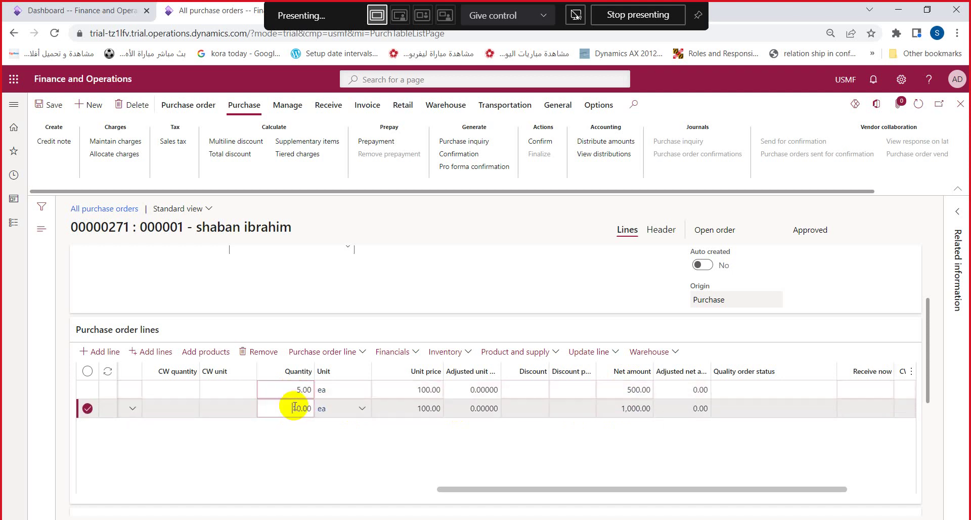
Step: Allocate the order charges to all lines by Quantity, with Allocate all enabled
{"action": "left_click", "coordinate": [133, 159]}
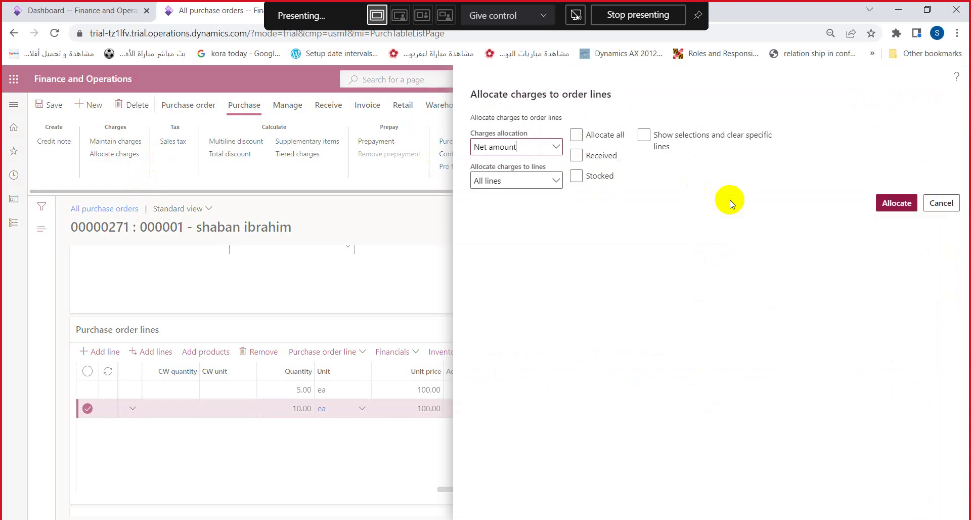
{"action": "left_click", "coordinate": [553, 147]}
{"action": "left_click", "coordinate": [528, 182]}
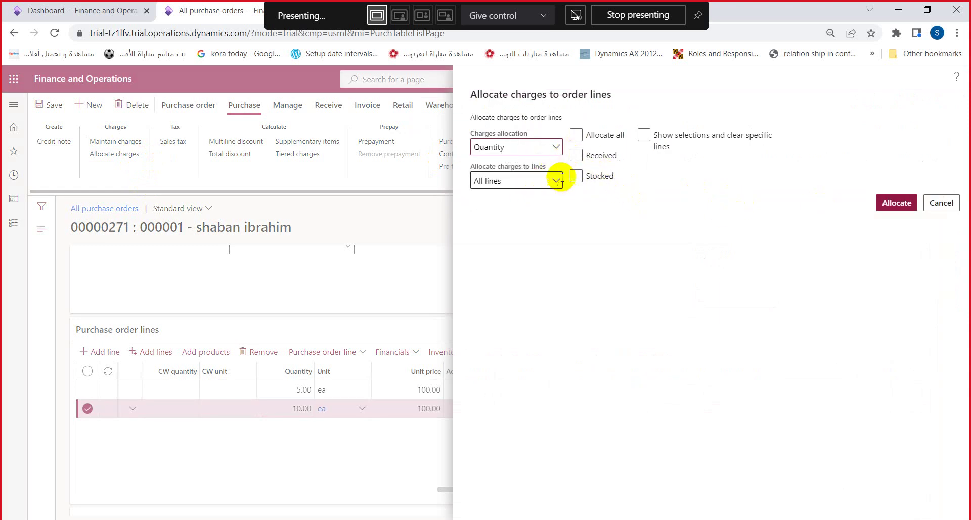
{"action": "left_click", "coordinate": [576, 135]}
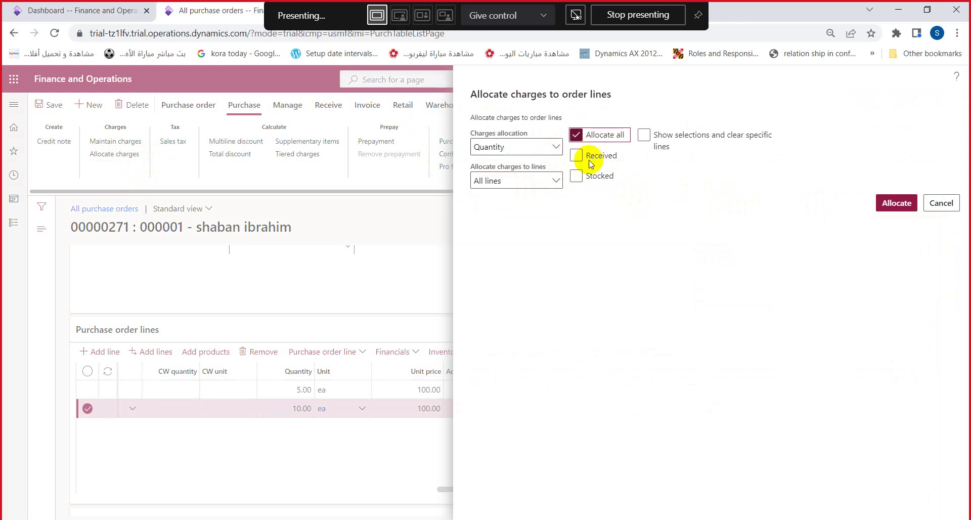
{"action": "left_click", "coordinate": [891, 208]}
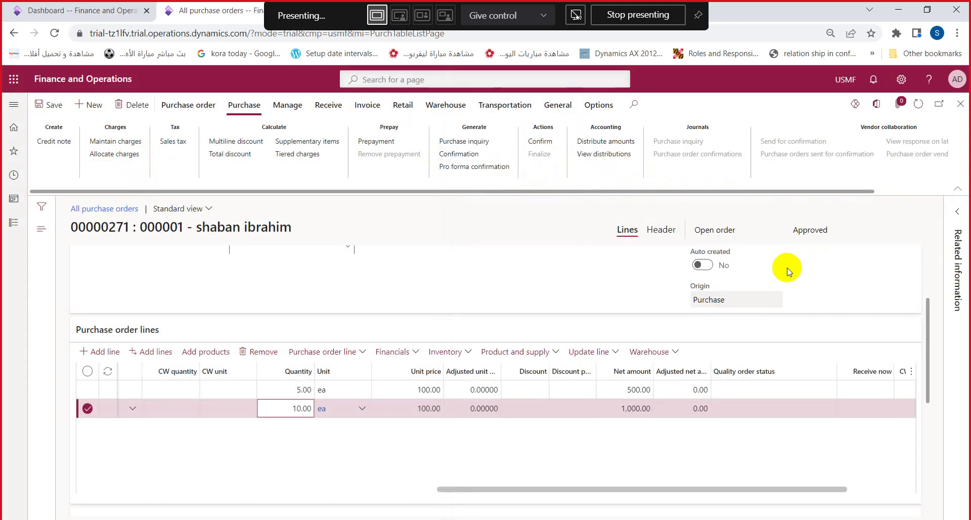
Step: Check the Transportation charge value allocated to the first purchase order line, and return to the order
{"action": "left_click", "coordinate": [378, 395]}
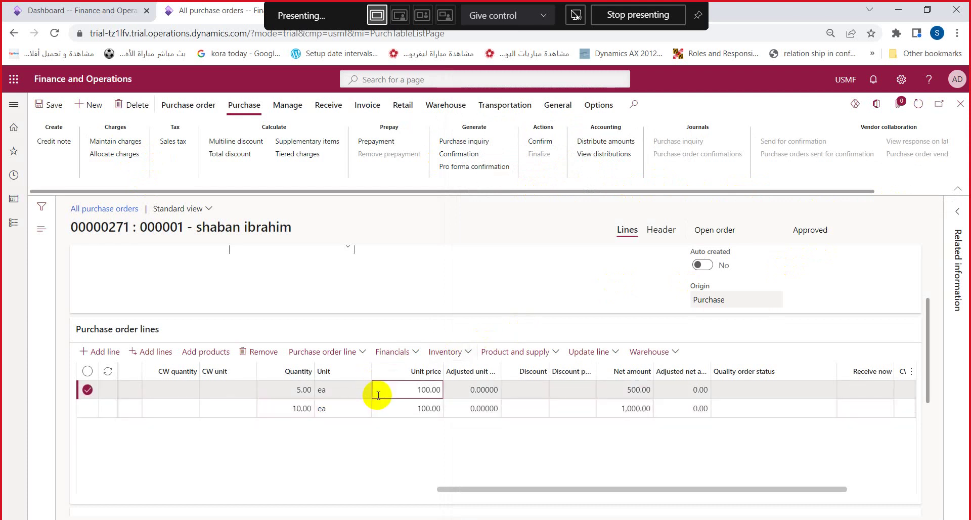
{"action": "left_click", "coordinate": [417, 354]}
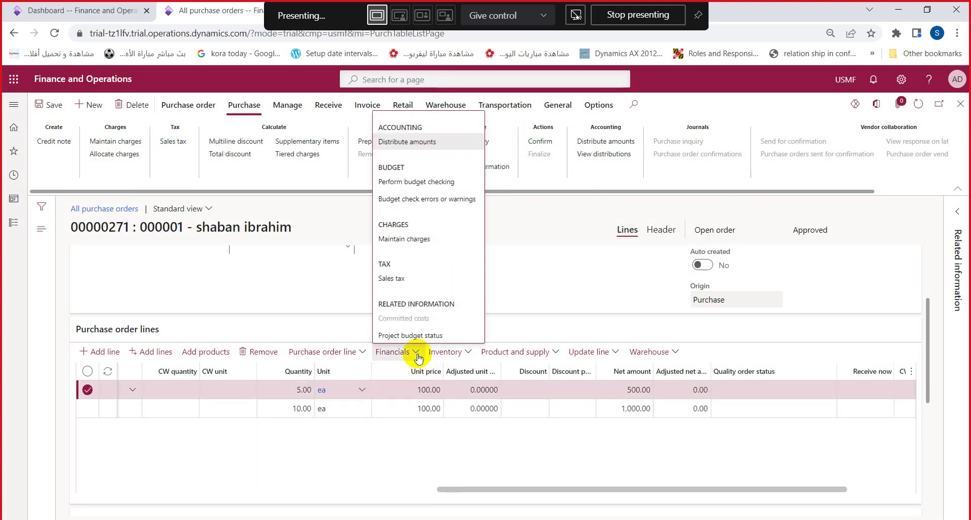
{"action": "left_click", "coordinate": [401, 240]}
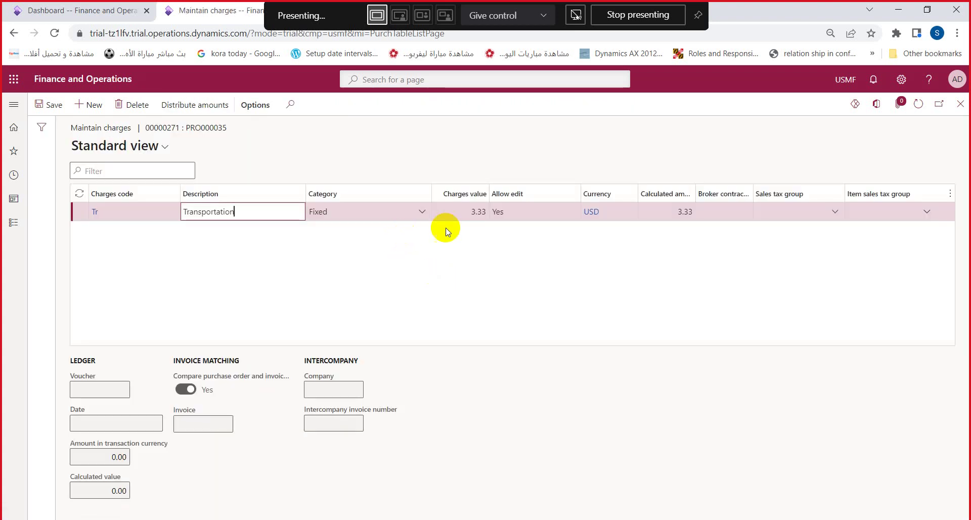
{"action": "left_click", "coordinate": [465, 217]}
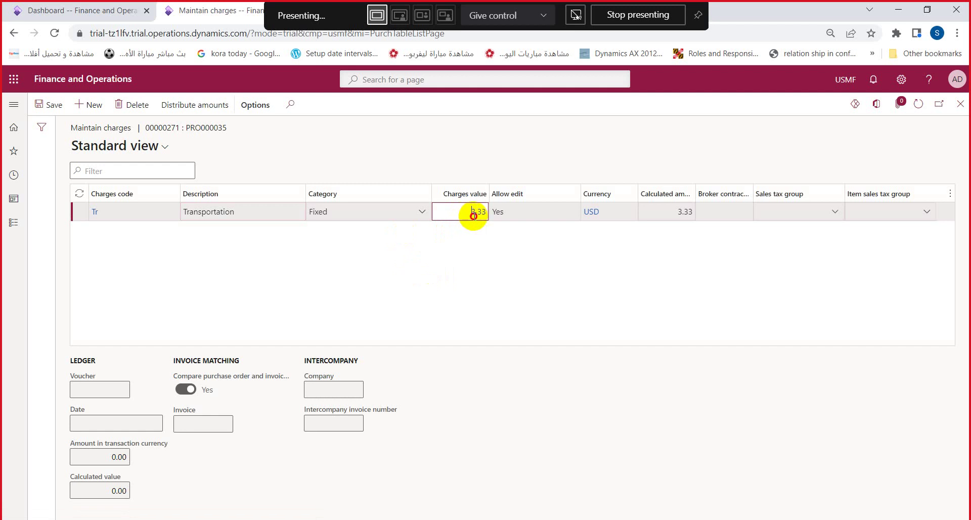
{"action": "left_click_drag", "start_coordinate": [469, 217], "coordinate": [484, 217]}
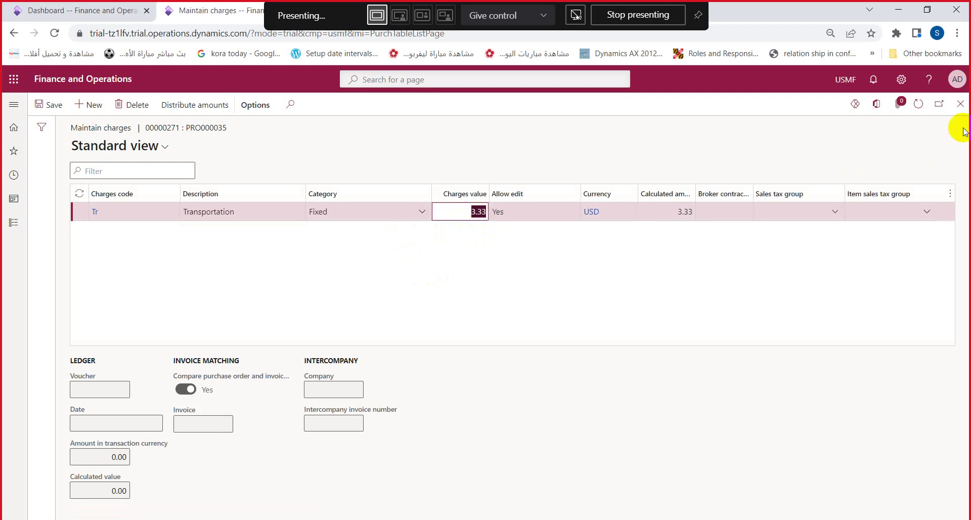
{"action": "left_click", "coordinate": [961, 104]}
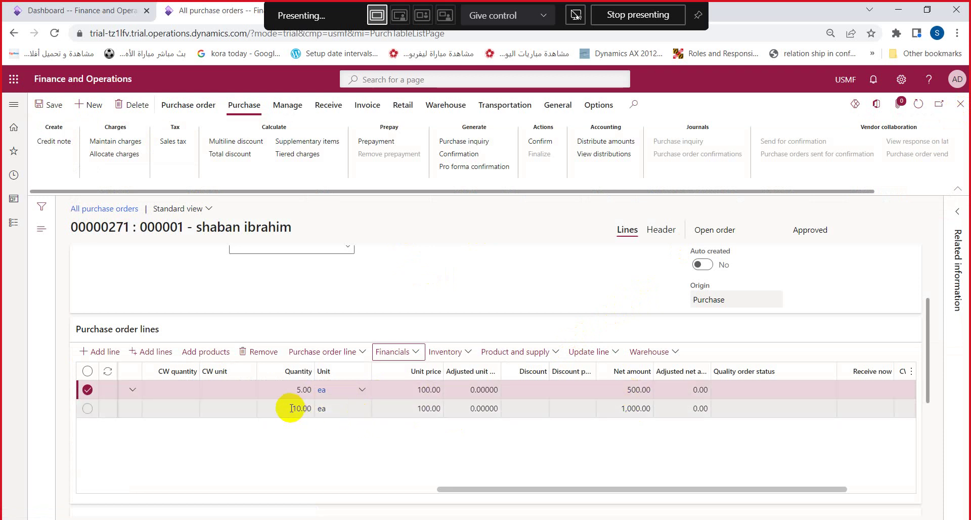
Step: Compare the two line quantities, and check the Transportation charge value allocated to the second line
{"action": "left_click", "coordinate": [290, 393]}
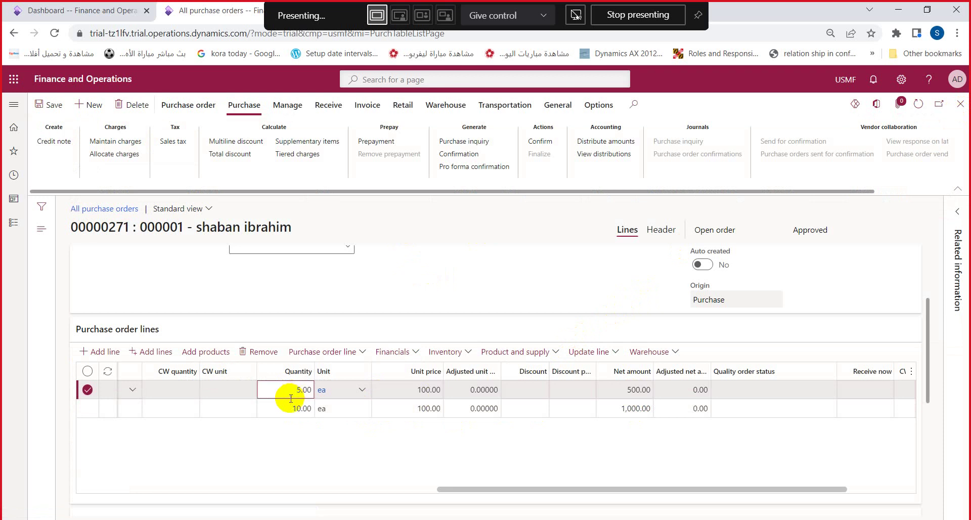
{"action": "left_click", "coordinate": [292, 407]}
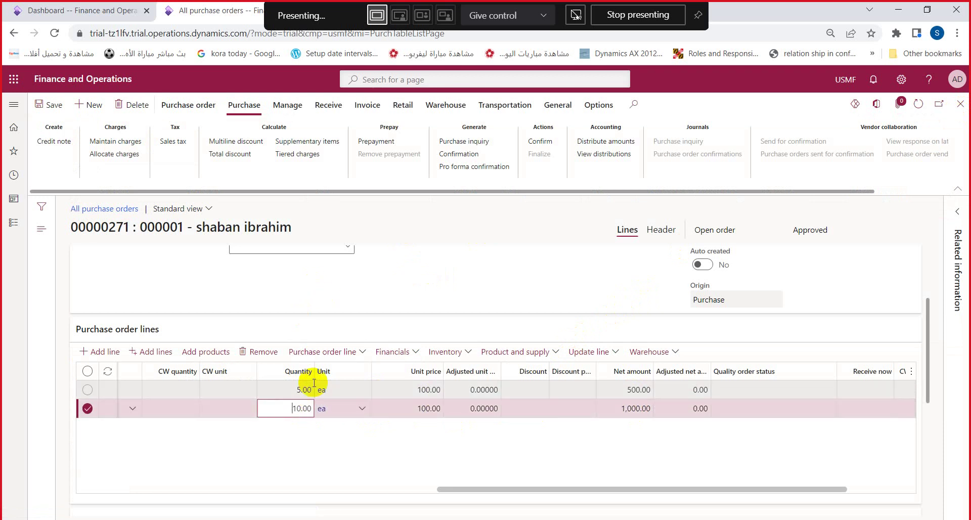
{"action": "left_click", "coordinate": [416, 354]}
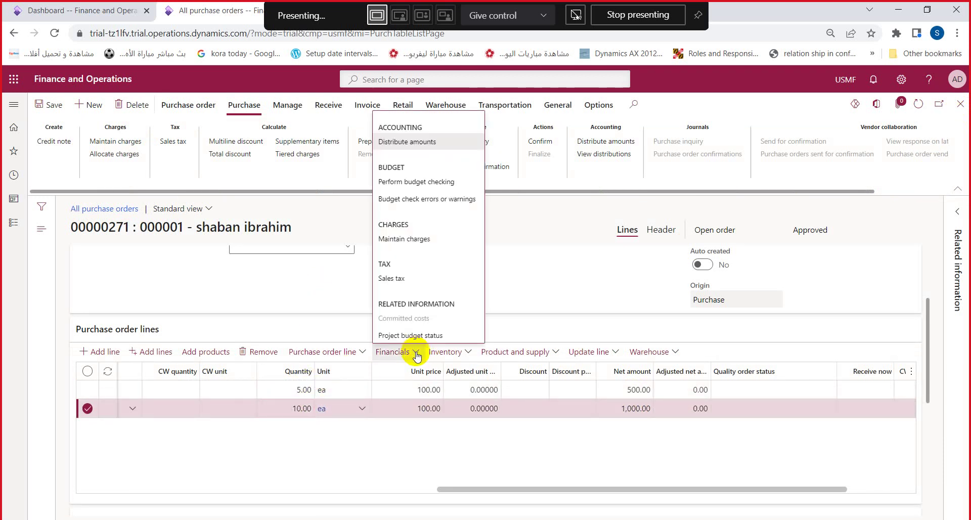
{"action": "left_click", "coordinate": [421, 236]}
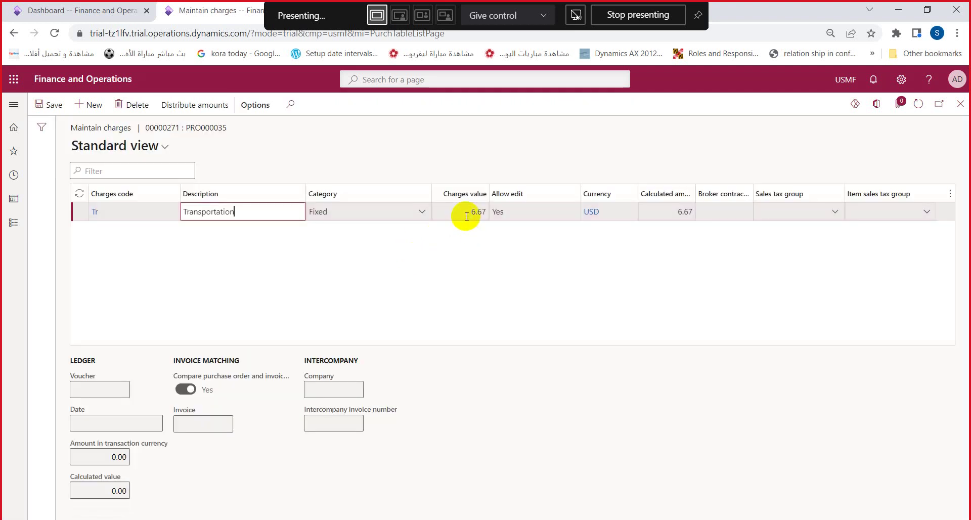
{"action": "left_click", "coordinate": [466, 216]}
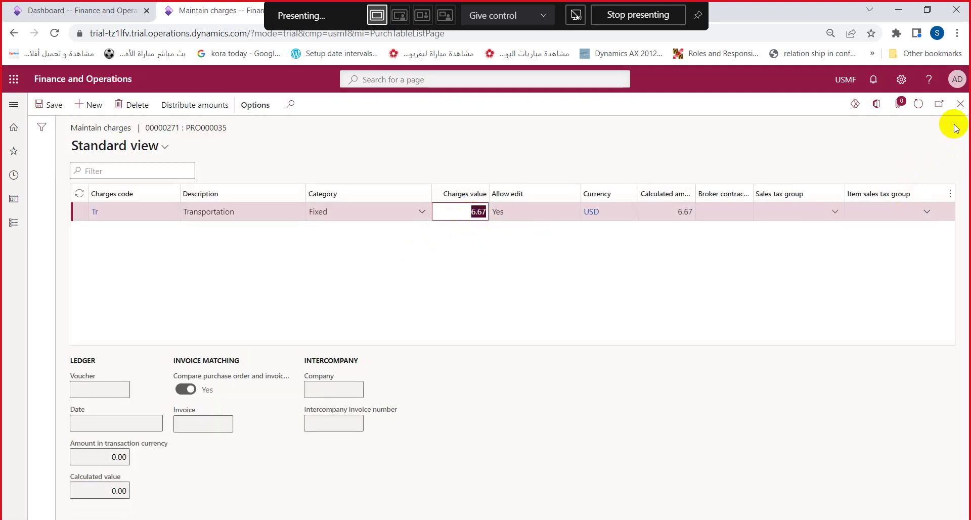
{"action": "left_click", "coordinate": [960, 104]}
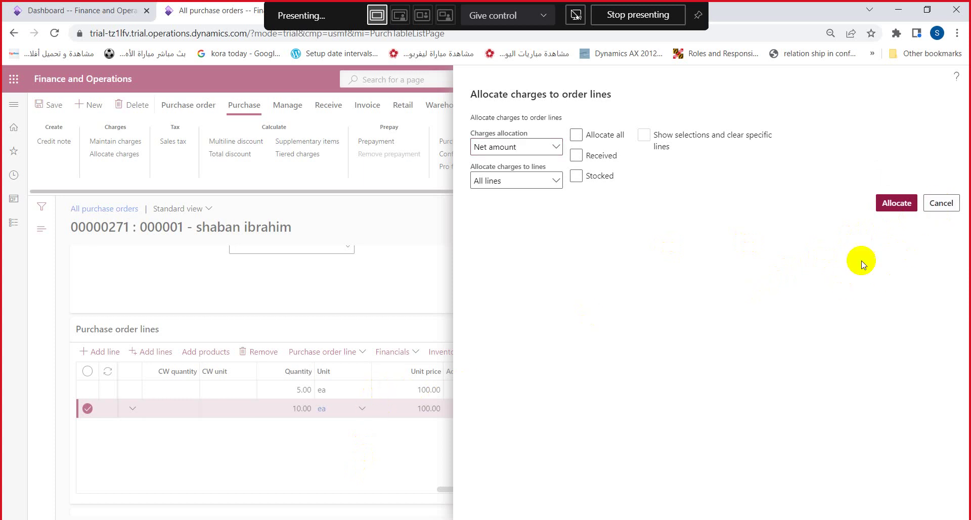
{"action": "key", "text": "Escape"}
{"action": "left_click", "coordinate": [415, 354]}
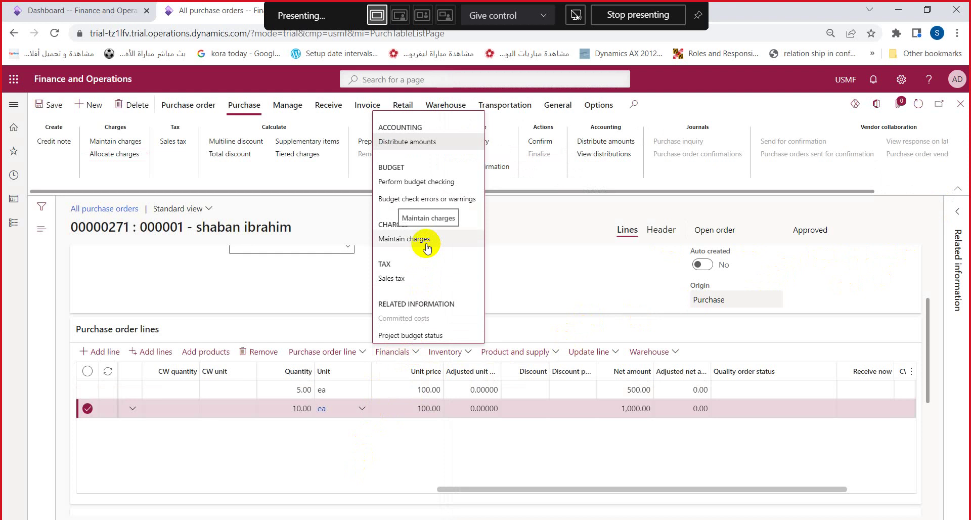
{"action": "left_click", "coordinate": [556, 248]}
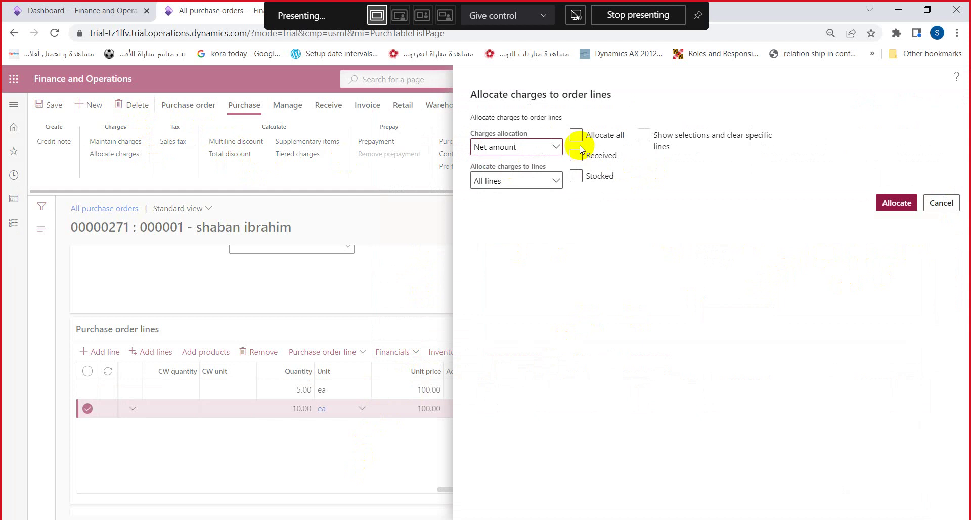
Step: Try to allocate all charges to all lines by Net amount, and dismiss the message
{"action": "left_click", "coordinate": [576, 135]}
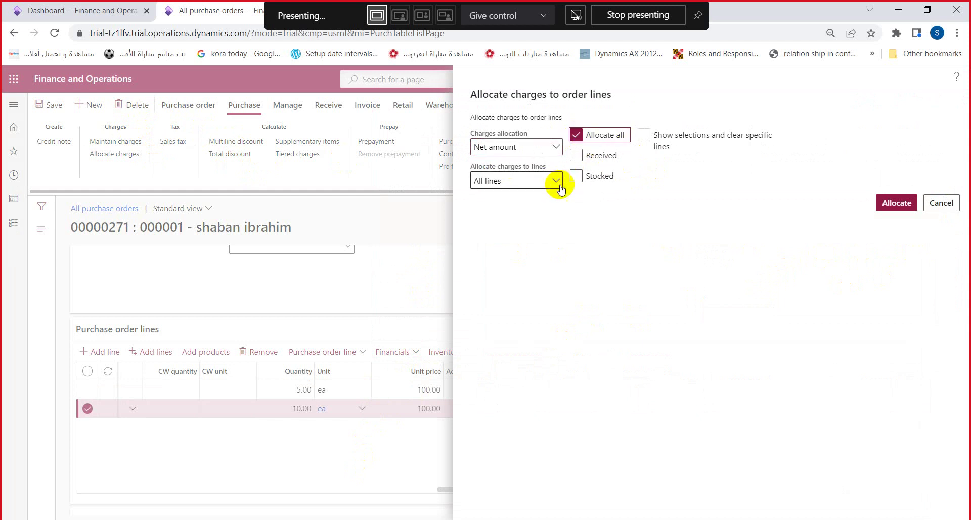
{"action": "left_click", "coordinate": [481, 181]}
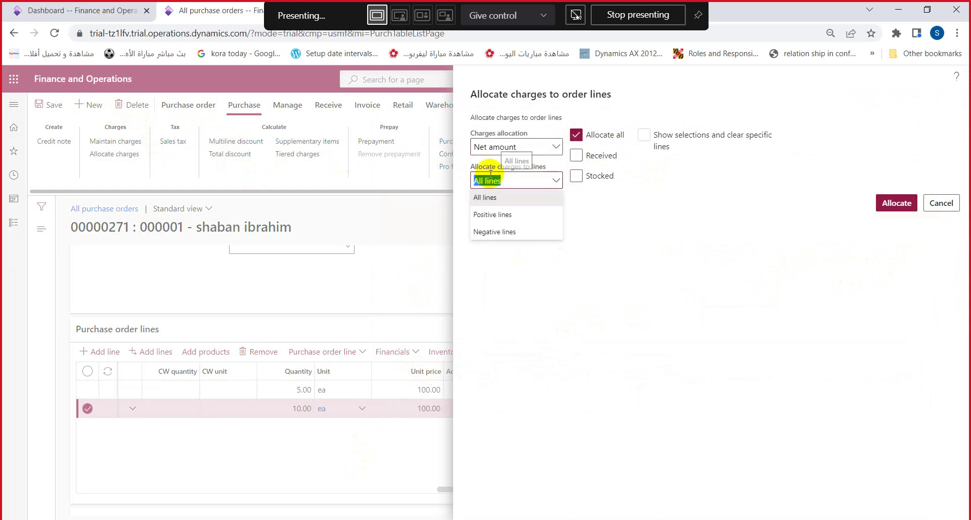
{"action": "left_click", "coordinate": [896, 203]}
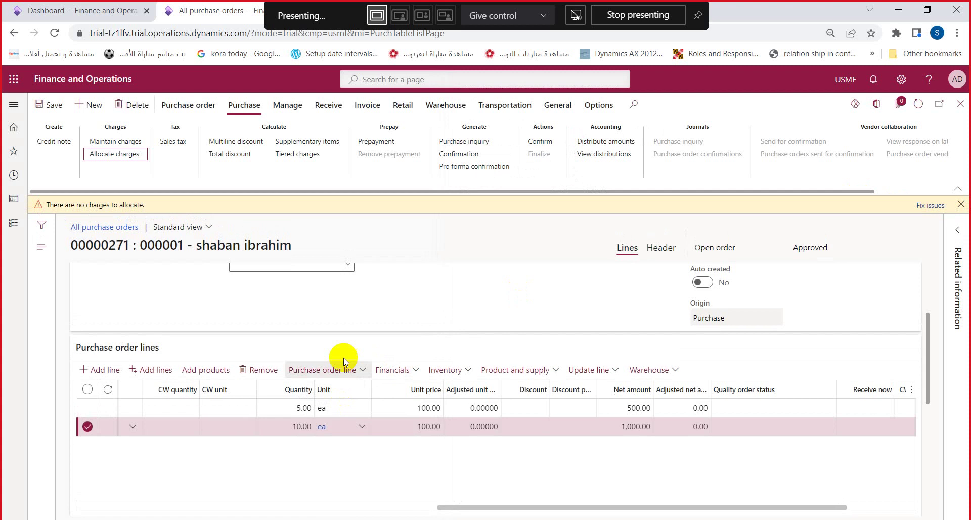
{"action": "left_click", "coordinate": [961, 204]}
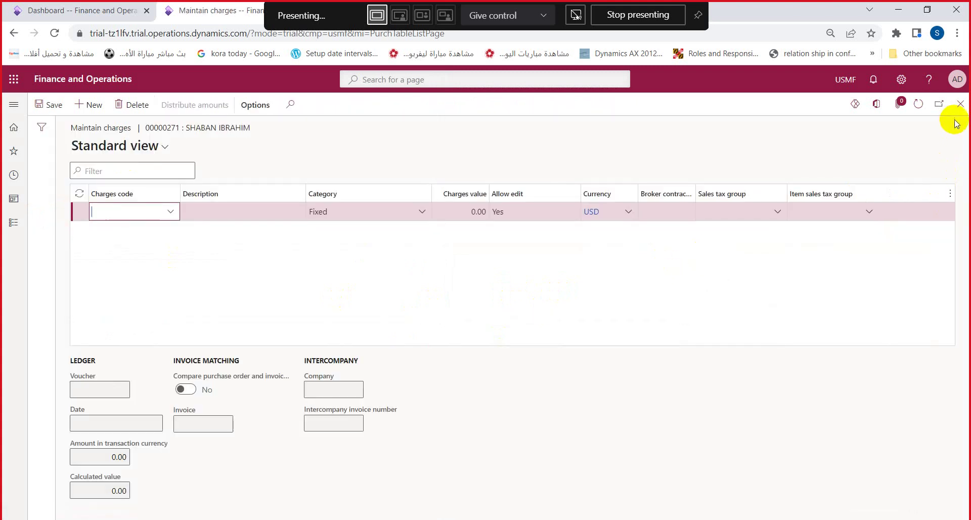
Step: Leave the order-level charges, and recheck the Transportation charge value on the first purchase order line
{"action": "left_click", "coordinate": [960, 104]}
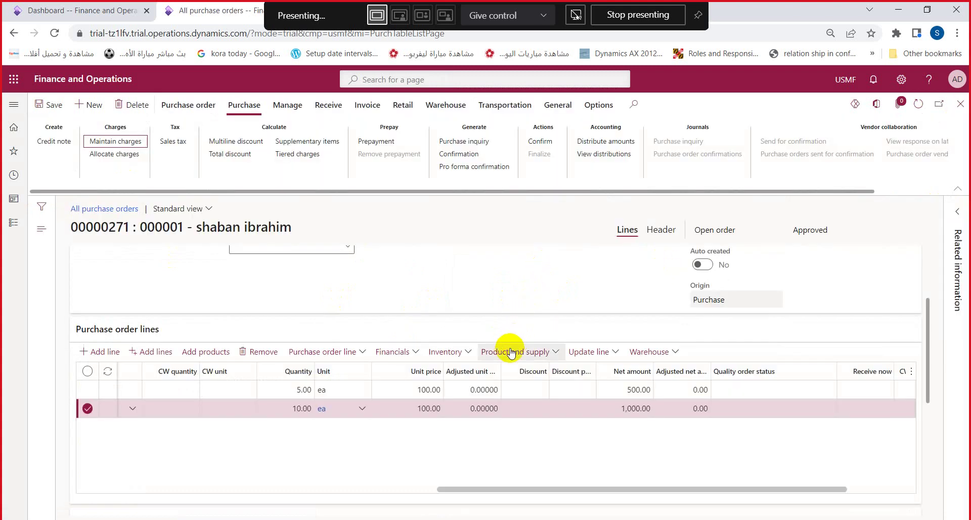
{"action": "left_click", "coordinate": [380, 391]}
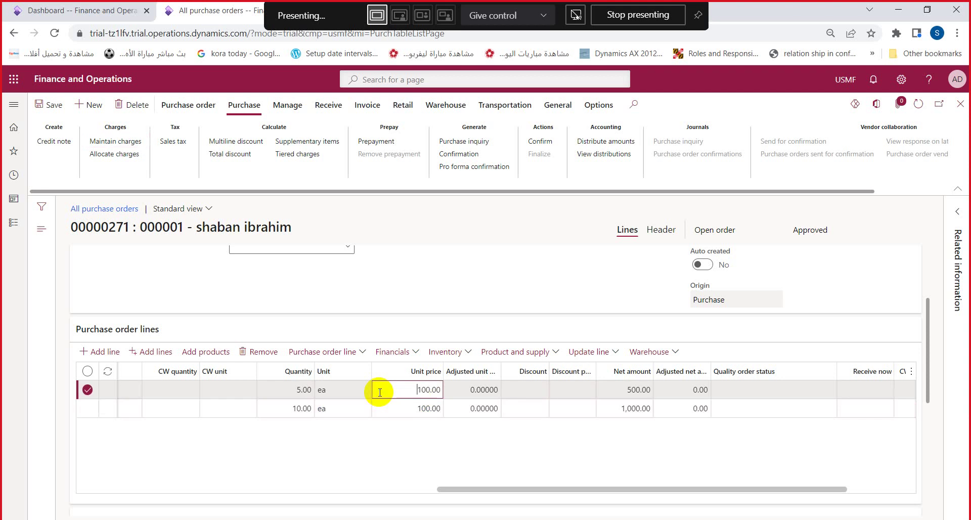
{"action": "left_click", "coordinate": [410, 351]}
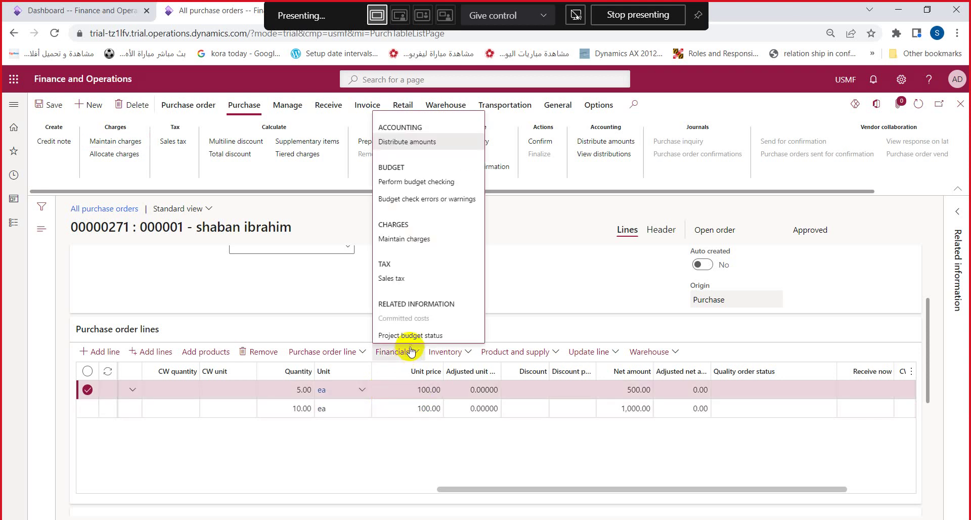
{"action": "left_click", "coordinate": [408, 239]}
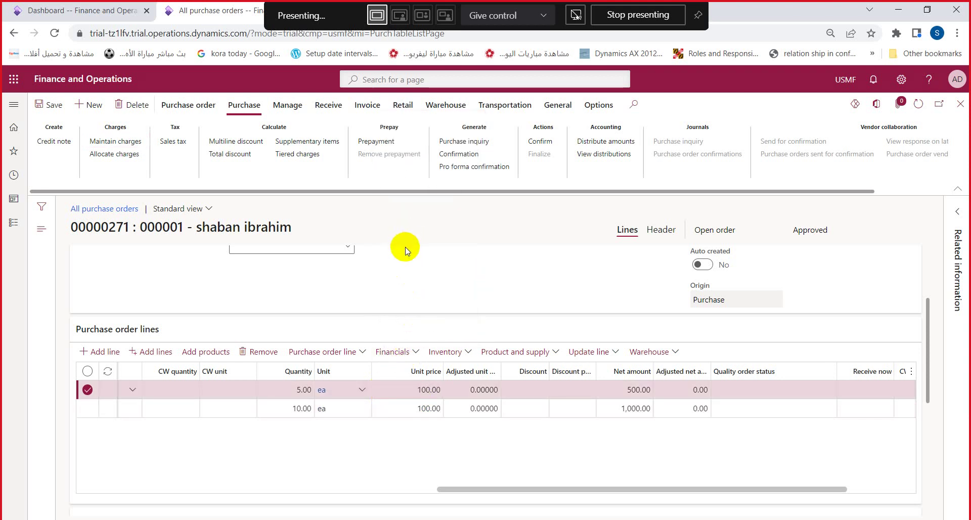
{"action": "left_click", "coordinate": [463, 211]}
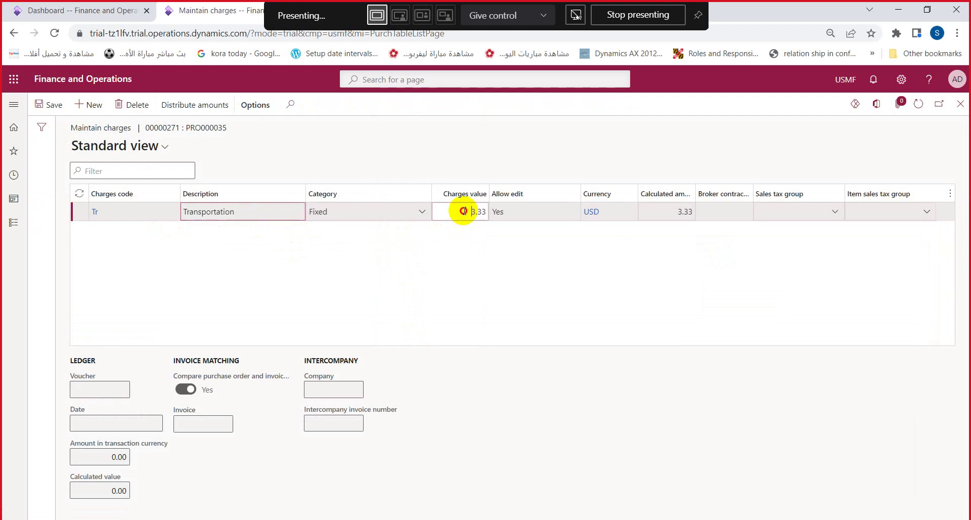
{"action": "left_click", "coordinate": [961, 104]}
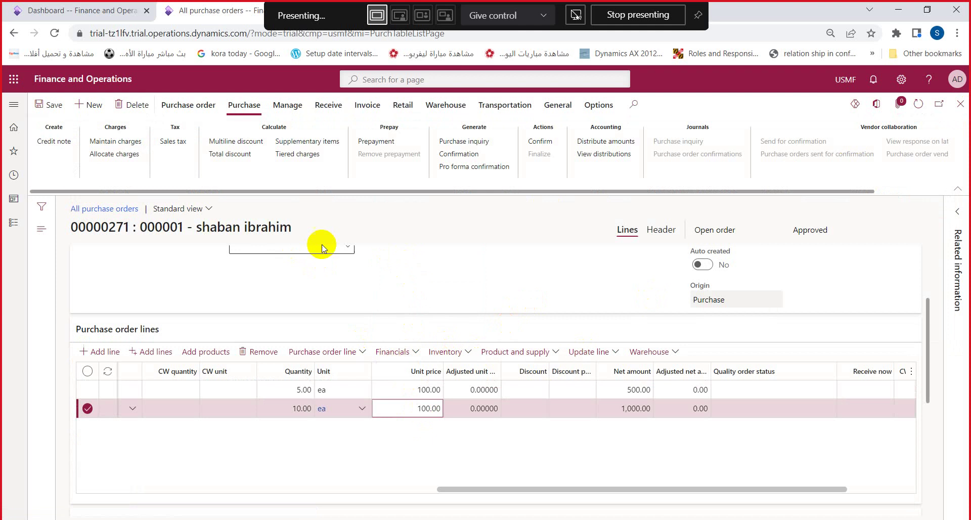
Step: Confirm the purchase order, and try to post its product receipt as 1254 for the ordered quantity
{"action": "left_click", "coordinate": [524, 149]}
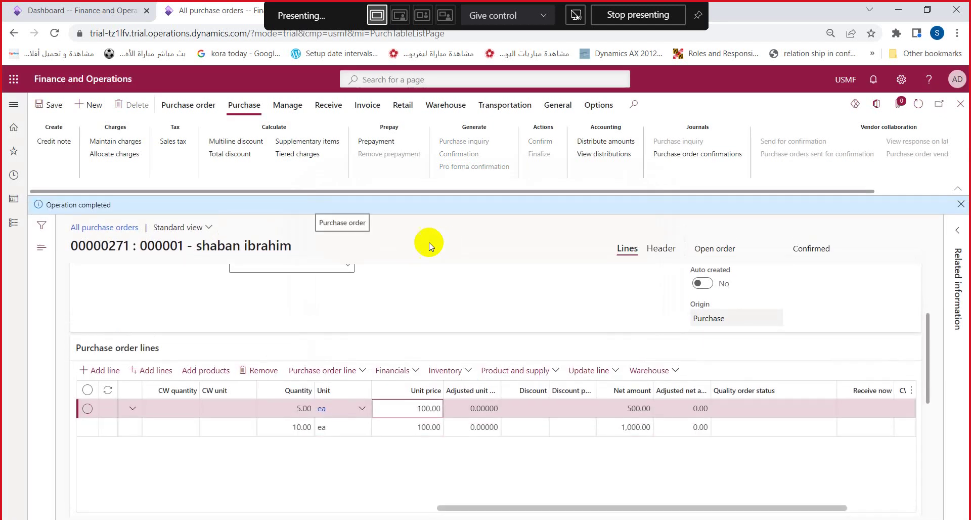
{"action": "left_click", "coordinate": [324, 106]}
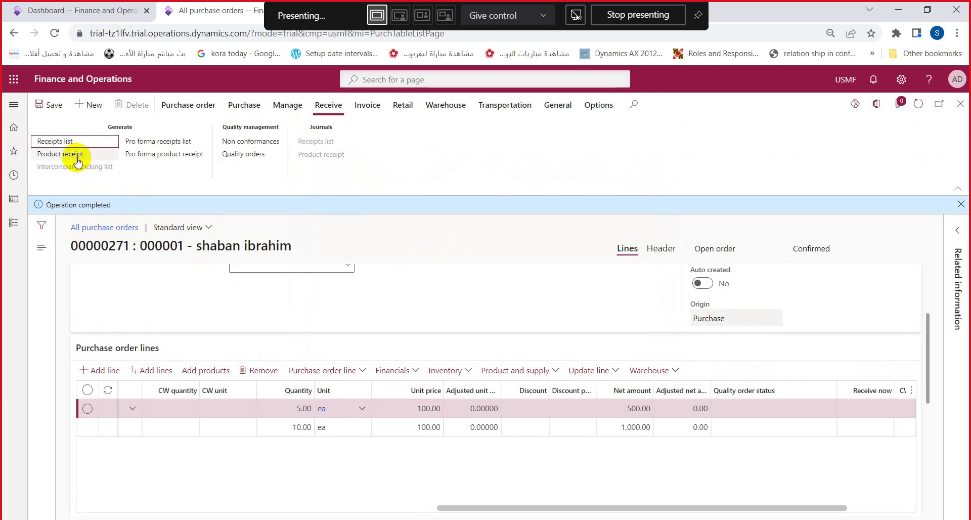
{"action": "left_click", "coordinate": [75, 160]}
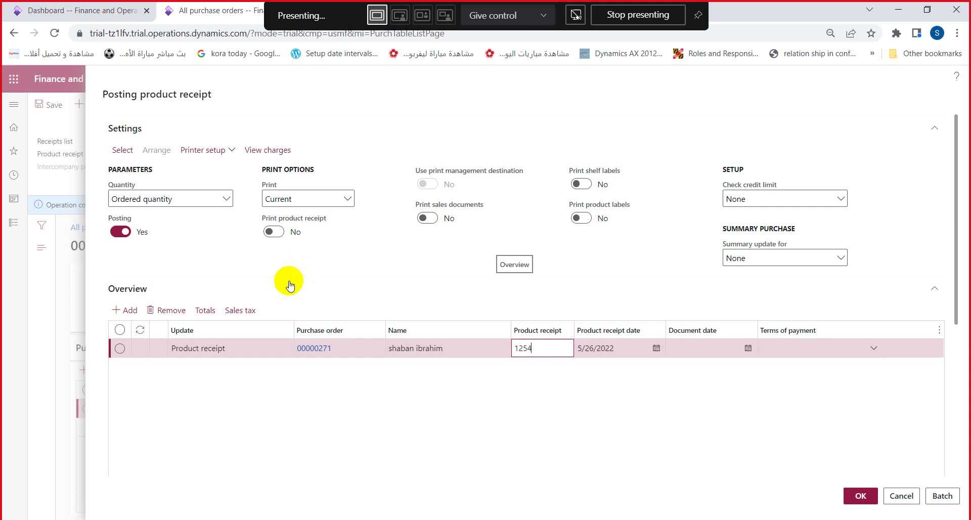
{"action": "left_click", "coordinate": [860, 496]}
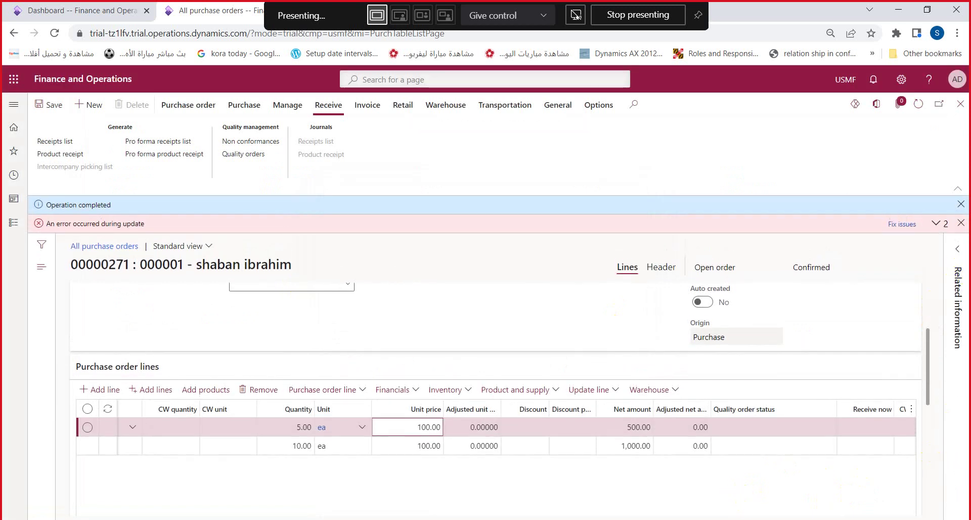
Step: Examine the details of the product receipt posting error, and check the item numbers on the purchase order lines
{"action": "left_click", "coordinate": [936, 224]}
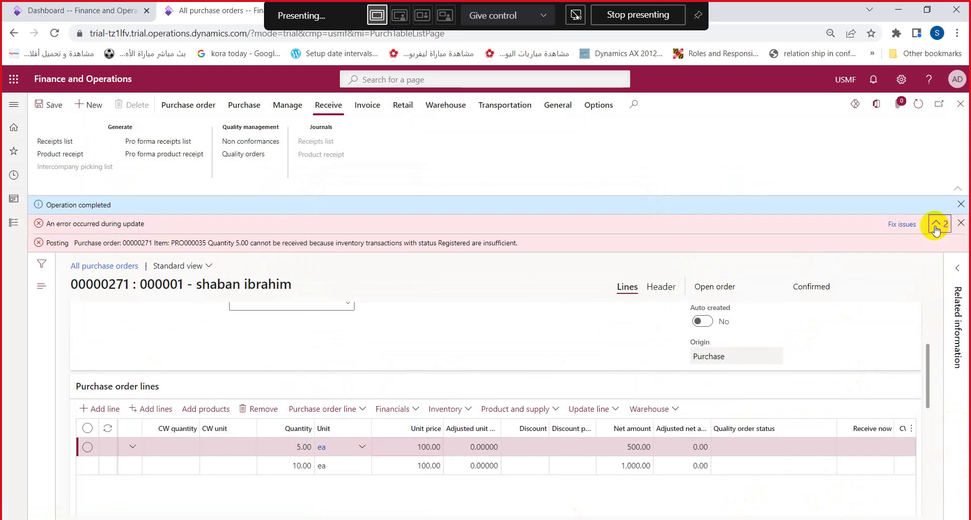
{"action": "left_click", "coordinate": [936, 224]}
{"action": "left_click", "coordinate": [935, 225]}
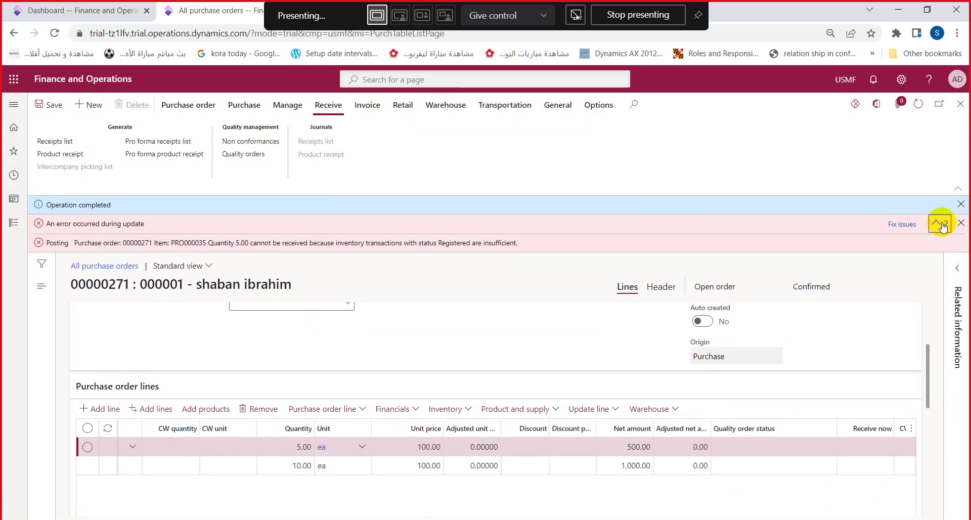
{"action": "left_click", "coordinate": [929, 227]}
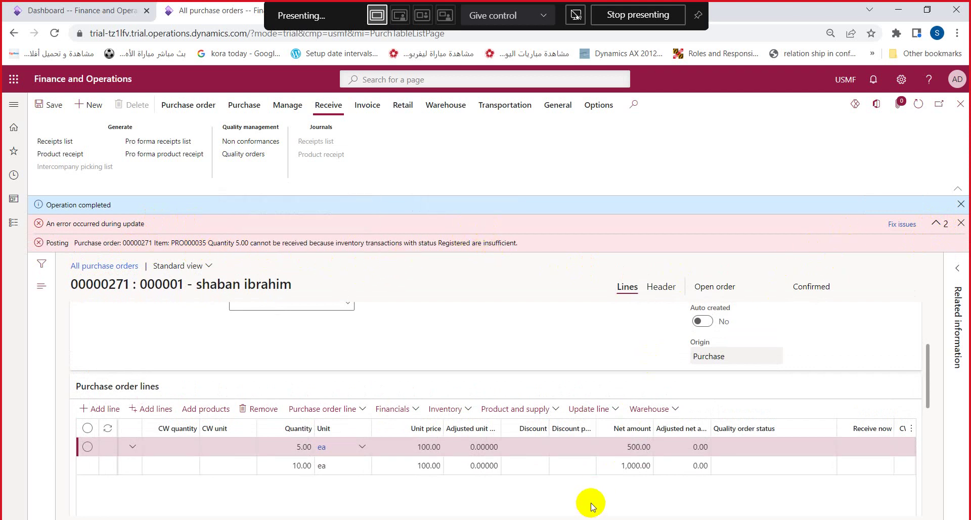
{"action": "scroll", "coordinate": [605, 410], "scroll_direction": "down", "scroll_amount": 1}
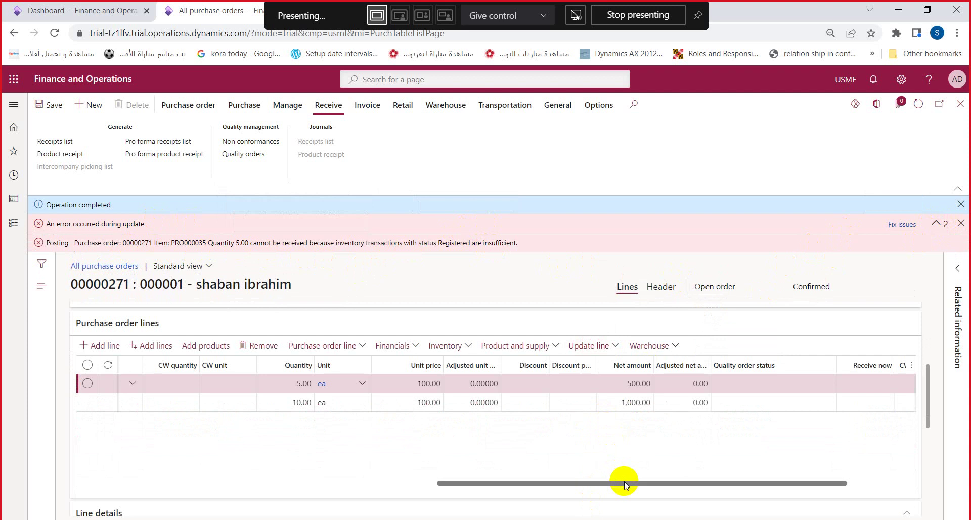
{"action": "left_click_drag", "start_coordinate": [624, 481], "coordinate": [304, 431]}
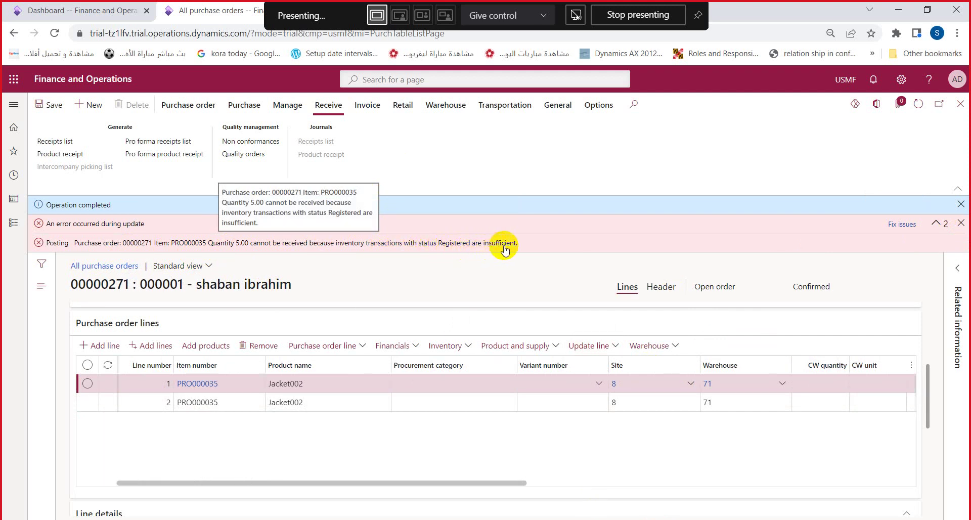
{"action": "left_click_drag", "start_coordinate": [514, 244], "coordinate": [195, 235]}
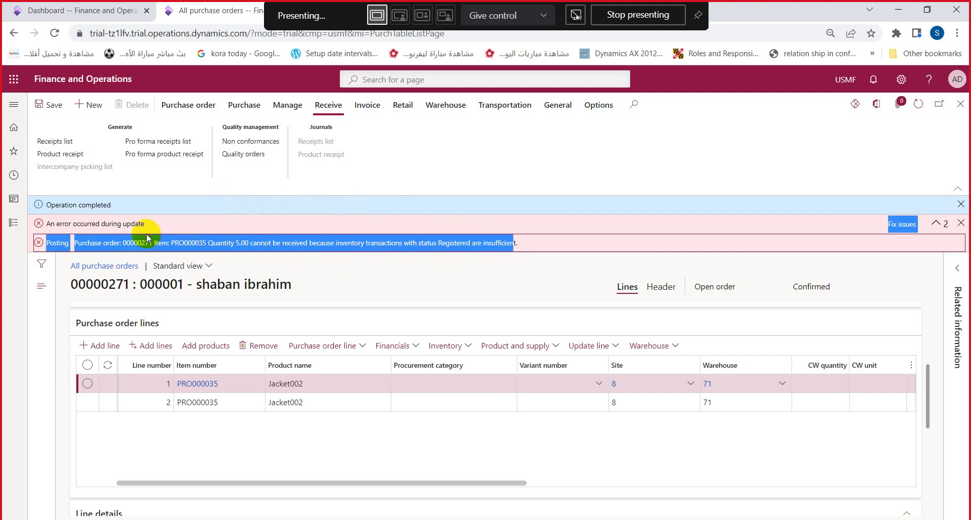
{"action": "left_click", "coordinate": [383, 252]}
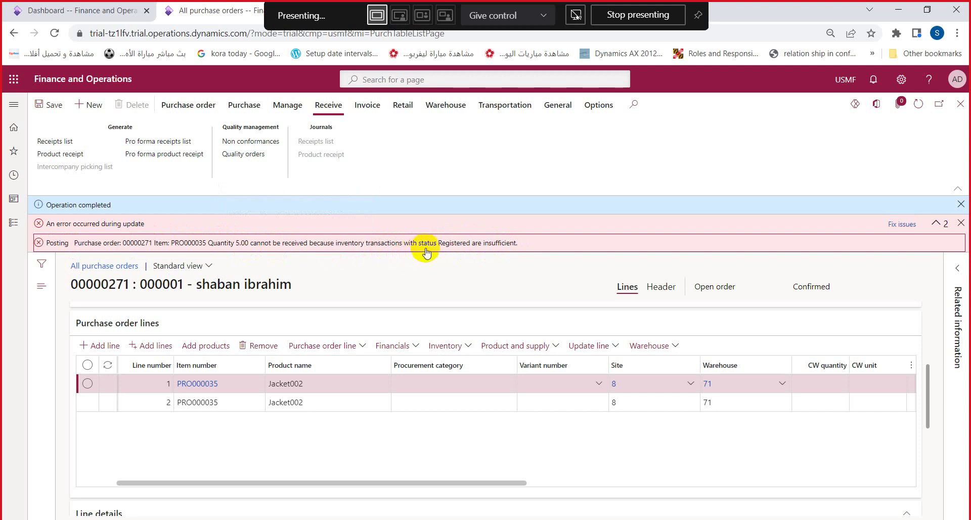
{"action": "left_click_drag", "start_coordinate": [442, 243], "coordinate": [477, 246]}
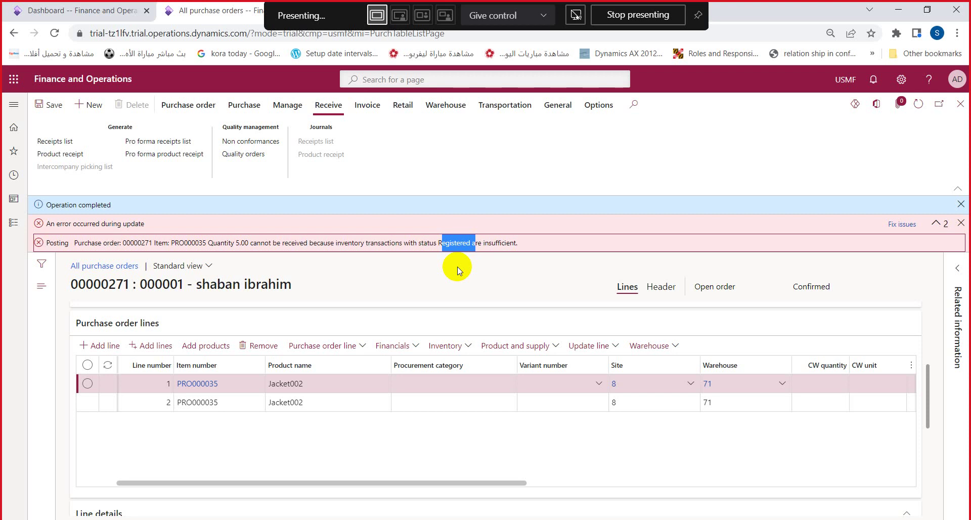
{"action": "key", "text": "ctrl+a"}
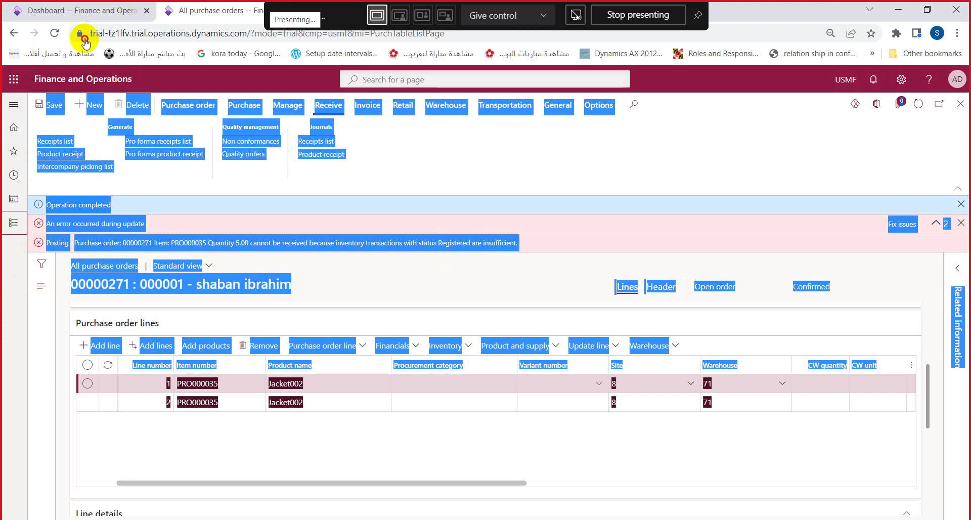
Step: Switch to the other Finance and Operations browser tab, and open the Item model groups setup of Inventory management
{"action": "left_click", "coordinate": [100, 19]}
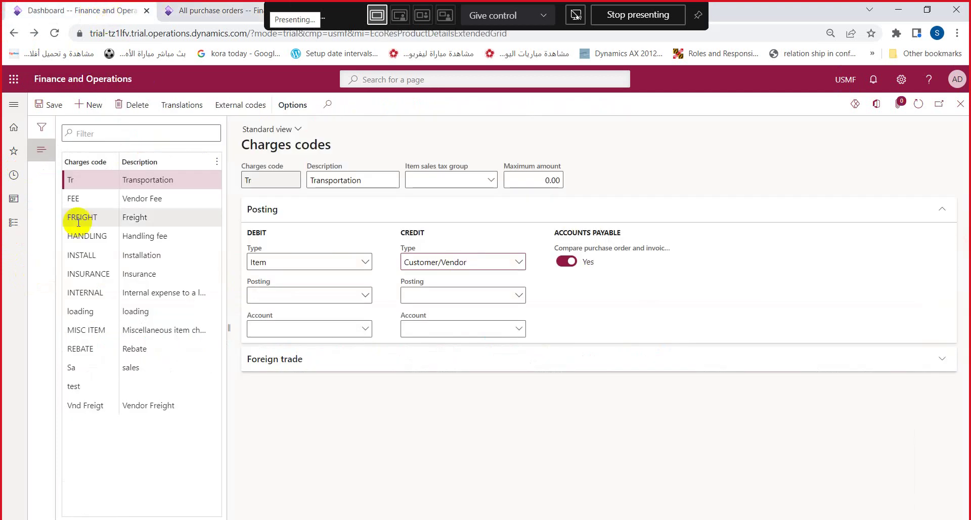
{"action": "left_click", "coordinate": [15, 222]}
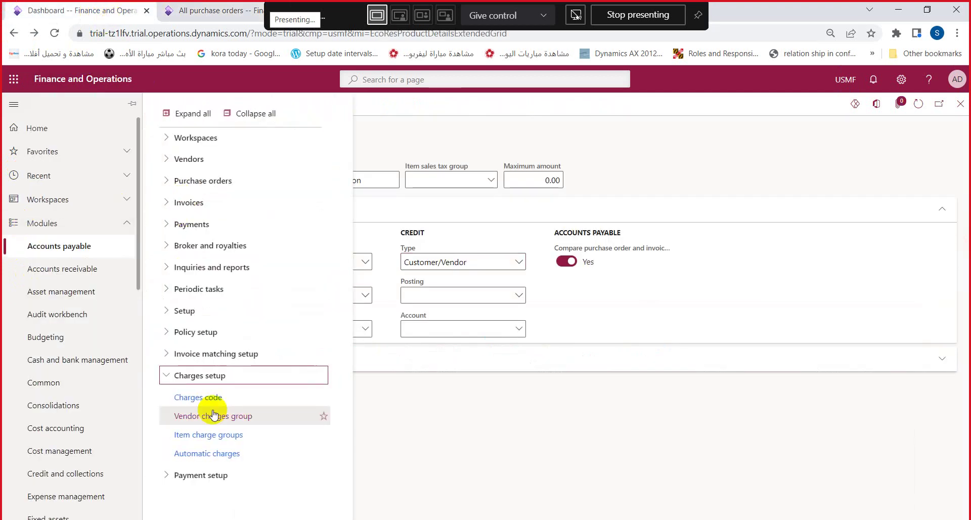
{"action": "left_click", "coordinate": [219, 382]}
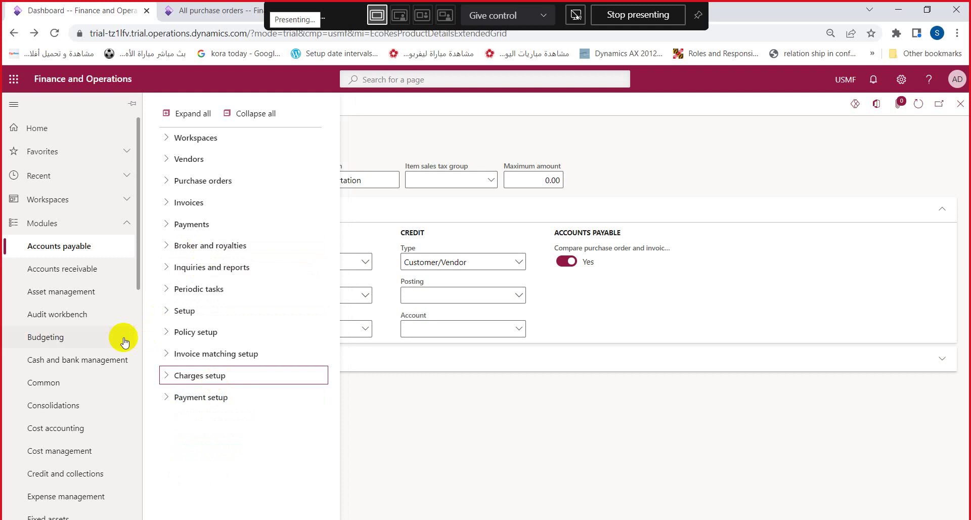
{"action": "scroll", "coordinate": [75, 369], "scroll_direction": "down", "scroll_amount": 4}
{"action": "left_click", "coordinate": [85, 400]}
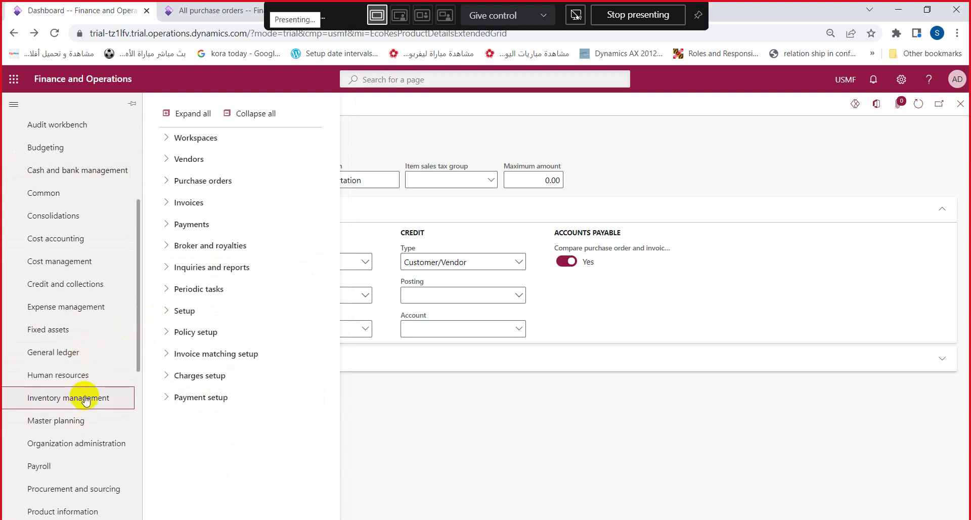
{"action": "left_click", "coordinate": [198, 249]}
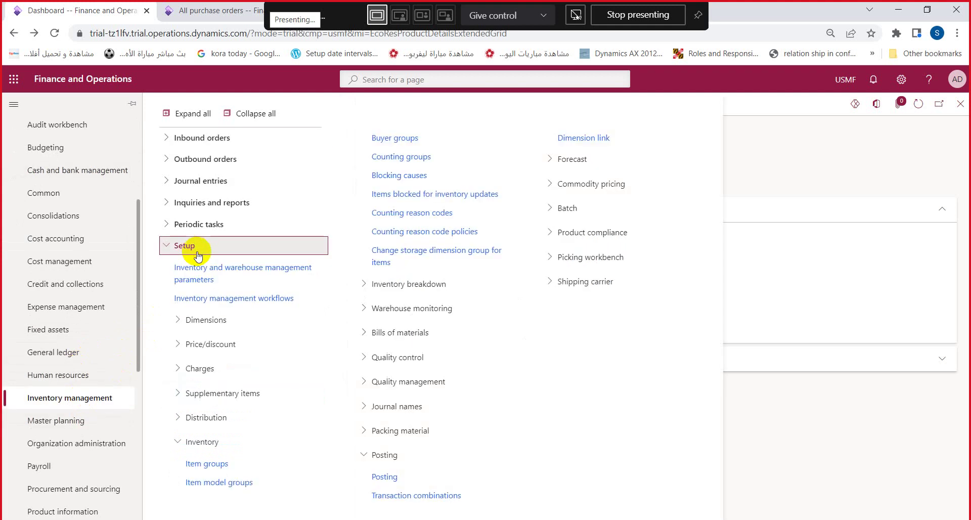
{"action": "left_click", "coordinate": [208, 464]}
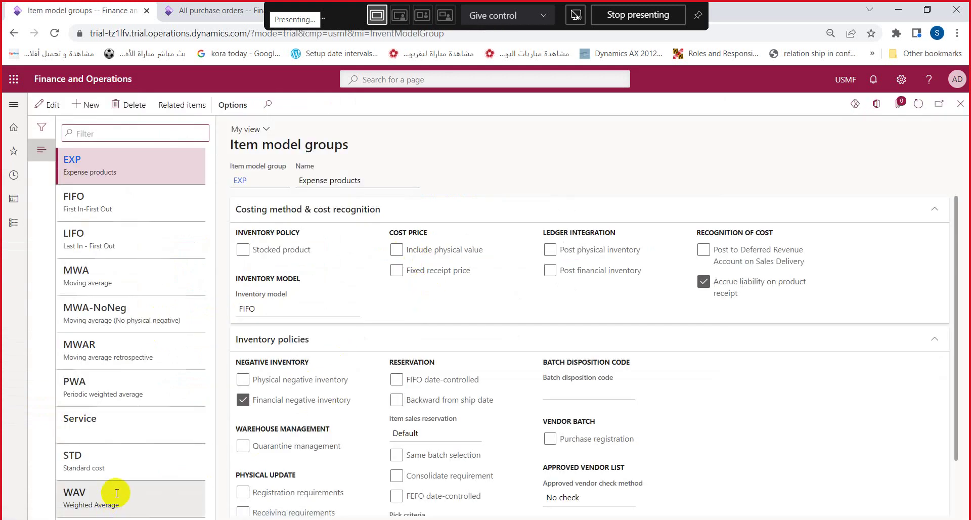
Step: Open the WAV (Weighted Average) item model group for editing, with its Physical update policies in view
{"action": "left_click", "coordinate": [117, 494]}
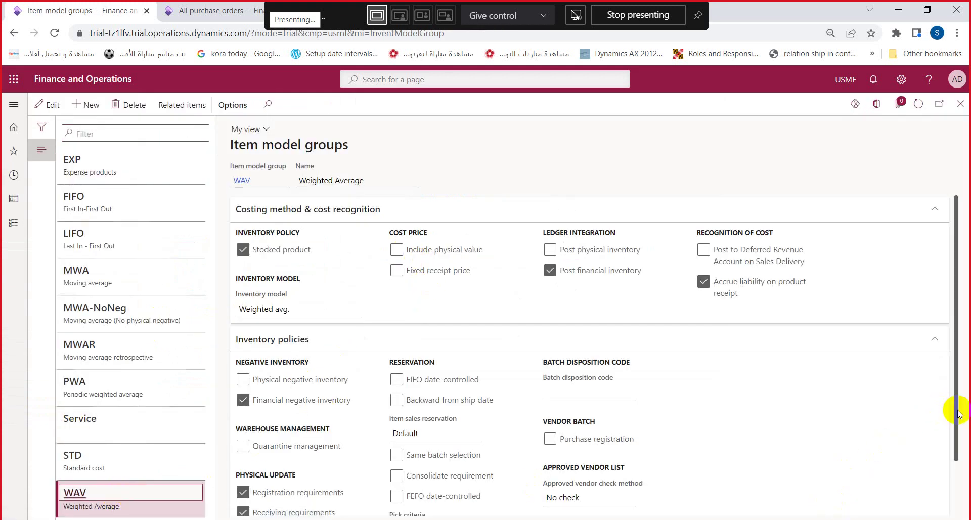
{"action": "left_click_drag", "start_coordinate": [958, 414], "coordinate": [957, 463]}
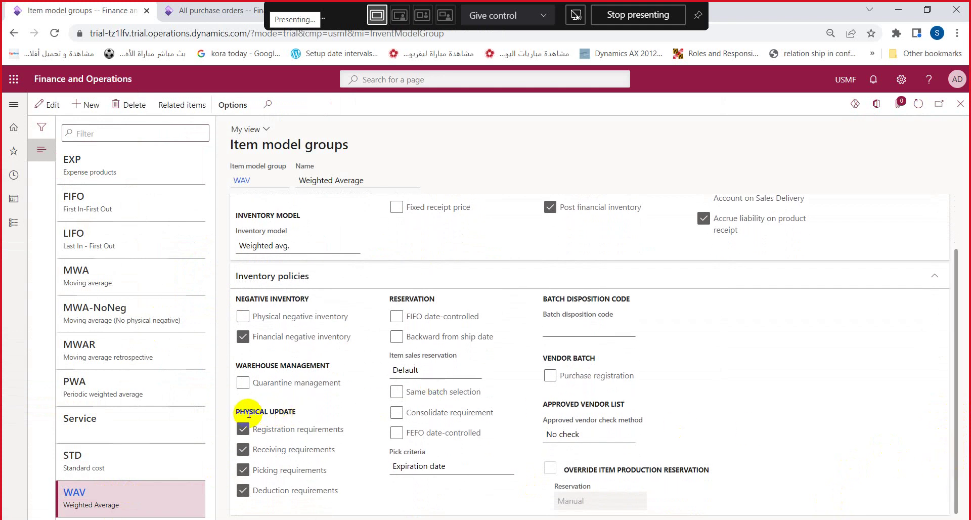
{"action": "mouse_move", "coordinate": [241, 413]}
{"action": "left_mouse_down"}
{"action": "mouse_move", "coordinate": [298, 416]}
{"action": "mouse_move", "coordinate": [237, 411]}
{"action": "left_mouse_up"}
{"action": "left_click", "coordinate": [296, 412]}
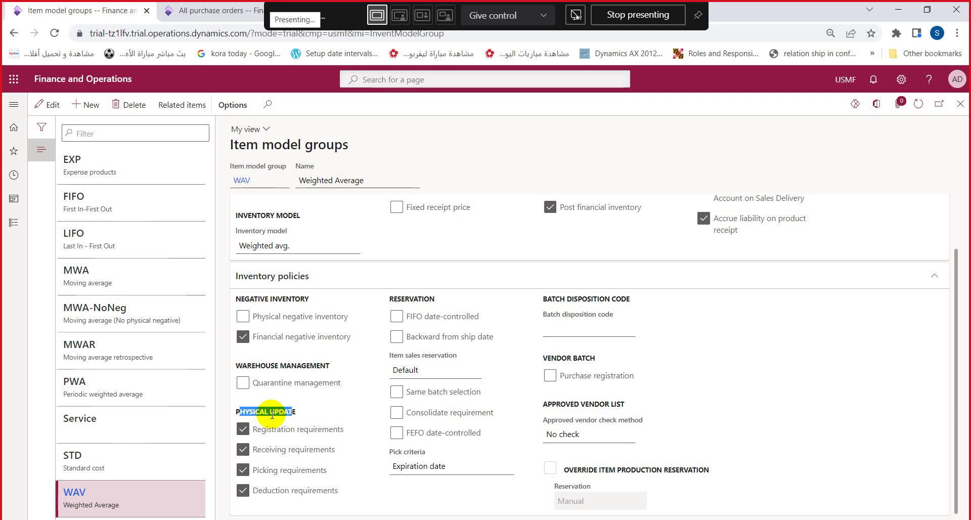
{"action": "left_click", "coordinate": [243, 428]}
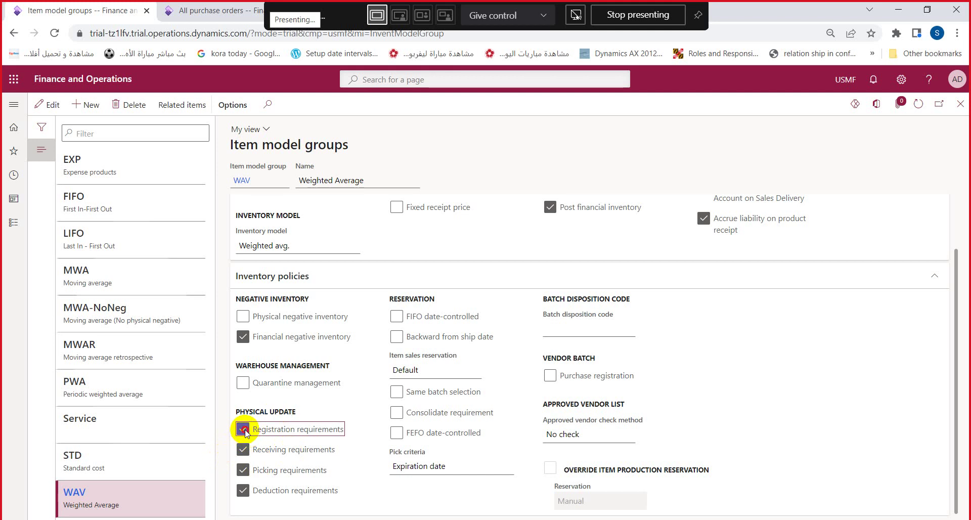
{"action": "left_click", "coordinate": [47, 104]}
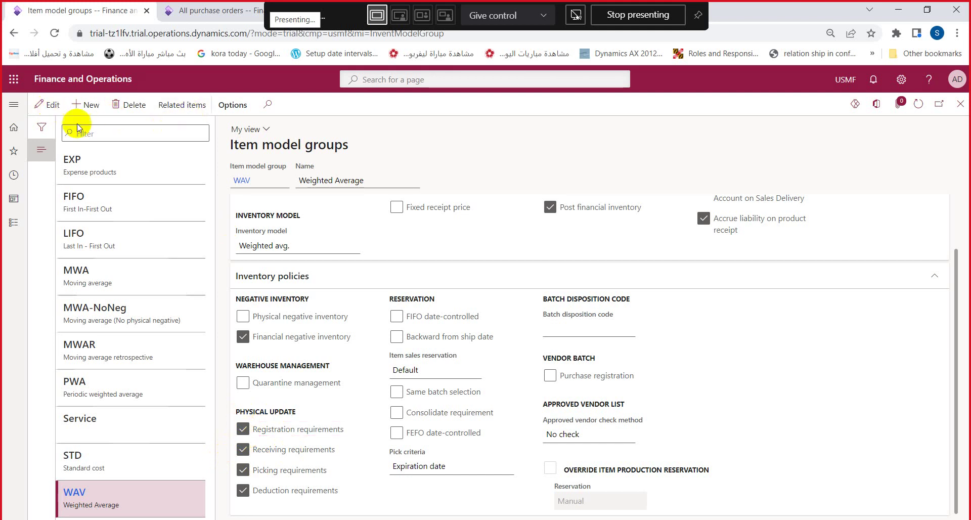
Step: Try clearing Registration requirements and Receiving requirements for the WAV group, and select both again
{"action": "left_click", "coordinate": [243, 431]}
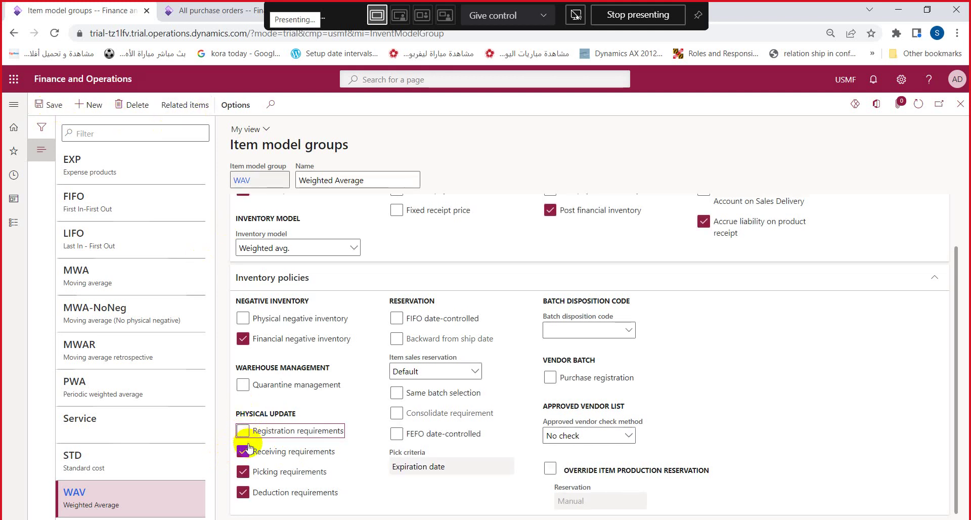
{"action": "left_click", "coordinate": [242, 451]}
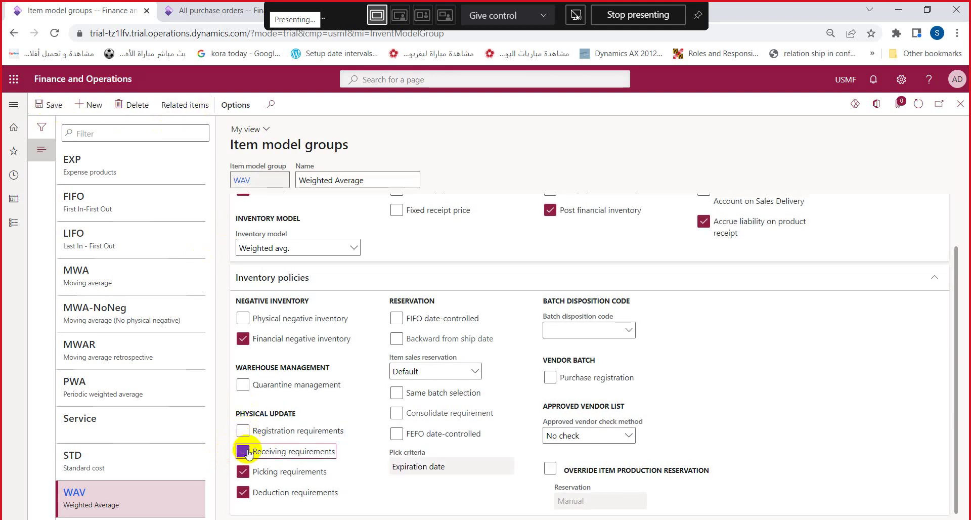
{"action": "left_click", "coordinate": [349, 440]}
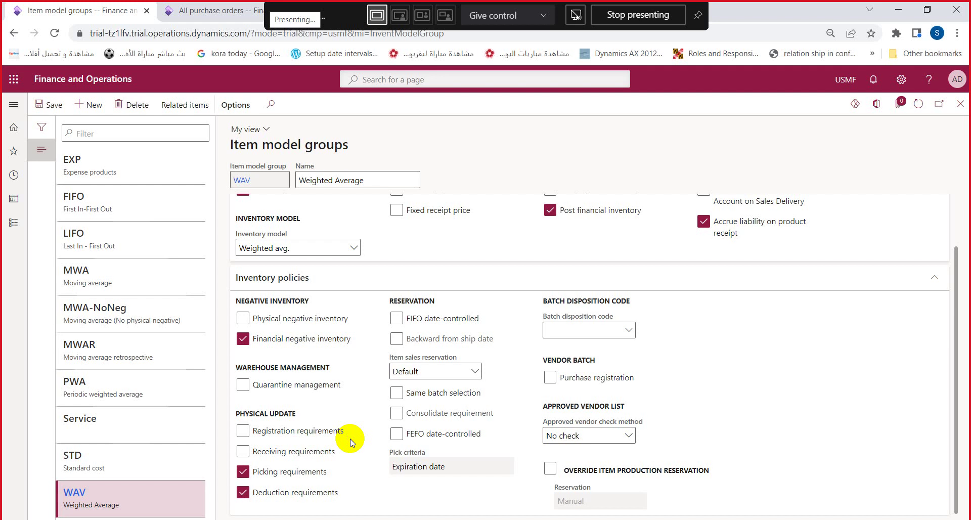
{"action": "left_click", "coordinate": [243, 430]}
{"action": "left_click", "coordinate": [243, 452]}
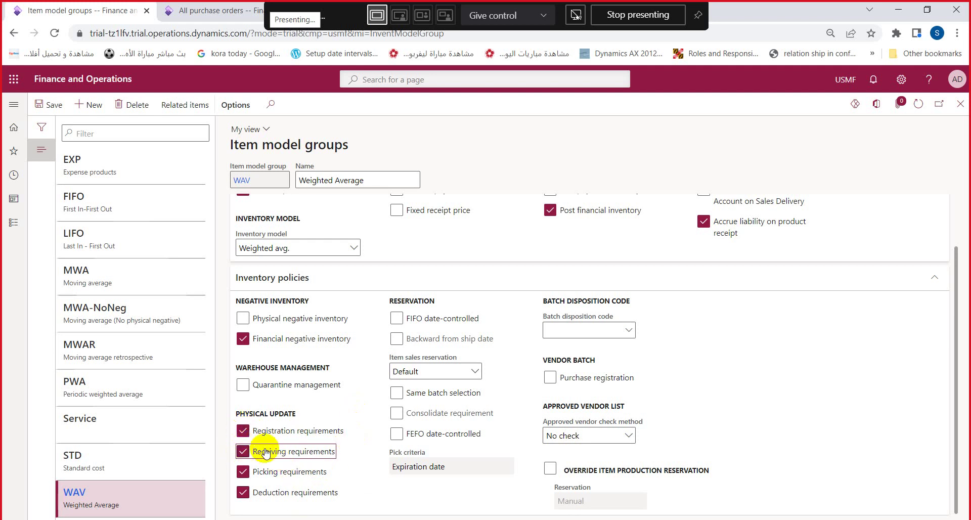
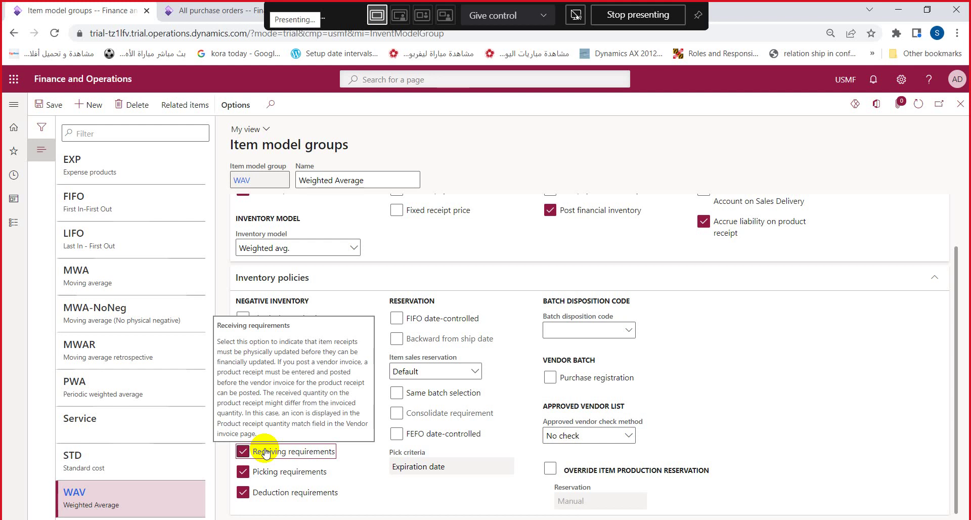
{"action": "left_click", "coordinate": [245, 453]}
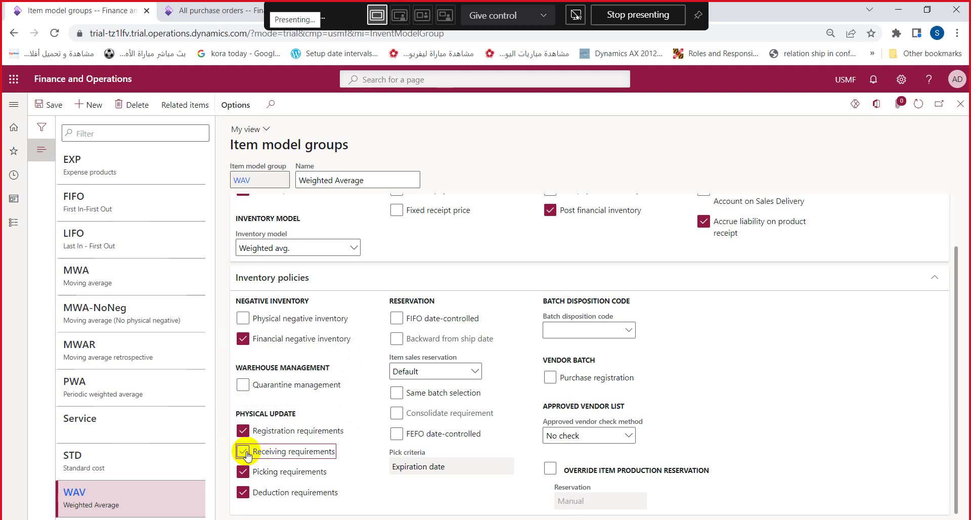
{"action": "left_click", "coordinate": [245, 453]}
Step: Turn off Registration requirements and Receiving requirements under Physical update for the WAV item model group
{"action": "left_click", "coordinate": [243, 431]}
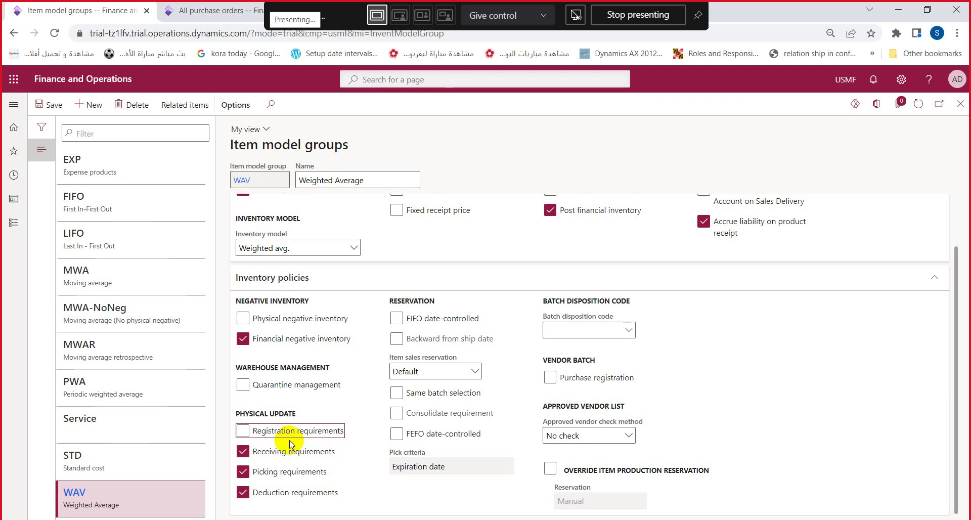
{"action": "mouse_move", "coordinate": [307, 459]}
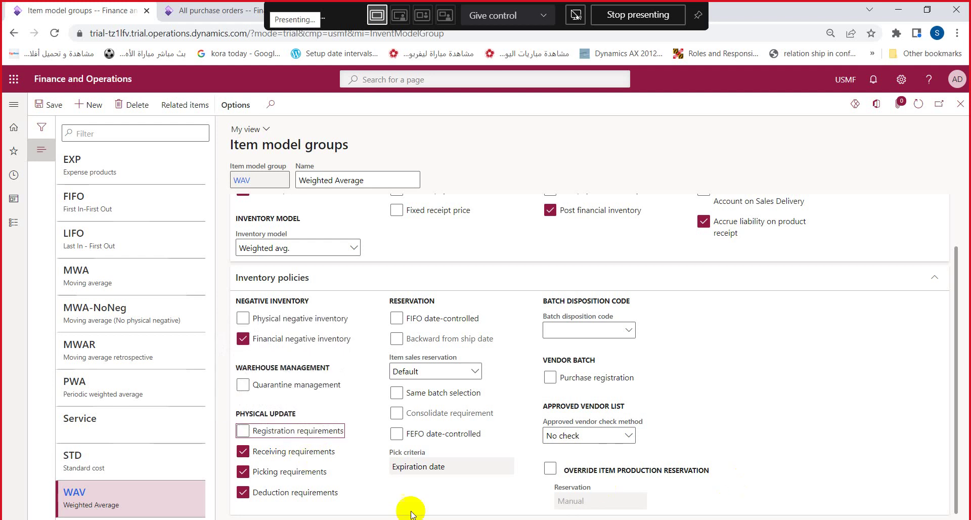
{"action": "left_click", "coordinate": [250, 455]}
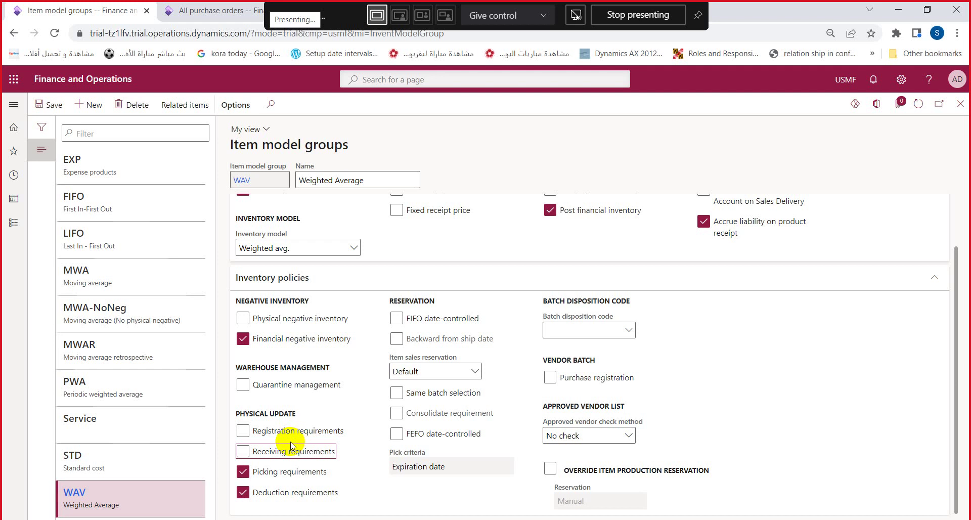
{"action": "left_click", "coordinate": [244, 456]}
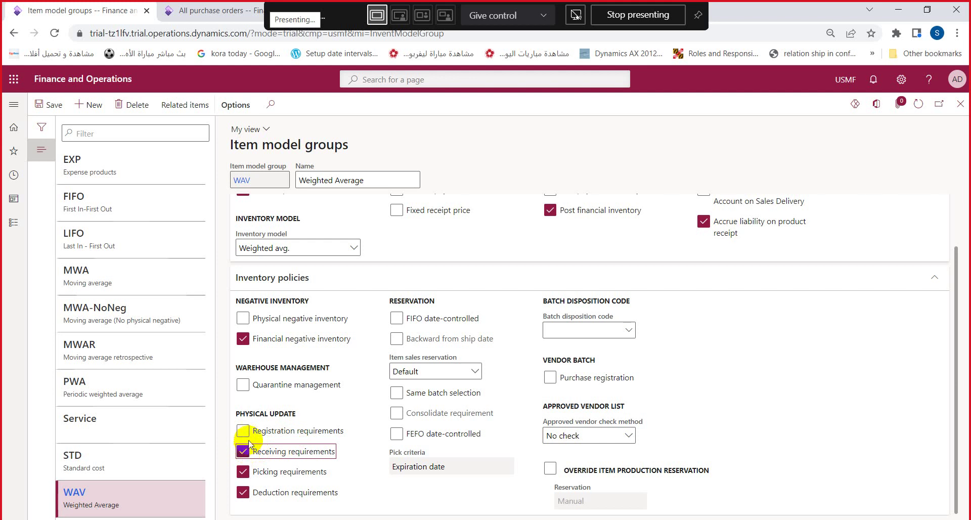
{"action": "left_click", "coordinate": [244, 451]}
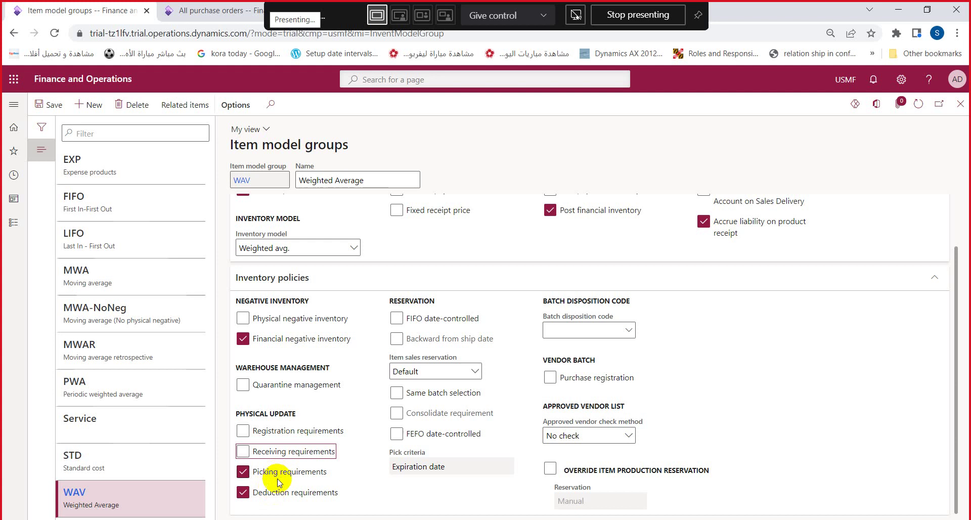
Step: Turn on Receiving requirements and Registration requirements under Physical update for the WAV item model group
{"action": "left_click", "coordinate": [244, 451]}
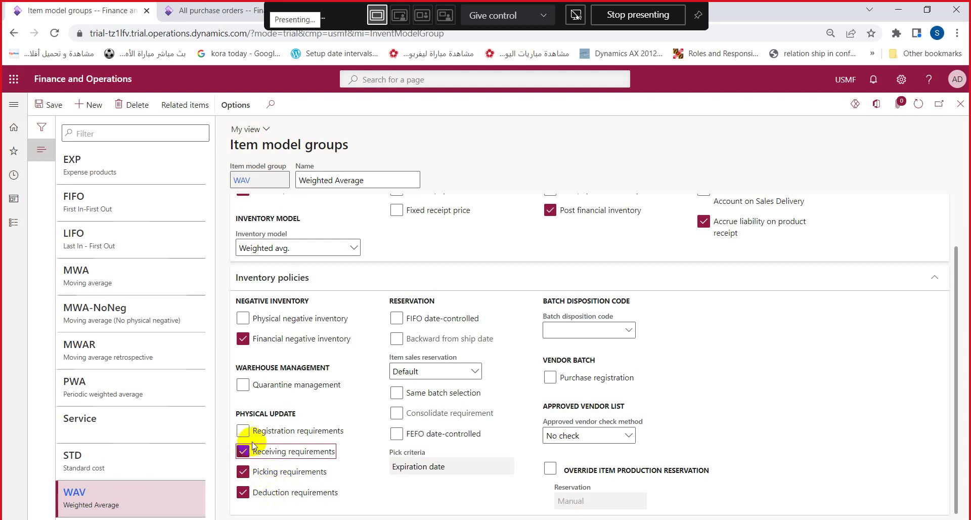
{"action": "left_click", "coordinate": [242, 430]}
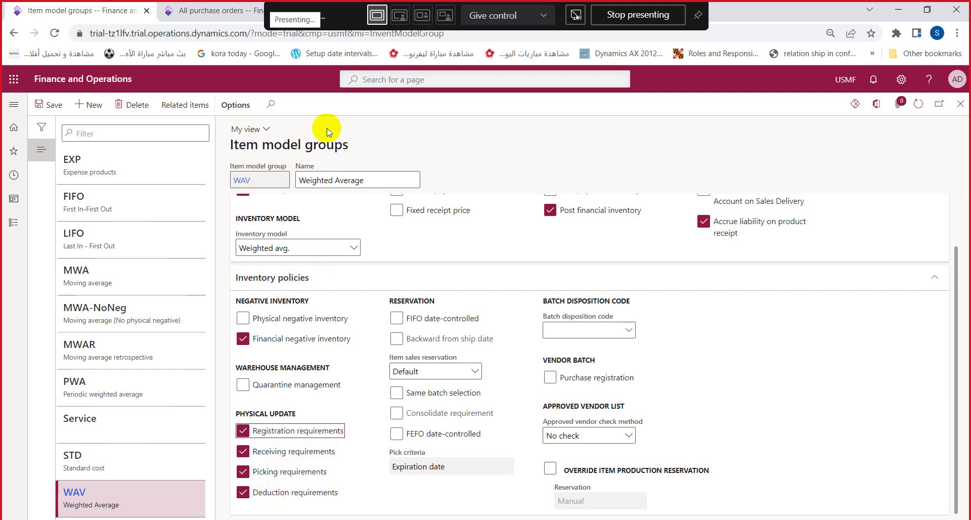
Step: Check the purchase order's posting error about transactions with status Registered, and return to the item model group setup
{"action": "left_click", "coordinate": [220, 10]}
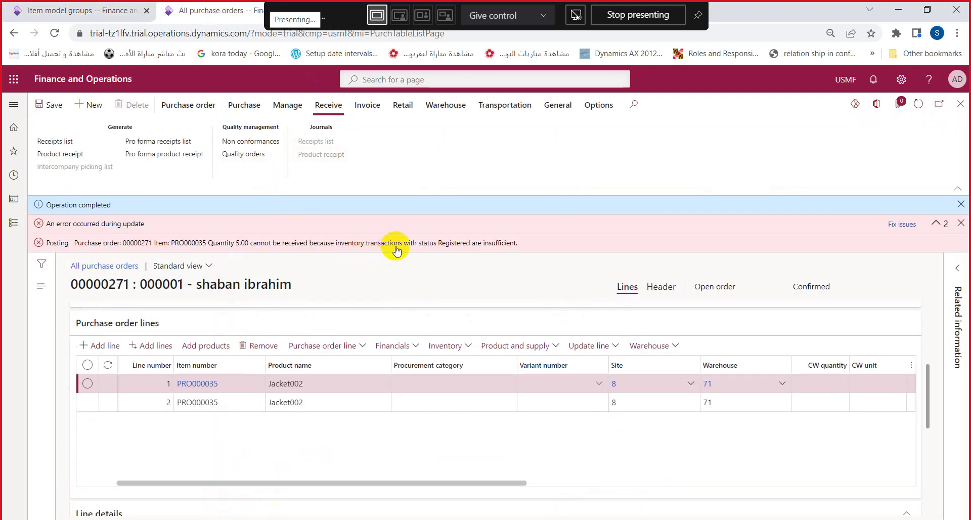
{"action": "left_click_drag", "start_coordinate": [436, 248], "coordinate": [472, 249]}
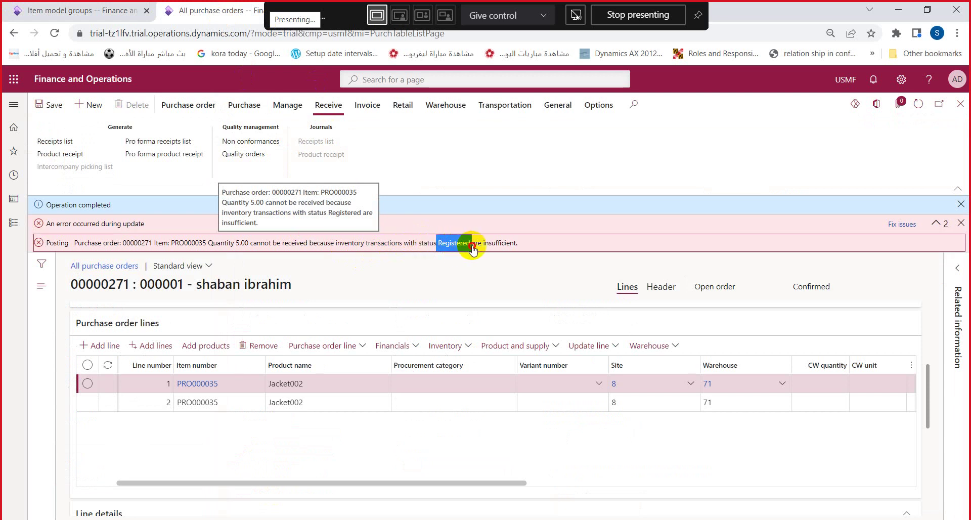
{"action": "left_click", "coordinate": [117, 9]}
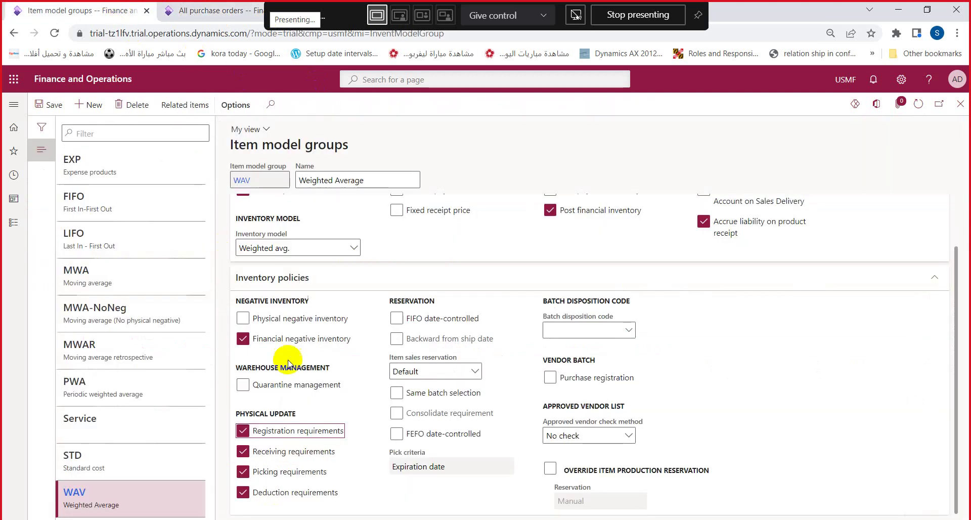
Step: Try clearing Registration requirements for the WAV item model group, and select it again
{"action": "left_click", "coordinate": [244, 432]}
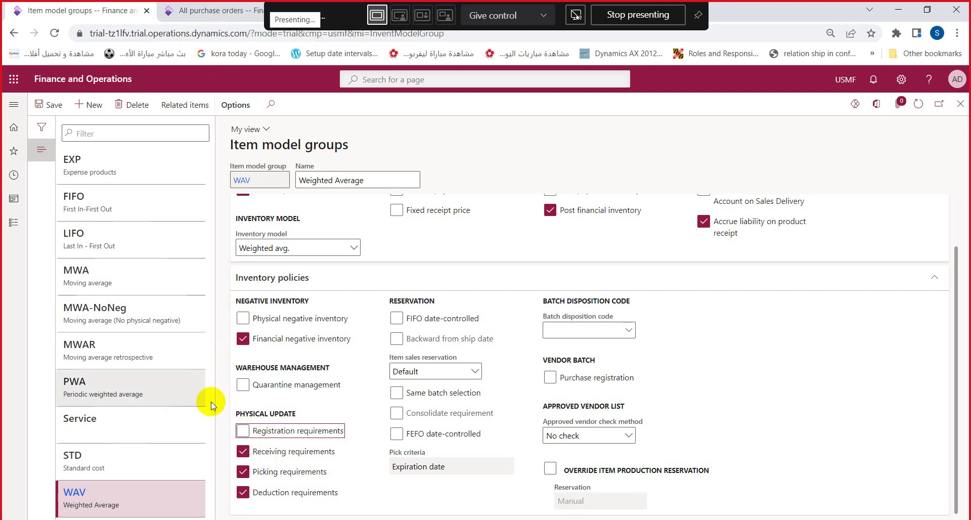
{"action": "left_click", "coordinate": [242, 431]}
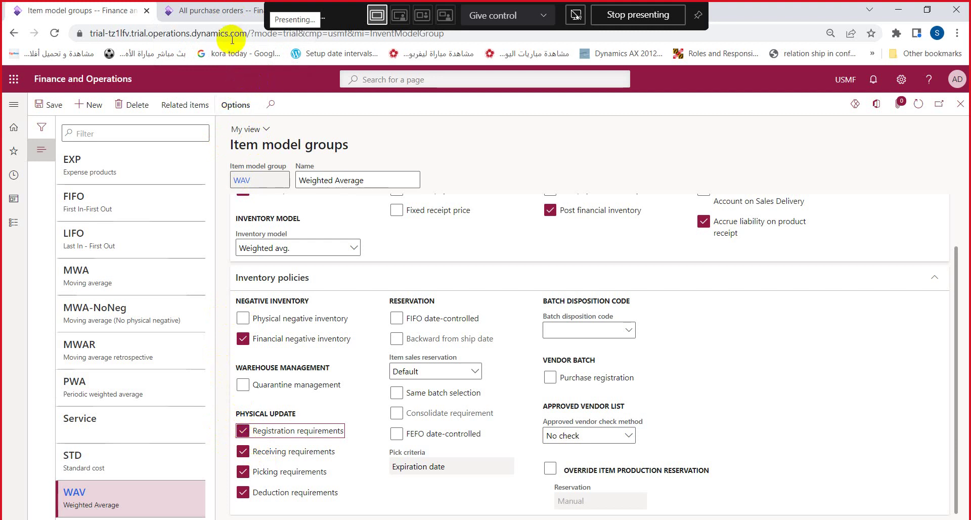
Step: Return to the purchase order, dismiss its posting error and select the first order line
{"action": "left_click", "coordinate": [214, 14]}
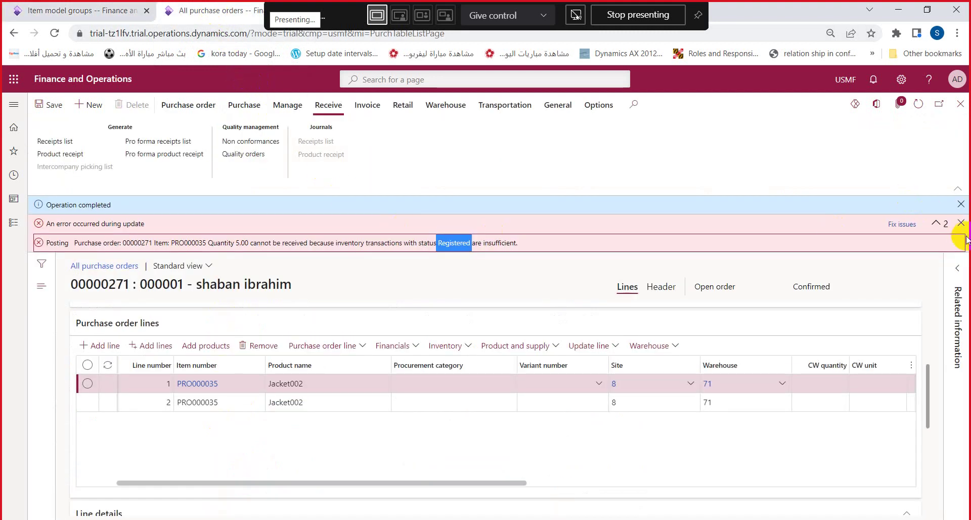
{"action": "left_click", "coordinate": [960, 228]}
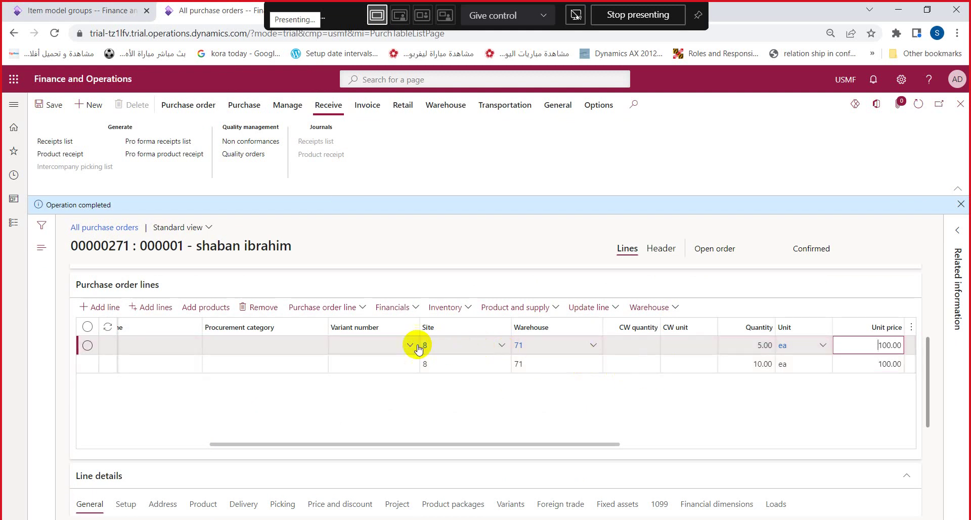
{"action": "left_click", "coordinate": [357, 344]}
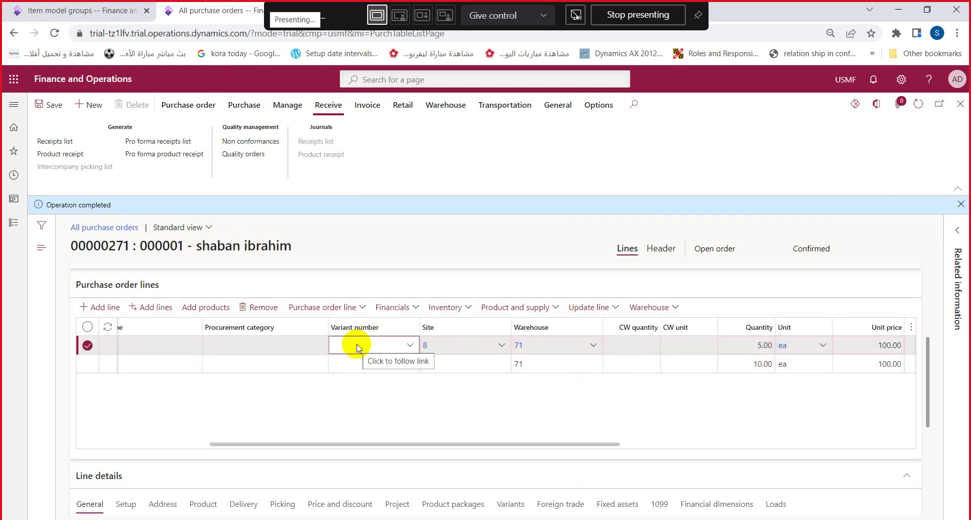
{"action": "left_click", "coordinate": [60, 154]}
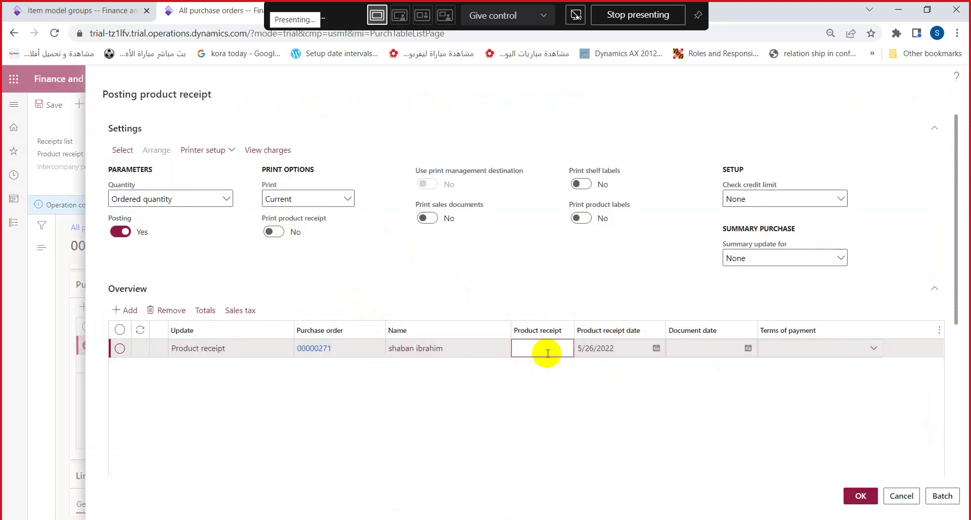
{"action": "type", "text": "25488"}
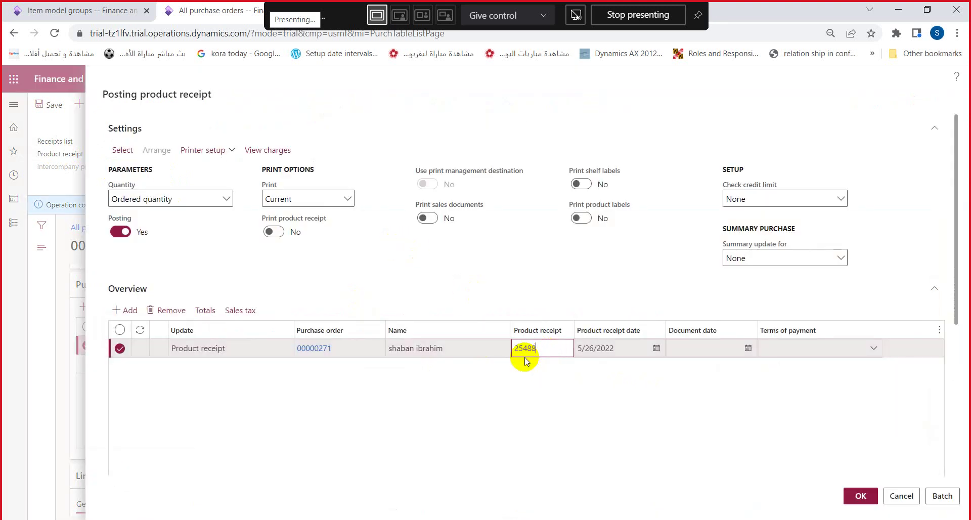
{"action": "scroll", "coordinate": [481, 360], "scroll_direction": "down", "scroll_amount": 4}
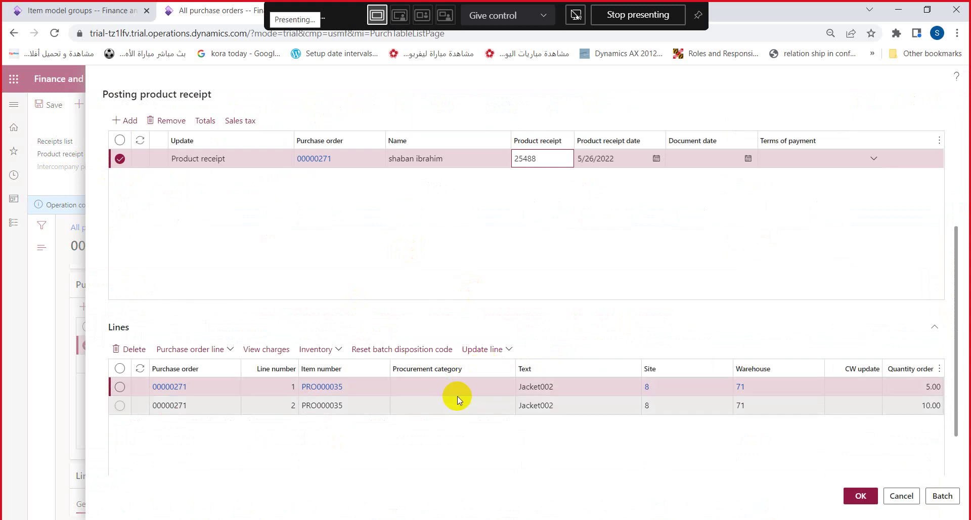
{"action": "left_click", "coordinate": [481, 393]}
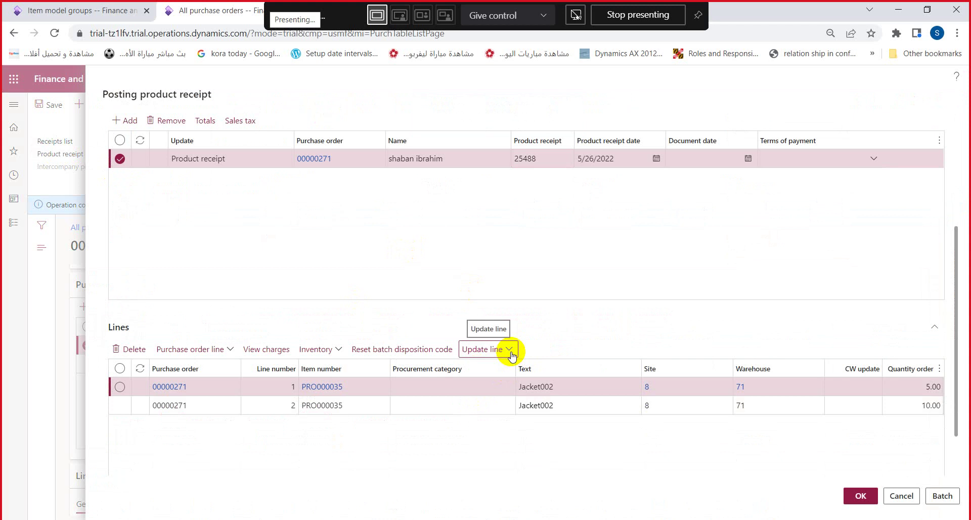
{"action": "left_click", "coordinate": [905, 501]}
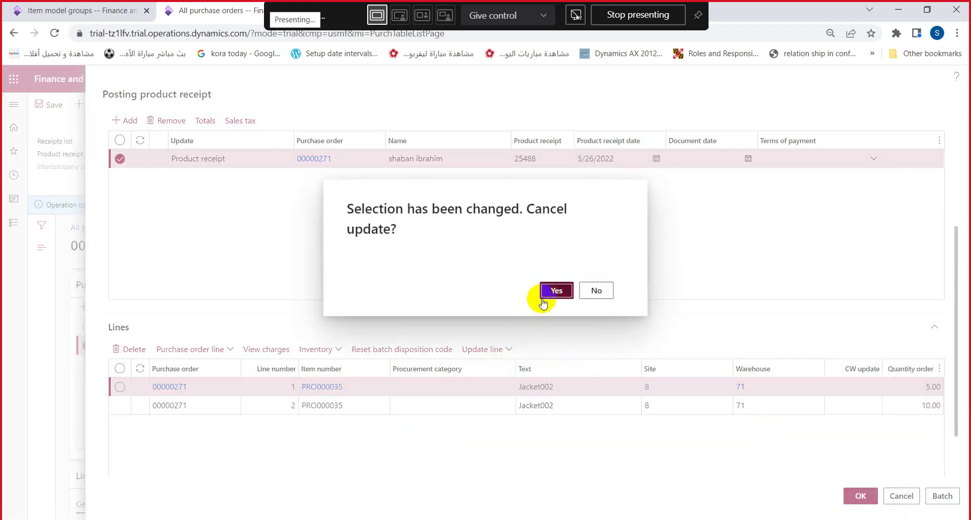
{"action": "left_click", "coordinate": [555, 291]}
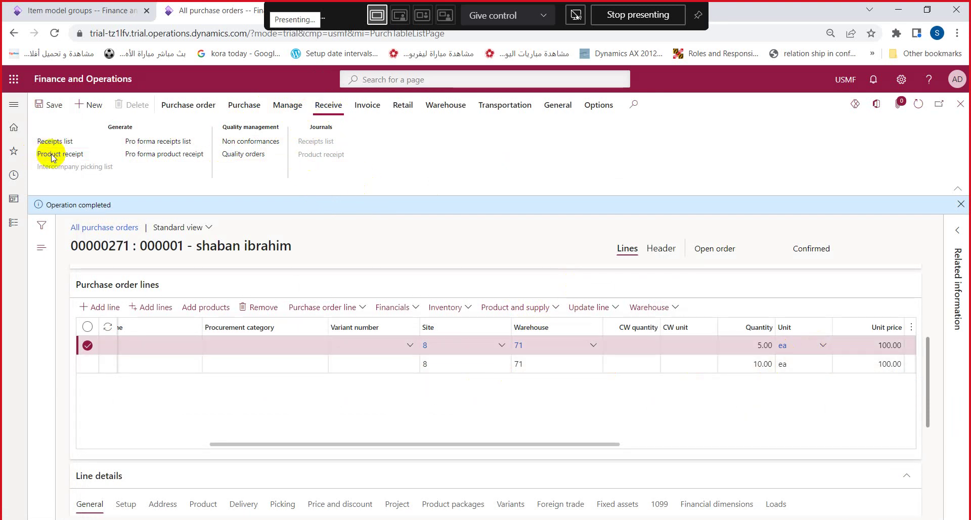
Step: Start posting a product receipt for the order, using its purchase order number as the product receipt number
{"action": "left_click", "coordinate": [158, 161]}
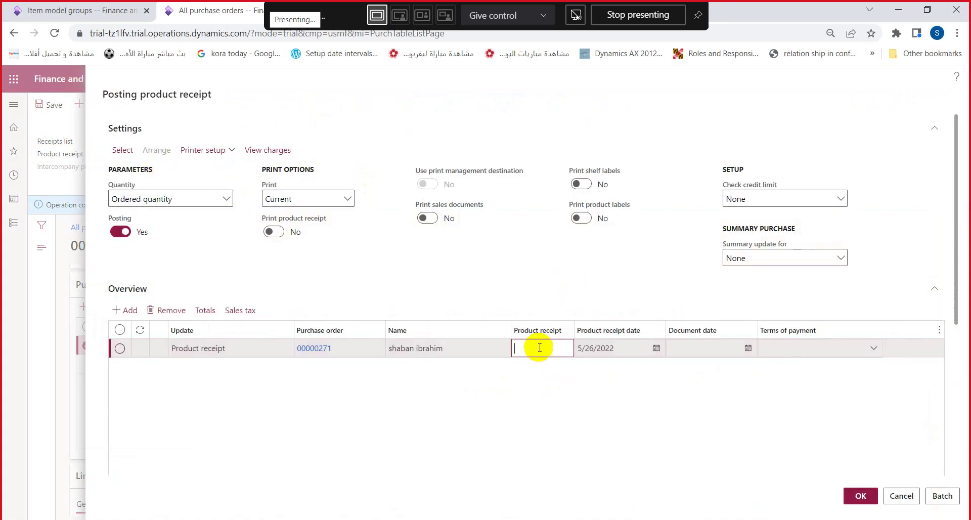
{"action": "left_click", "coordinate": [537, 347]}
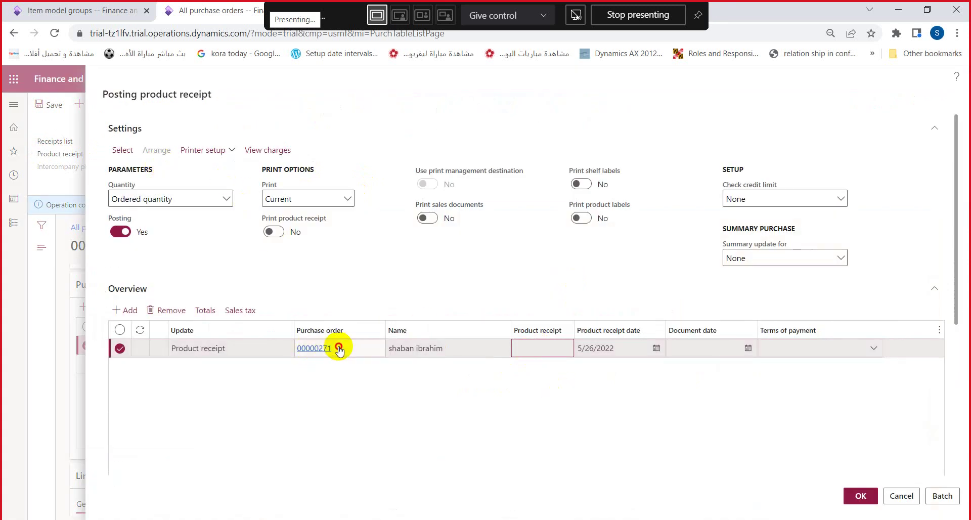
{"action": "left_click", "coordinate": [299, 349]}
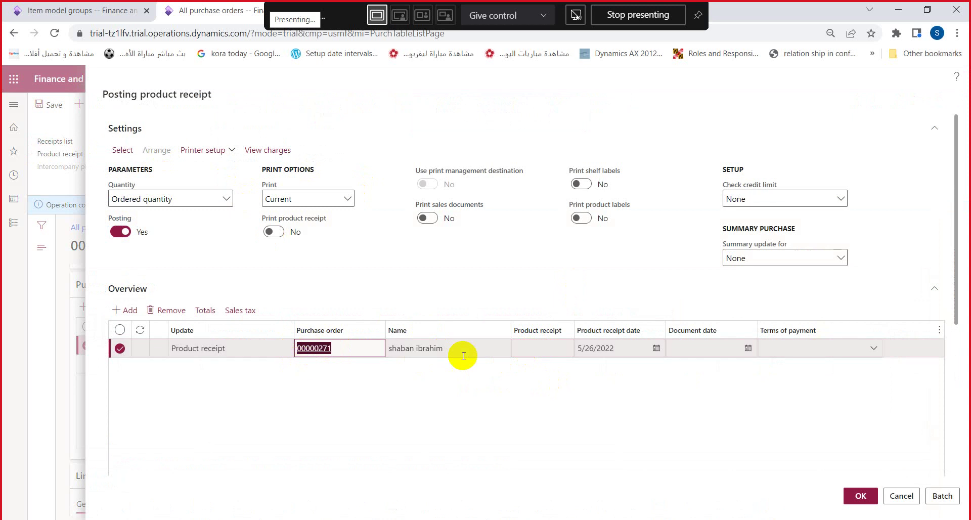
{"action": "left_click", "coordinate": [556, 348]}
{"action": "scroll", "coordinate": [556, 353], "scroll_direction": "down", "scroll_amount": 4}
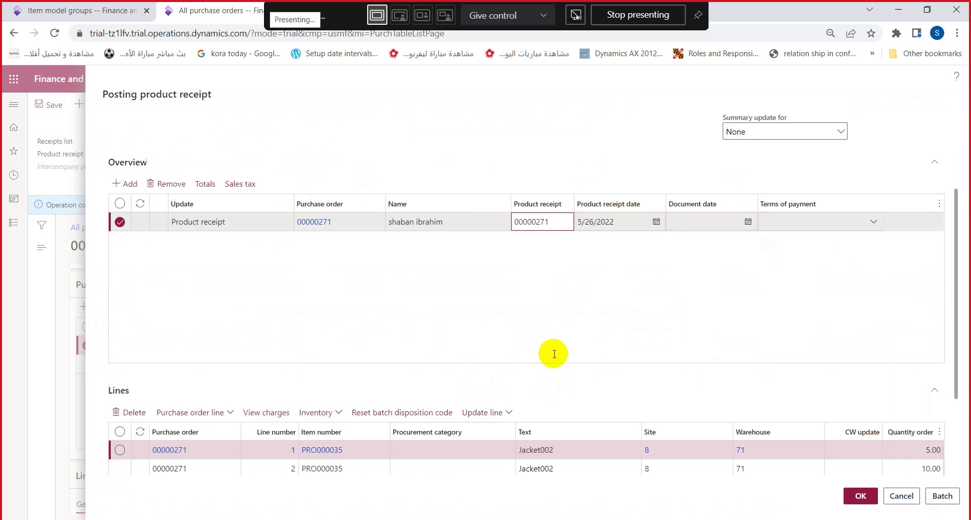
{"action": "scroll", "coordinate": [486, 309], "scroll_direction": "up", "scroll_amount": 3}
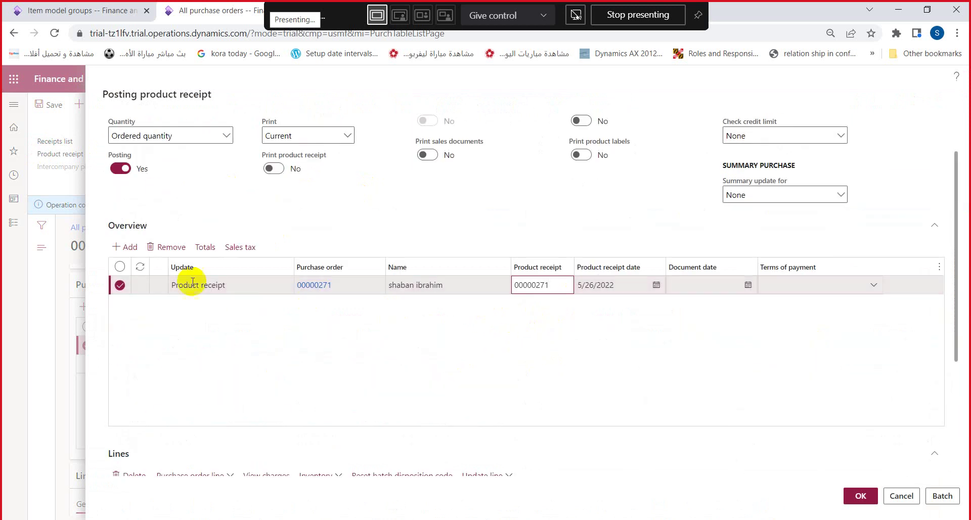
{"action": "scroll", "coordinate": [138, 453], "scroll_direction": "down", "scroll_amount": 1}
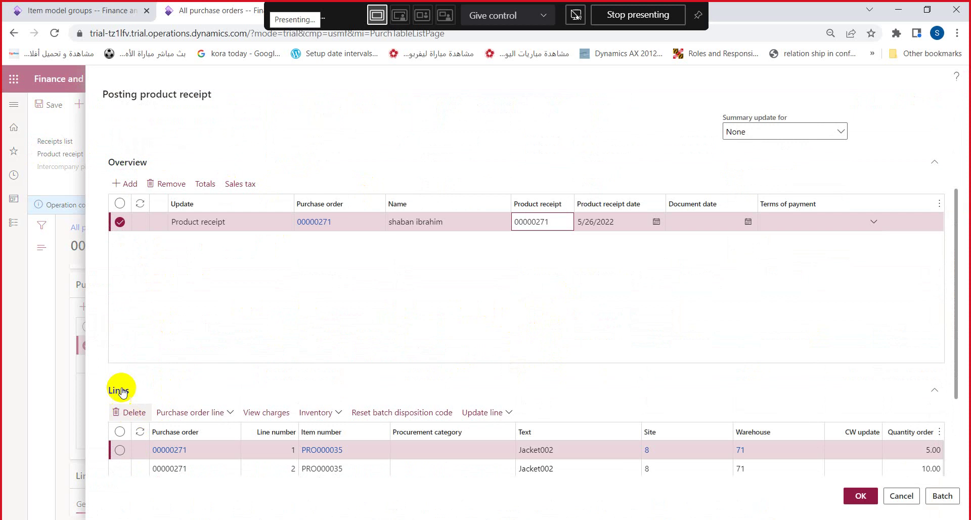
Step: Open Registration for line 1 of item PRO000035 from the product receipt posting lines
{"action": "scroll", "coordinate": [245, 390], "scroll_direction": "down", "scroll_amount": 2}
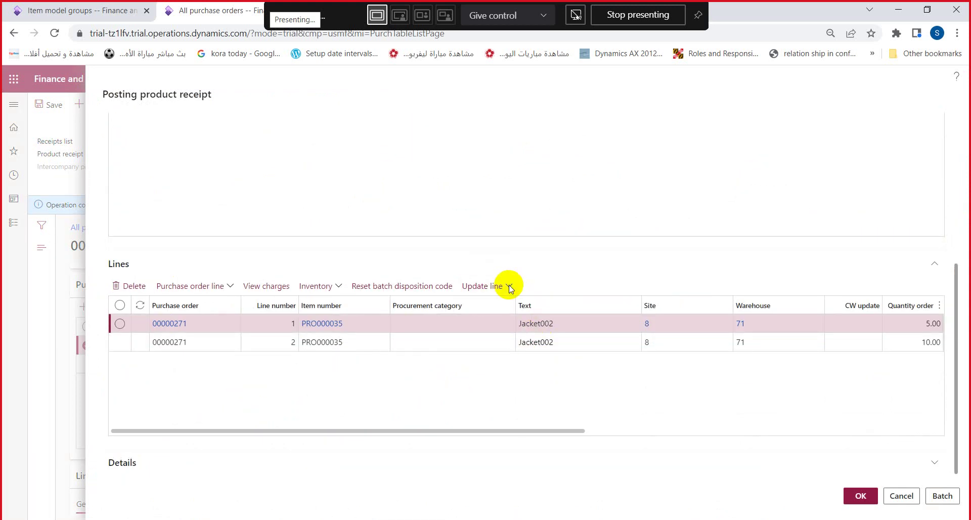
{"action": "left_click", "coordinate": [509, 286]}
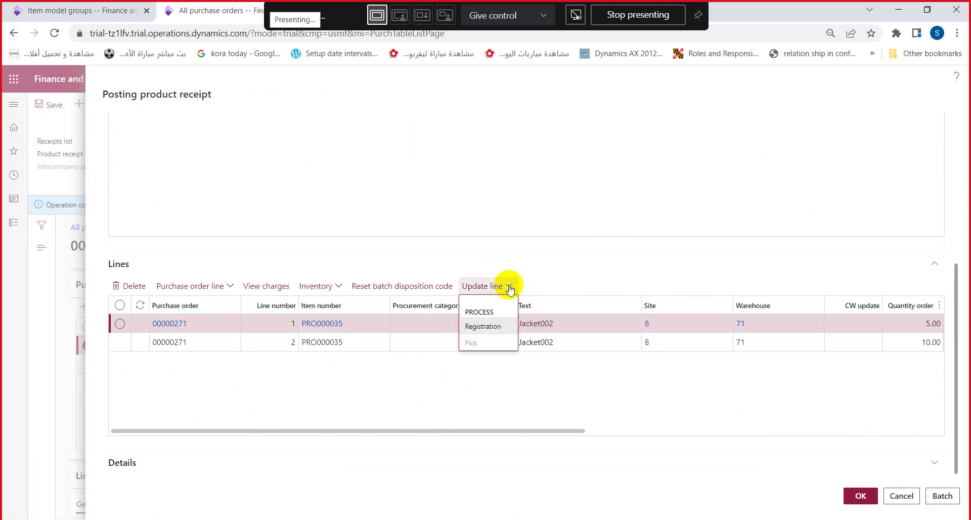
{"action": "left_click", "coordinate": [485, 325]}
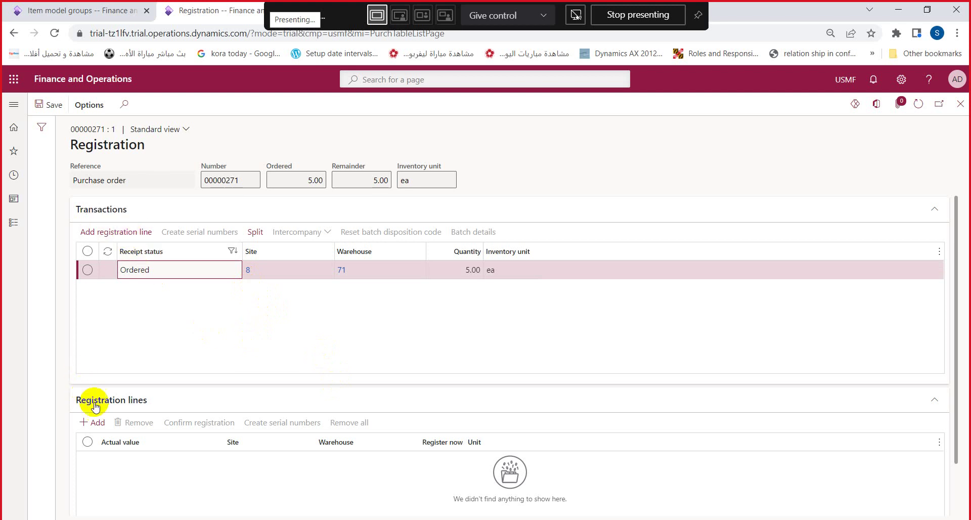
Step: Add a registration line for the ordered transaction, try a Register now quantity of 3, and set it to 5
{"action": "left_click", "coordinate": [126, 233]}
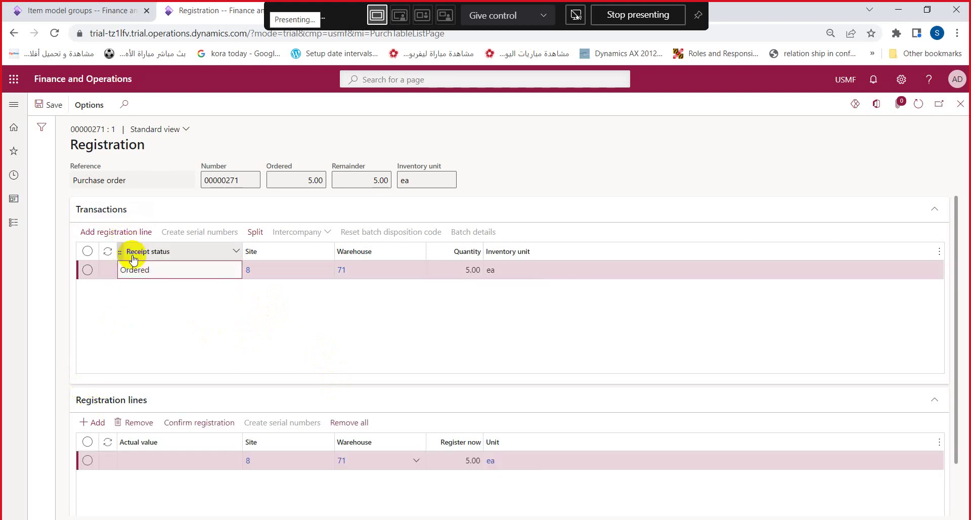
{"action": "left_click", "coordinate": [178, 463]}
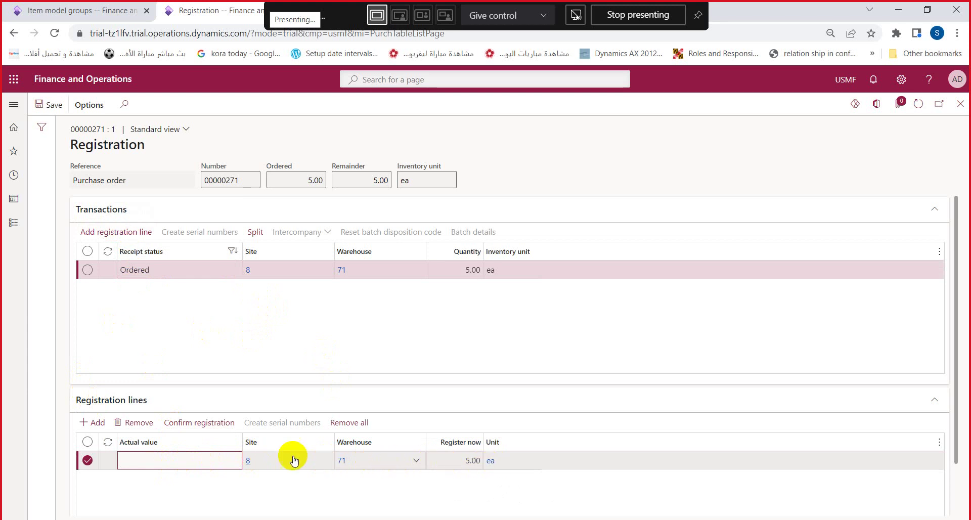
{"action": "left_click", "coordinate": [450, 461]}
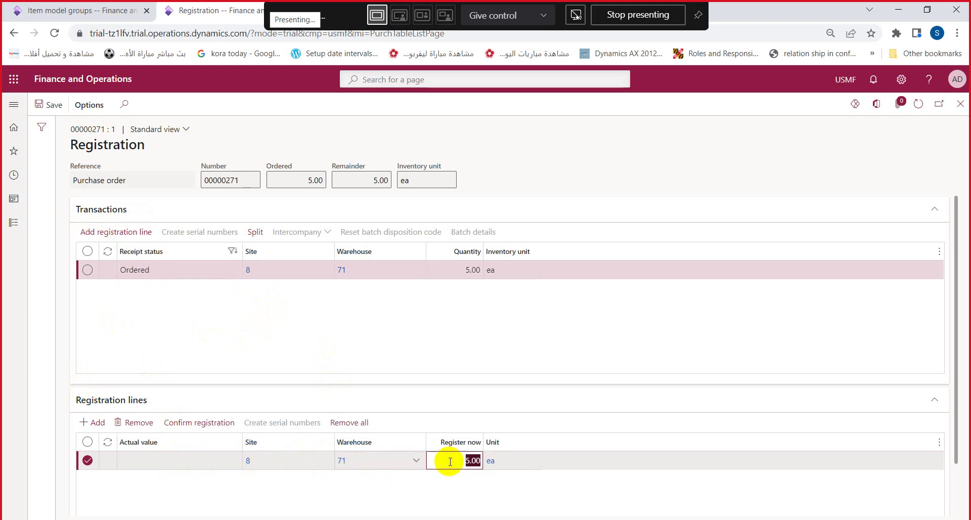
{"action": "type", "text": "3"}
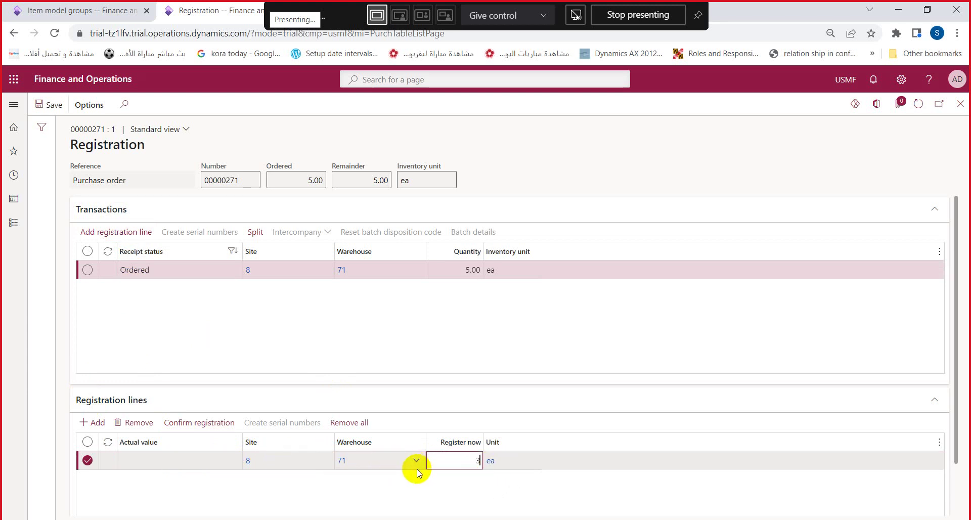
{"action": "mouse_move", "coordinate": [417, 473]}
{"action": "key", "text": "BackSpace"}
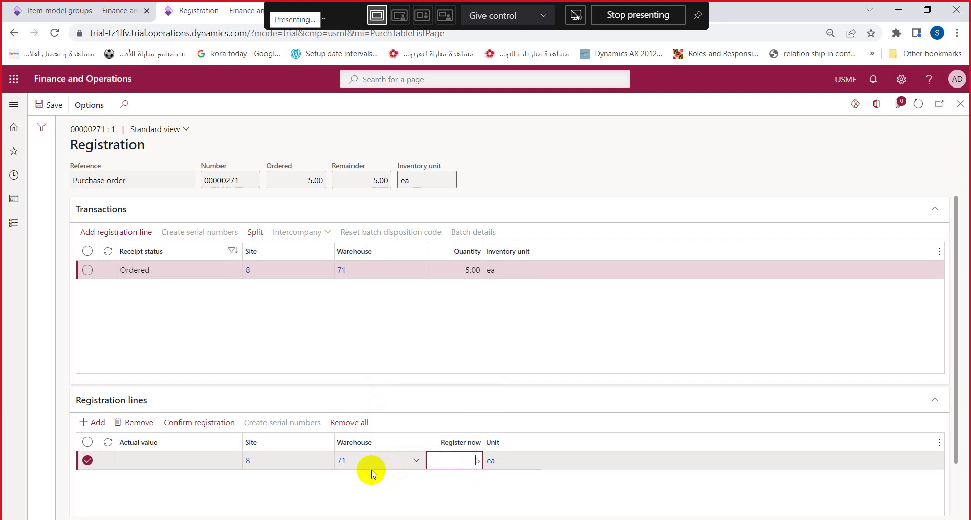
Step: Close the registration without confirming it, and cancel the product receipt posting
{"action": "scroll", "coordinate": [841, 444], "scroll_direction": "down", "scroll_amount": 1}
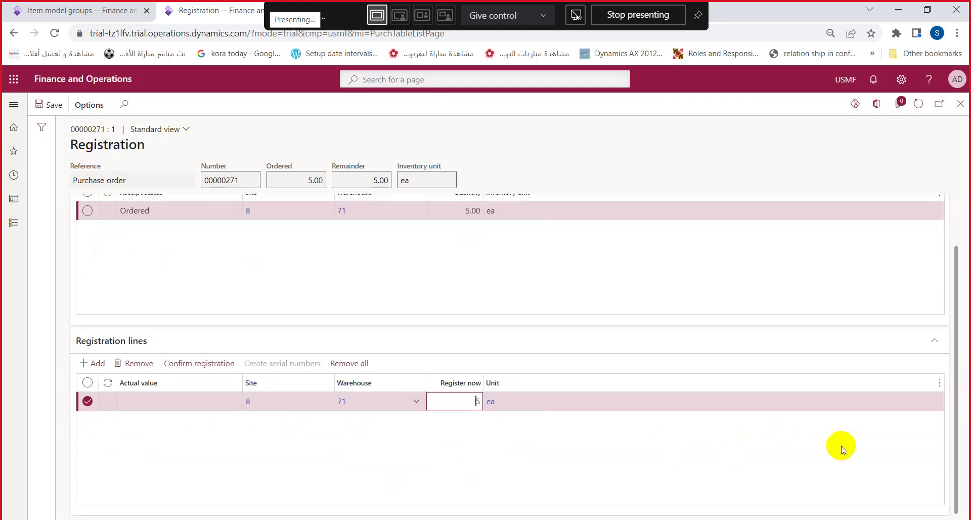
{"action": "scroll", "coordinate": [955, 368], "scroll_direction": "up", "scroll_amount": 1}
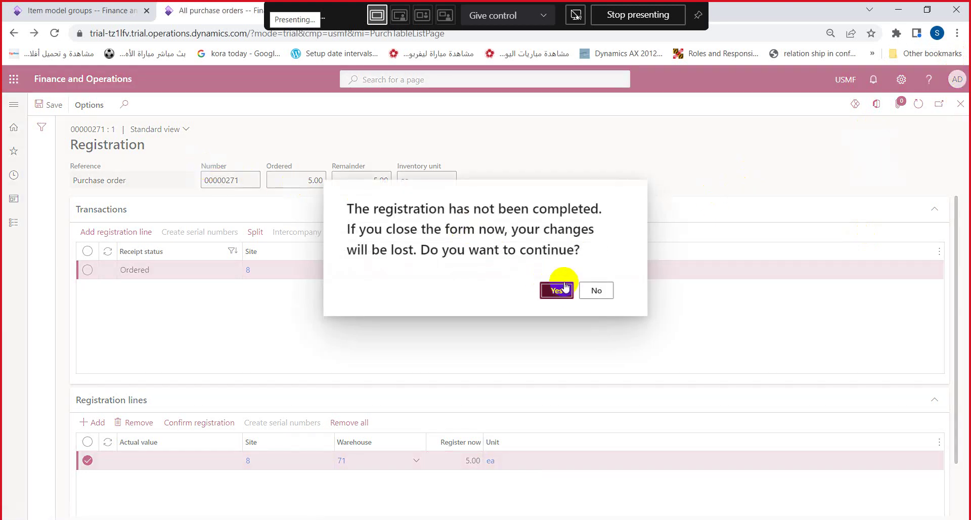
{"action": "left_click", "coordinate": [557, 291]}
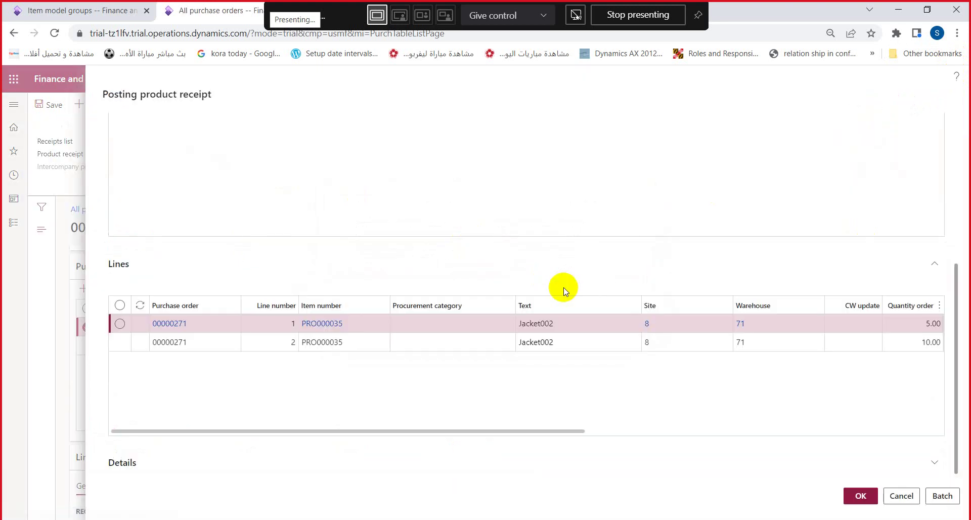
{"action": "left_click", "coordinate": [898, 495]}
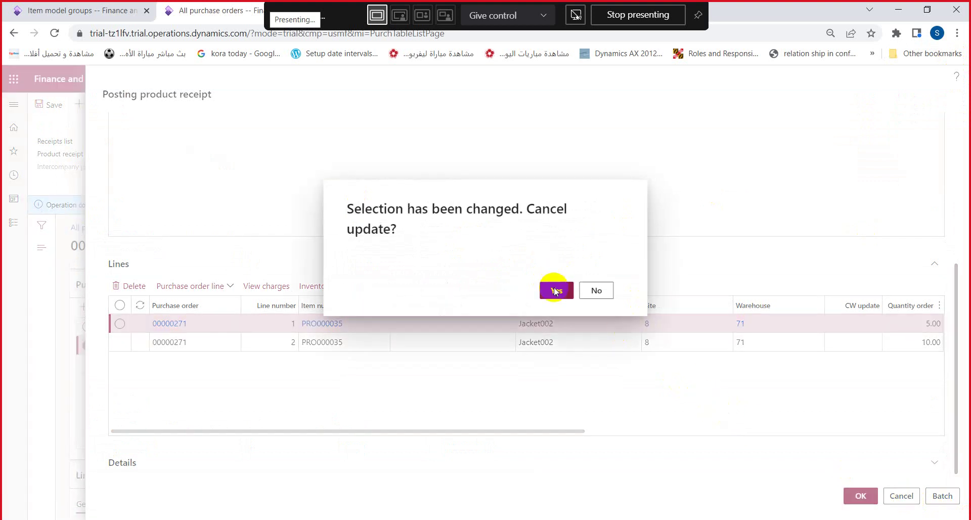
{"action": "left_click", "coordinate": [556, 289]}
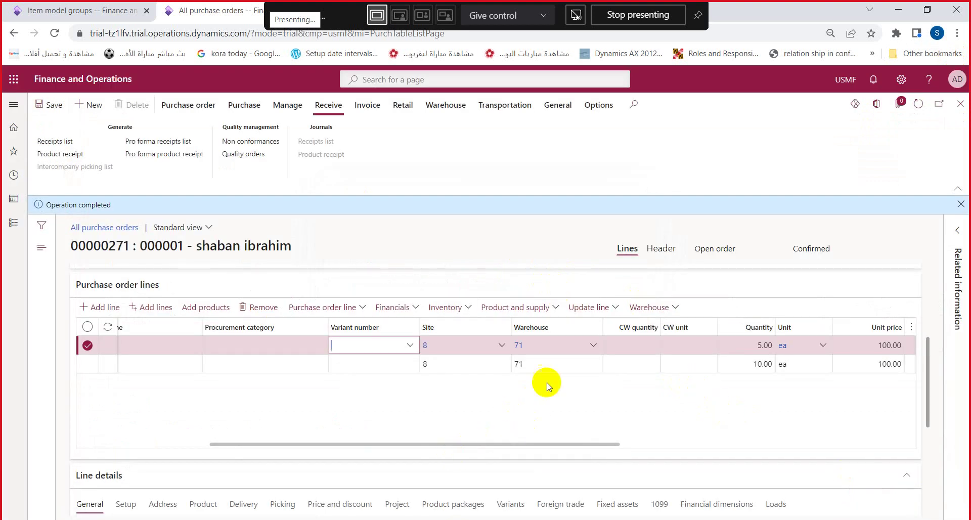
Step: Check which warehouses are available for the first purchase order line, keeping its current selection
{"action": "mouse_move", "coordinate": [533, 347]}
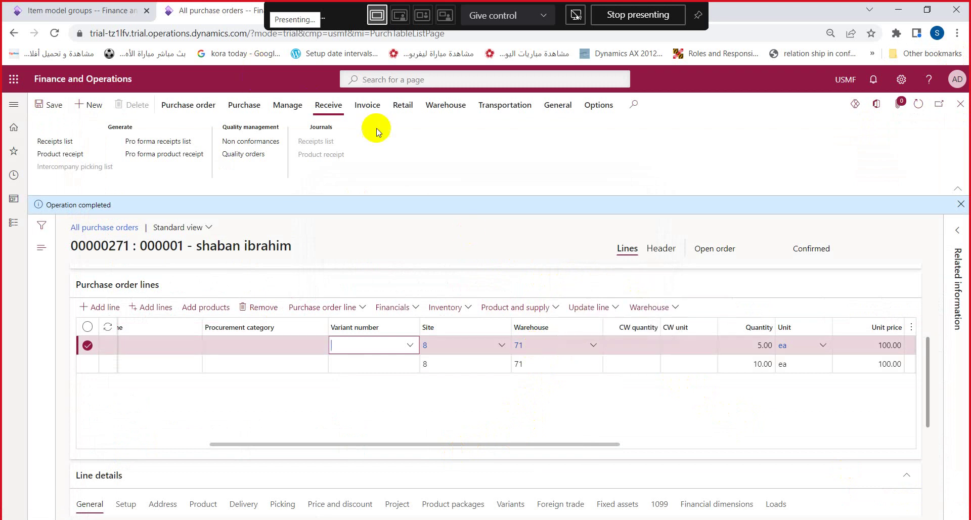
{"action": "left_click", "coordinate": [258, 109]}
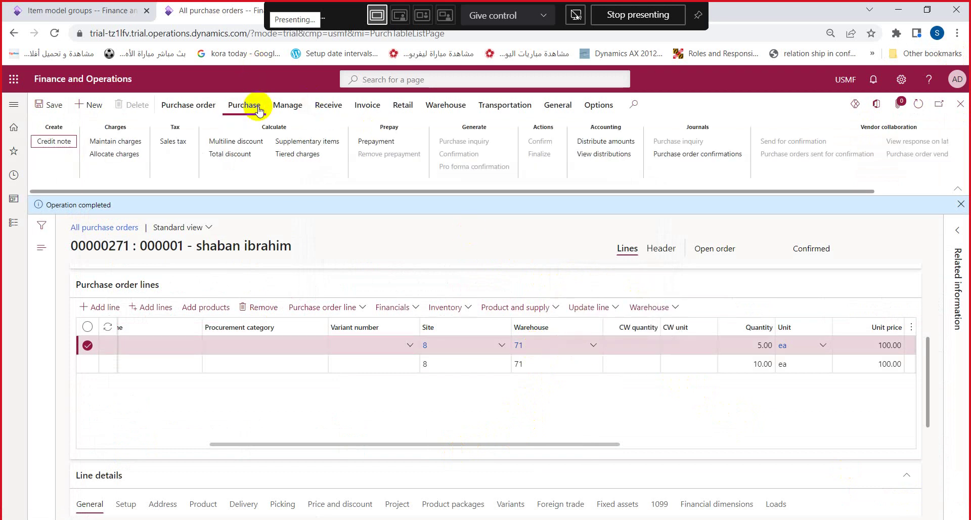
{"action": "left_click", "coordinate": [328, 109]}
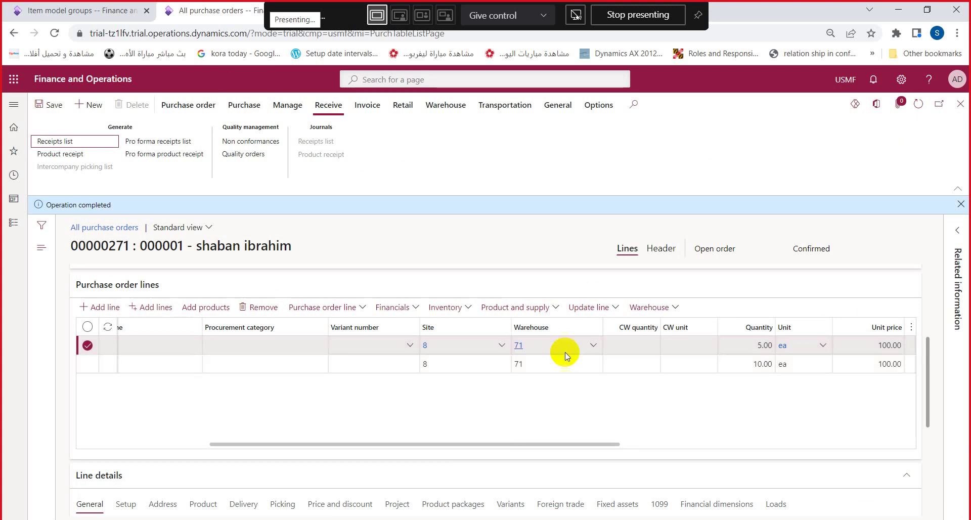
{"action": "left_click", "coordinate": [592, 347]}
{"action": "left_click", "coordinate": [593, 346]}
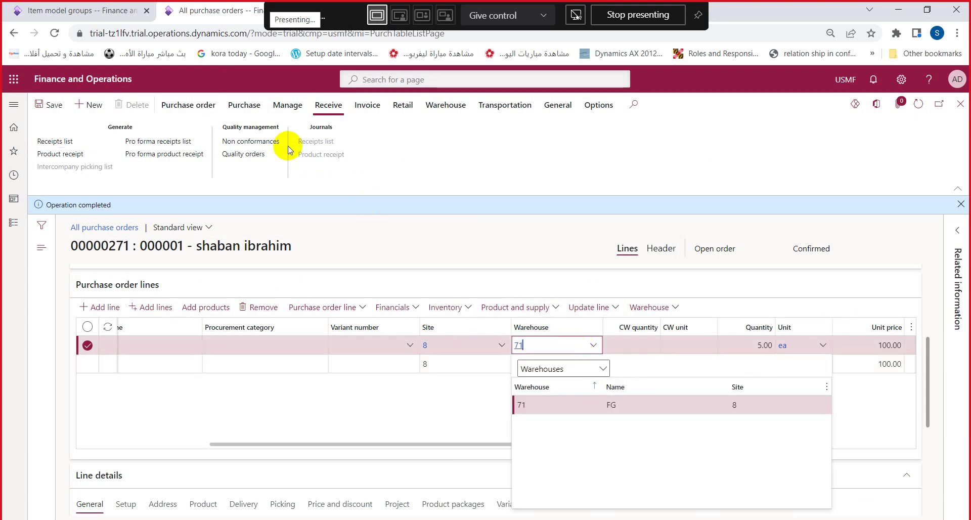
{"action": "left_click", "coordinate": [534, 252]}
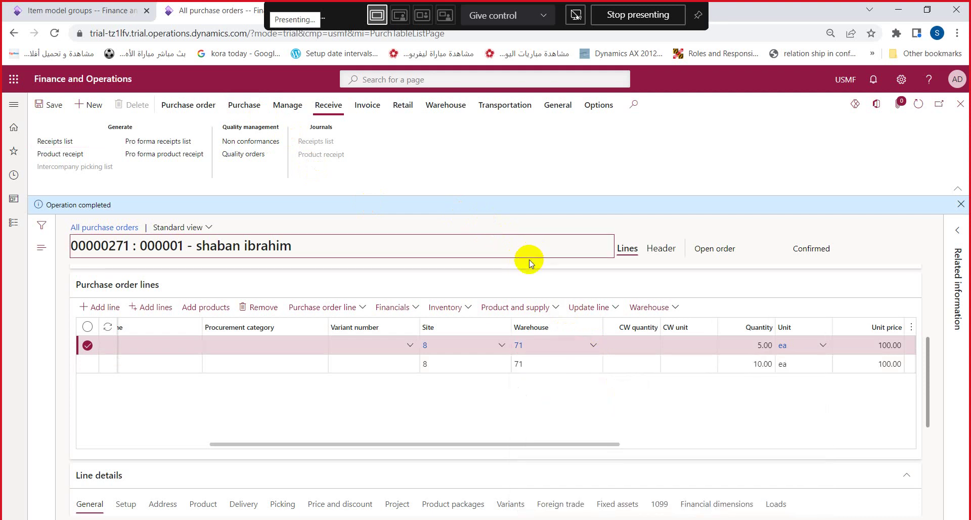
Step: View the order's purchase order confirmations journal, return to the order, and dismiss the message bar
{"action": "left_click", "coordinate": [253, 106]}
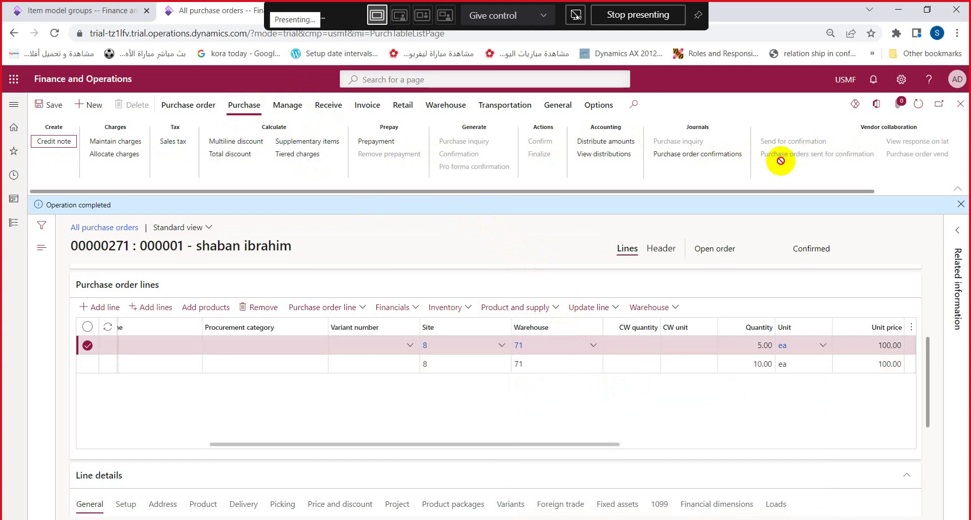
{"action": "left_click", "coordinate": [212, 106]}
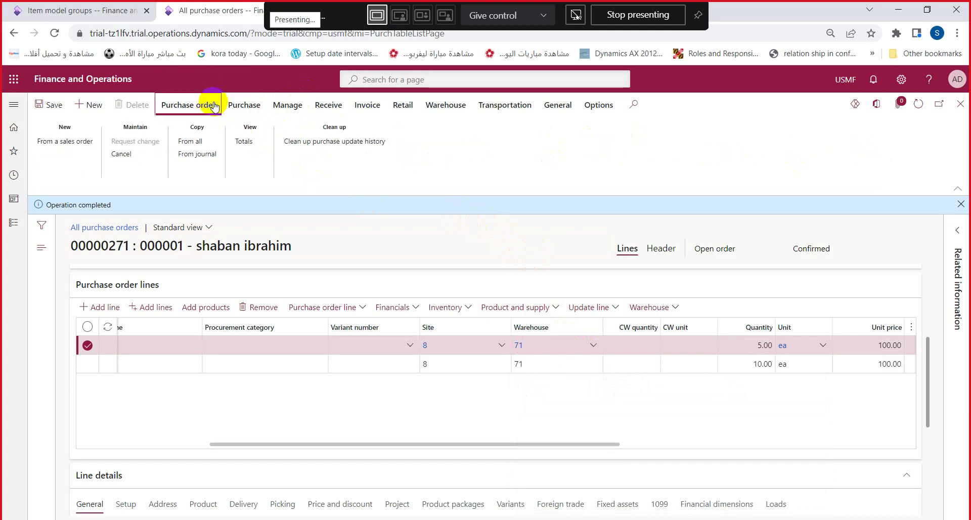
{"action": "left_click", "coordinate": [240, 105]}
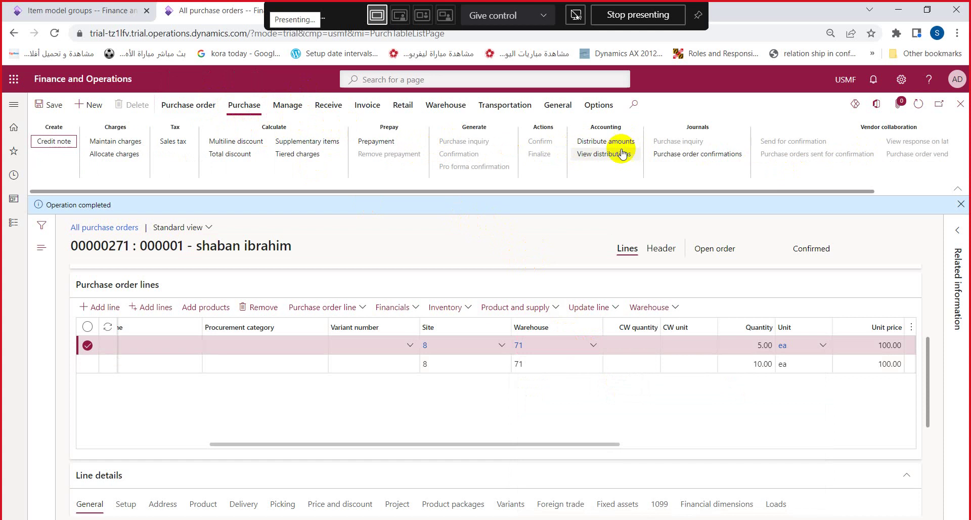
{"action": "left_click_drag", "start_coordinate": [753, 191], "coordinate": [817, 195]}
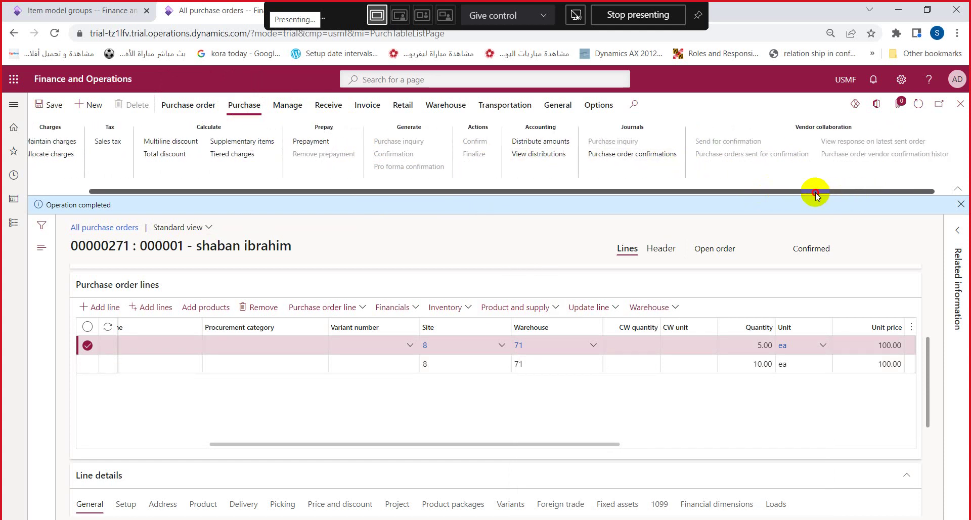
{"action": "left_click", "coordinate": [617, 158]}
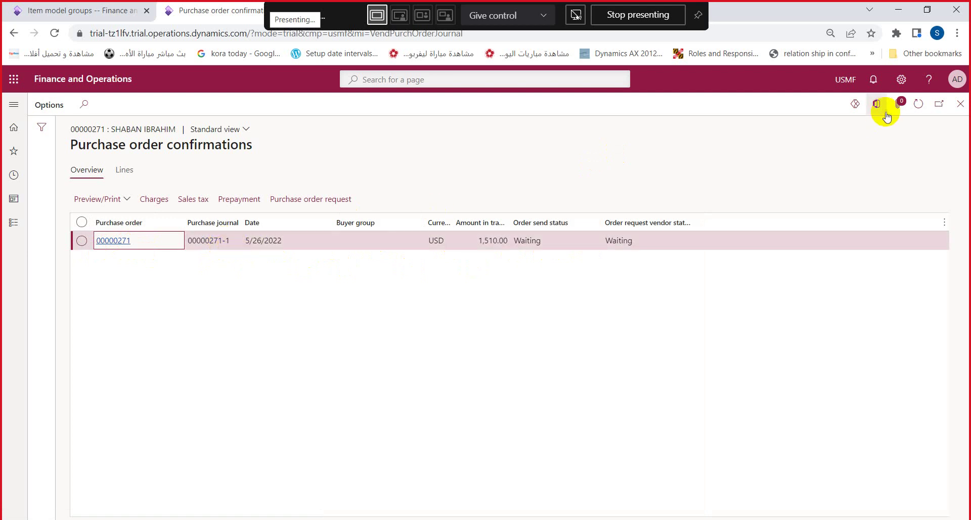
{"action": "left_click", "coordinate": [960, 105]}
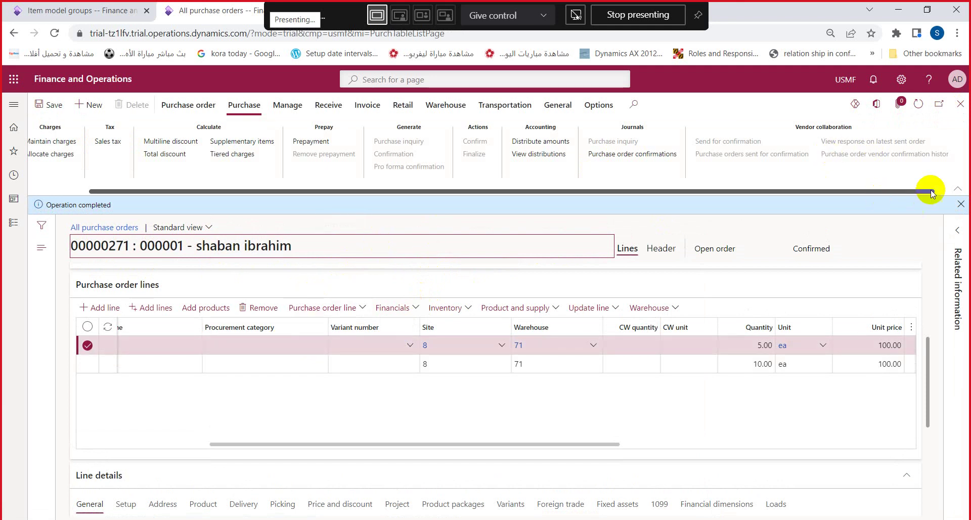
{"action": "left_click", "coordinate": [957, 206]}
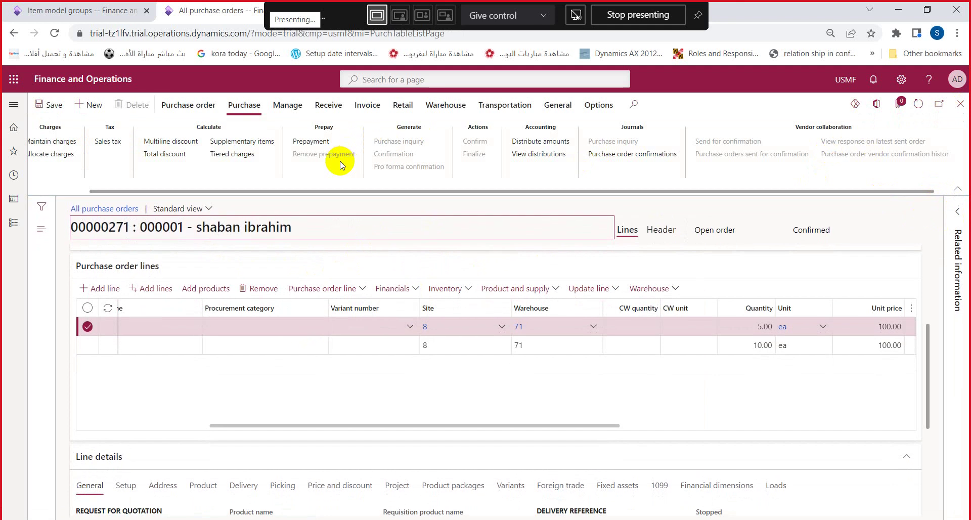
Step: Reopen the purchase order confirmations to examine the purchase journal number, and close them again
{"action": "left_click", "coordinate": [598, 154]}
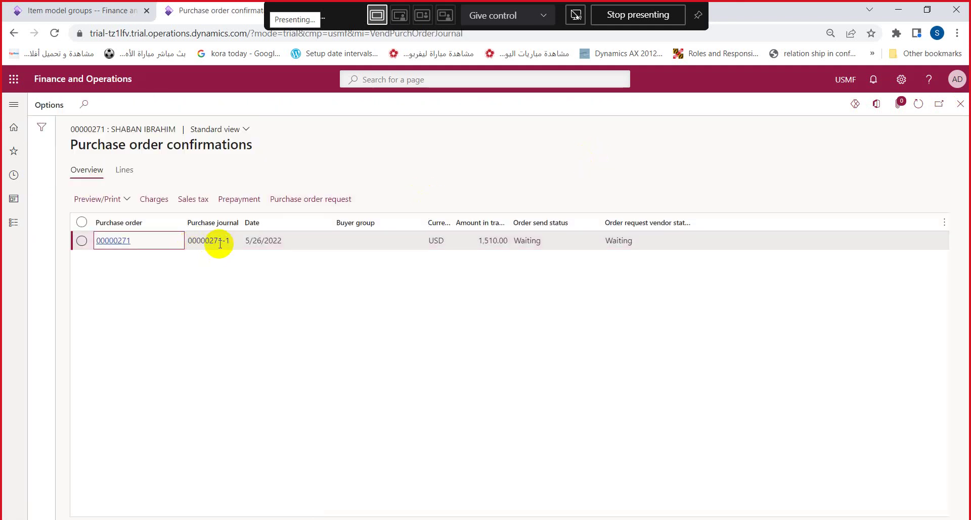
{"action": "double_click", "coordinate": [228, 241]}
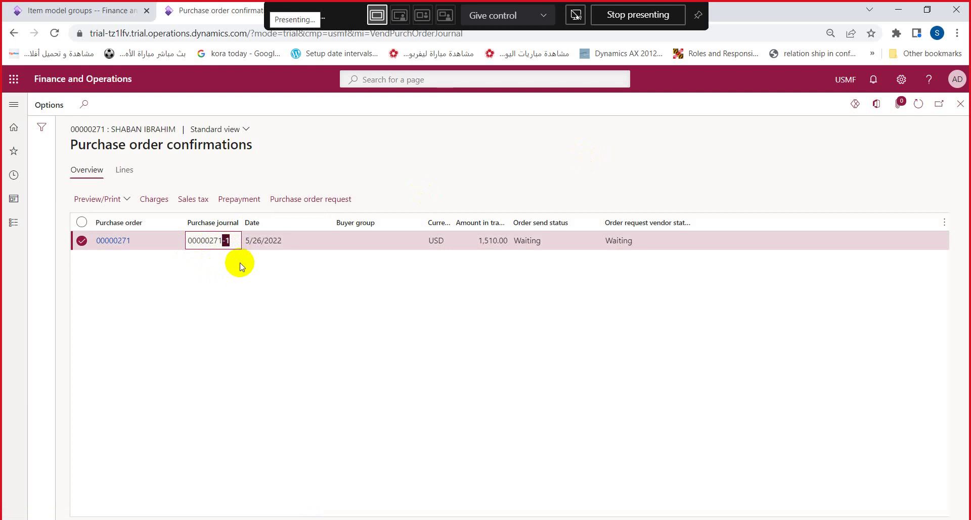
{"action": "left_click", "coordinate": [351, 248]}
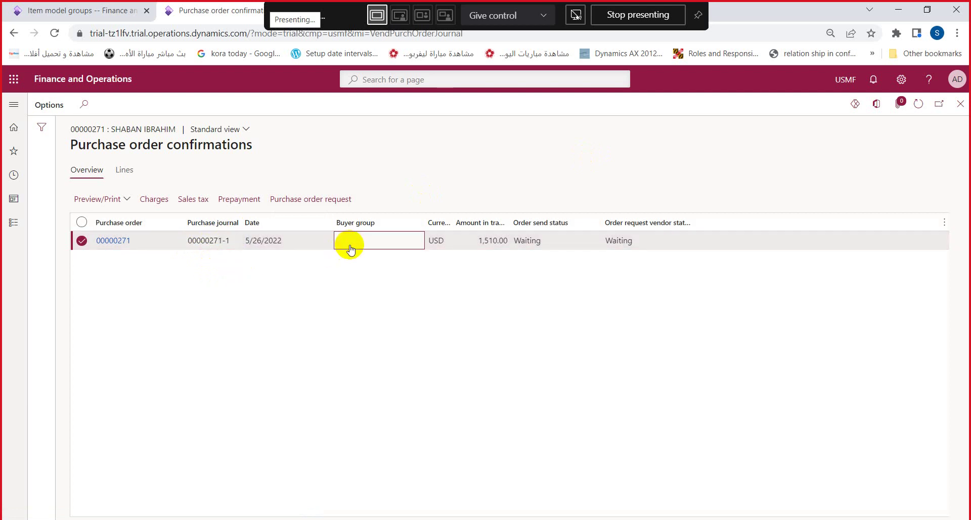
{"action": "left_click", "coordinate": [958, 105]}
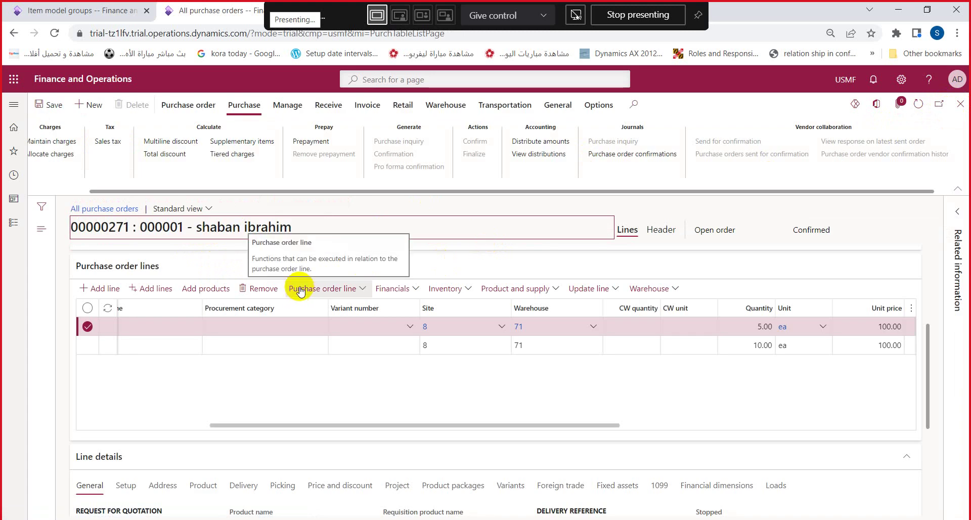
Step: Start posting a product receipt for the order, entering its purchase order number as the product receipt number
{"action": "left_click", "coordinate": [339, 107]}
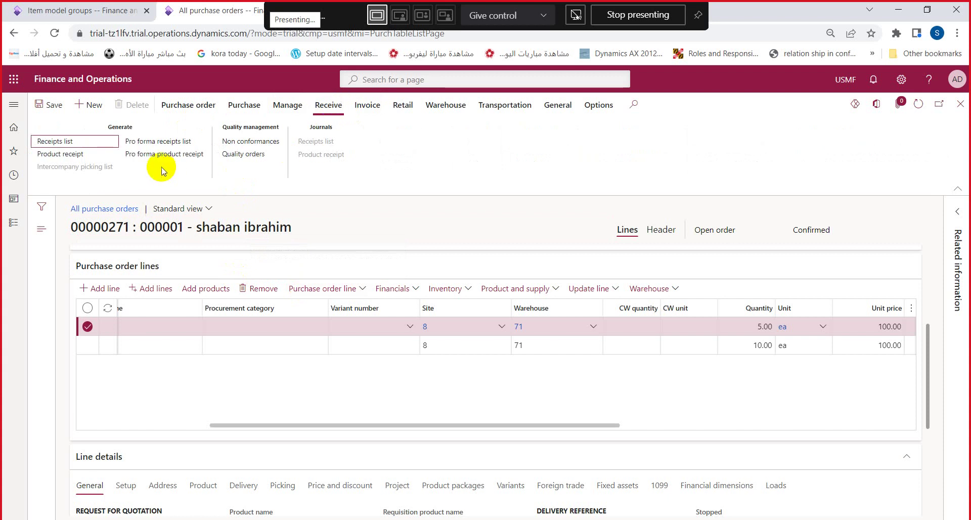
{"action": "left_click", "coordinate": [87, 154]}
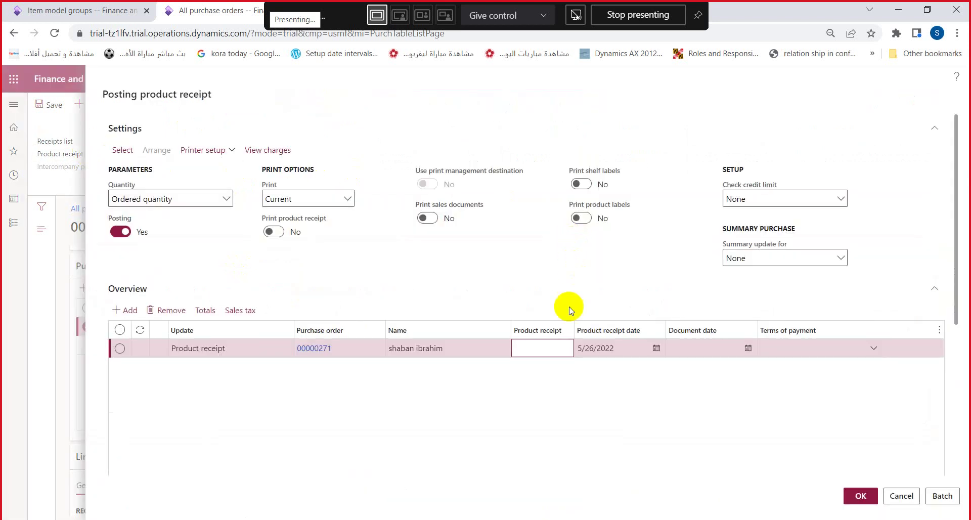
{"action": "left_click", "coordinate": [554, 345]}
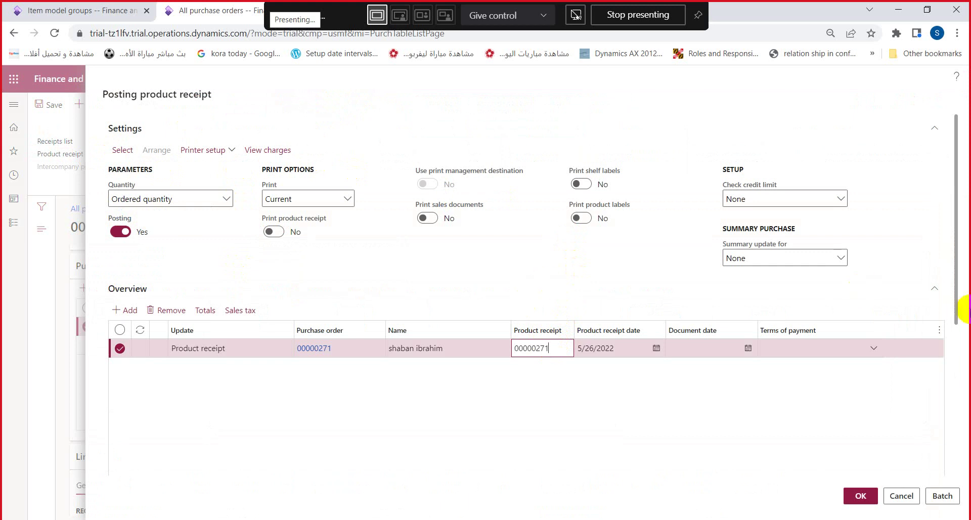
{"action": "left_click_drag", "start_coordinate": [953, 310], "coordinate": [961, 452]}
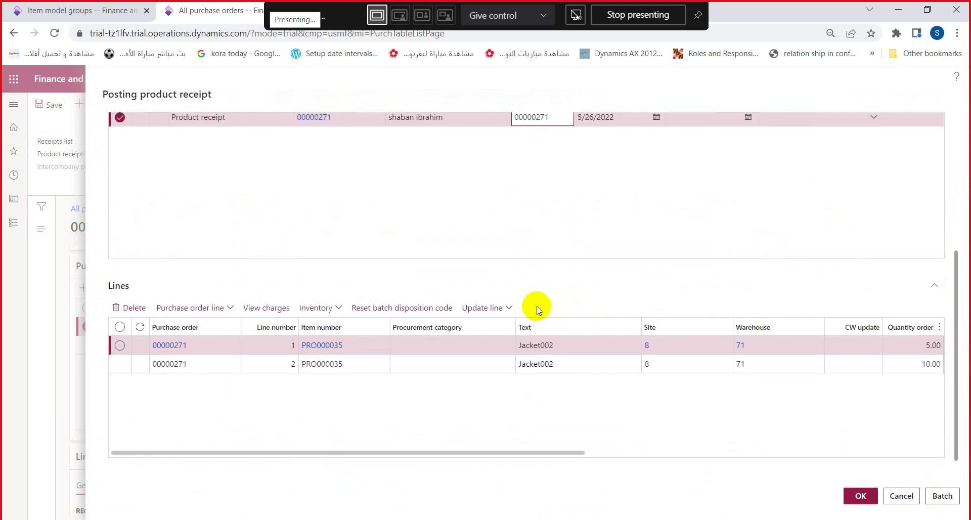
Step: Register the full quantity of 5 for line 1 of item PRO000035 in warehouse 71, and confirm the registration
{"action": "left_click", "coordinate": [508, 310]}
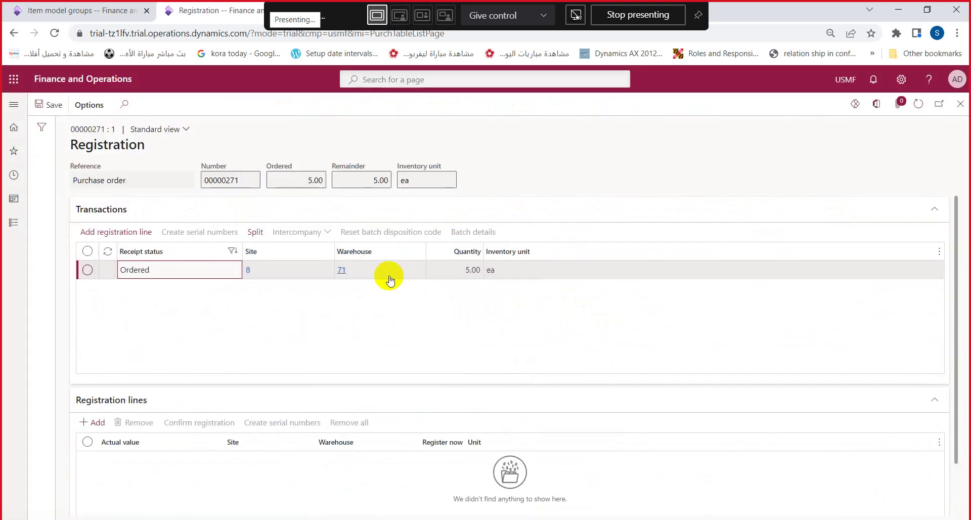
{"action": "left_click", "coordinate": [140, 233]}
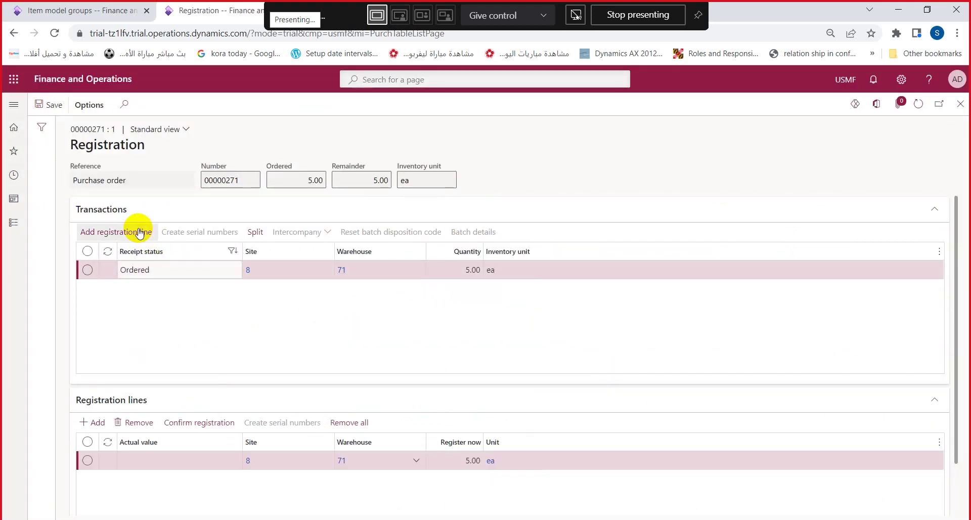
{"action": "left_click", "coordinate": [393, 460]}
{"action": "left_click", "coordinate": [420, 460]}
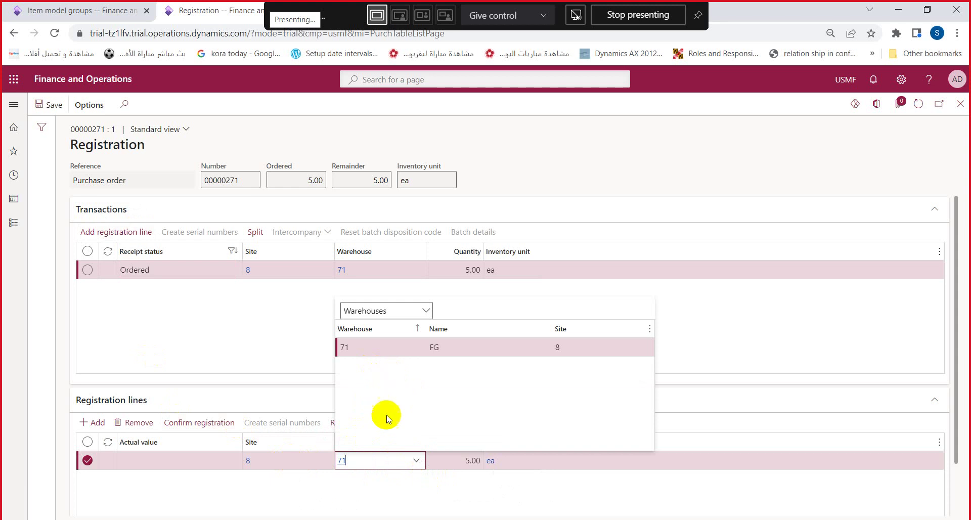
{"action": "left_click", "coordinate": [640, 472]}
{"action": "left_click", "coordinate": [211, 428]}
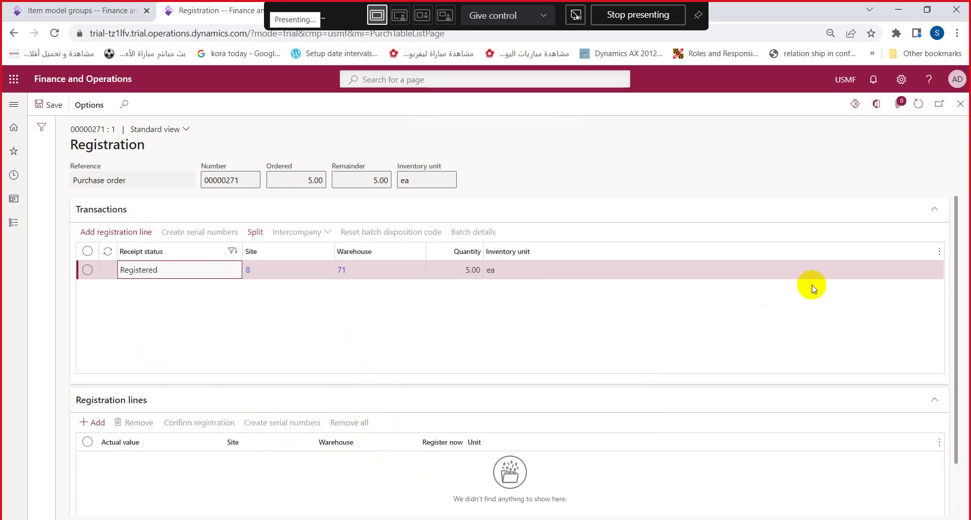
{"action": "left_click", "coordinate": [962, 105]}
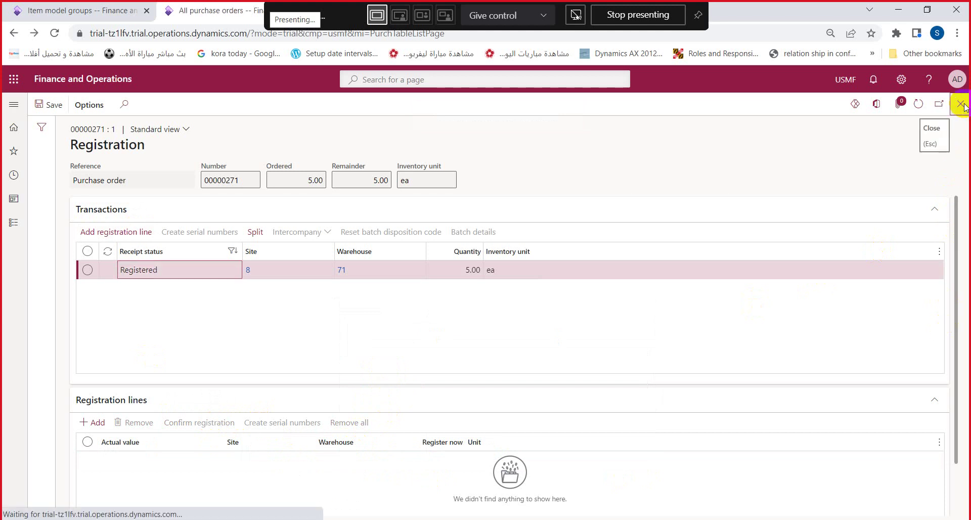
Step: Register the full quantity of 10 for line 2 of item PRO000035 in warehouse 71, and confirm the registration
{"action": "left_click", "coordinate": [481, 365]}
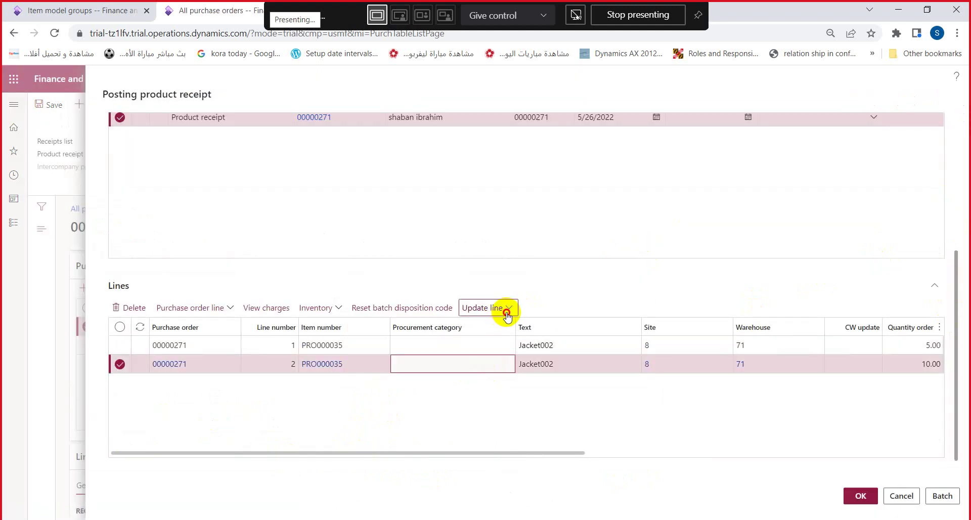
{"action": "left_click", "coordinate": [507, 309]}
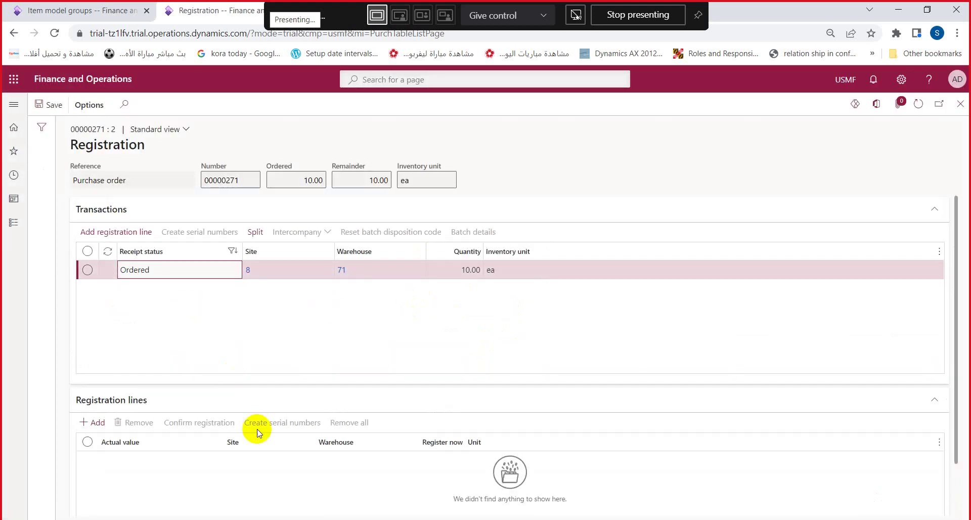
{"action": "left_click", "coordinate": [128, 232]}
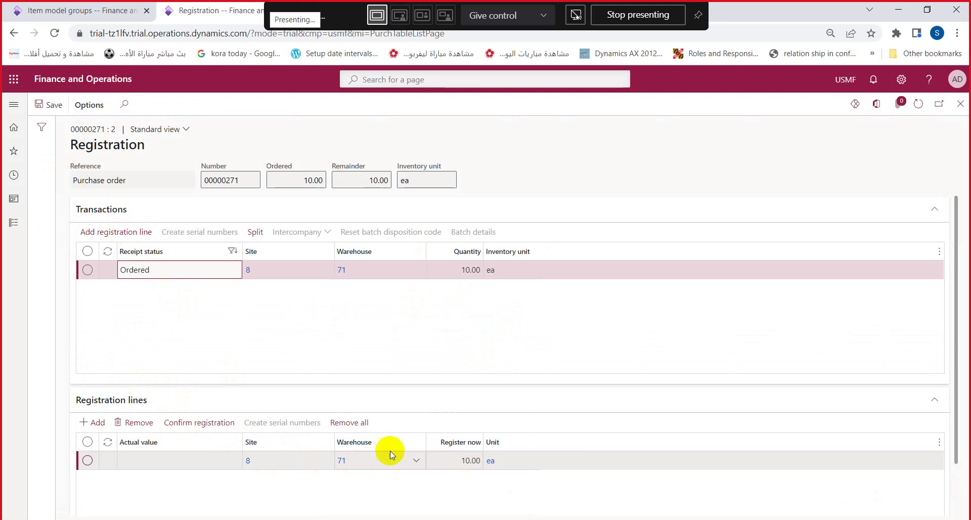
{"action": "left_click", "coordinate": [184, 422]}
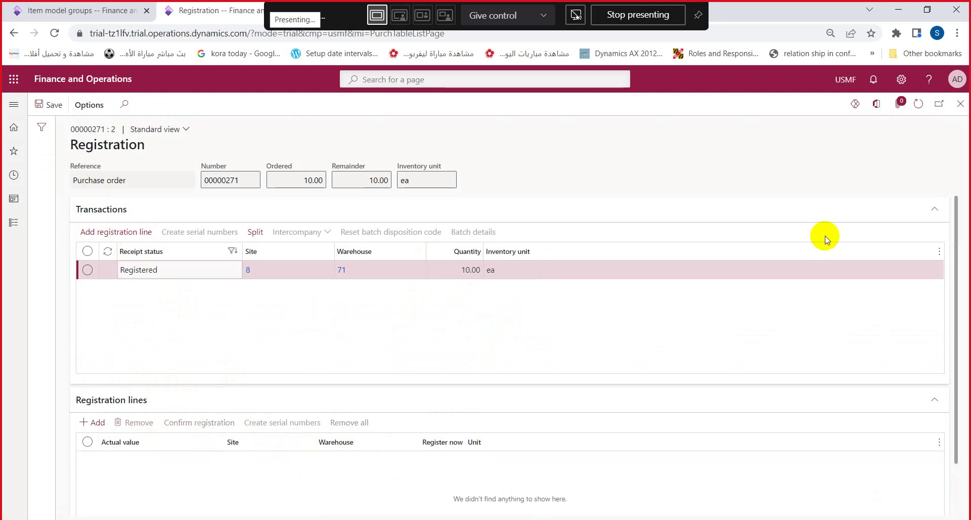
{"action": "left_click", "coordinate": [961, 104]}
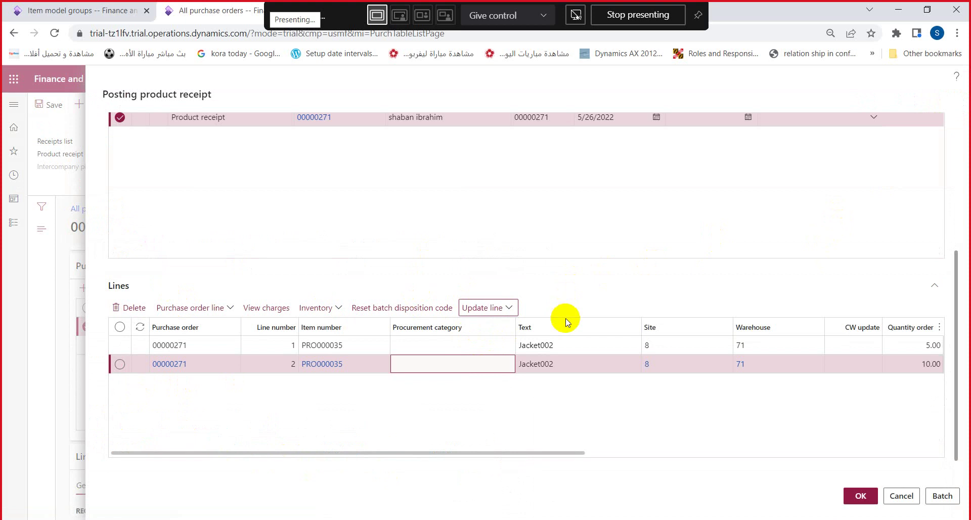
Step: Decline cancelling the update, post the product receipt for both lines, and clear its notification
{"action": "left_click", "coordinate": [904, 498]}
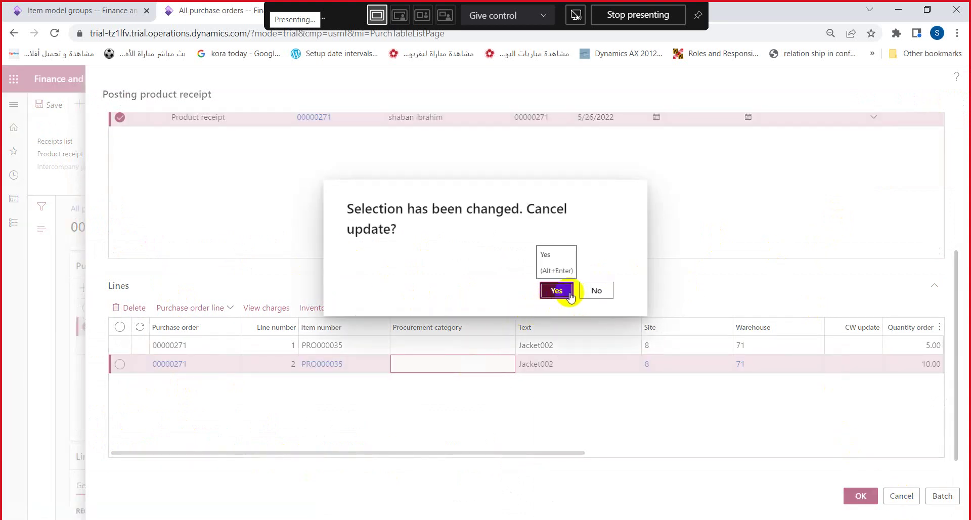
{"action": "left_click", "coordinate": [596, 290]}
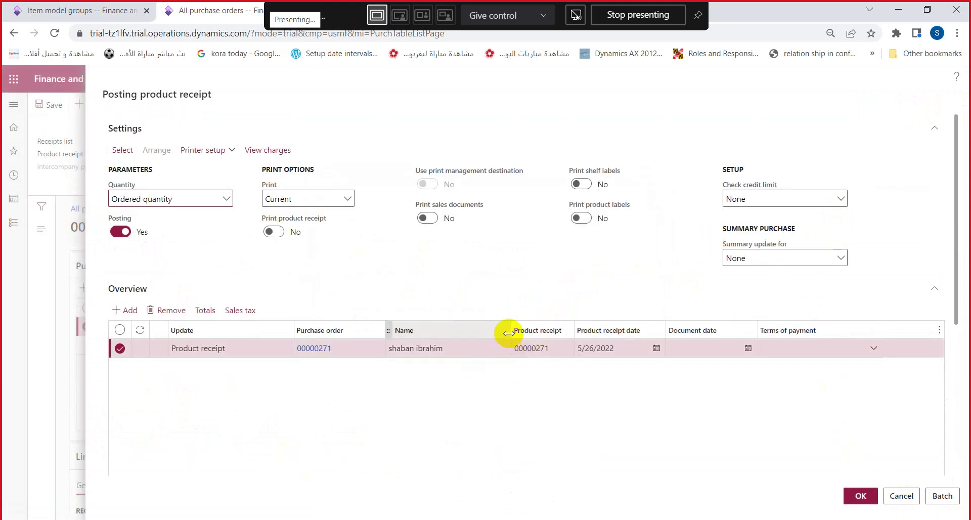
{"action": "scroll", "coordinate": [506, 330], "scroll_direction": "down", "scroll_amount": 3}
{"action": "scroll", "coordinate": [522, 311], "scroll_direction": "down", "scroll_amount": 2}
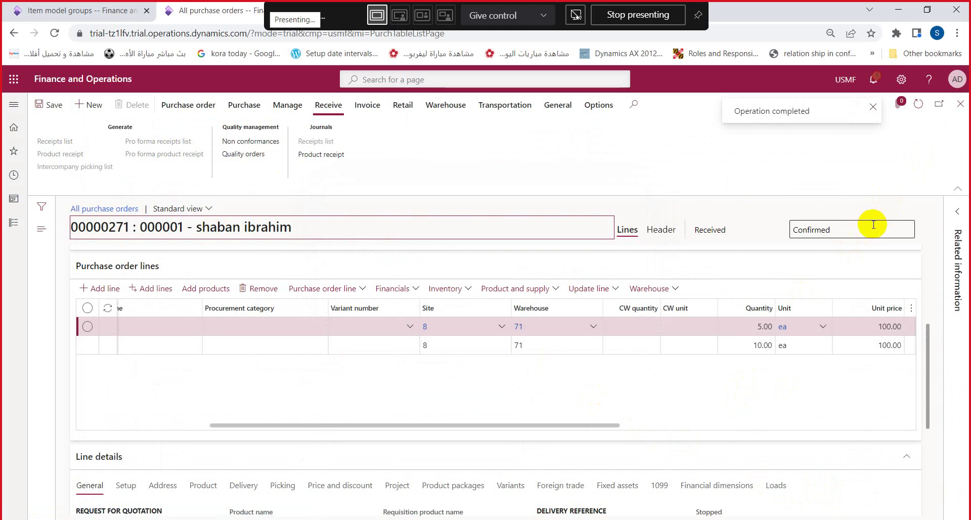
{"action": "left_click", "coordinate": [880, 81]}
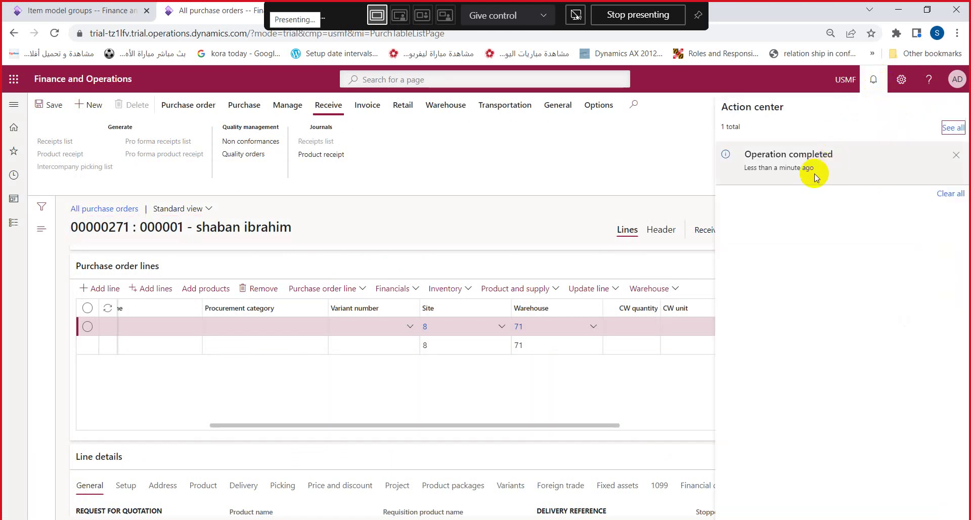
{"action": "left_click", "coordinate": [956, 155]}
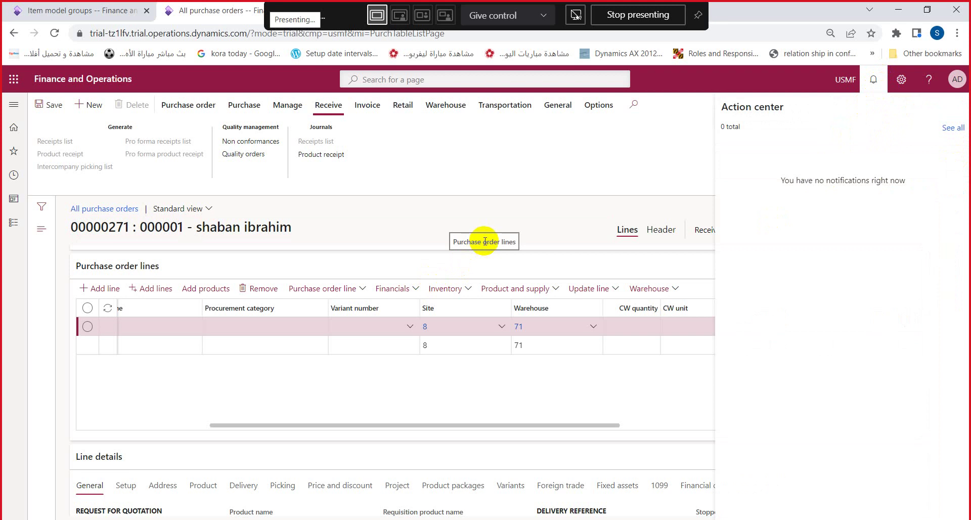
Step: Dismiss the notifications pane and view the vouchers of the order's posted product receipt from its product receipt journal
{"action": "left_click", "coordinate": [617, 217]}
{"action": "left_click", "coordinate": [958, 215]}
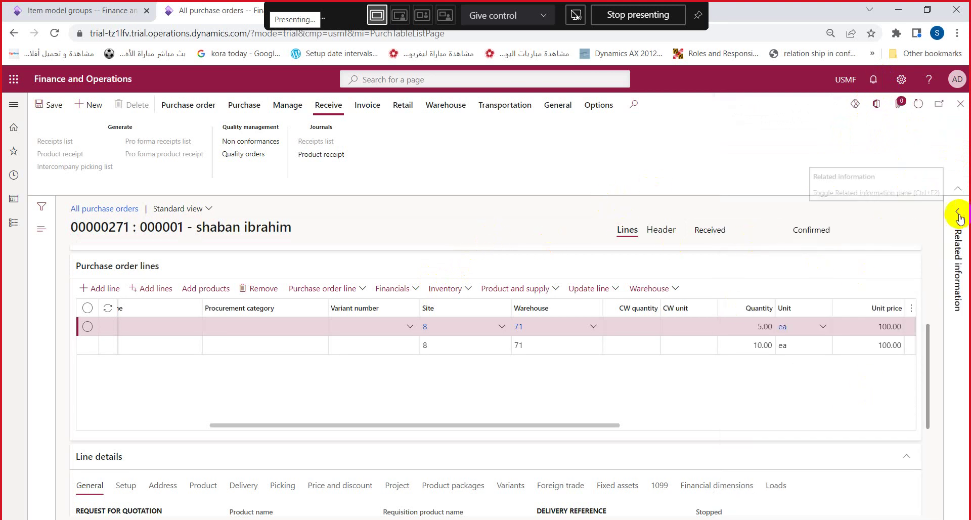
{"action": "left_click", "coordinate": [959, 214]}
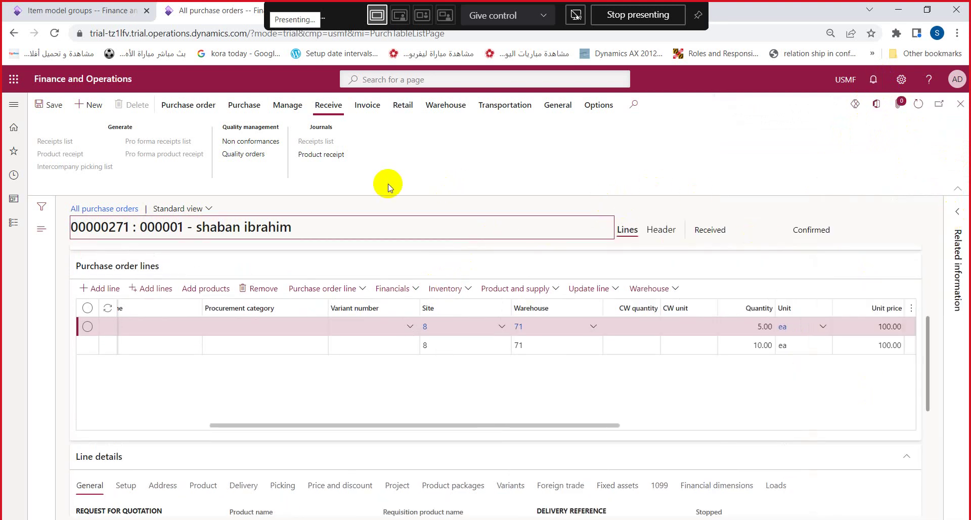
{"action": "left_click", "coordinate": [324, 155]}
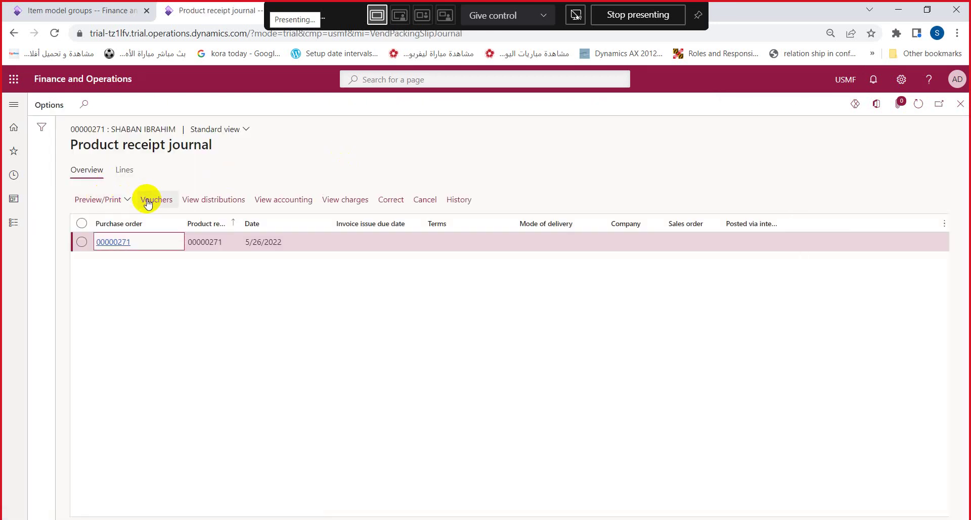
{"action": "left_click", "coordinate": [163, 204]}
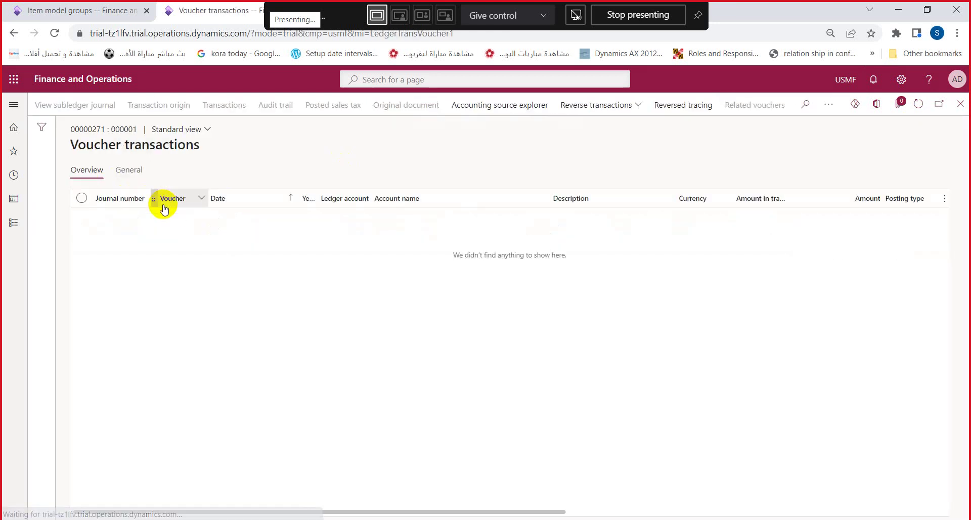
Step: Transfer the product receipt's pending subledger journal entry to the general ledger immediately, and close the list of untransferred entries
{"action": "left_click", "coordinate": [20, 228]}
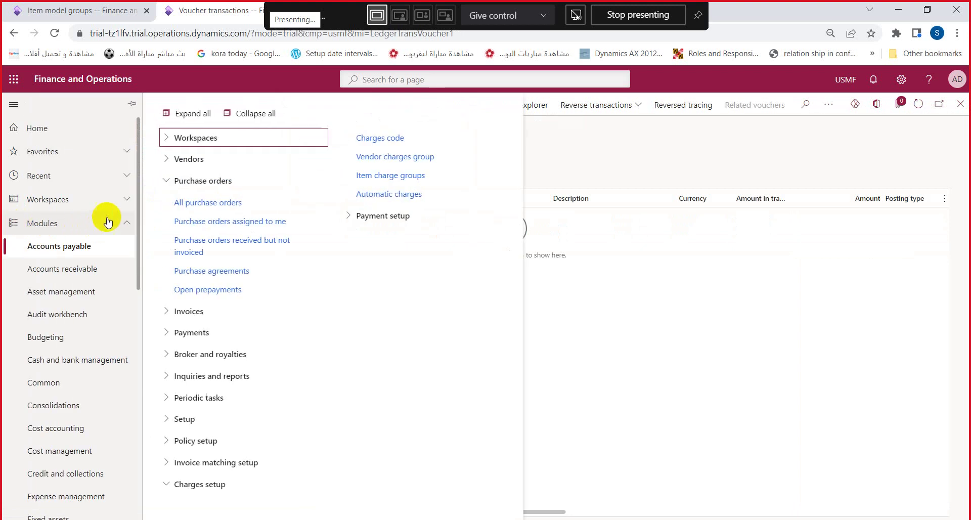
{"action": "scroll", "coordinate": [81, 268], "scroll_direction": "down", "scroll_amount": 2}
{"action": "scroll", "coordinate": [86, 291], "scroll_direction": "down", "scroll_amount": 3}
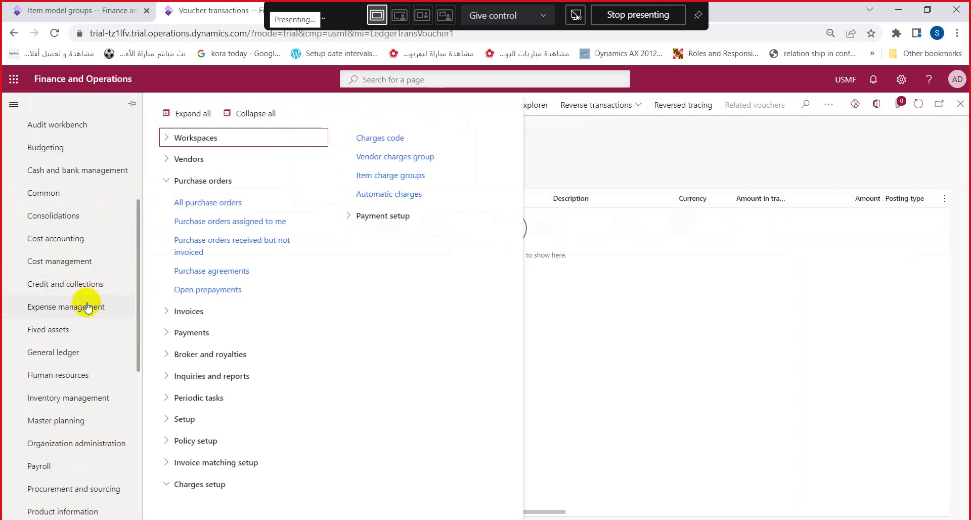
{"action": "left_click", "coordinate": [81, 350]}
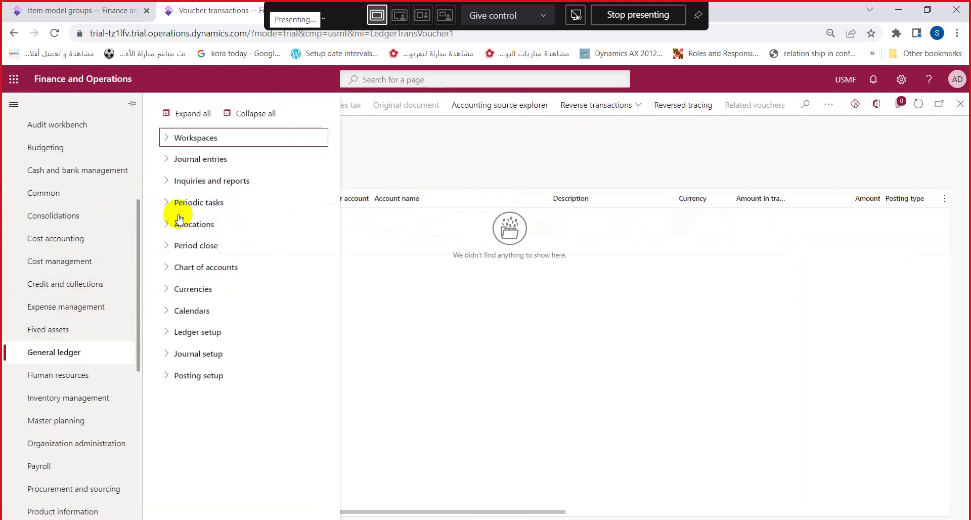
{"action": "left_click", "coordinate": [210, 202]}
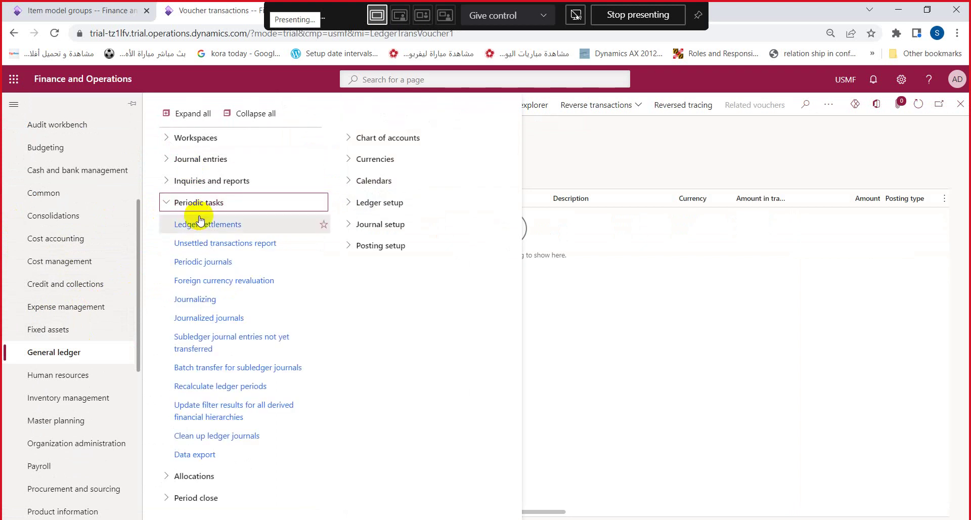
{"action": "left_click", "coordinate": [217, 339]}
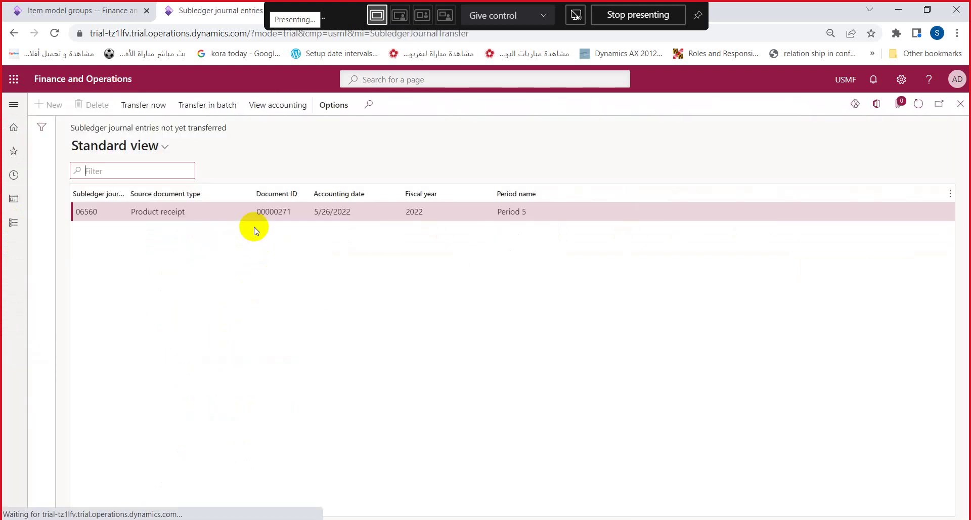
{"action": "left_click", "coordinate": [157, 112]}
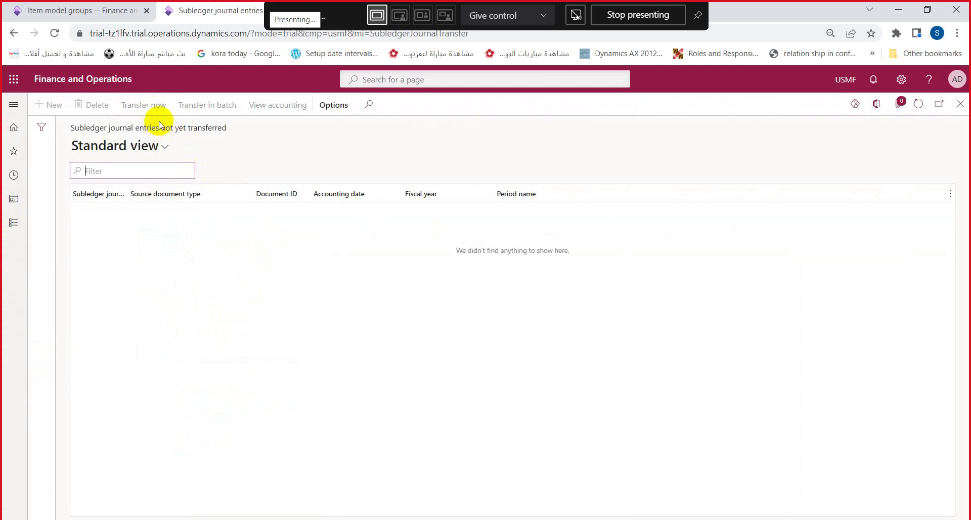
{"action": "left_click", "coordinate": [960, 104]}
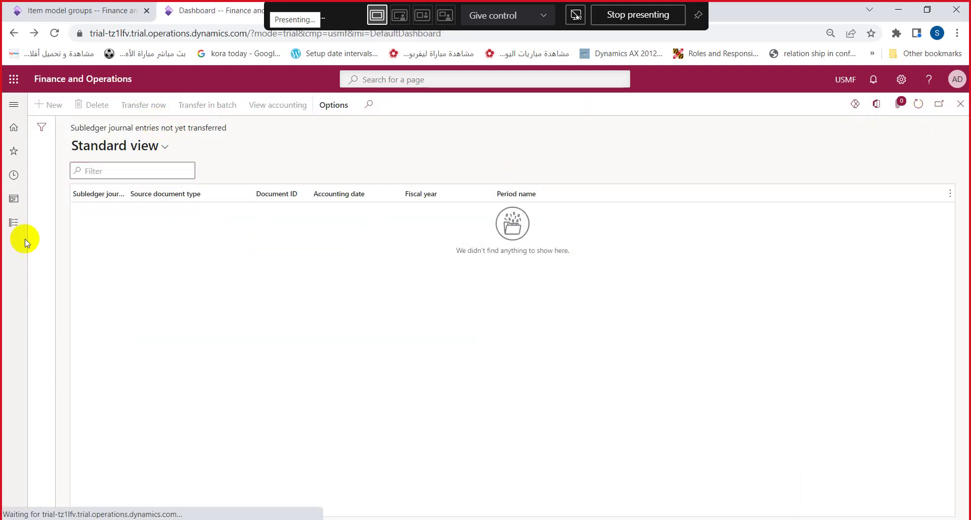
Step: Open the item model groups in the Inventory management setup and select the WAV (Weighted Average) group
{"action": "left_click", "coordinate": [13, 230]}
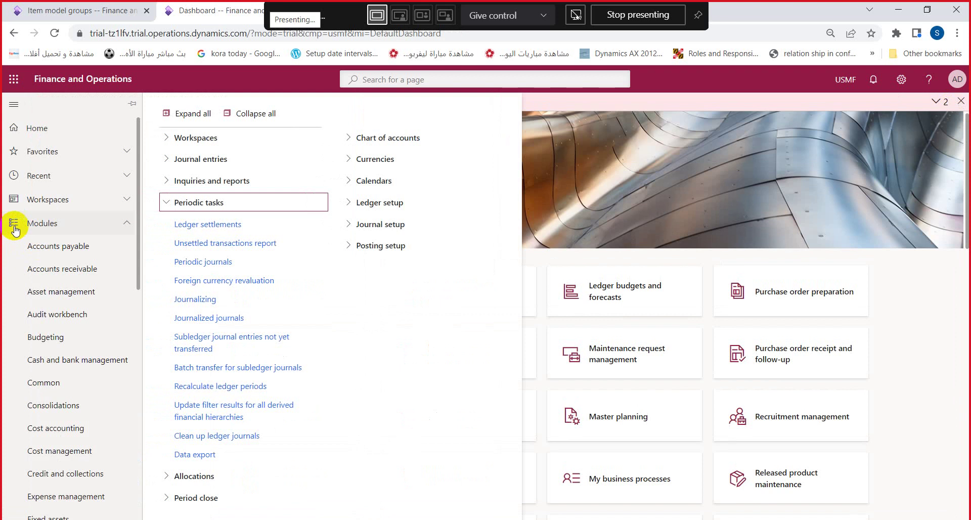
{"action": "left_click", "coordinate": [186, 208]}
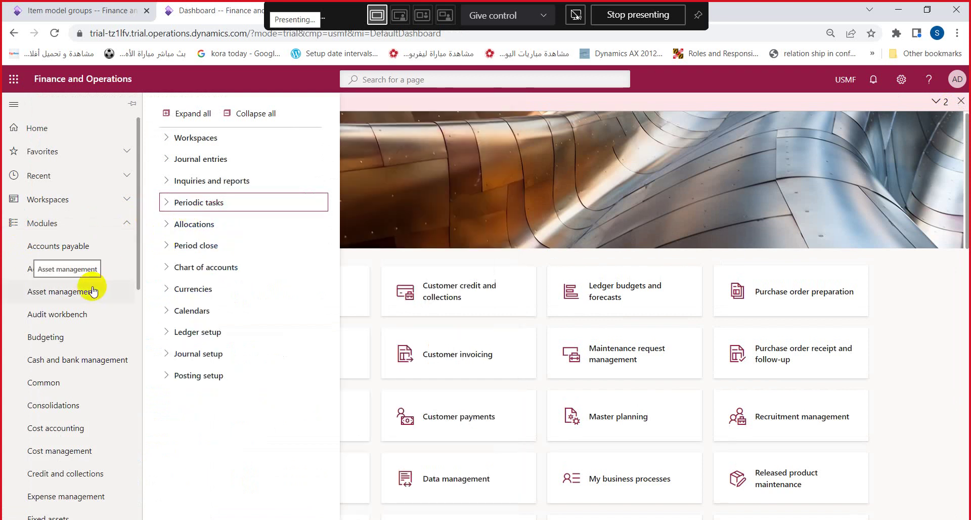
{"action": "scroll", "coordinate": [92, 291], "scroll_direction": "down", "scroll_amount": 6}
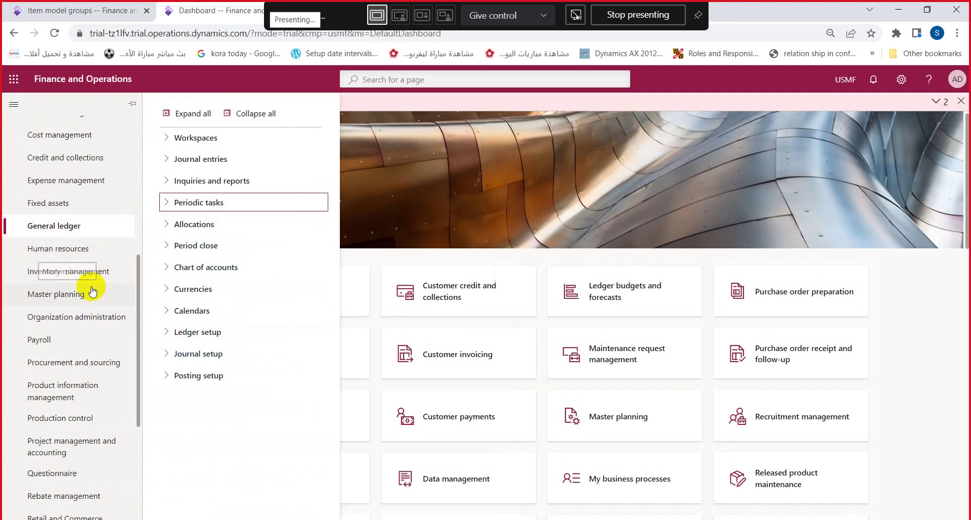
{"action": "left_click", "coordinate": [83, 277]}
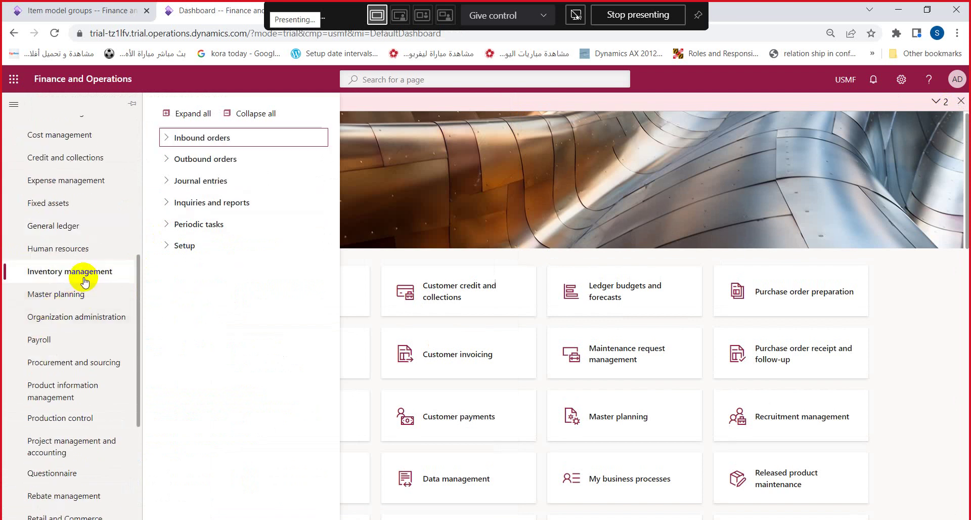
{"action": "left_click", "coordinate": [168, 248]}
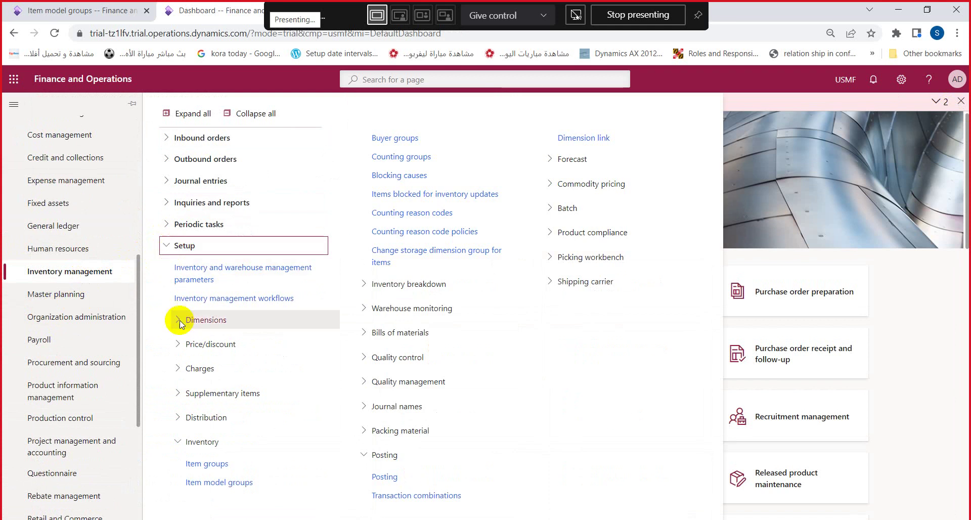
{"action": "left_click", "coordinate": [203, 481]}
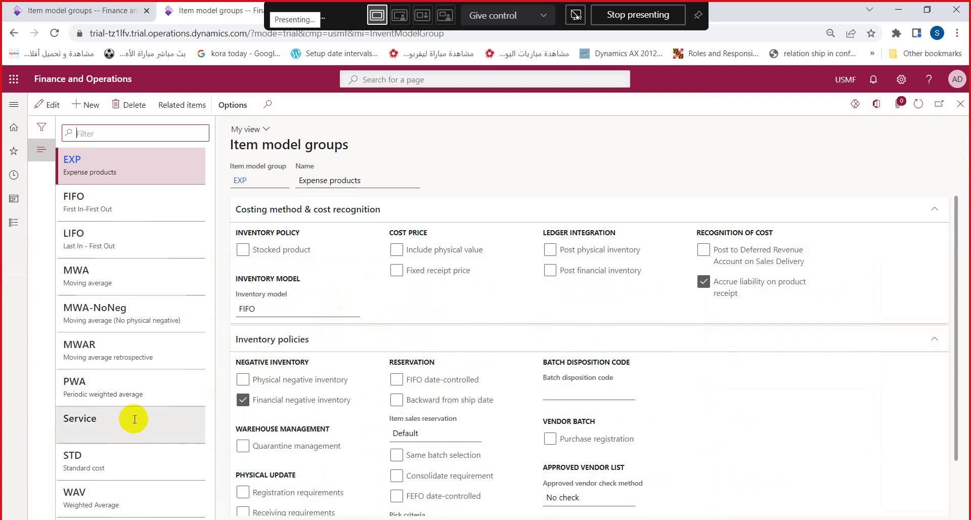
{"action": "left_click", "coordinate": [112, 495]}
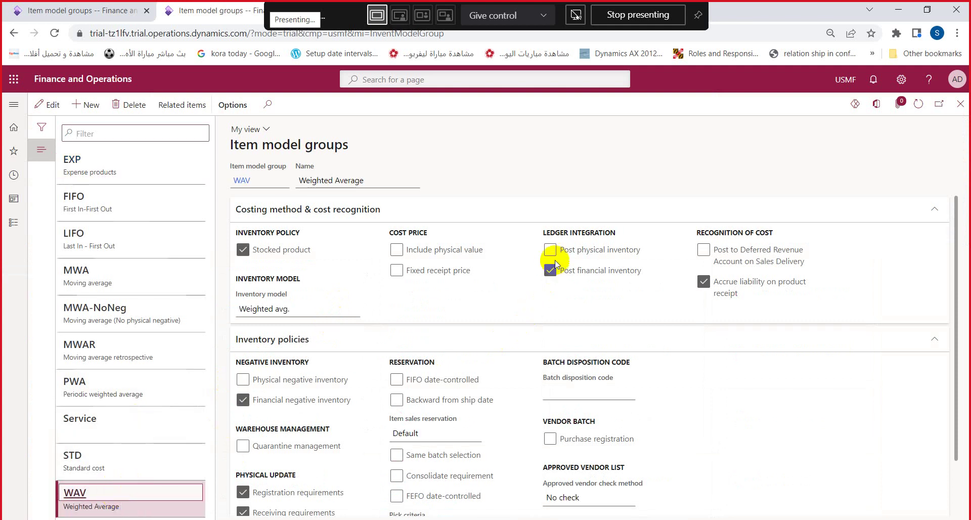
Step: Examine the WAV group's Post physical inventory option, its description and the inventory policies, and close the item model groups
{"action": "mouse_move", "coordinate": [598, 258]}
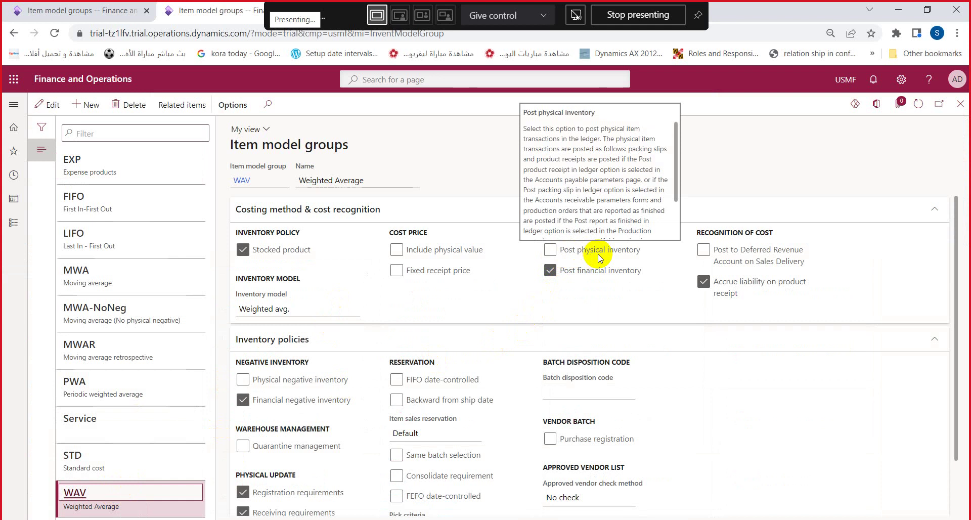
{"action": "scroll", "coordinate": [598, 258], "scroll_direction": "down", "scroll_amount": 1}
{"action": "scroll", "coordinate": [598, 258], "scroll_direction": "up", "scroll_amount": 1}
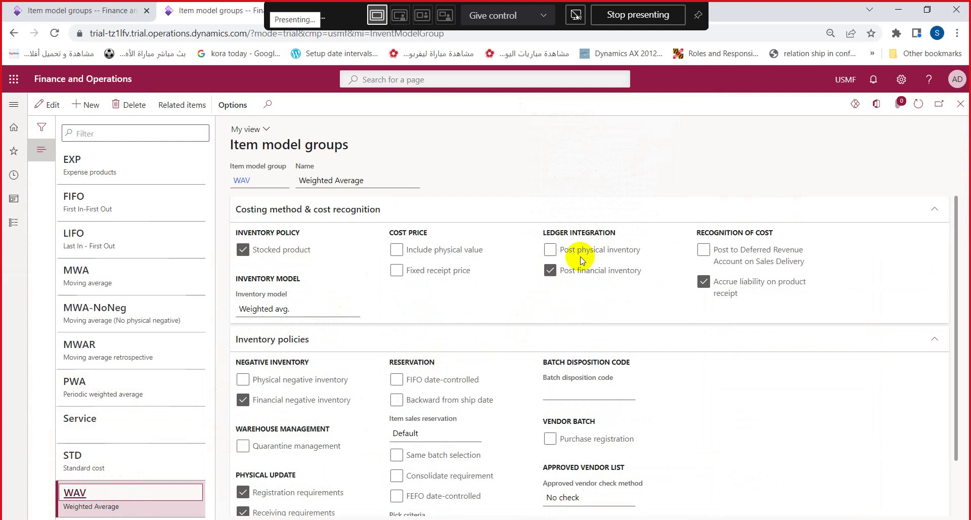
{"action": "scroll", "coordinate": [581, 260], "scroll_direction": "down", "scroll_amount": 1}
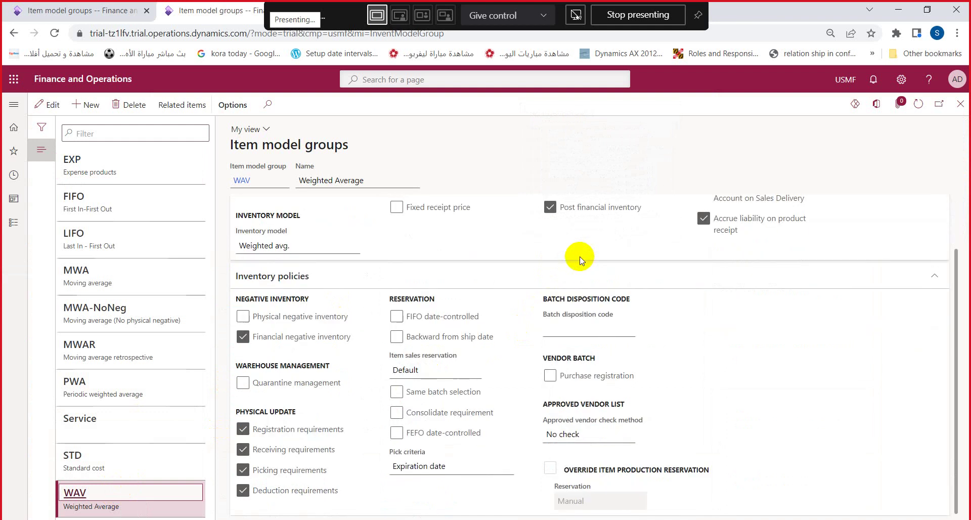
{"action": "scroll", "coordinate": [582, 260], "scroll_direction": "up", "scroll_amount": 1}
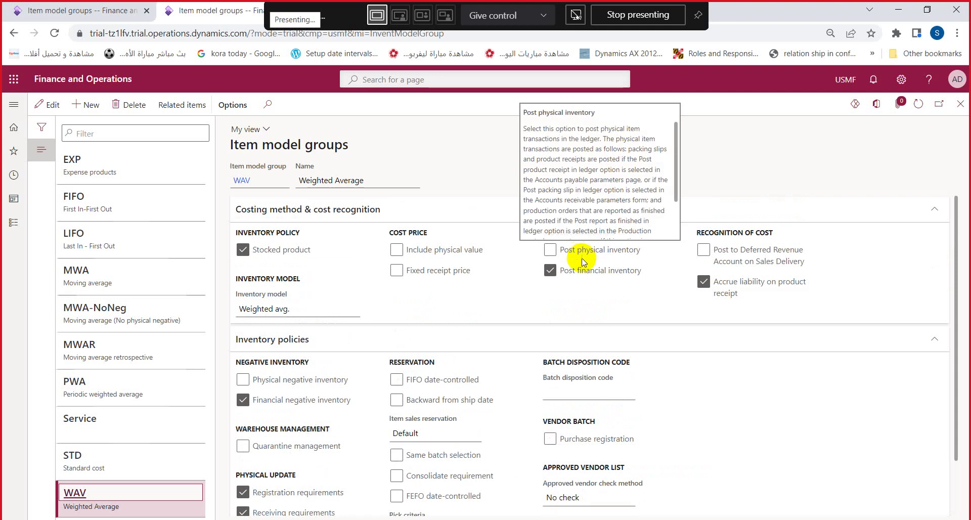
{"action": "scroll", "coordinate": [598, 296], "scroll_direction": "down", "scroll_amount": 1}
{"action": "scroll", "coordinate": [596, 297], "scroll_direction": "up", "scroll_amount": 1}
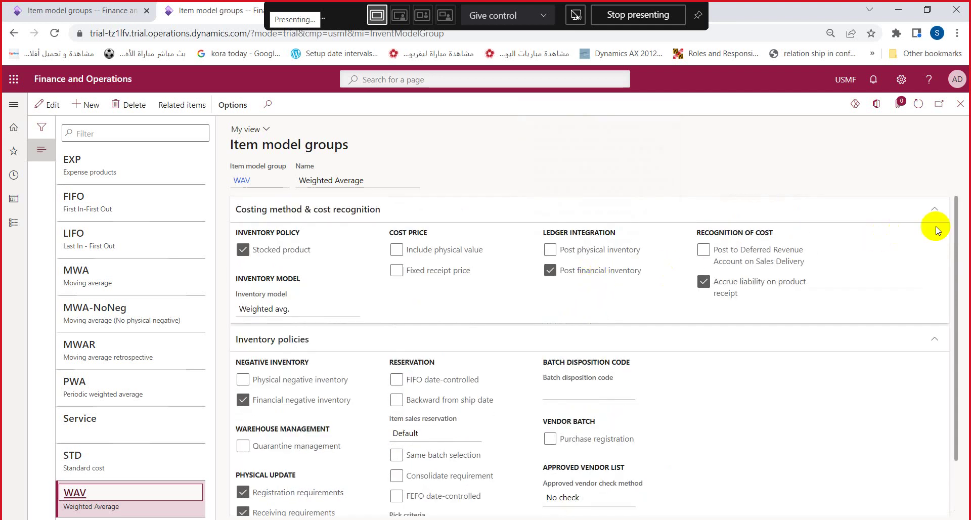
{"action": "left_click", "coordinate": [959, 104]}
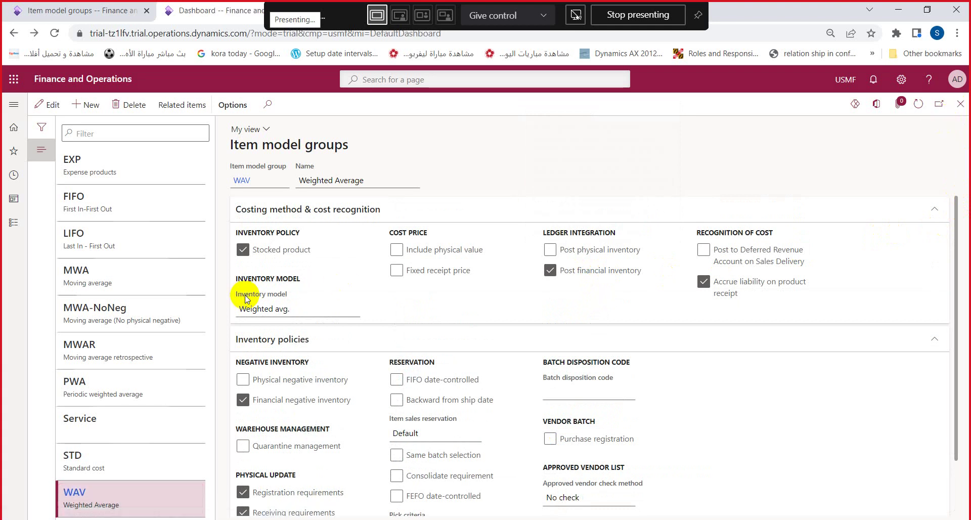
{"action": "left_click", "coordinate": [15, 223]}
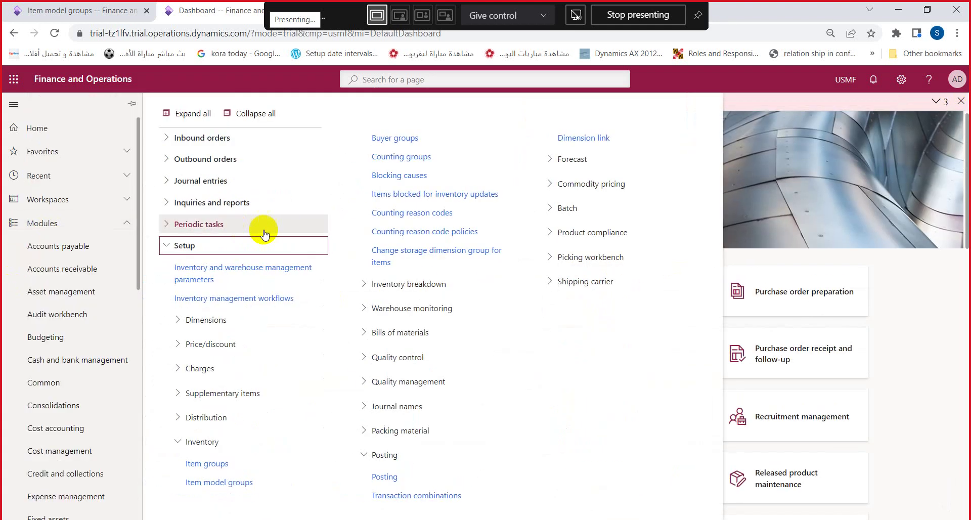
{"action": "left_click", "coordinate": [226, 248]}
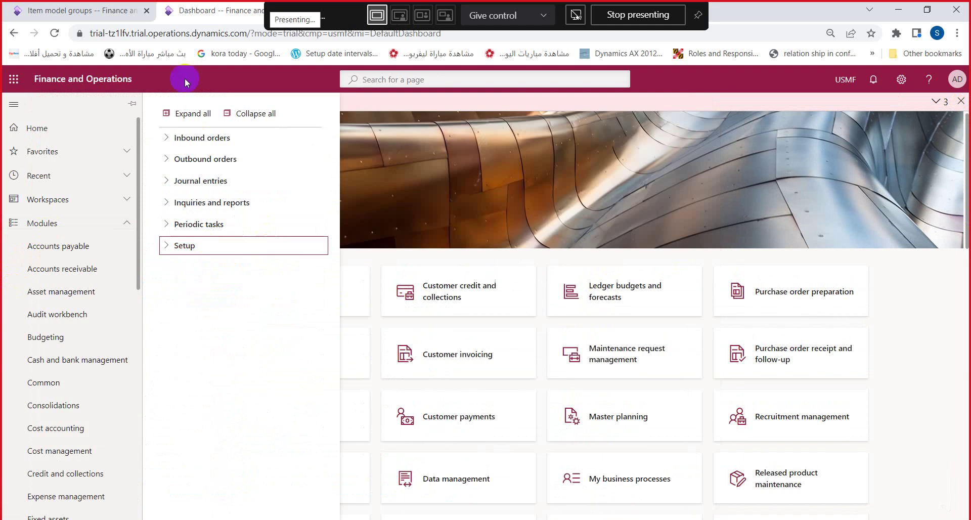
{"action": "left_click", "coordinate": [123, 12]}
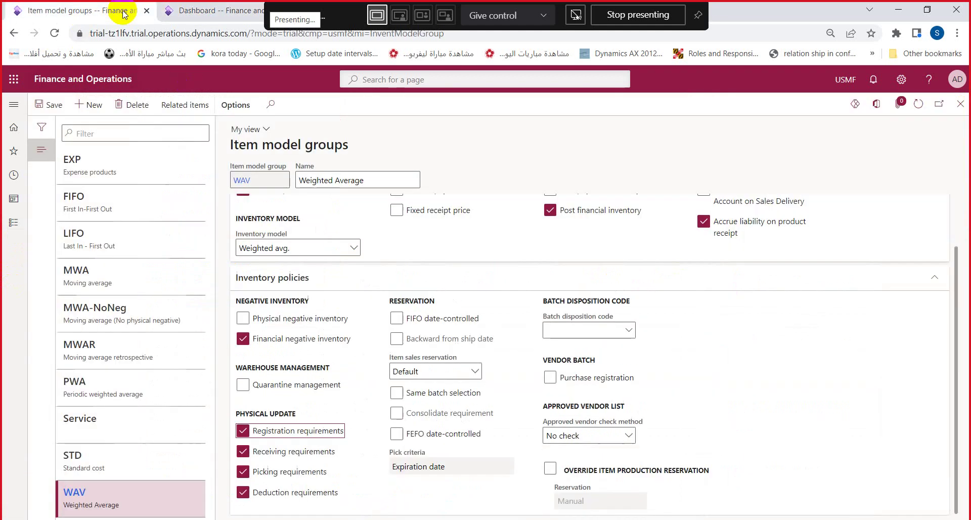
{"action": "left_click", "coordinate": [44, 160]}
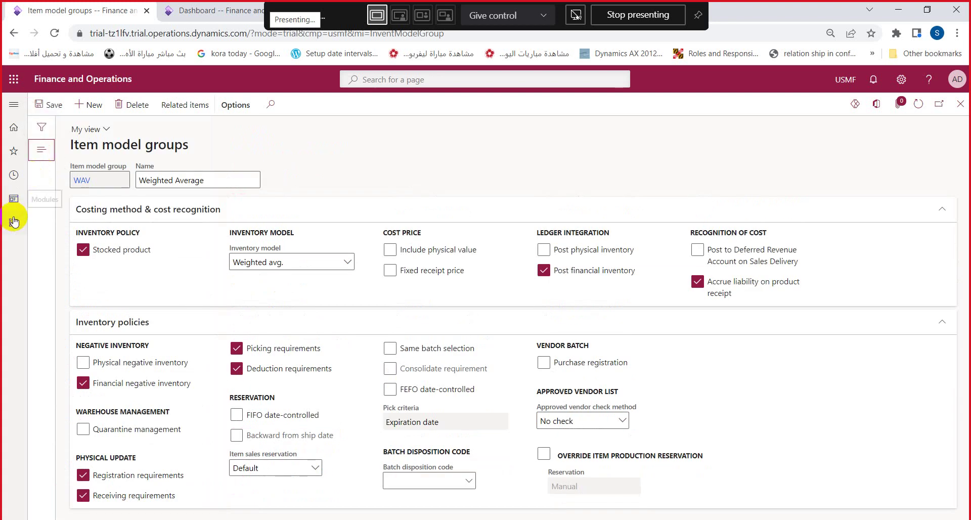
{"action": "left_click", "coordinate": [225, 10]}
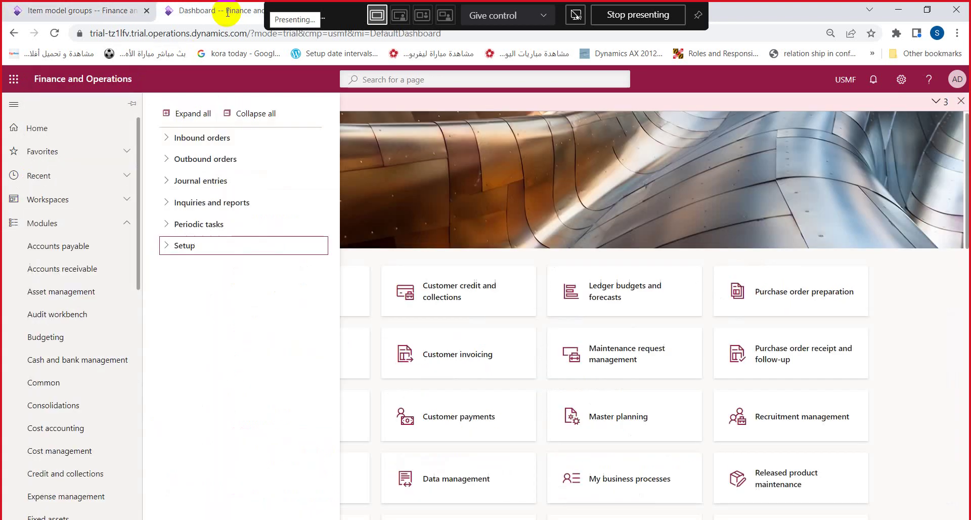
Step: Return to all purchase orders in Accounts payable and open the last of the vendor's received orders dated 5/26/2022
{"action": "left_click", "coordinate": [55, 247]}
{"action": "left_click", "coordinate": [213, 213]}
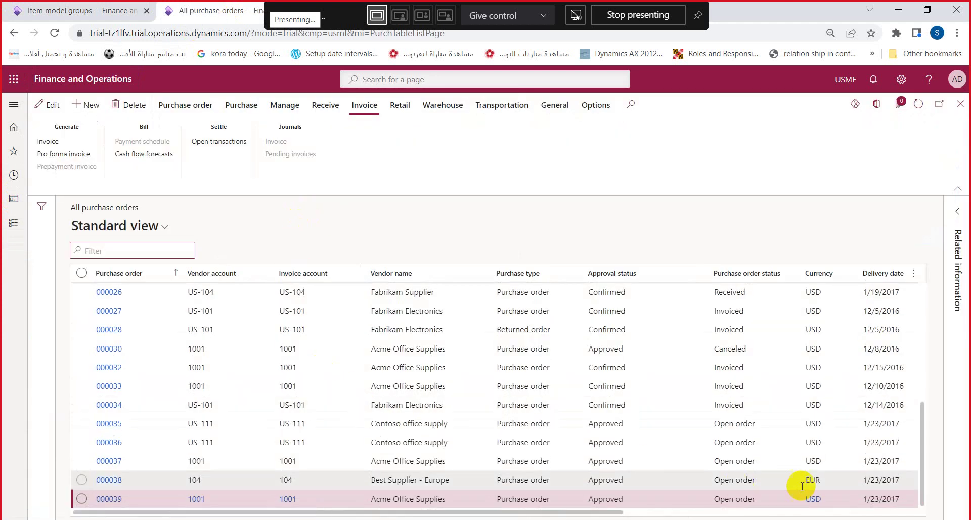
{"action": "left_click_drag", "start_coordinate": [921, 474], "coordinate": [915, 397]}
{"action": "scroll", "coordinate": [915, 397], "scroll_direction": "up", "scroll_amount": 4}
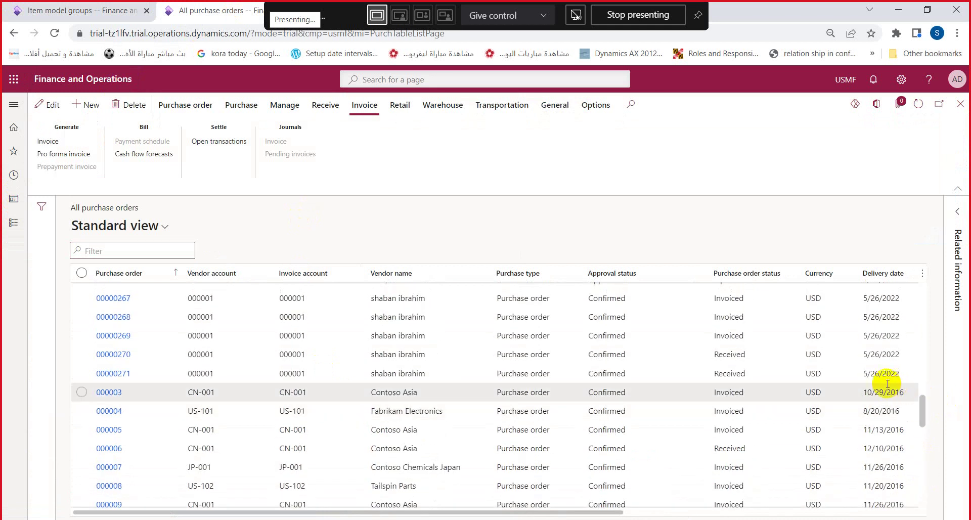
{"action": "scroll", "coordinate": [877, 377], "scroll_direction": "right", "scroll_amount": 2}
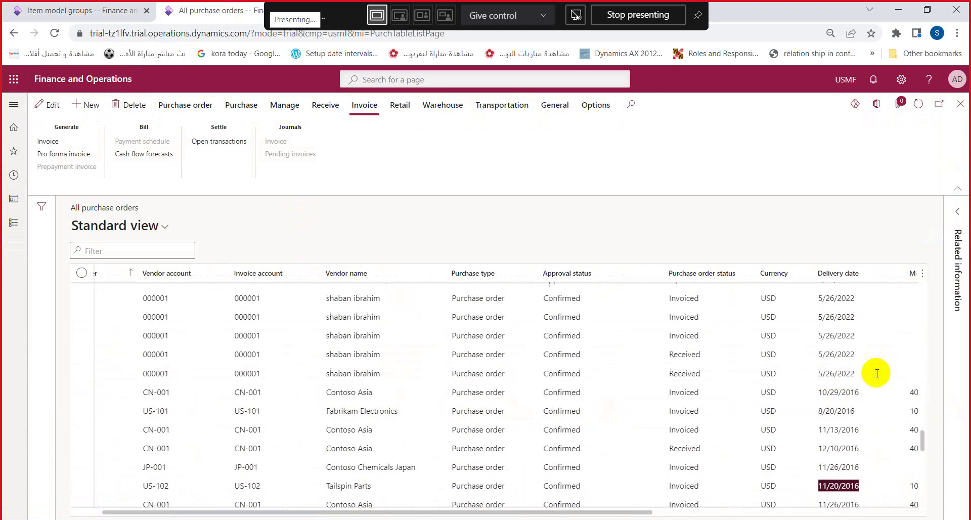
{"action": "left_click", "coordinate": [860, 373]}
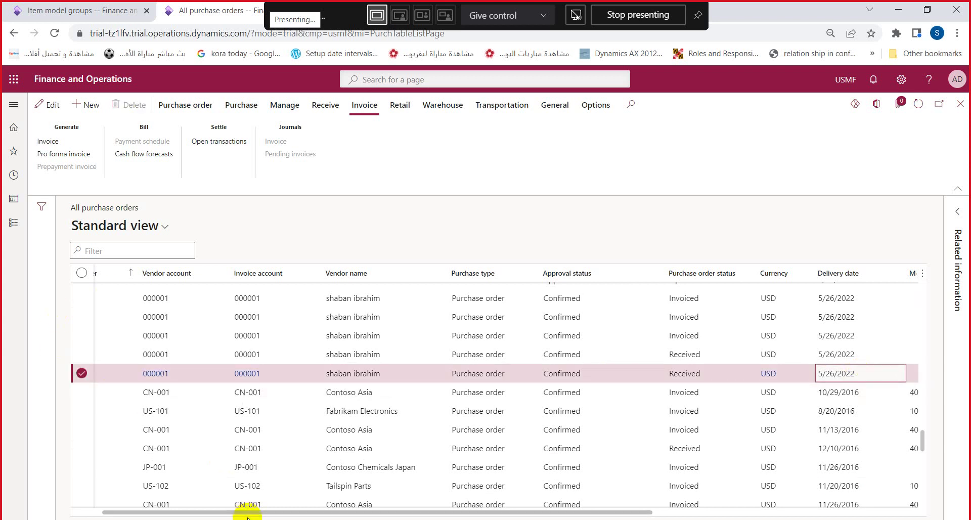
{"action": "left_click_drag", "start_coordinate": [246, 514], "coordinate": [101, 493]}
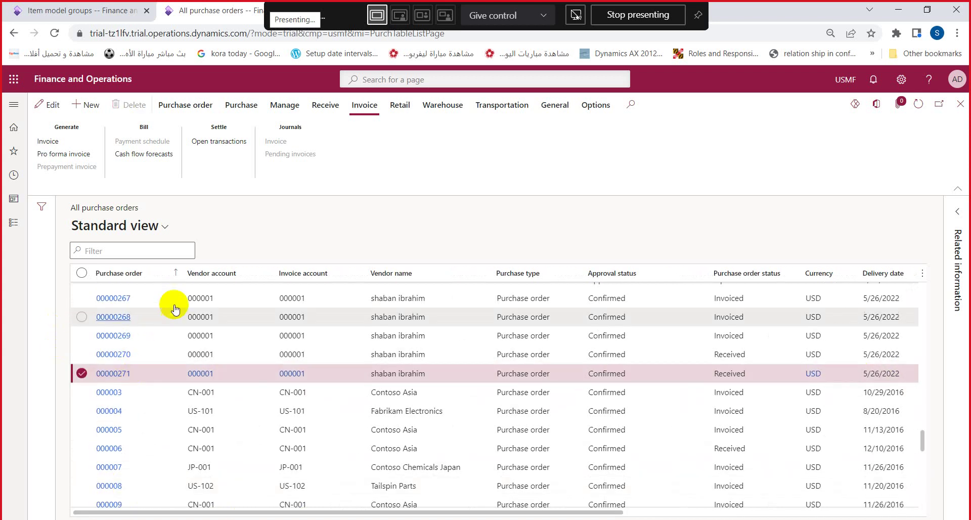
{"action": "left_click", "coordinate": [108, 372]}
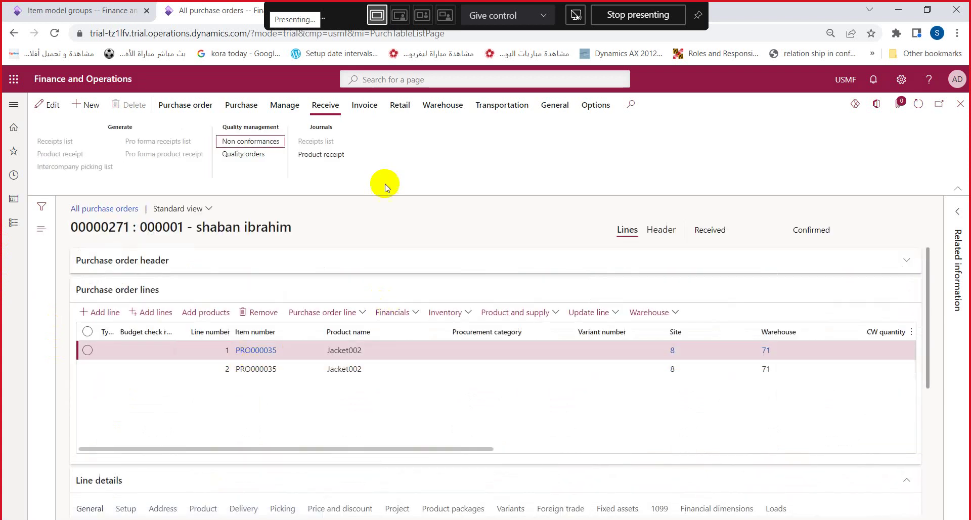
Step: Generate a vendor invoice from the received purchase order and review its lines
{"action": "left_click", "coordinate": [361, 106]}
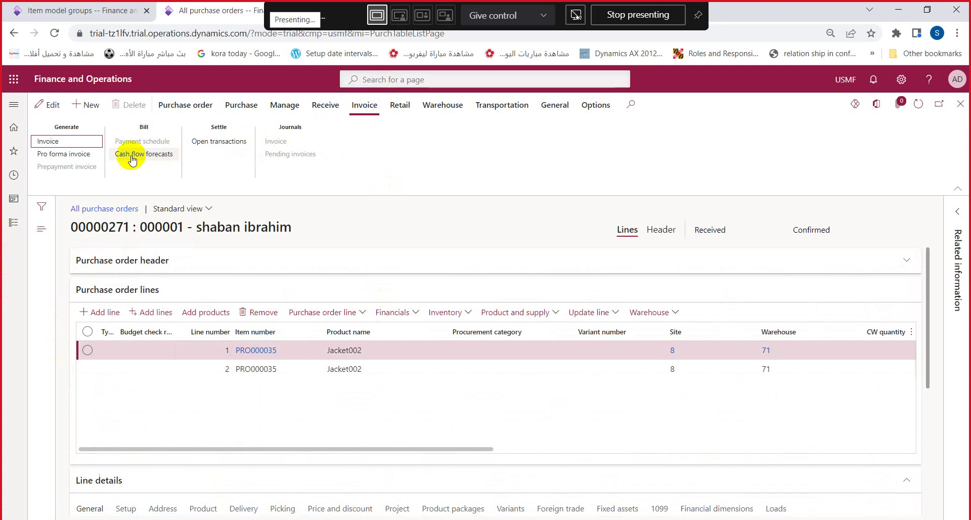
{"action": "left_click", "coordinate": [60, 142]}
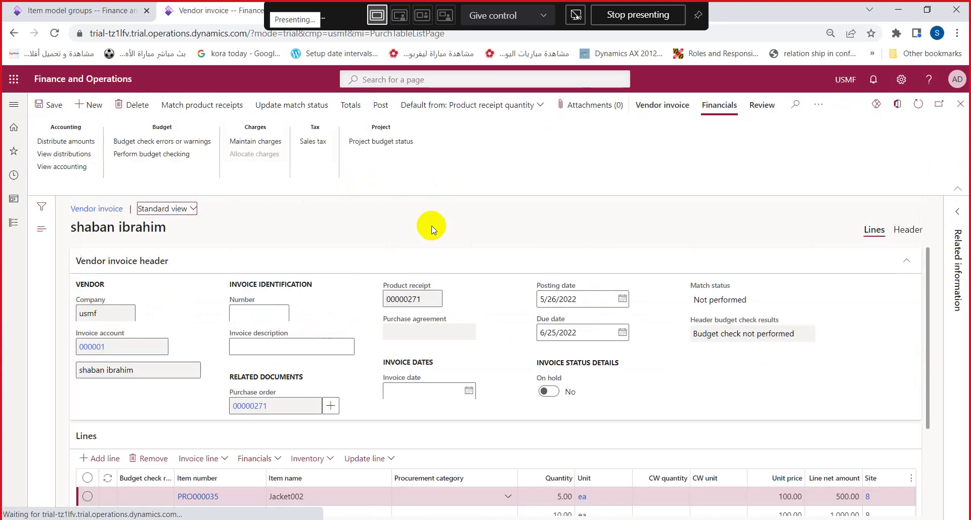
{"action": "scroll", "coordinate": [445, 243], "scroll_direction": "down", "scroll_amount": 3}
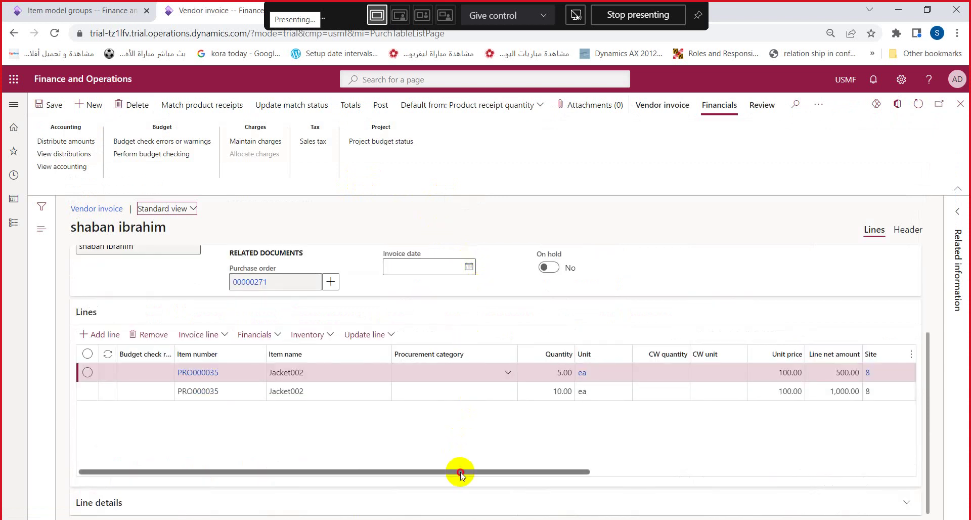
{"action": "left_click_drag", "start_coordinate": [459, 471], "coordinate": [249, 428]}
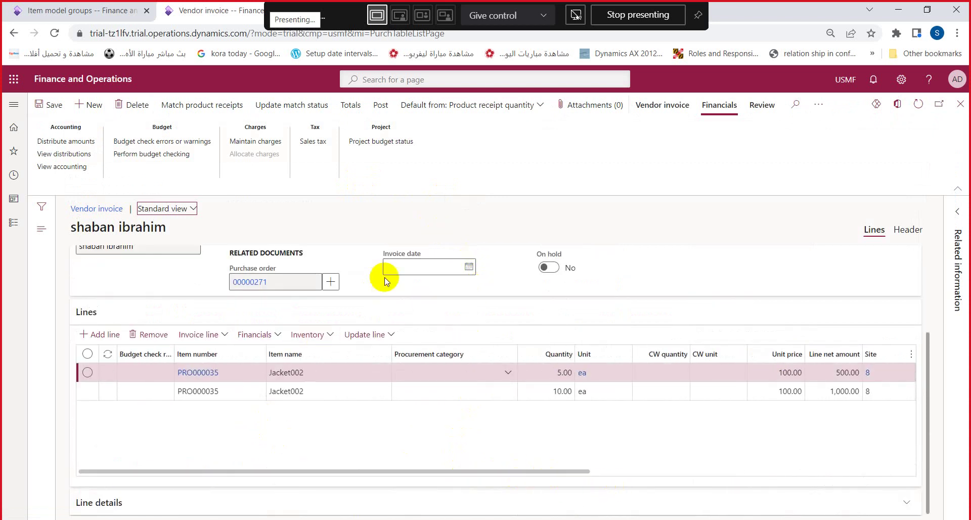
{"action": "scroll", "coordinate": [386, 275], "scroll_direction": "up", "scroll_amount": 3}
Step: Check the charges on the vendor invoice header and on the Jacket002 line with quantity 5
{"action": "left_click", "coordinate": [267, 143]}
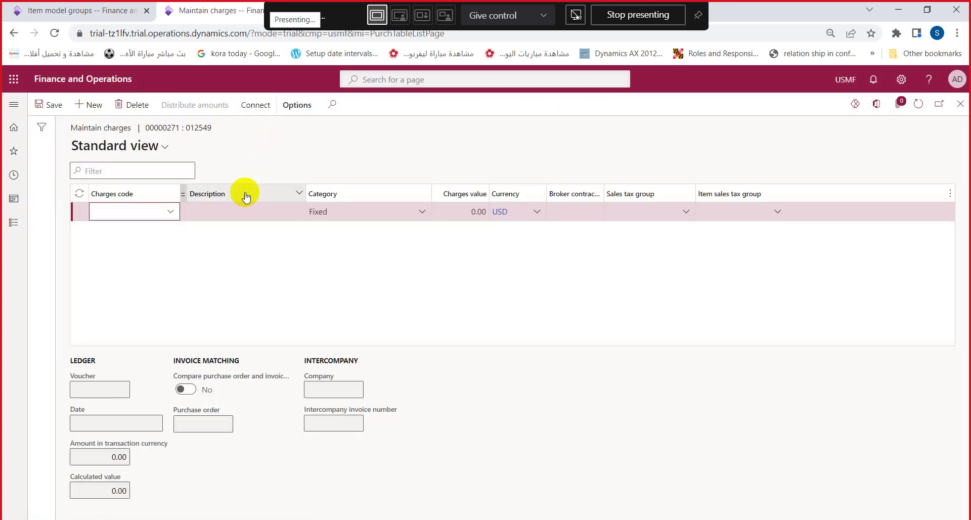
{"action": "left_click", "coordinate": [961, 104]}
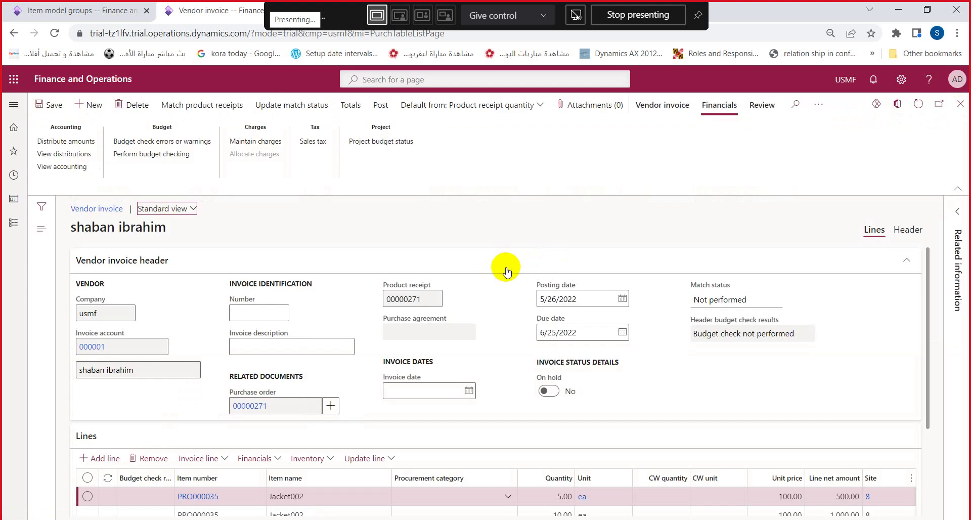
{"action": "scroll", "coordinate": [514, 287], "scroll_direction": "down", "scroll_amount": 1}
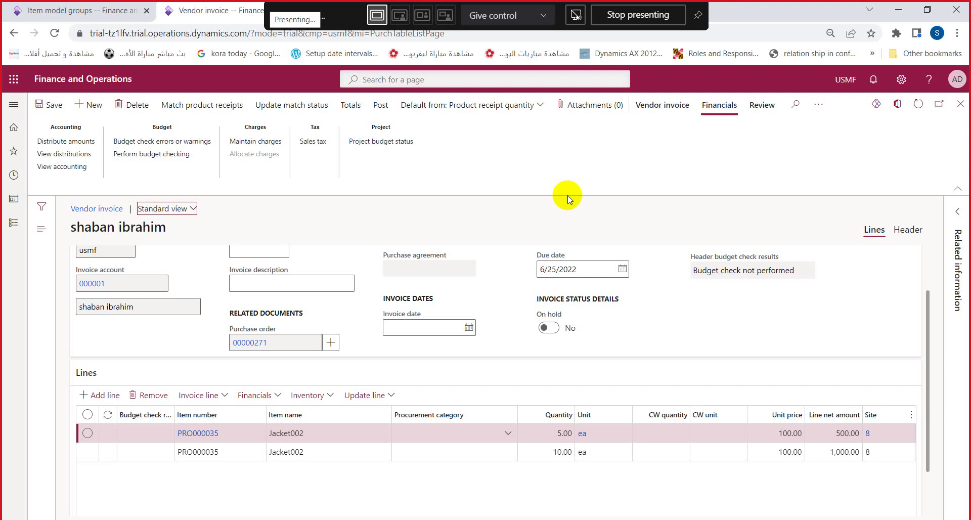
{"action": "left_click", "coordinate": [278, 399]}
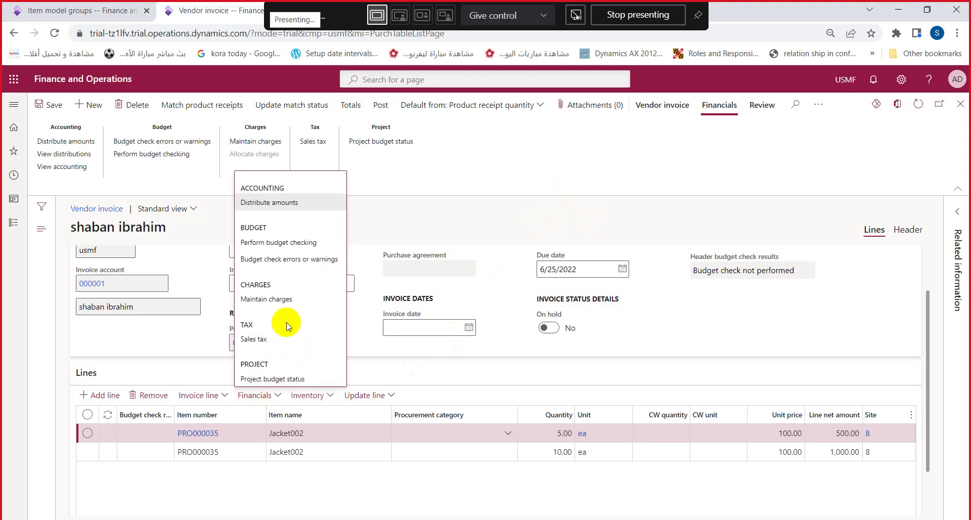
{"action": "left_click", "coordinate": [267, 298]}
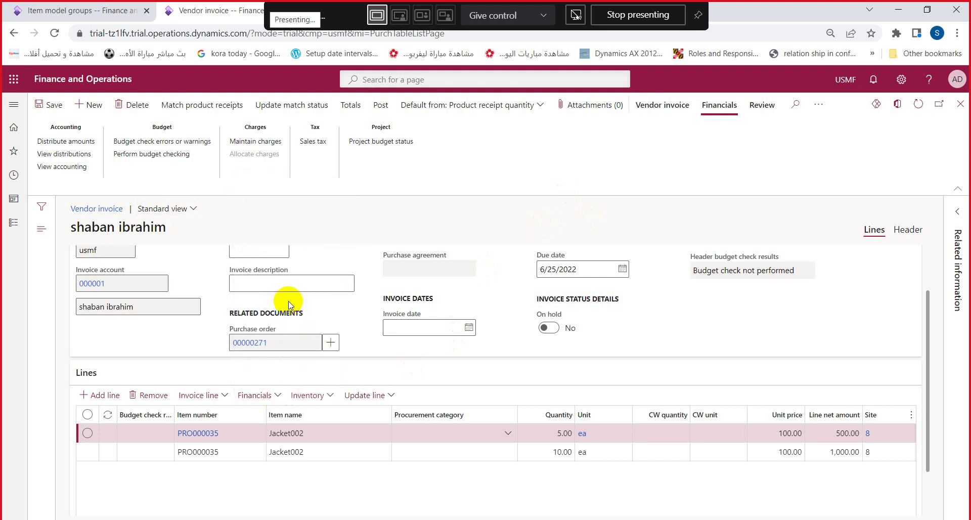
{"action": "left_click", "coordinate": [450, 211]}
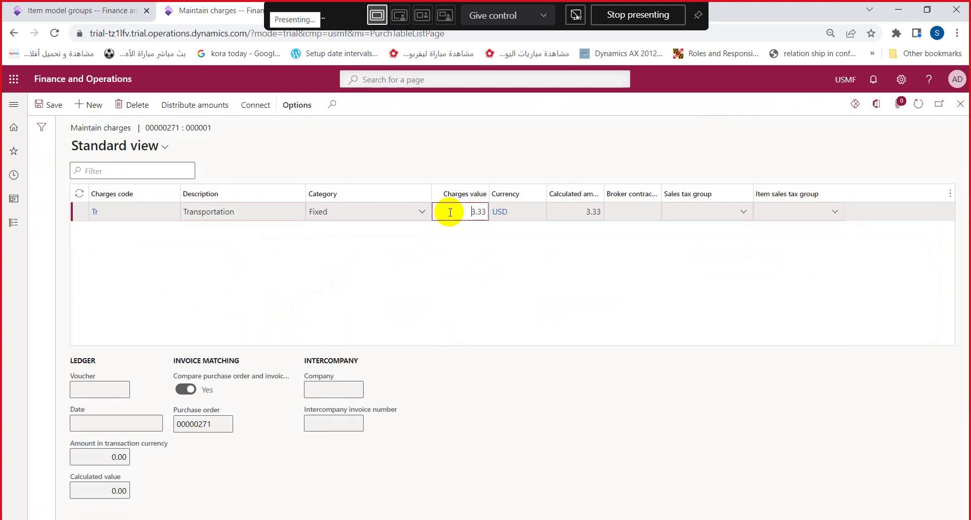
{"action": "left_click", "coordinate": [959, 104]}
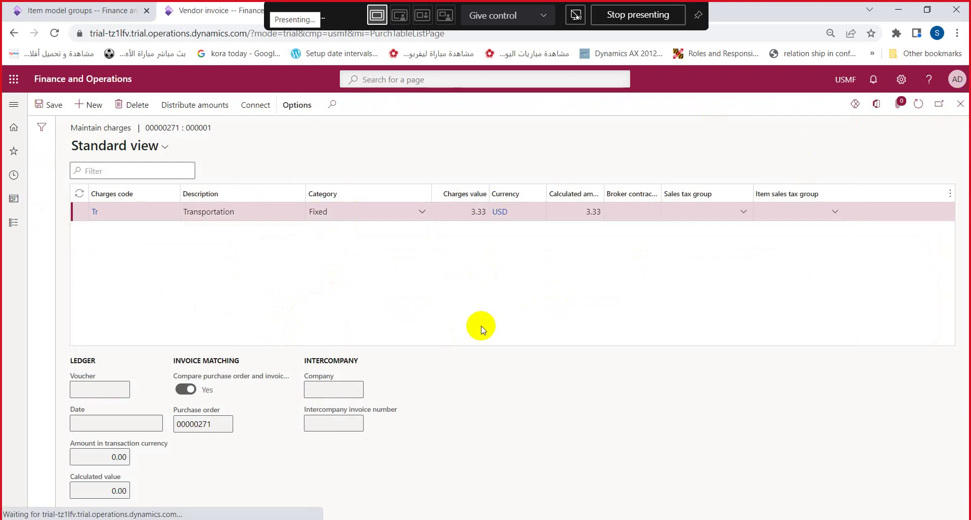
{"action": "scroll", "coordinate": [299, 491], "scroll_direction": "down", "scroll_amount": 3}
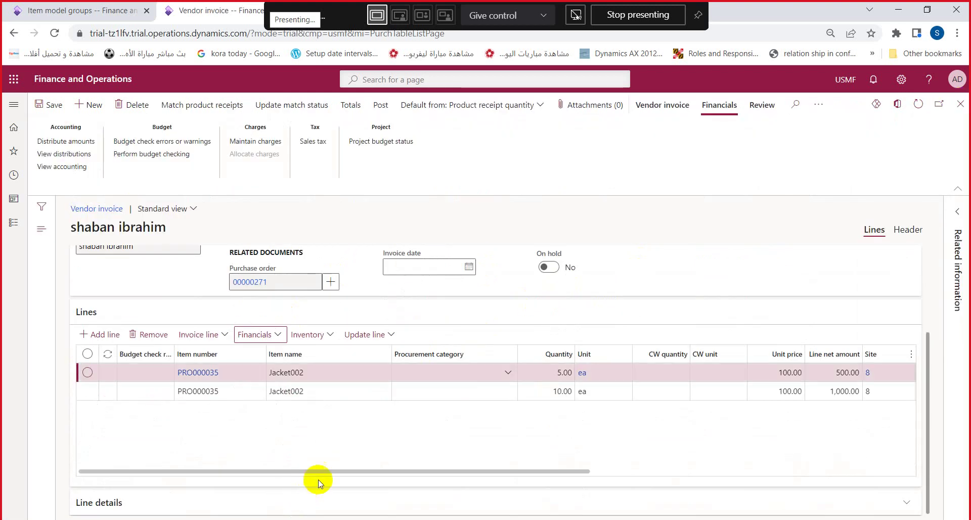
{"action": "left_click", "coordinate": [337, 397]}
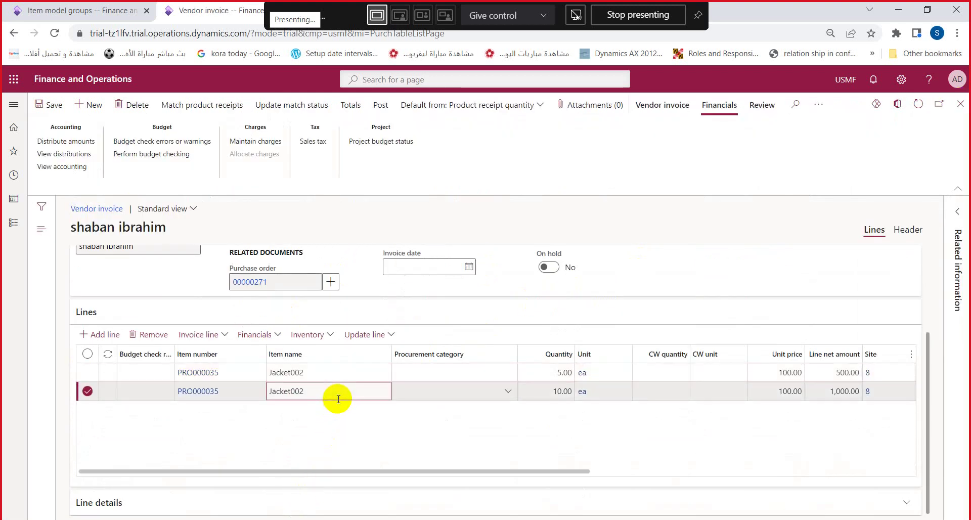
{"action": "left_click", "coordinate": [342, 373]}
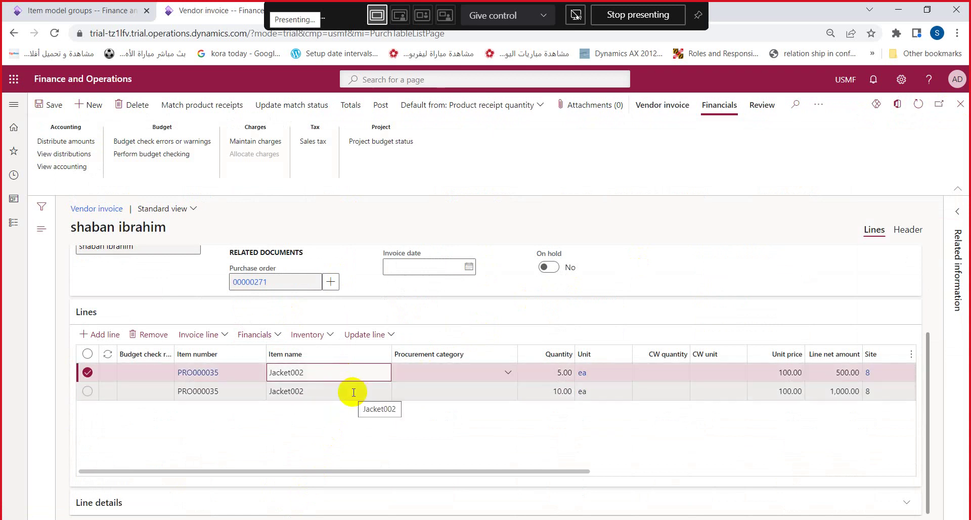
Step: Add a fixed loading charge of 10.00 USD to the invoice header and allocate it to all lines by net amount
{"action": "scroll", "coordinate": [349, 392], "scroll_direction": "up", "scroll_amount": 3}
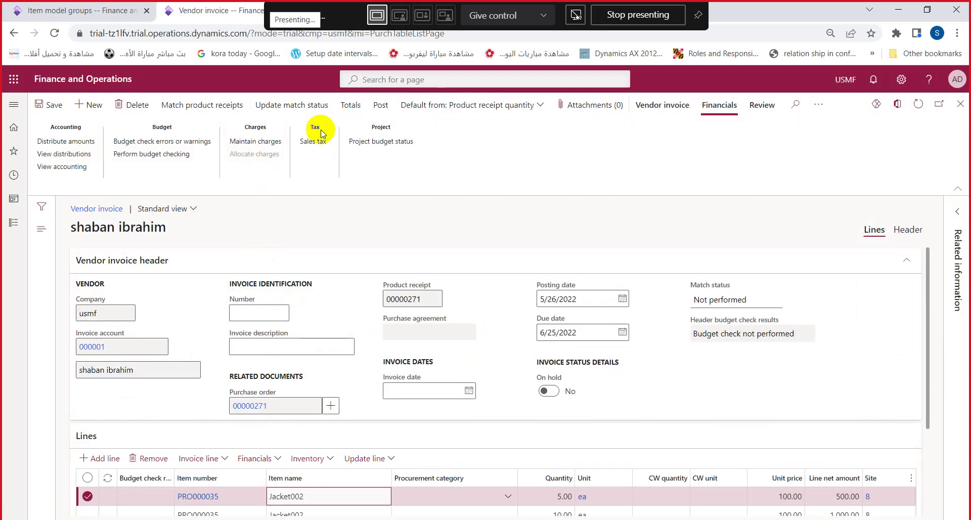
{"action": "left_click", "coordinate": [270, 143]}
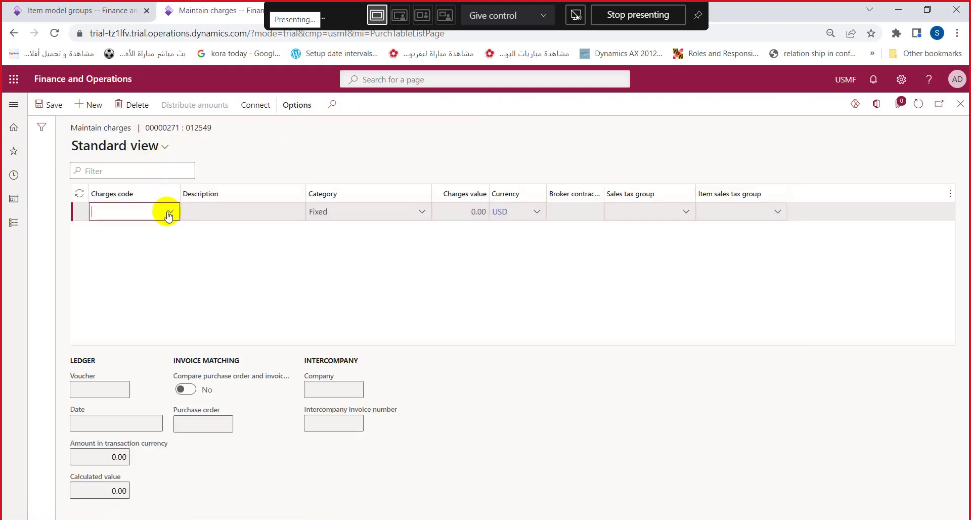
{"action": "left_click", "coordinate": [170, 213]}
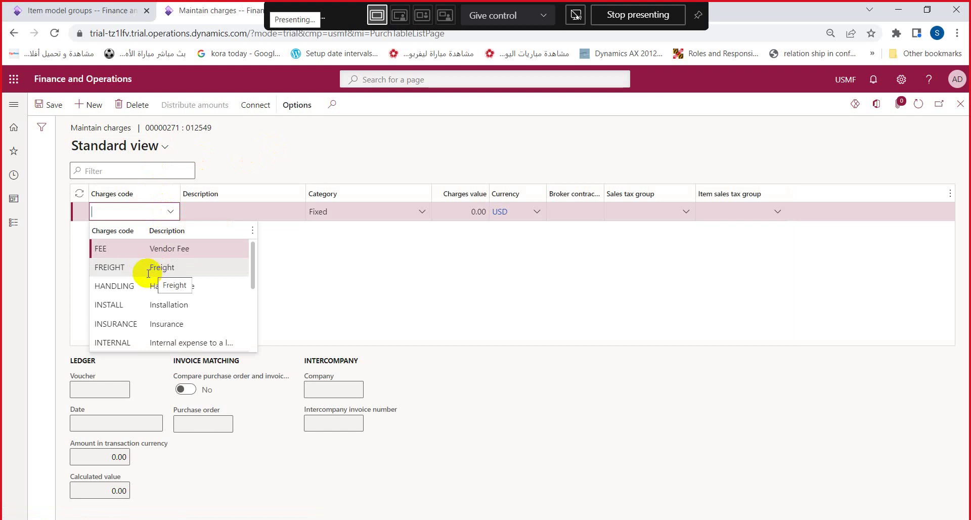
{"action": "scroll", "coordinate": [145, 286], "scroll_direction": "down", "scroll_amount": 2}
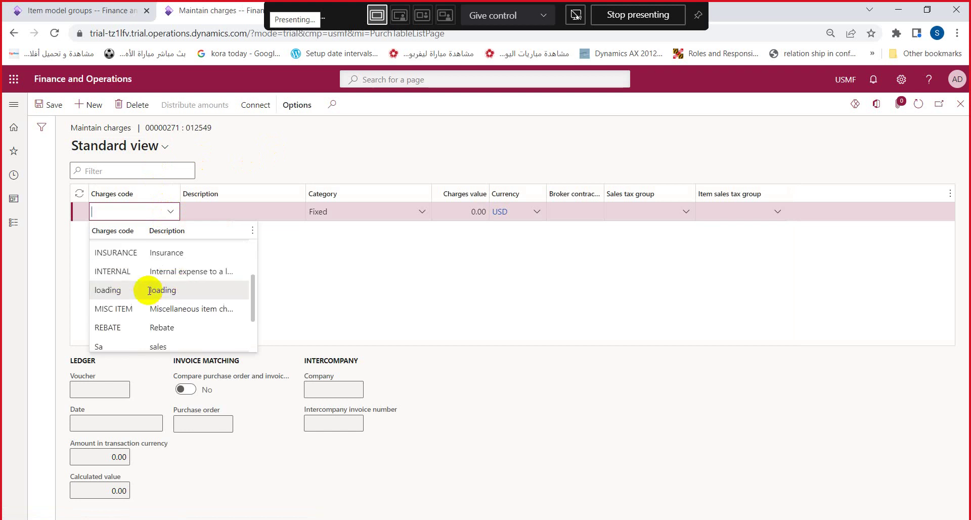
{"action": "left_click", "coordinate": [145, 291]}
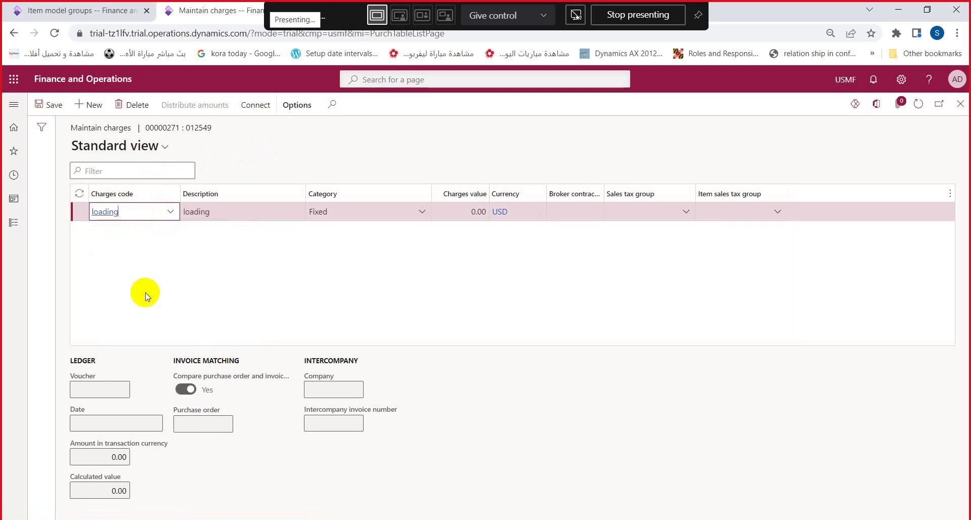
{"action": "left_click", "coordinate": [463, 216]}
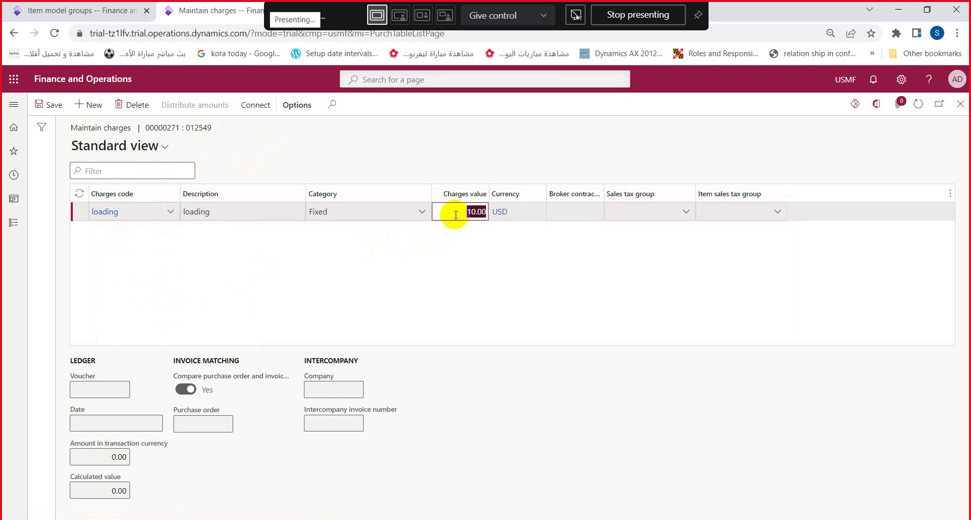
{"action": "left_click", "coordinate": [960, 105]}
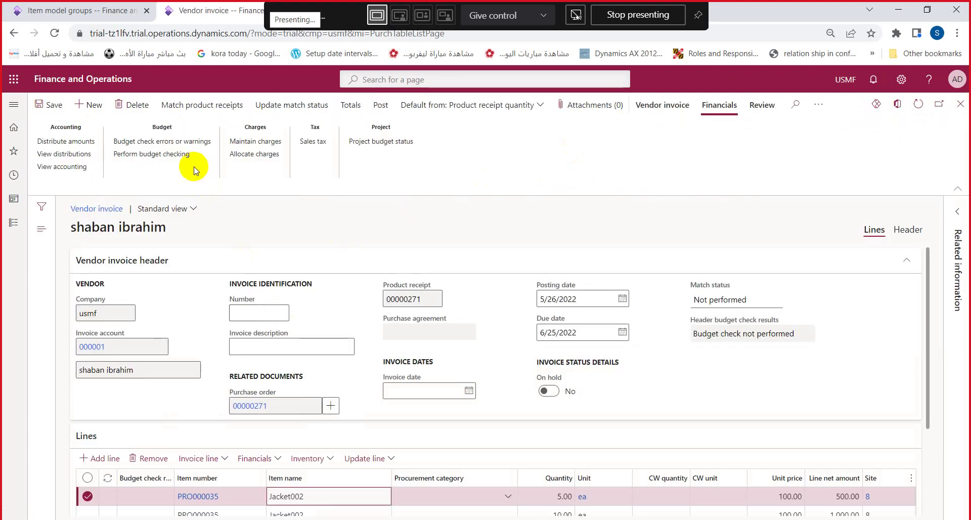
{"action": "left_click", "coordinate": [259, 154]}
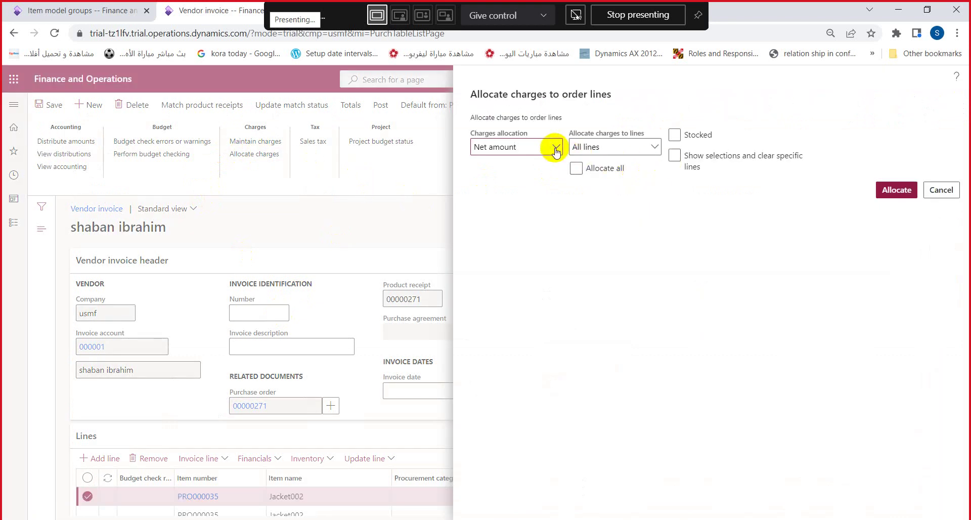
{"action": "left_click", "coordinate": [888, 196]}
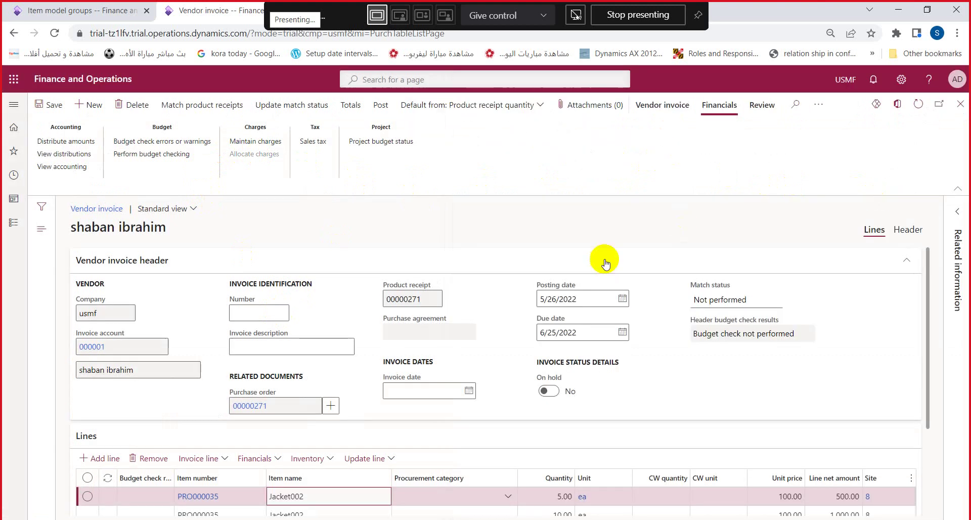
Step: Examine the transportation and loading charge values on the first invoice line, and return to the vendor invoice
{"action": "scroll", "coordinate": [475, 283], "scroll_direction": "down", "scroll_amount": 2}
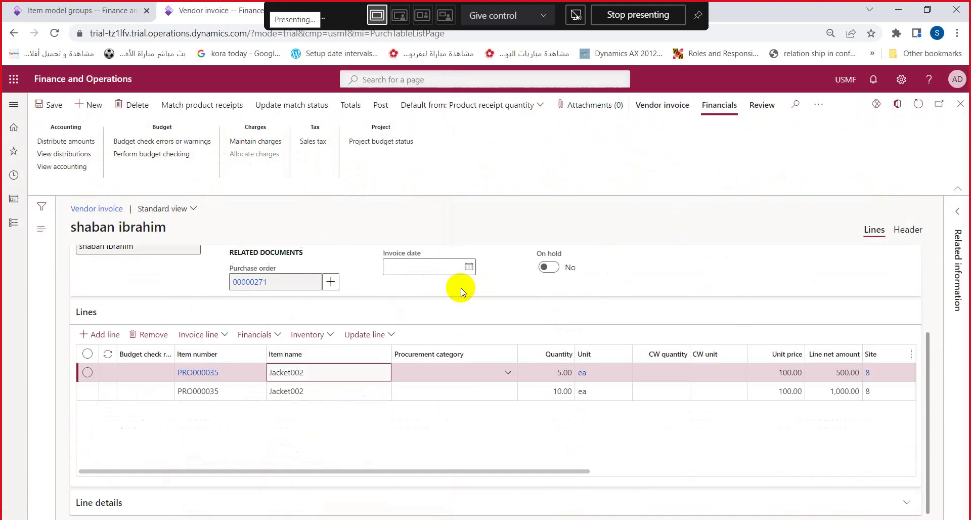
{"action": "left_click", "coordinate": [278, 336]}
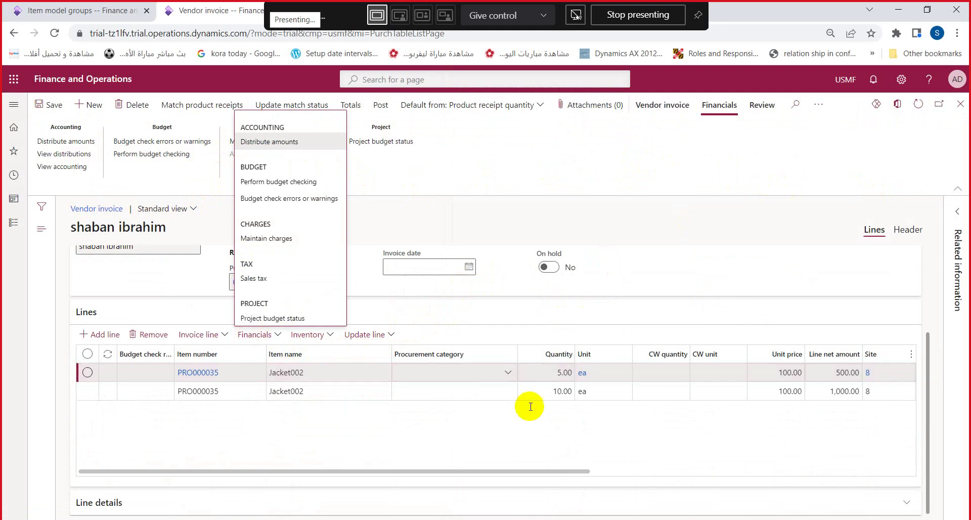
{"action": "left_click", "coordinate": [276, 238]}
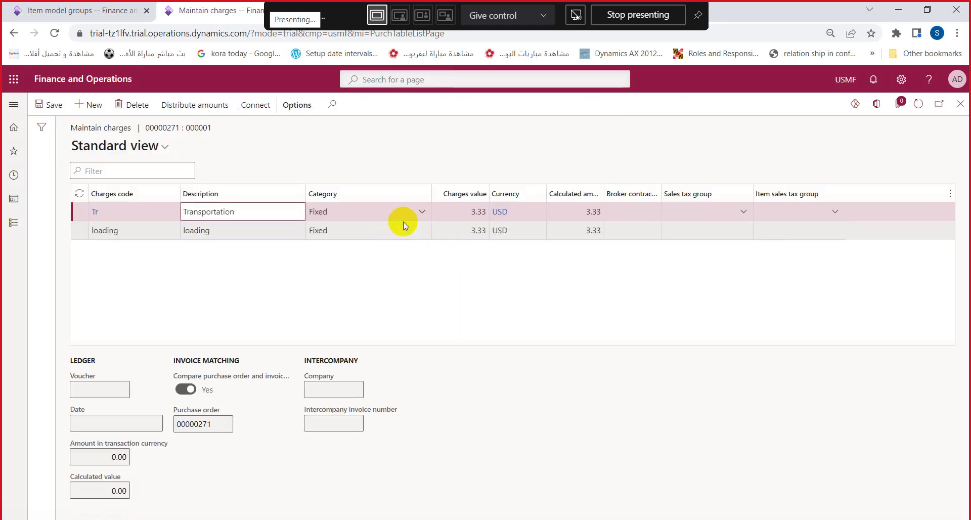
{"action": "left_click", "coordinate": [273, 230]}
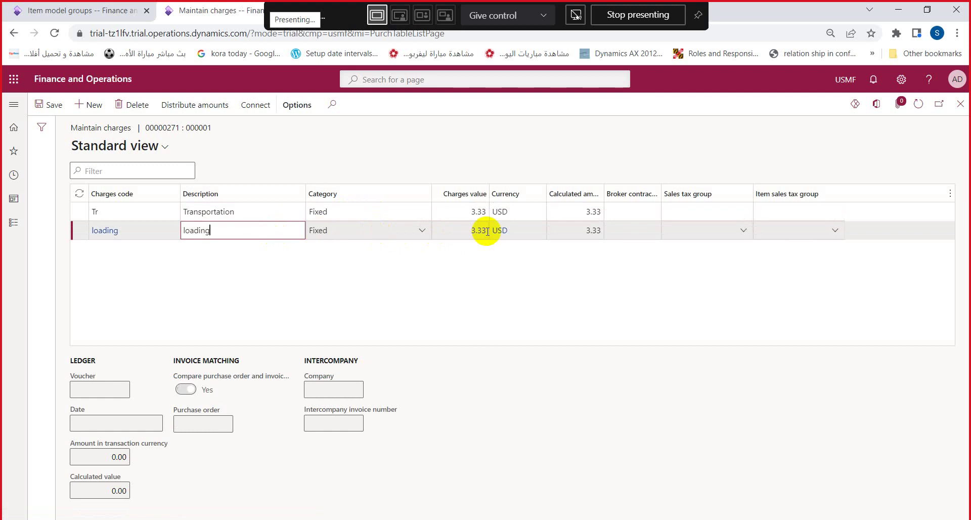
{"action": "left_click", "coordinate": [468, 231]}
{"action": "left_click", "coordinate": [465, 212]}
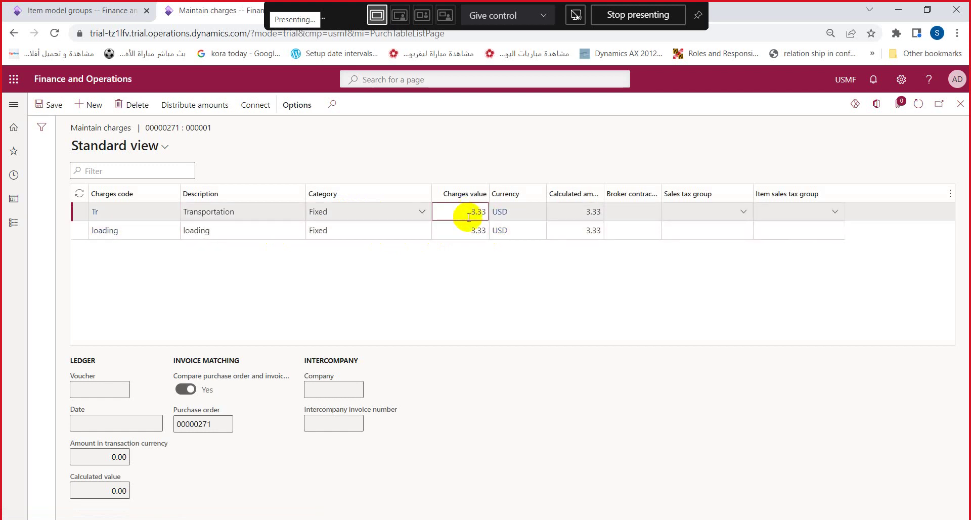
{"action": "left_click", "coordinate": [469, 230]}
{"action": "left_click", "coordinate": [468, 213]}
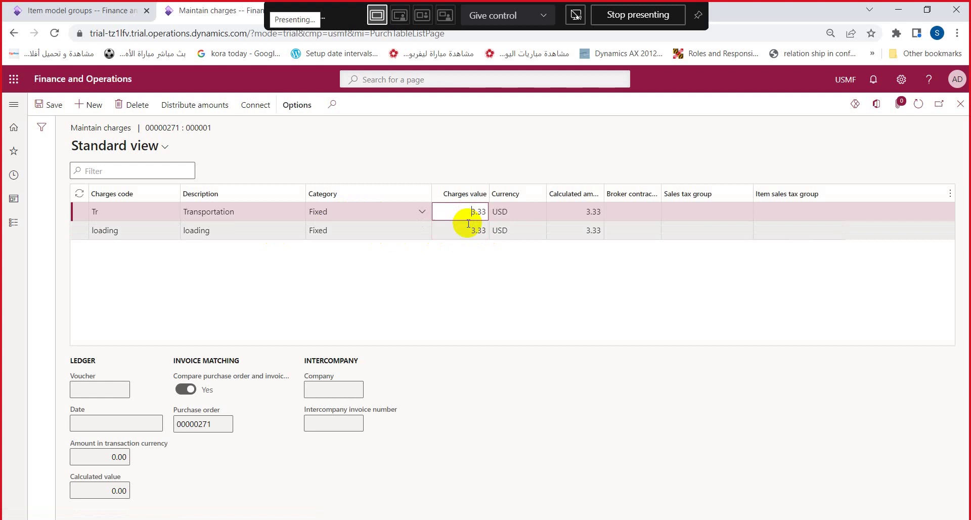
{"action": "left_click", "coordinate": [468, 231]}
{"action": "left_click", "coordinate": [959, 105]}
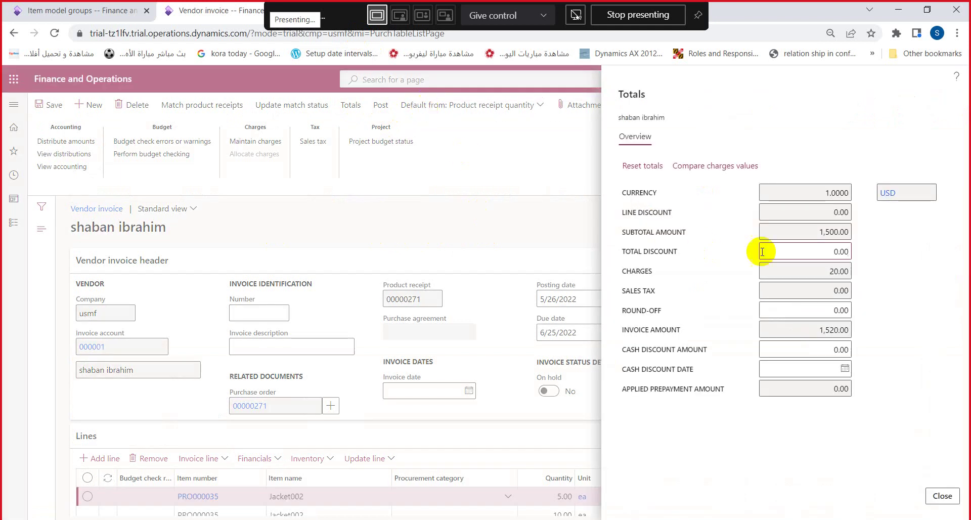
Step: Check the subtotal, charges and sales tax in the invoice totals, and update the invoice's match status
{"action": "left_click", "coordinate": [813, 232]}
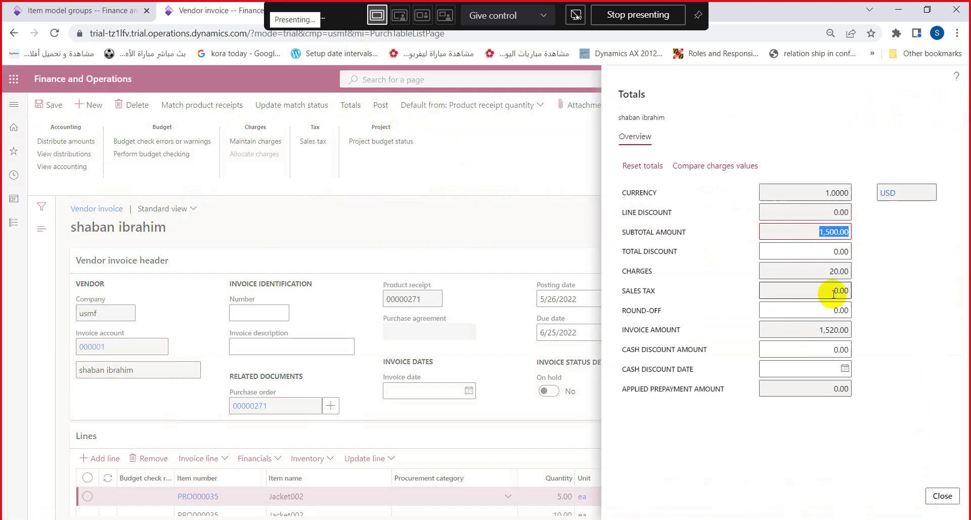
{"action": "left_click", "coordinate": [816, 274]}
{"action": "left_click_drag", "start_coordinate": [817, 275], "coordinate": [850, 276]}
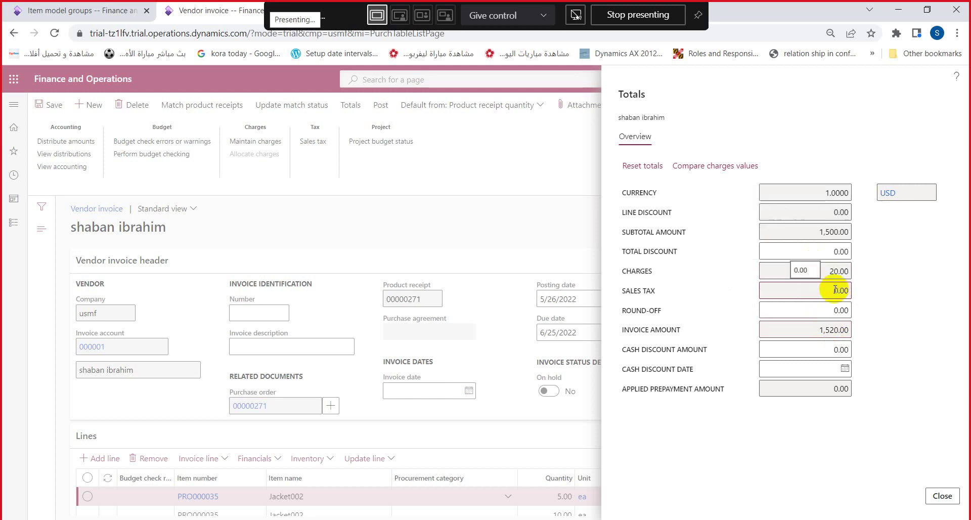
{"action": "left_click", "coordinate": [837, 291]}
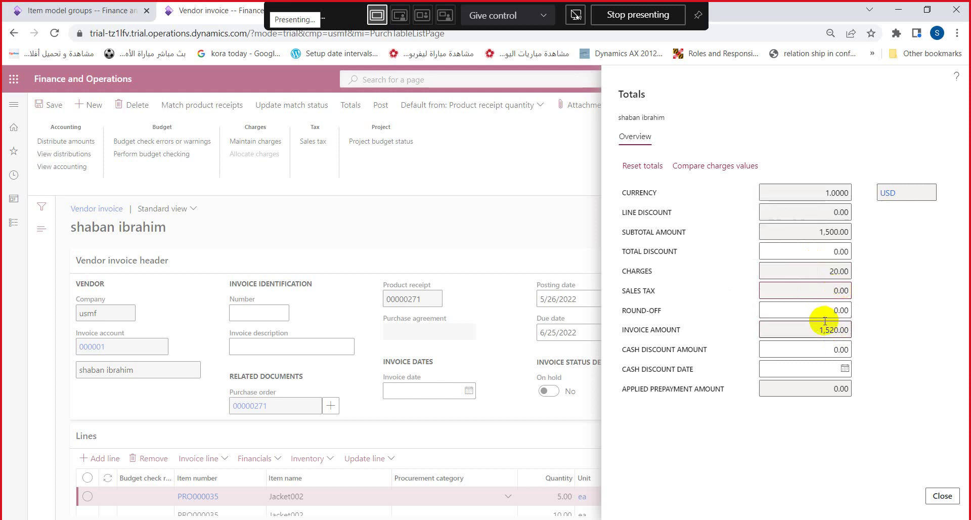
{"action": "left_click", "coordinate": [941, 496]}
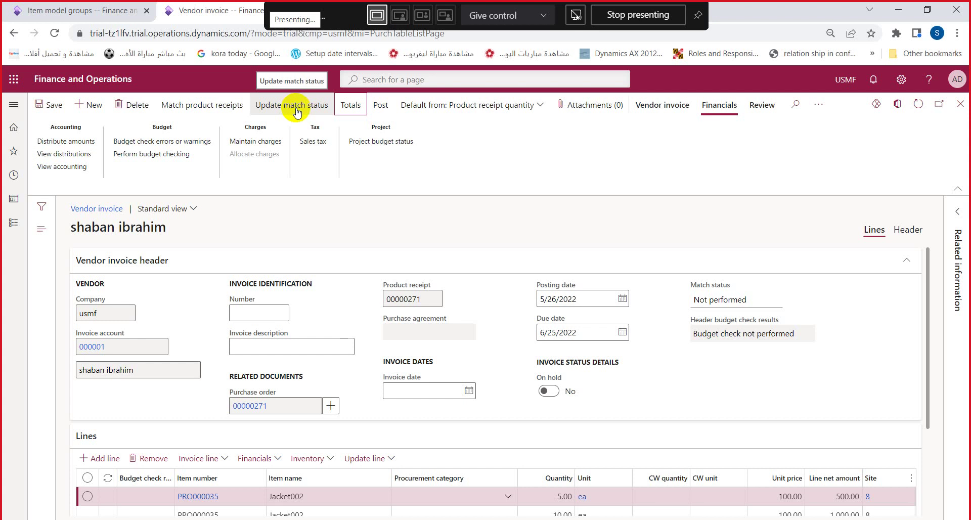
{"action": "left_click", "coordinate": [296, 107]}
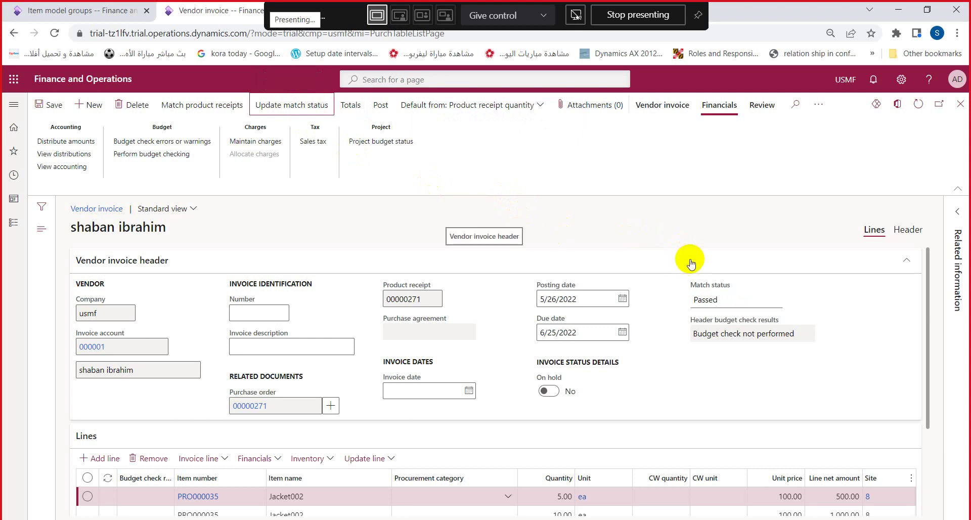
Step: Check the match status in the vendor invoice header
{"action": "left_click", "coordinate": [700, 299]}
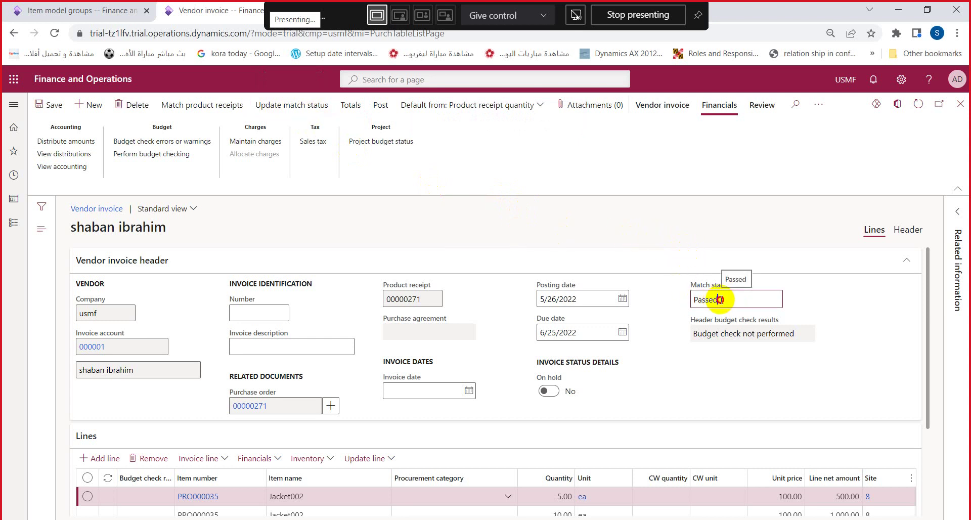
{"action": "double_click", "coordinate": [718, 300]}
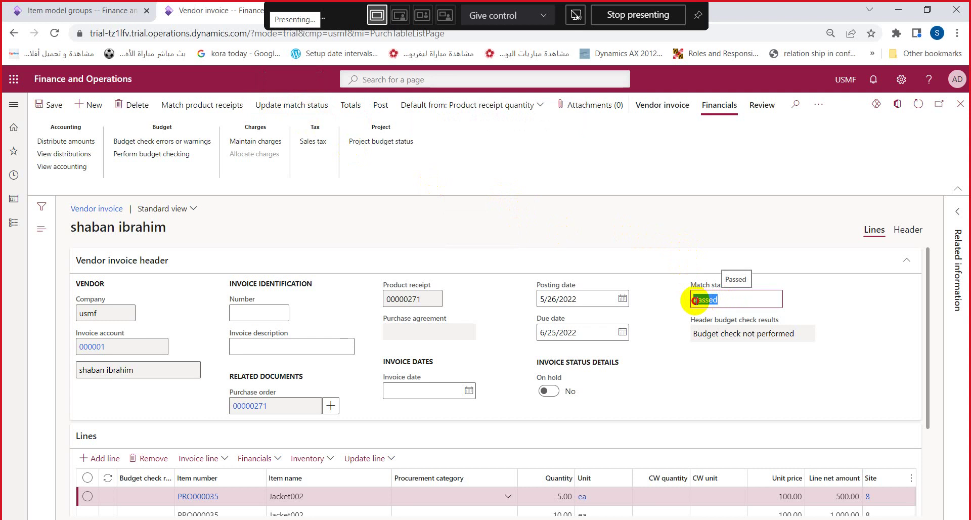
{"action": "double_click", "coordinate": [721, 300]}
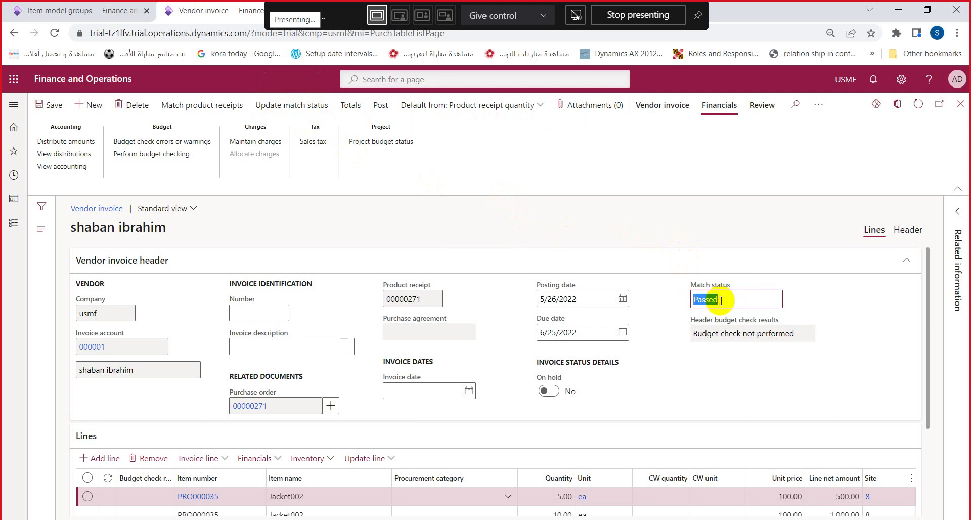
Step: Set the vendor invoice number to 12544 and post the invoice
{"action": "left_click", "coordinate": [381, 110]}
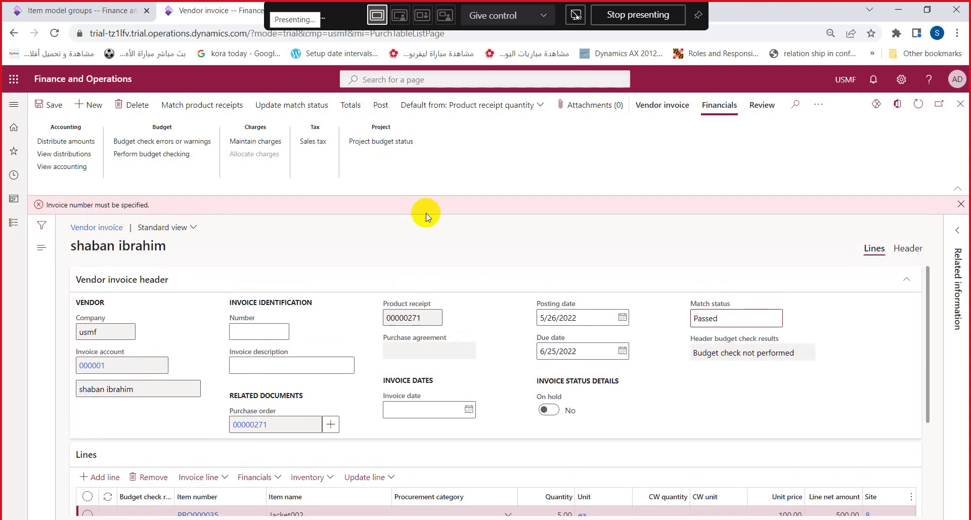
{"action": "left_click", "coordinate": [960, 204]}
{"action": "left_click", "coordinate": [260, 312]}
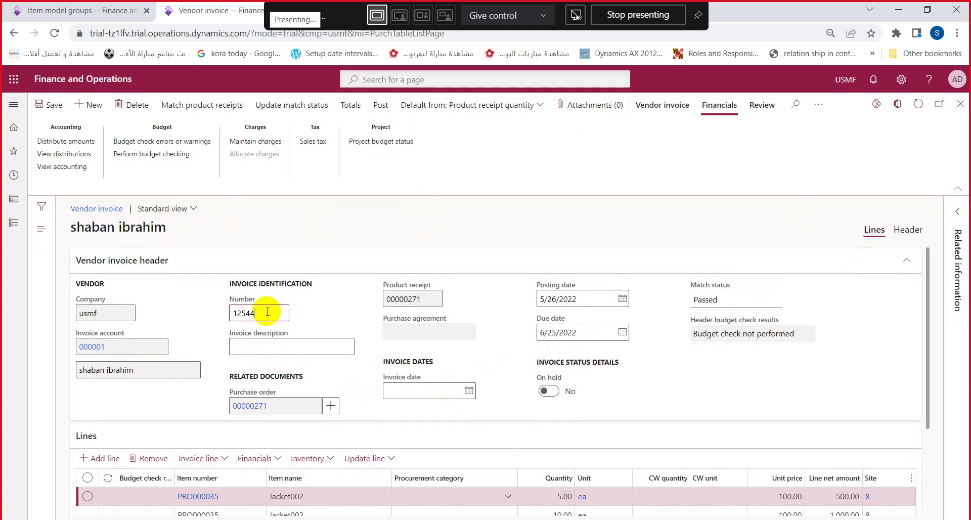
{"action": "left_click", "coordinate": [234, 346]}
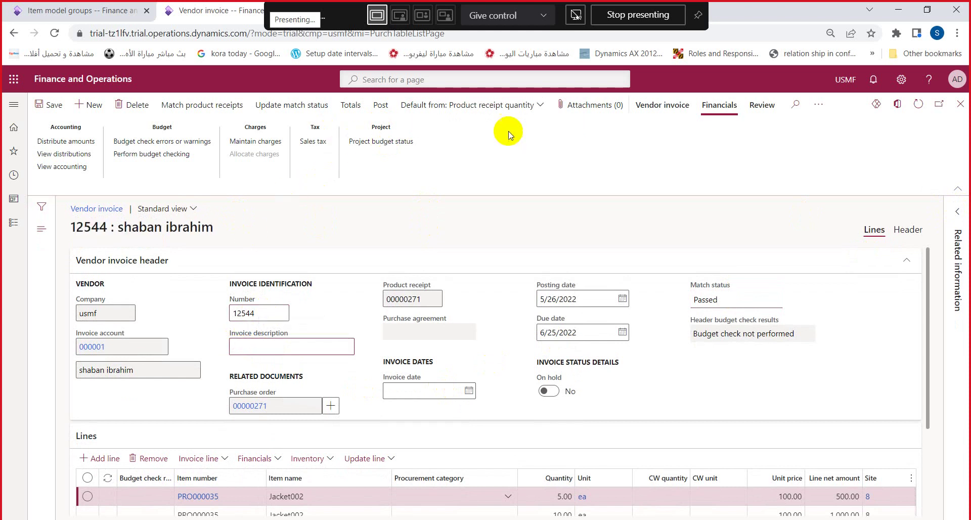
{"action": "left_click", "coordinate": [381, 108]}
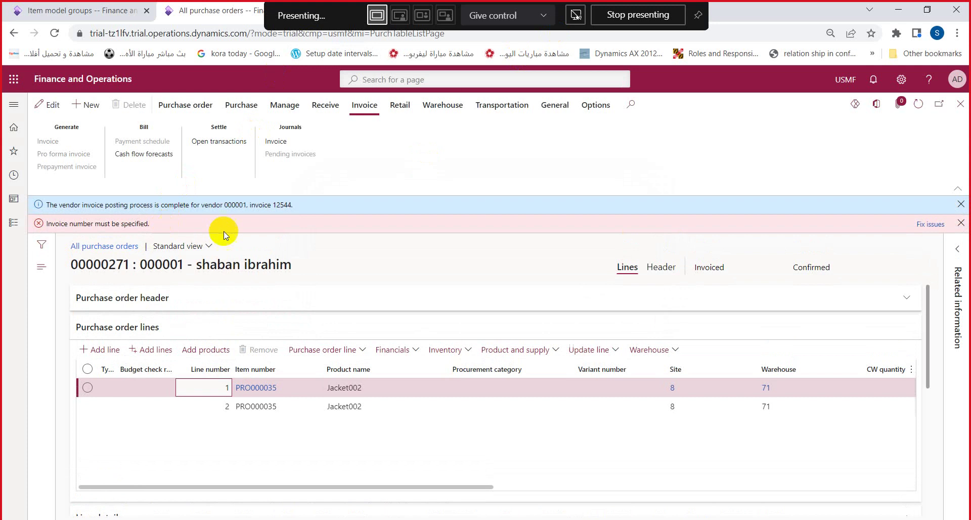
Step: Dismiss the invoice number error, review the posting message, and return to the list of all purchase orders
{"action": "left_click", "coordinate": [960, 223]}
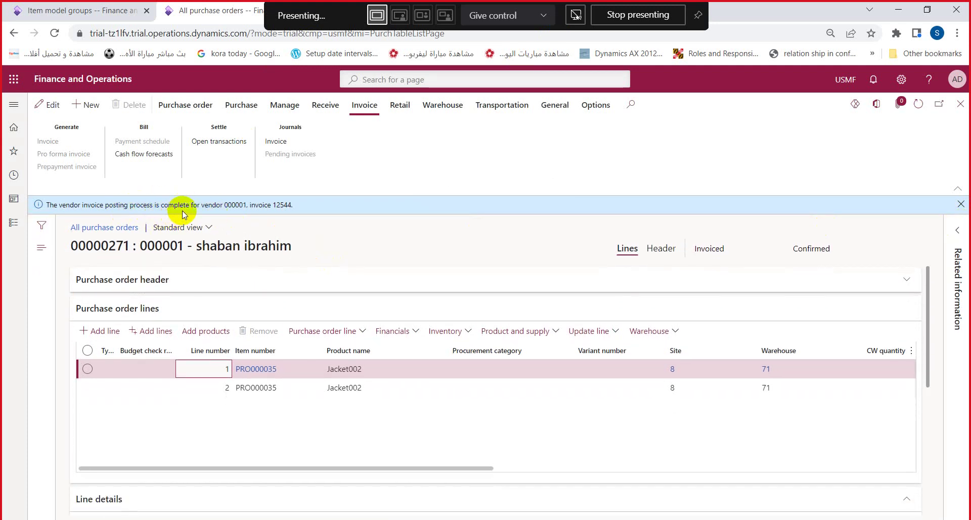
{"action": "left_click_drag", "start_coordinate": [113, 204], "coordinate": [287, 209]}
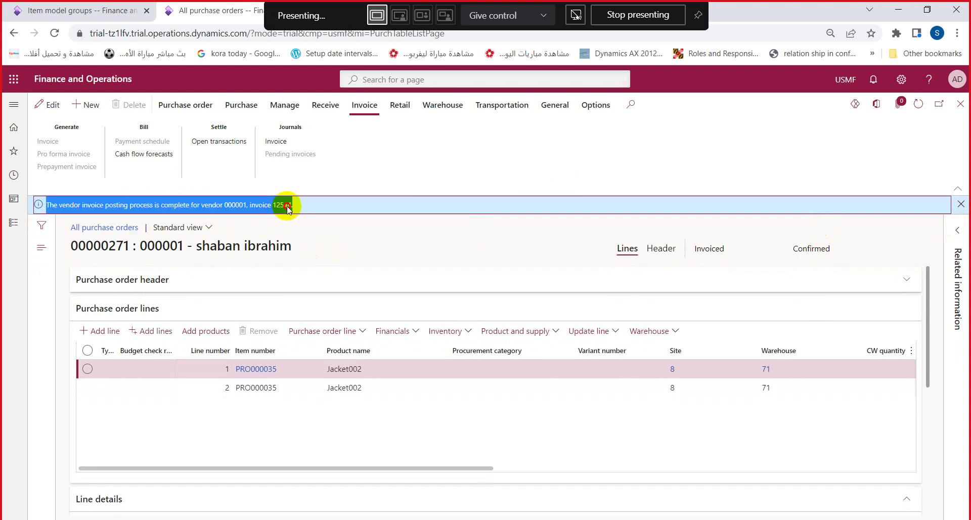
{"action": "left_click", "coordinate": [962, 107]}
{"action": "left_click", "coordinate": [98, 247]}
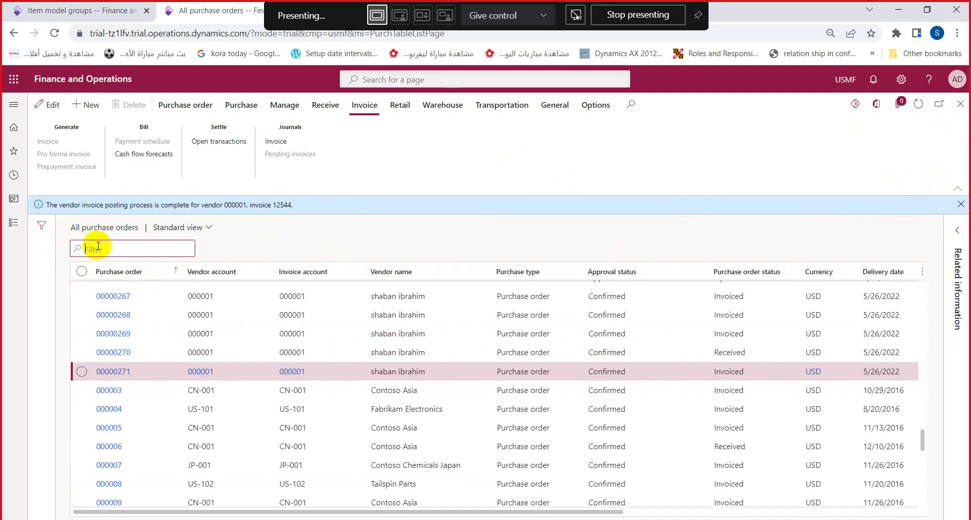
Step: Open the Inventory management on-hand list in place of the item model groups page
{"action": "left_click", "coordinate": [122, 10]}
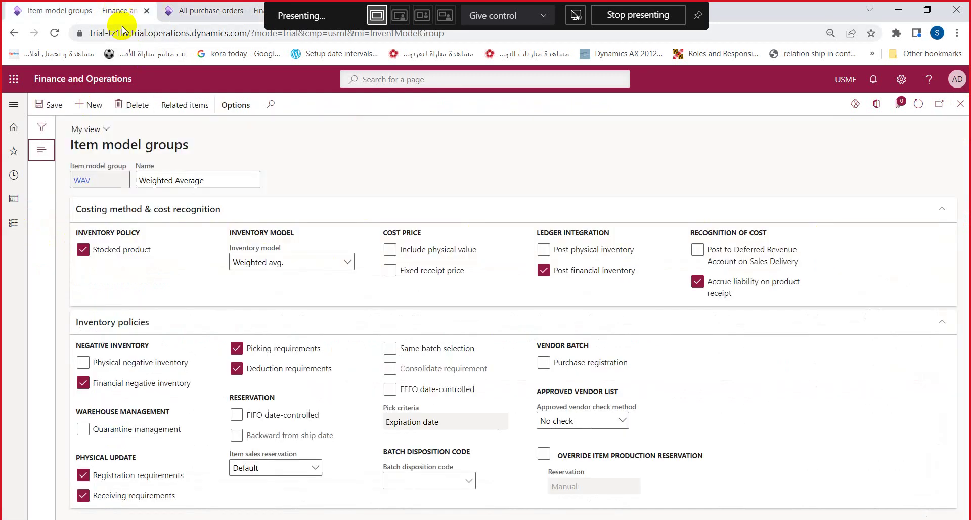
{"action": "left_click", "coordinate": [14, 223]}
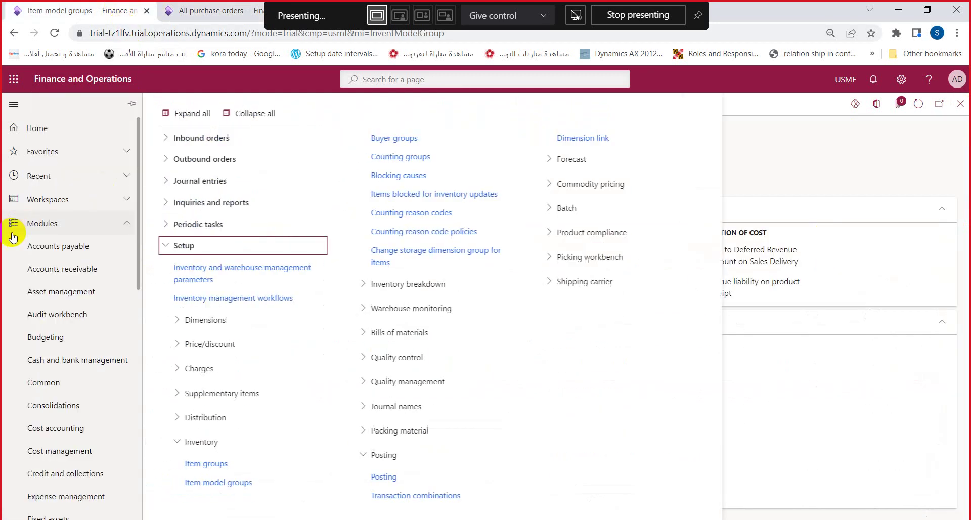
{"action": "left_click", "coordinate": [175, 251]}
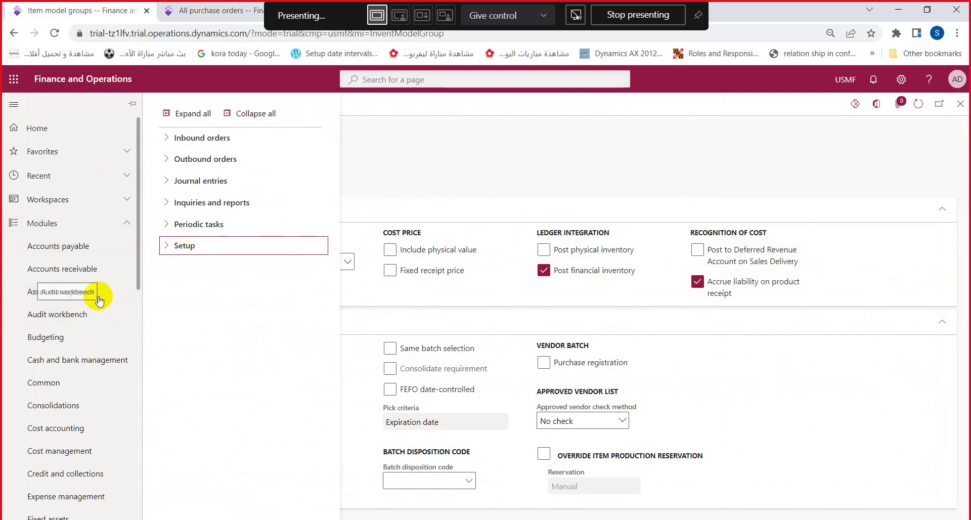
{"action": "scroll", "coordinate": [93, 374], "scroll_direction": "down", "scroll_amount": 1}
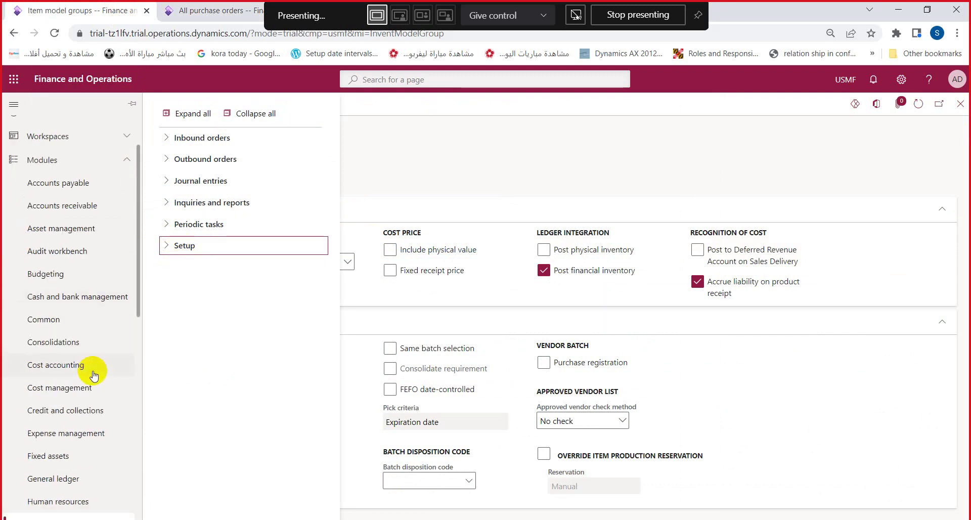
{"action": "scroll", "coordinate": [94, 374], "scroll_direction": "down", "scroll_amount": 1}
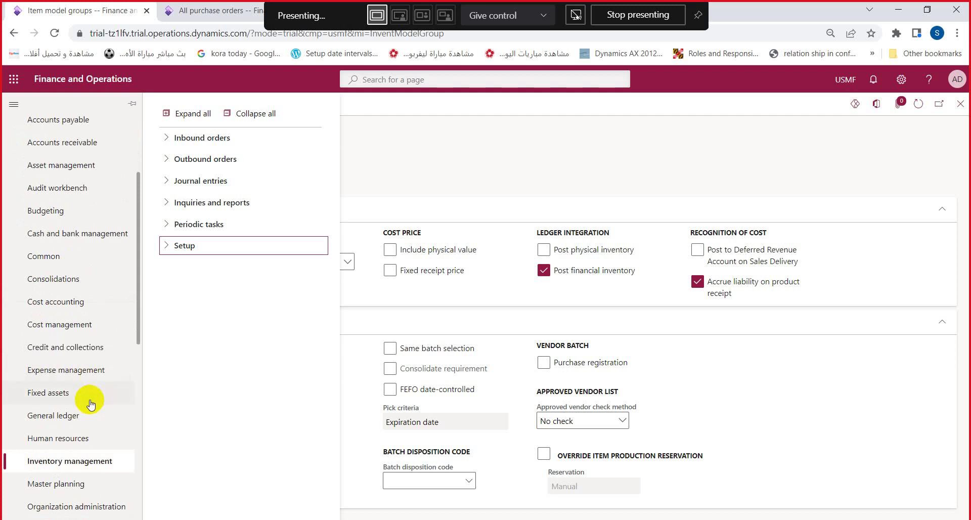
{"action": "left_click", "coordinate": [205, 209]}
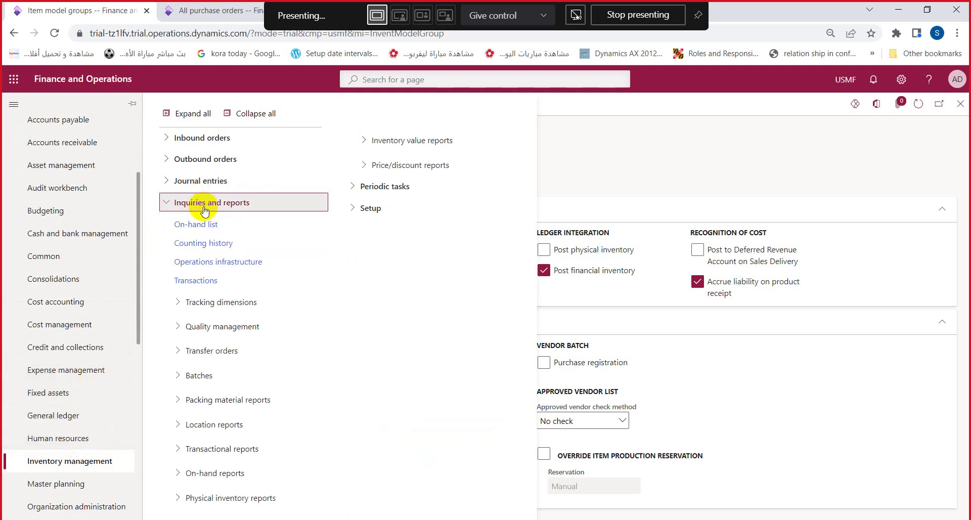
{"action": "left_click", "coordinate": [200, 223]}
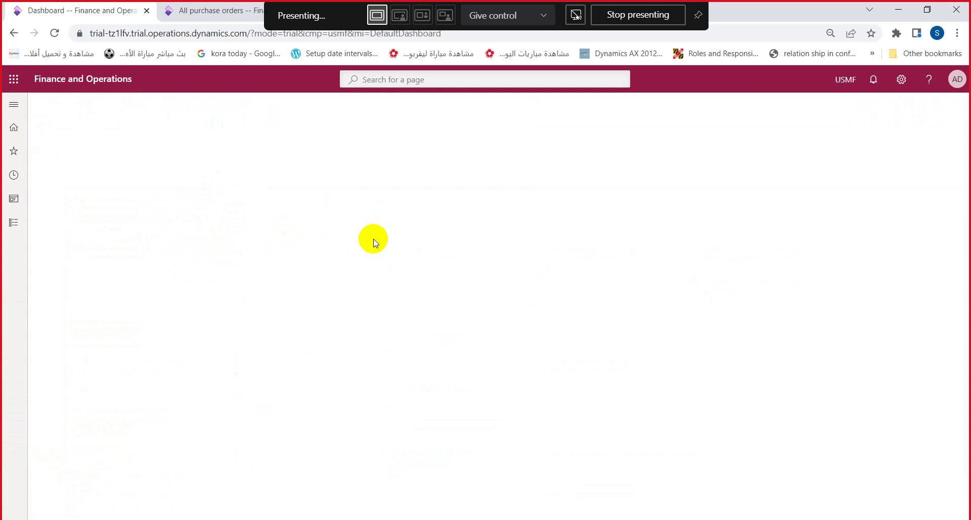
{"action": "type", "text": "pr"}
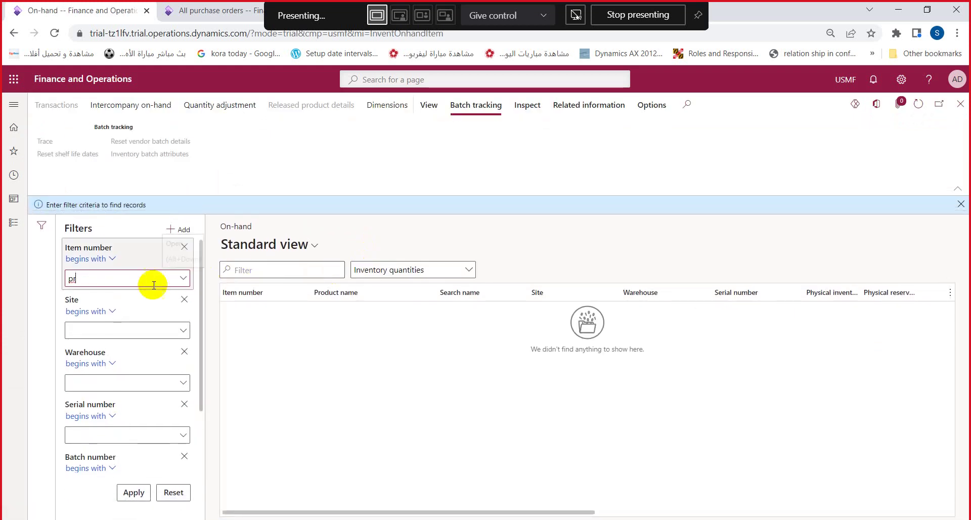
{"action": "left_click", "coordinate": [74, 278]}
{"action": "left_click_drag", "start_coordinate": [73, 278], "coordinate": [66, 285]}
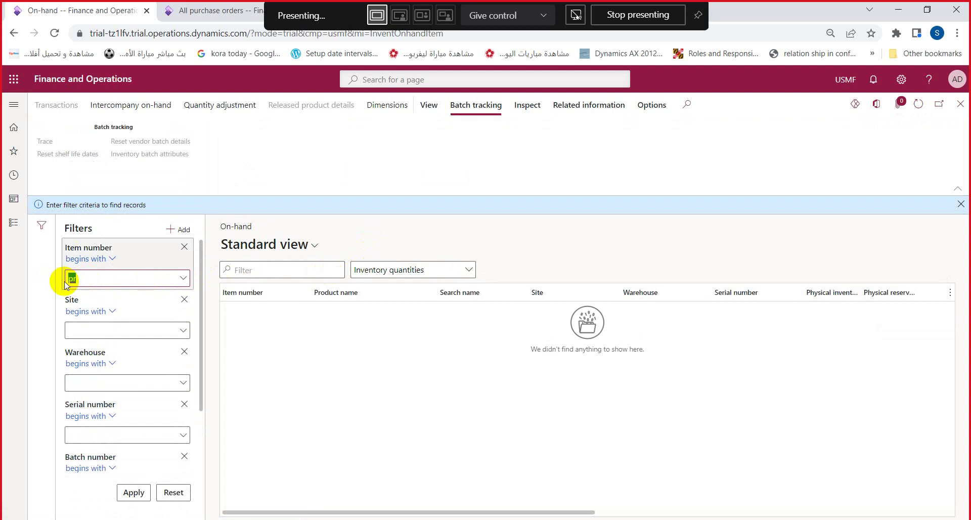
{"action": "key", "text": "BackSpace"}
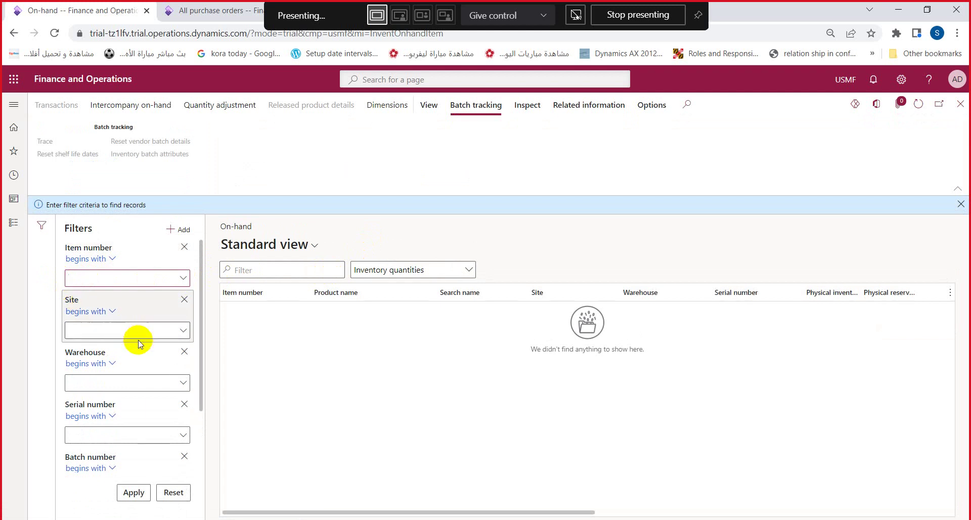
Step: Filter the on-hand list to items whose search name begins with "jack"
{"action": "scroll", "coordinate": [126, 358], "scroll_direction": "down", "scroll_amount": 3}
{"action": "left_click", "coordinate": [124, 458]}
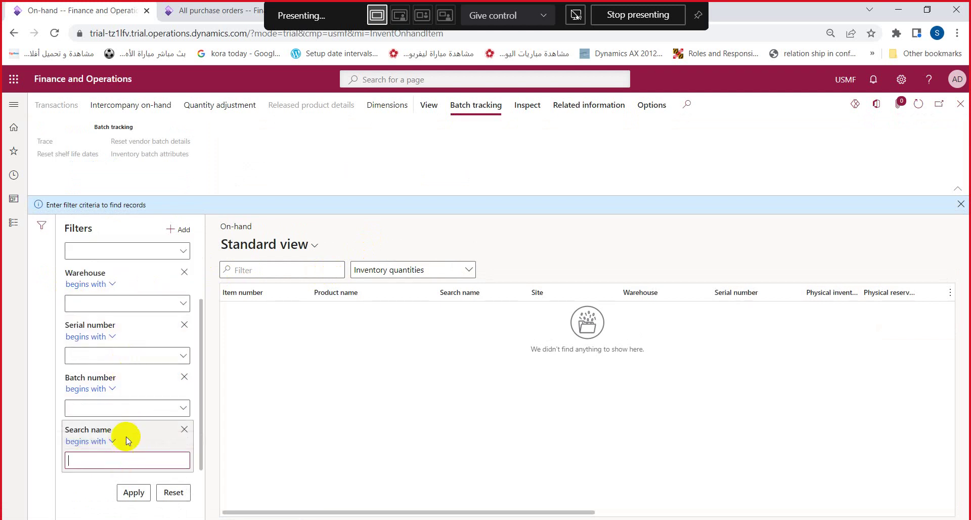
{"action": "type", "text": "jack"}
{"action": "left_click", "coordinate": [134, 492]}
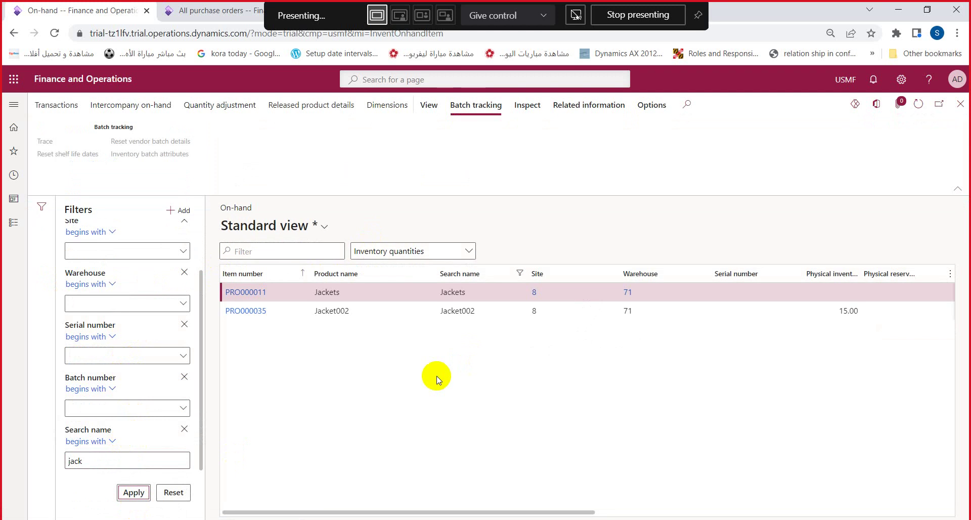
Step: Open the inventory transactions for Jacket002 and check the cost amounts of the purchased quantities
{"action": "left_click", "coordinate": [421, 311]}
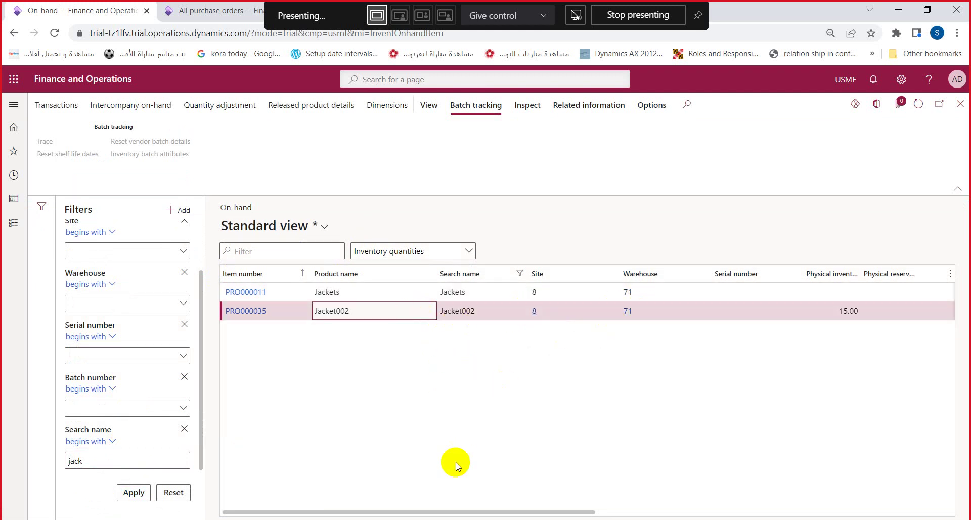
{"action": "left_click_drag", "start_coordinate": [433, 512], "coordinate": [390, 423]}
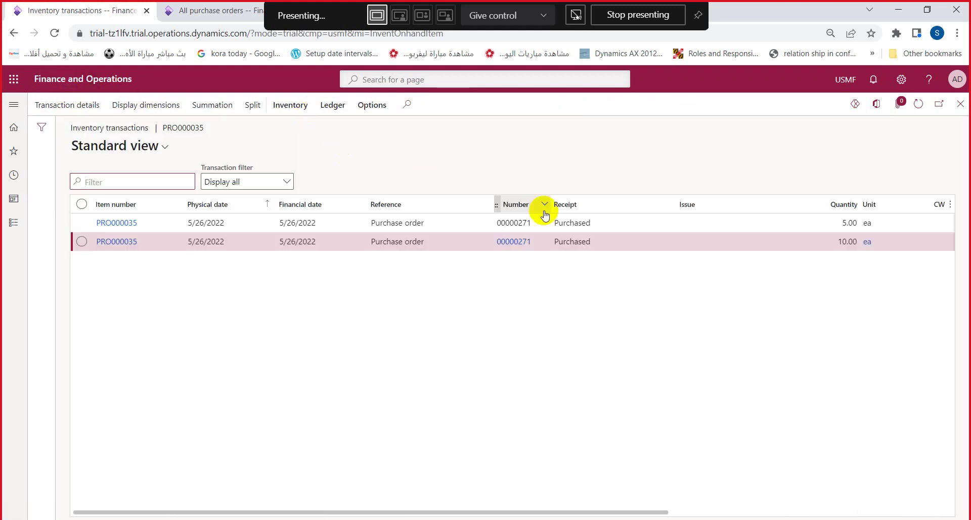
{"action": "left_click_drag", "start_coordinate": [511, 512], "coordinate": [744, 513]}
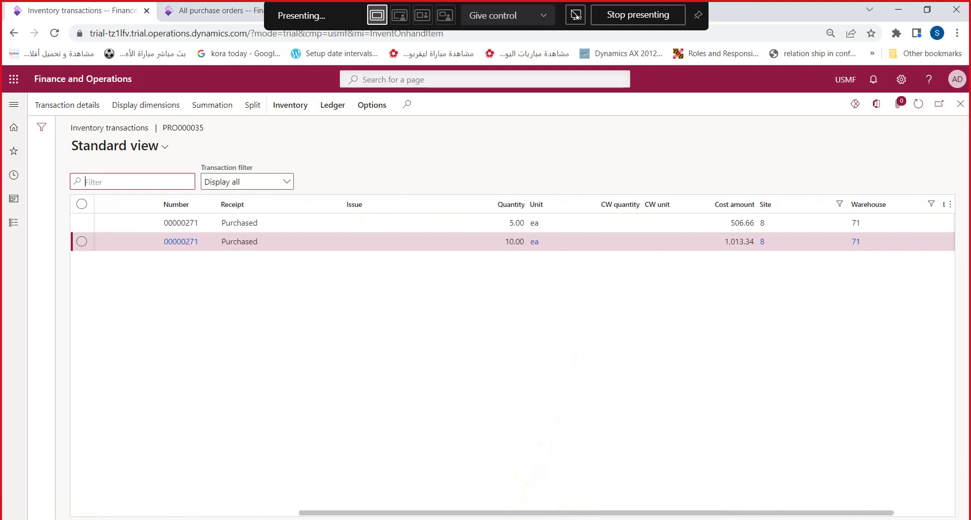
{"action": "left_click", "coordinate": [708, 246]}
{"action": "left_click_drag", "start_coordinate": [710, 246], "coordinate": [738, 241]}
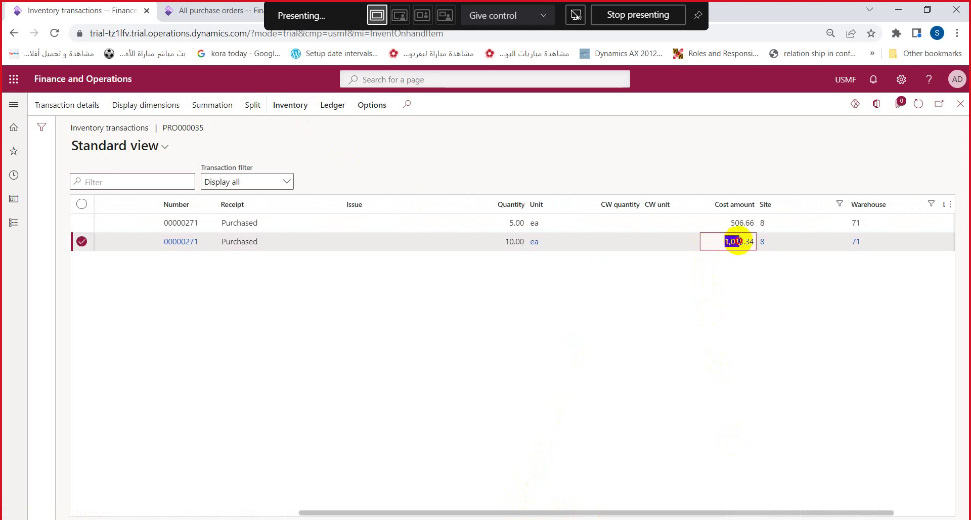
Step: Open the invoice journal of the purchase order that was just invoiced
{"action": "left_click", "coordinate": [189, 9]}
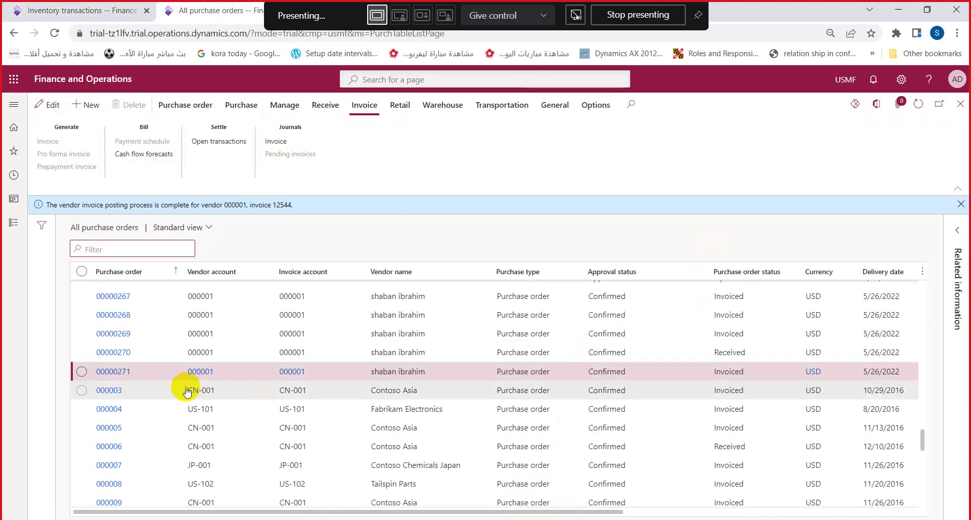
{"action": "left_click", "coordinate": [432, 373]}
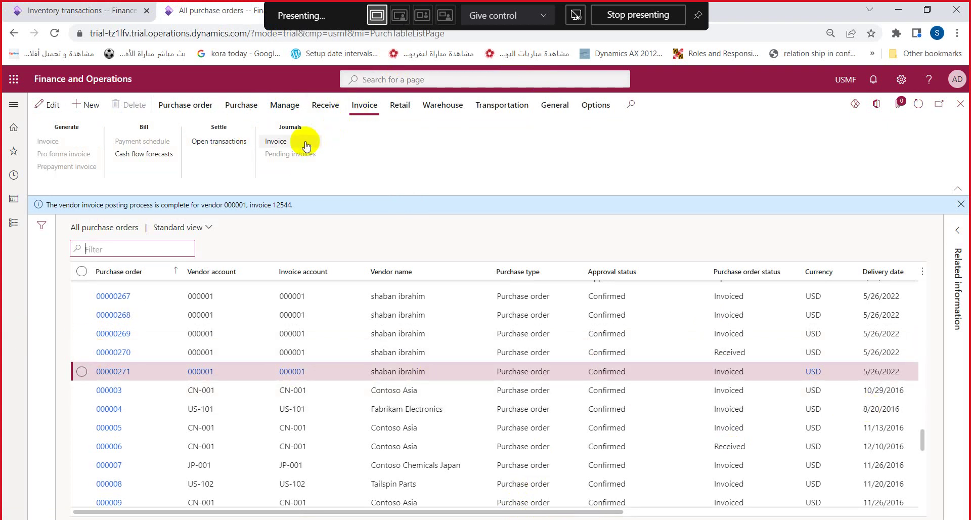
{"action": "left_click", "coordinate": [275, 141]}
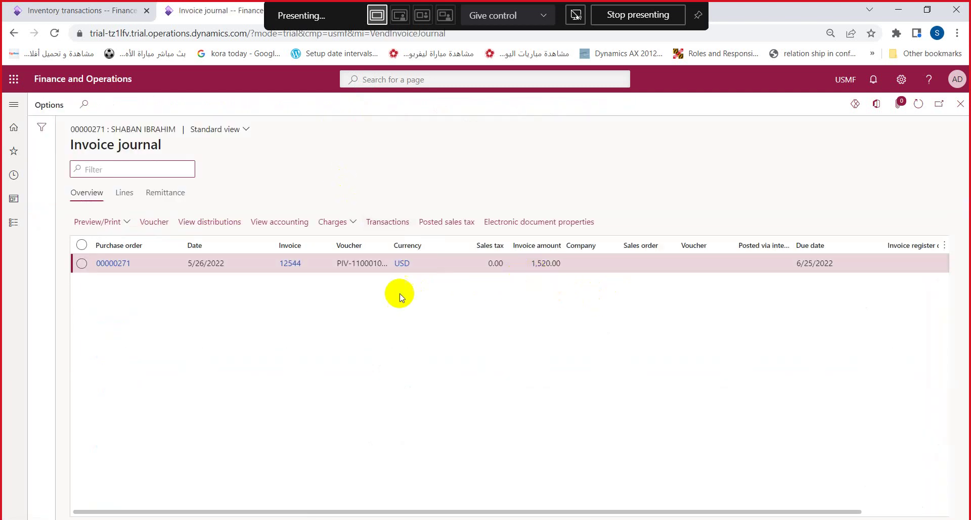
Step: Check the quantity, unit price and amount of the Jacket002 lines in the invoice journal
{"action": "left_click", "coordinate": [125, 195]}
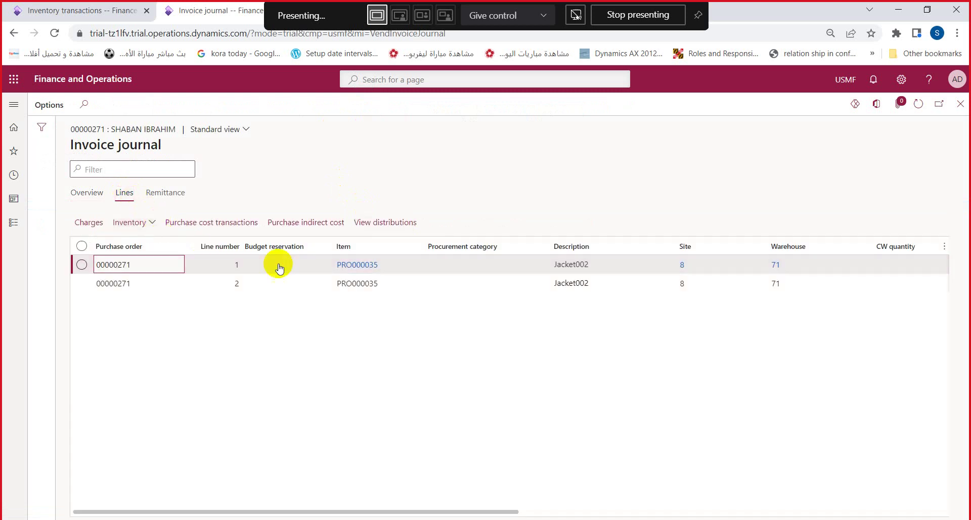
{"action": "left_click", "coordinate": [439, 283]}
{"action": "left_click_drag", "start_coordinate": [394, 512], "coordinate": [582, 512]}
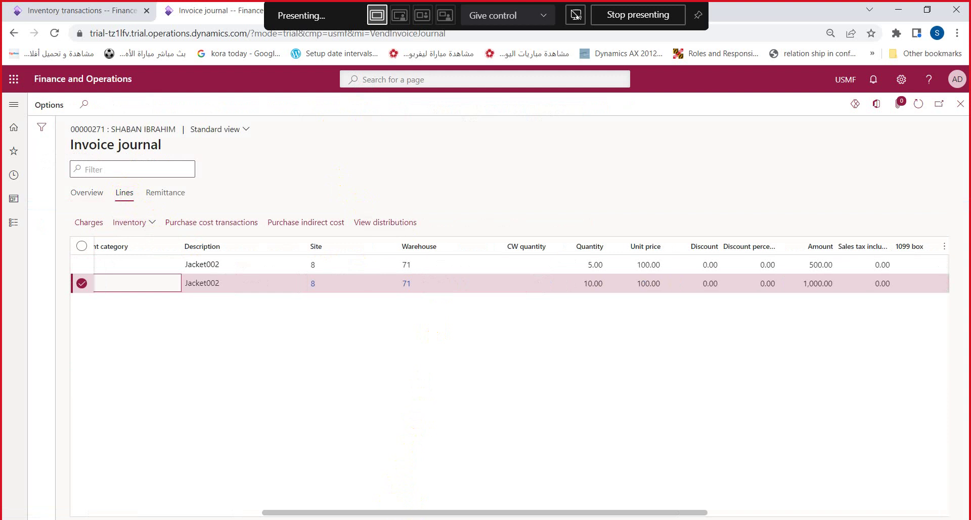
{"action": "scroll", "coordinate": [516, 380], "scroll_direction": "right", "scroll_amount": 3}
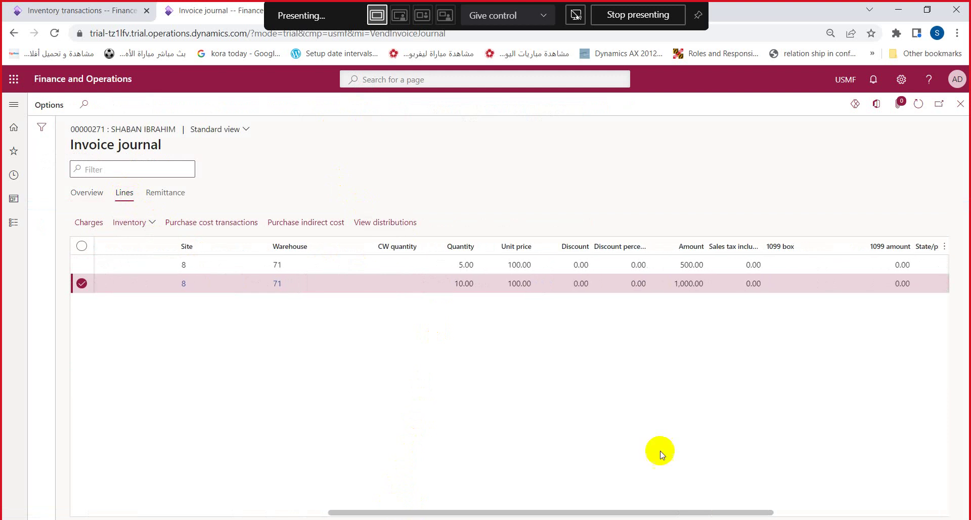
{"action": "left_click", "coordinate": [684, 283]}
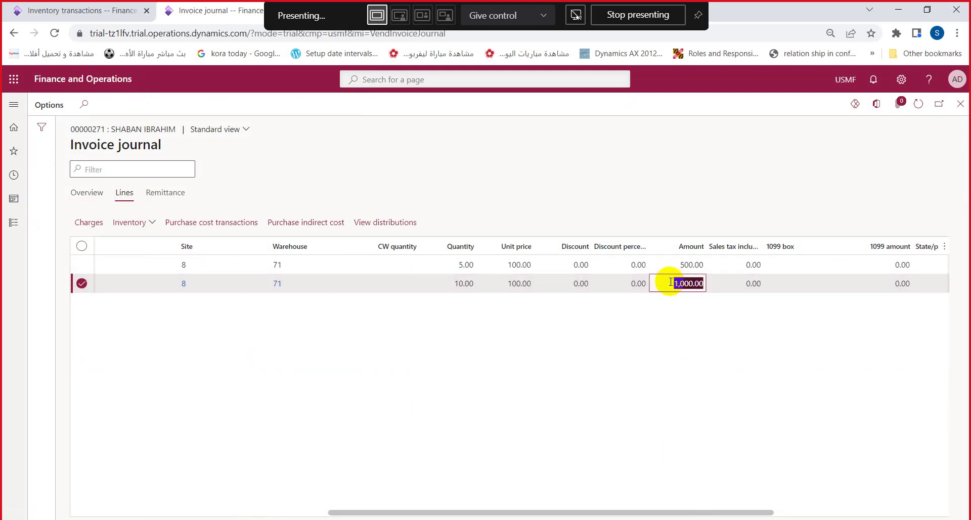
Step: Compare the cost amounts of the two purchased Jacket002 quantities in the inventory transactions with the invoice line amounts
{"action": "left_click", "coordinate": [66, 14]}
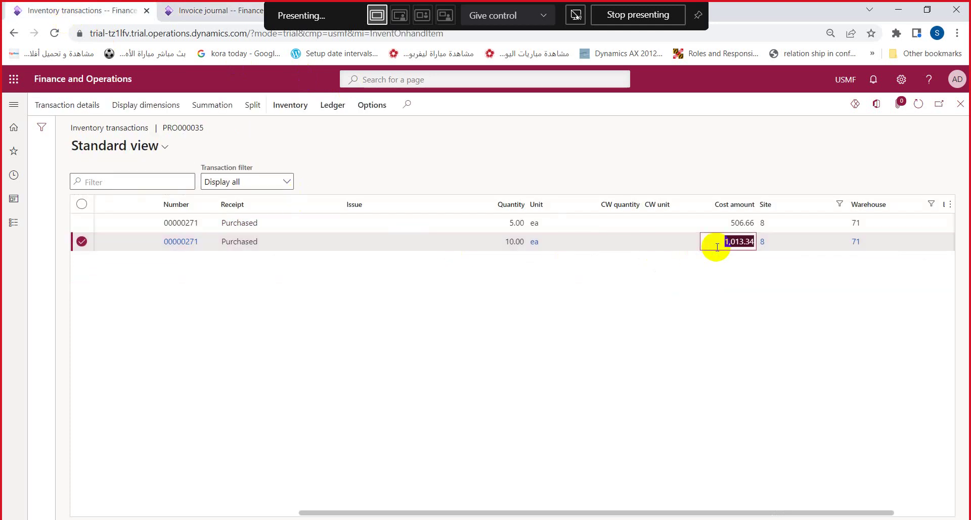
{"action": "left_click", "coordinate": [721, 227]}
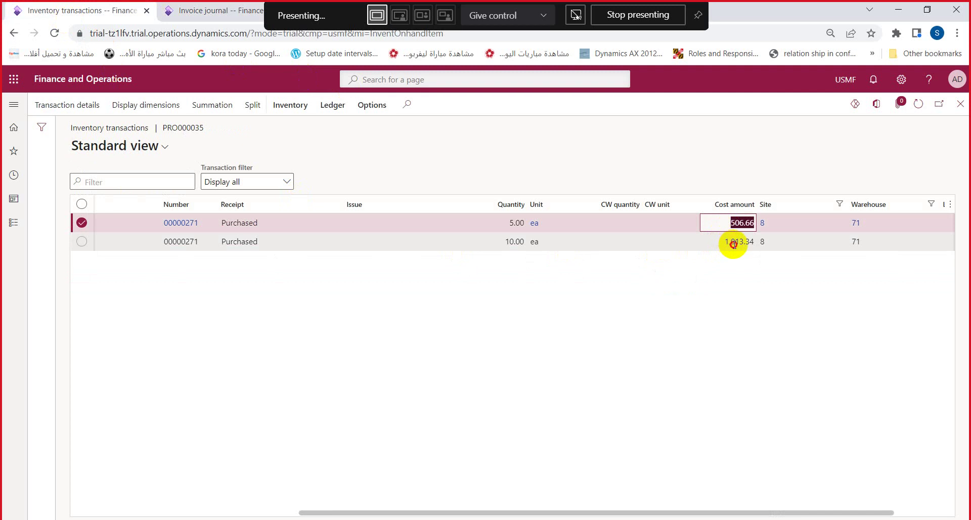
{"action": "left_click", "coordinate": [738, 243]}
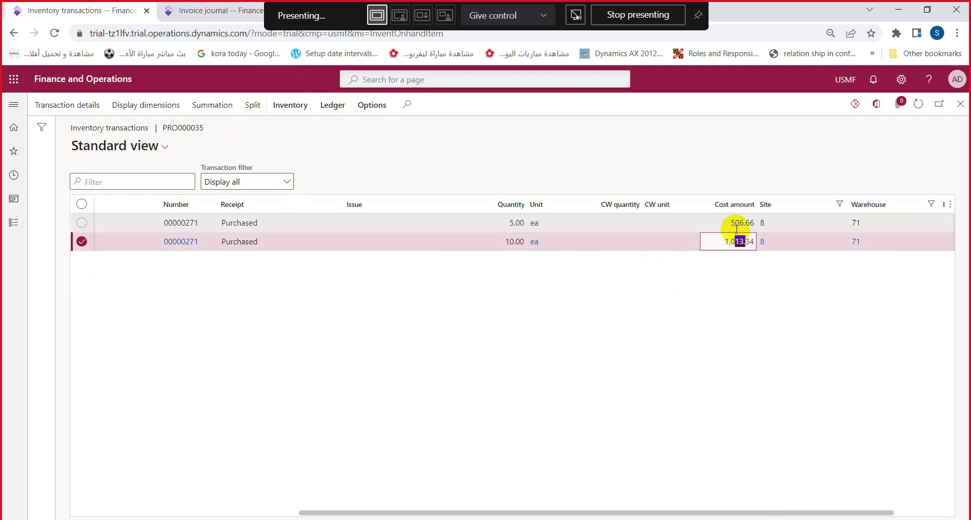
{"action": "left_click_drag", "start_coordinate": [740, 224], "coordinate": [747, 223]}
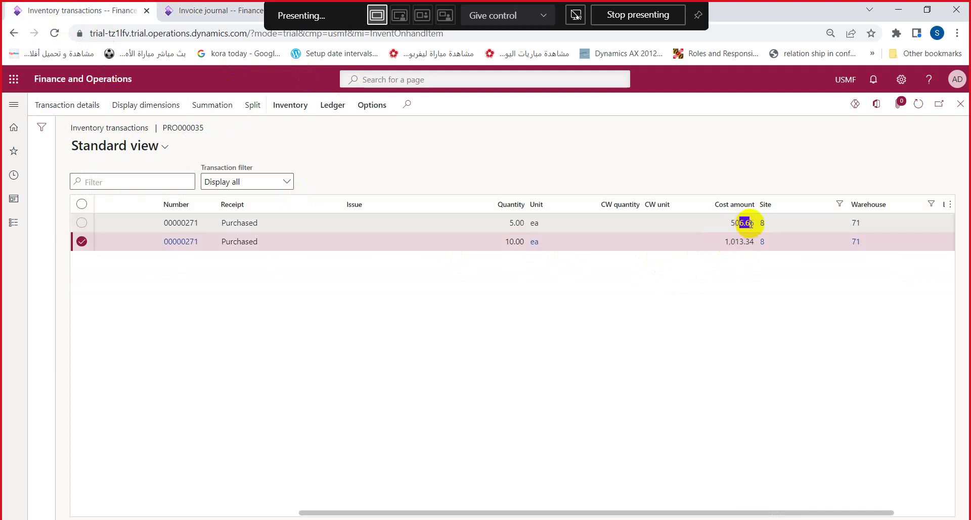
{"action": "left_click", "coordinate": [740, 242]}
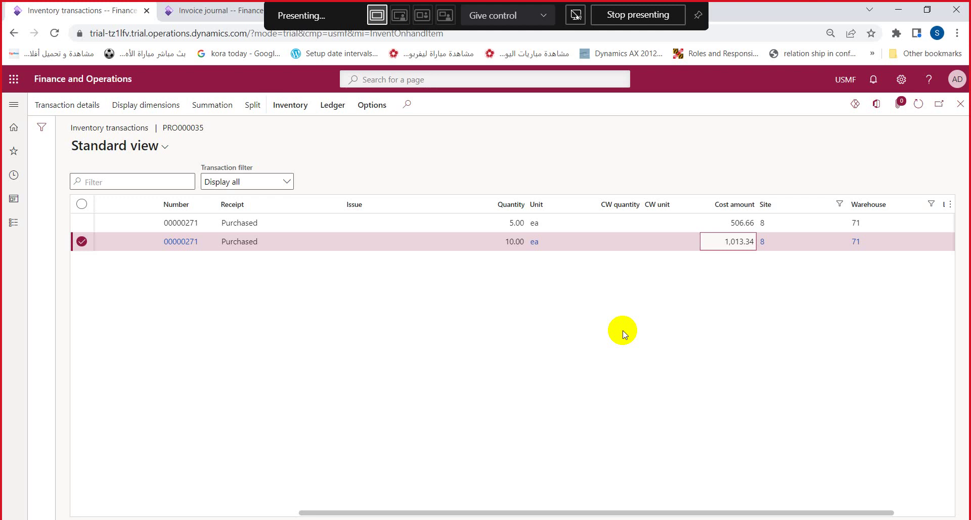
Step: Close the inventory transactions and on-hand list, and check General ledger for subledger journal entries not yet transferred
{"action": "left_click", "coordinate": [961, 106]}
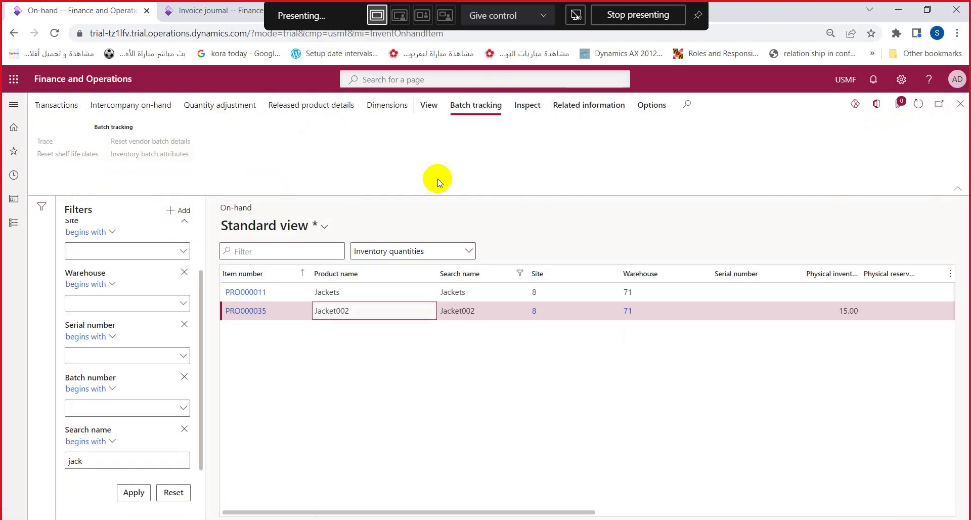
{"action": "left_click", "coordinate": [961, 104]}
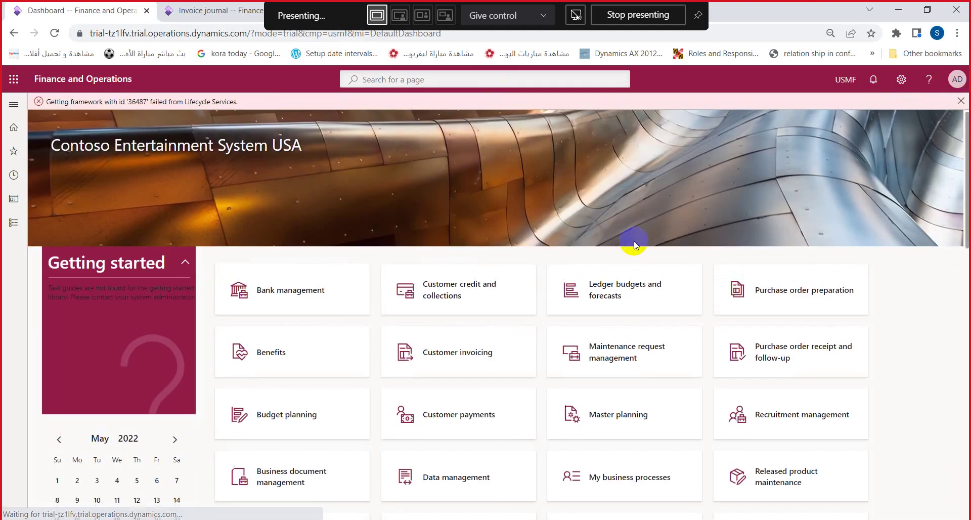
{"action": "left_click", "coordinate": [15, 222]}
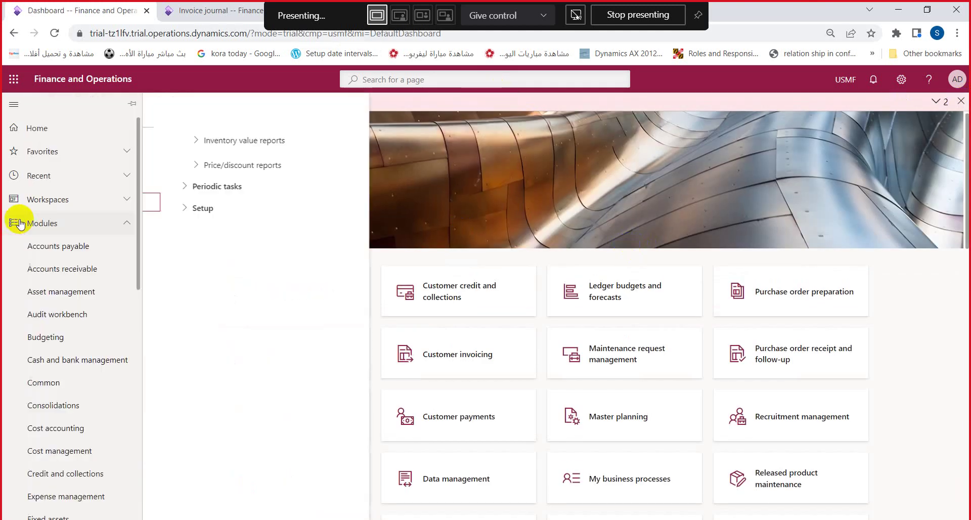
{"action": "left_click", "coordinate": [239, 201]}
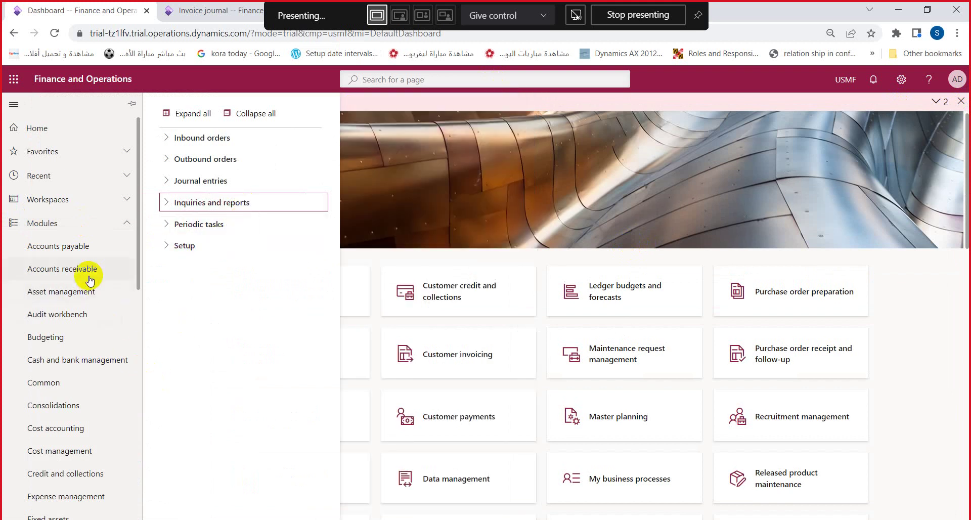
{"action": "left_click", "coordinate": [87, 253]}
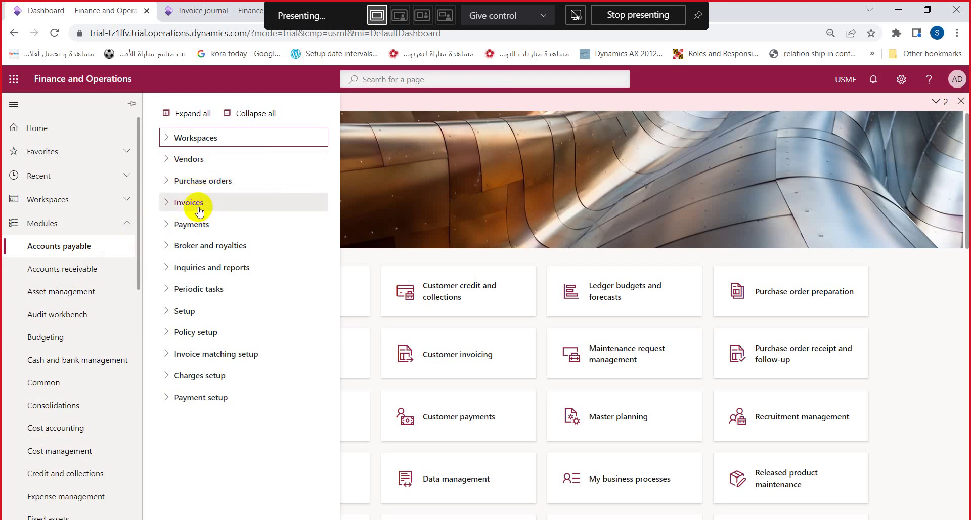
{"action": "scroll", "coordinate": [102, 281], "scroll_direction": "down", "scroll_amount": 5}
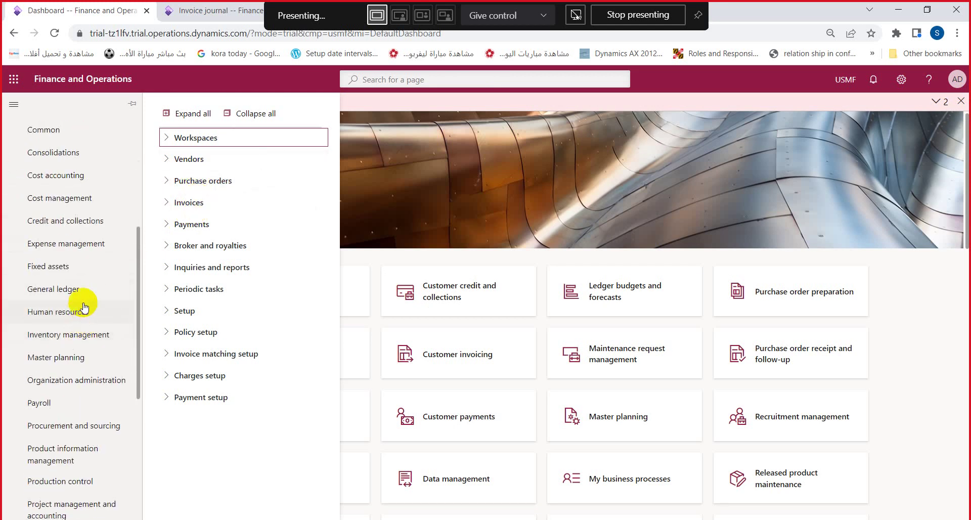
{"action": "left_click", "coordinate": [79, 296]}
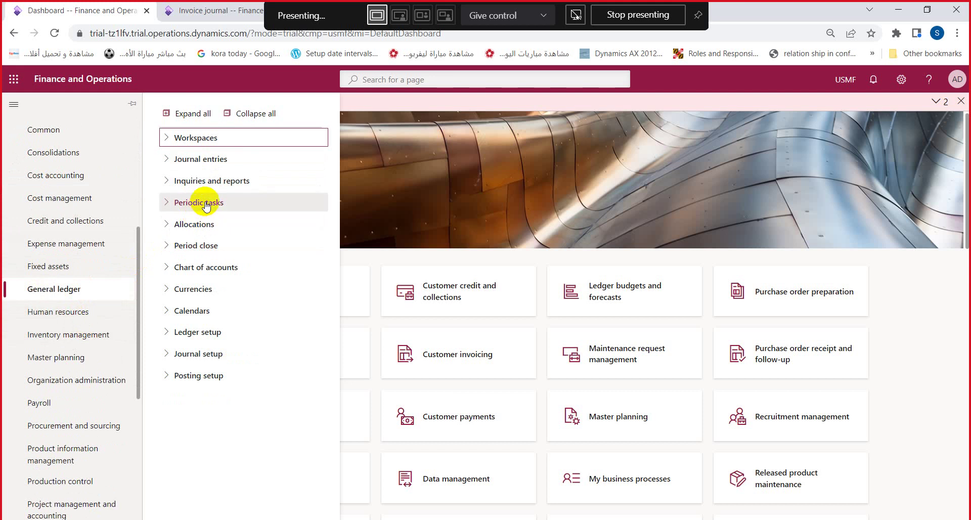
{"action": "left_click", "coordinate": [194, 203]}
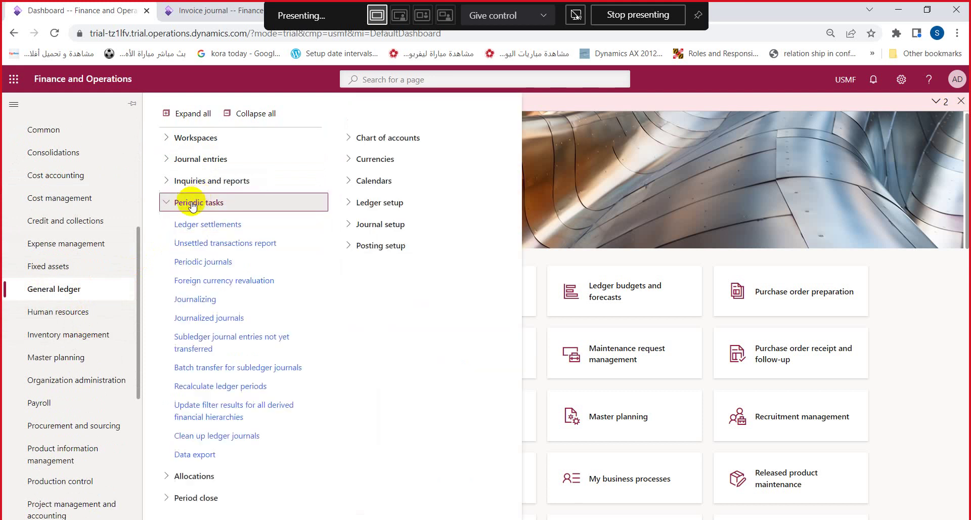
{"action": "left_click", "coordinate": [237, 340]}
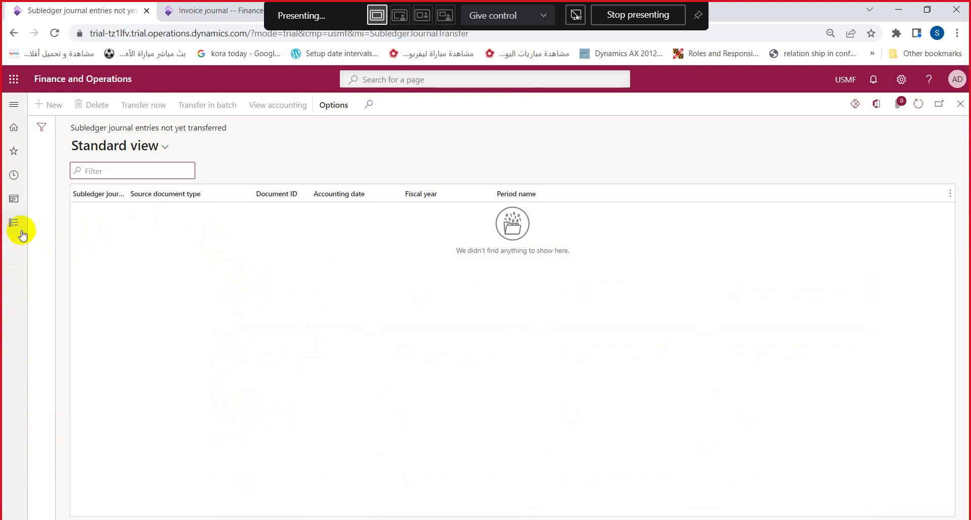
{"action": "left_click", "coordinate": [18, 228]}
{"action": "left_click", "coordinate": [217, 201]}
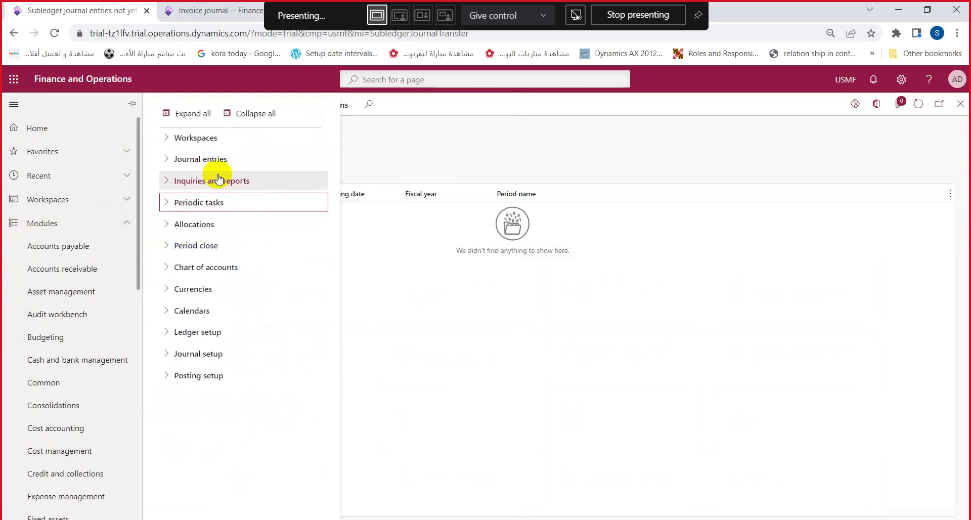
{"action": "left_click", "coordinate": [79, 247]}
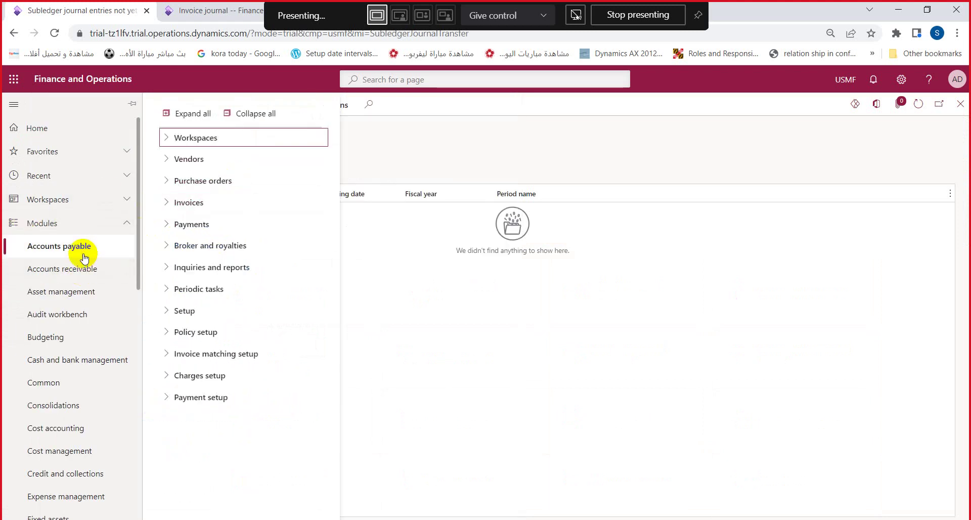
{"action": "left_click", "coordinate": [206, 183]}
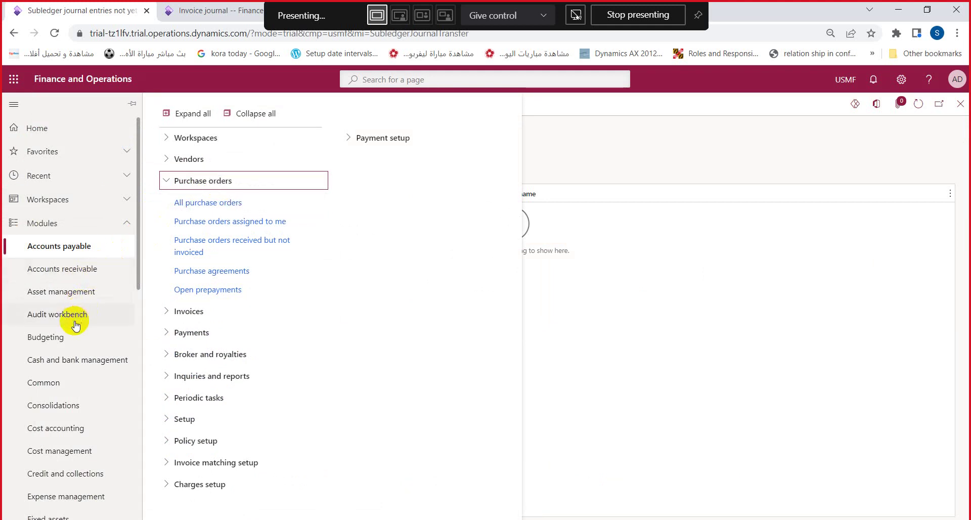
{"action": "scroll", "coordinate": [77, 328], "scroll_direction": "down", "scroll_amount": 1}
{"action": "scroll", "coordinate": [78, 328], "scroll_direction": "down", "scroll_amount": 2}
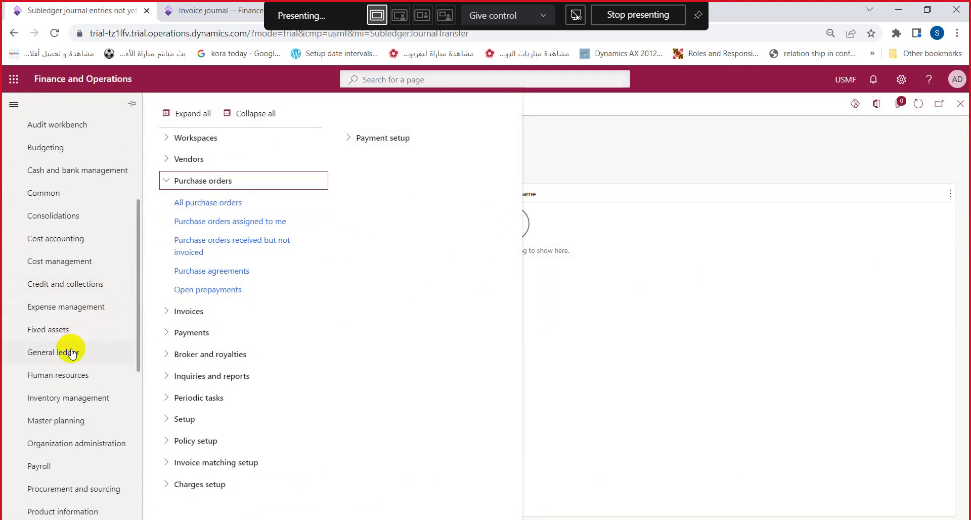
{"action": "left_click", "coordinate": [72, 354]}
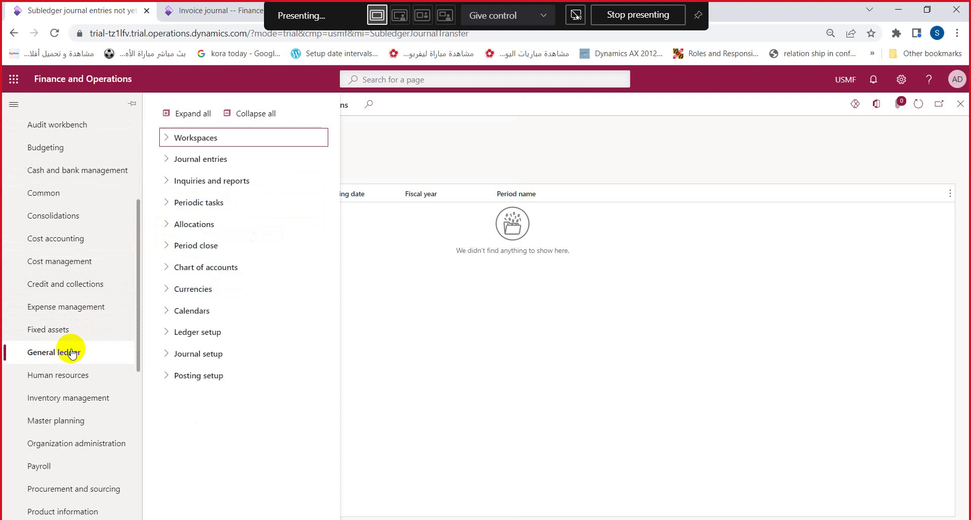
{"action": "left_click", "coordinate": [225, 183]}
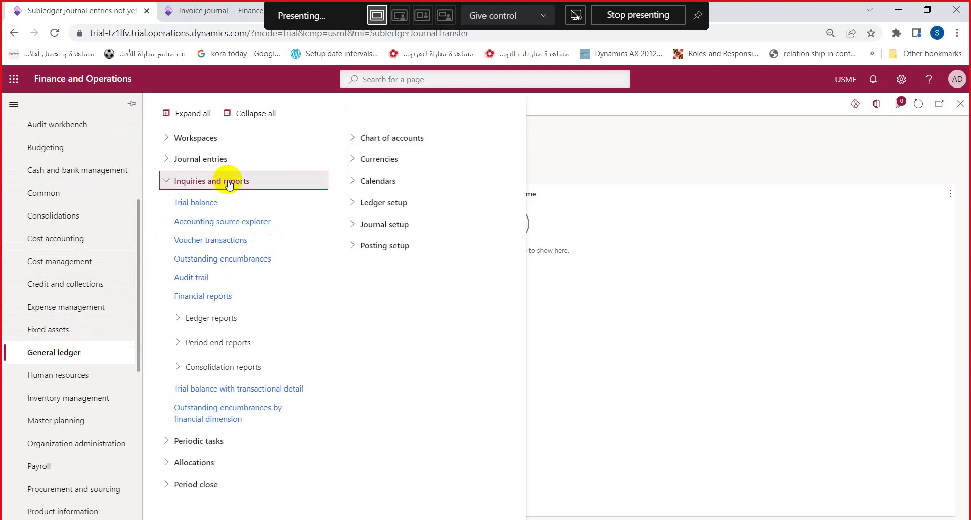
{"action": "left_click", "coordinate": [206, 236]}
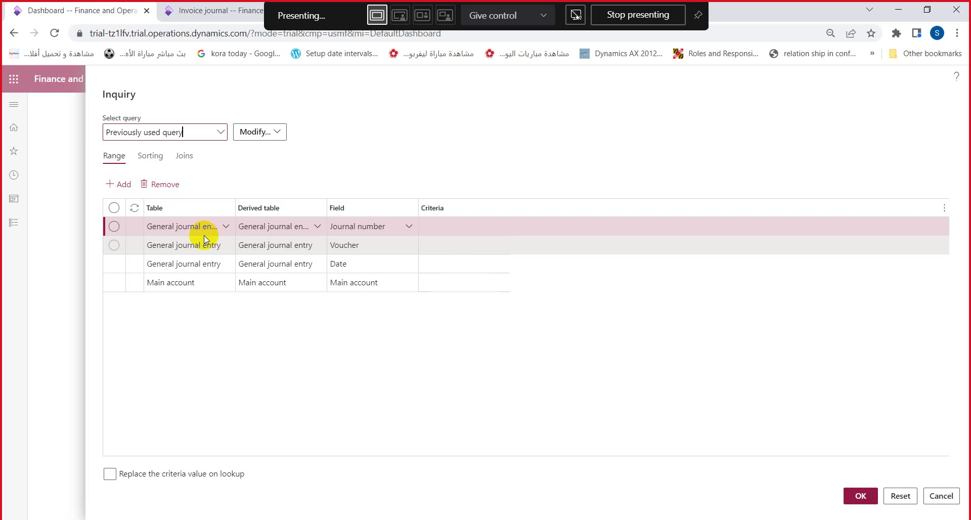
{"action": "left_click", "coordinate": [455, 248]}
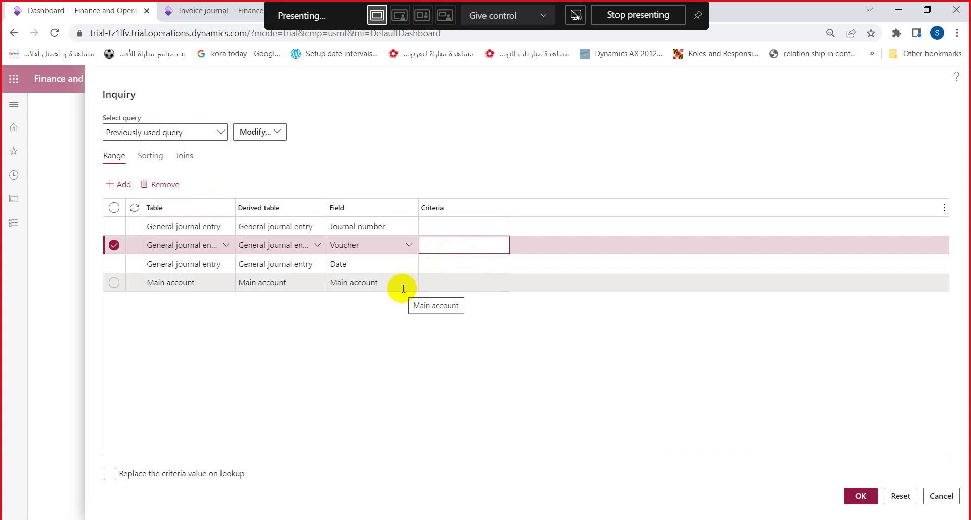
{"action": "left_click", "coordinate": [938, 497]}
Step: Run the General ledger voucher transactions inquiry with the date criterion 5/27/2022
{"action": "left_click", "coordinate": [9, 225]}
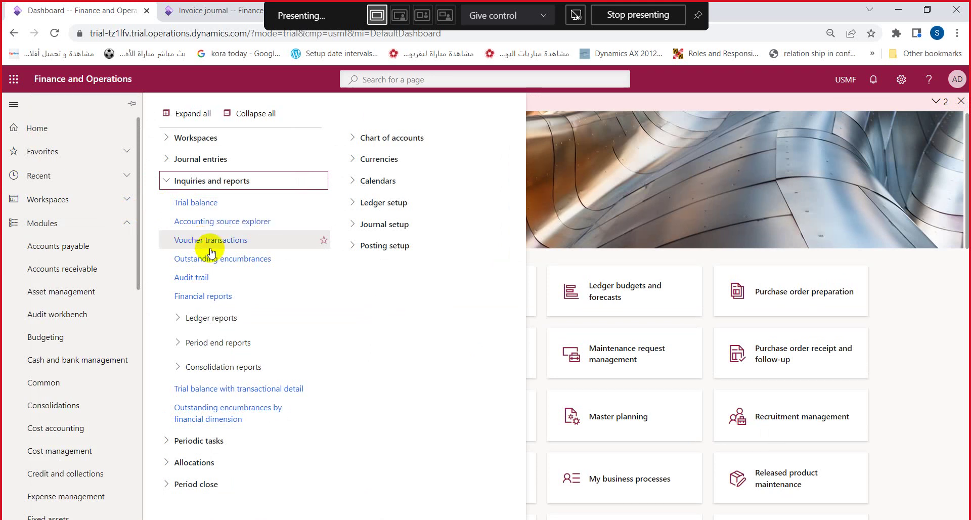
{"action": "left_click", "coordinate": [204, 244]}
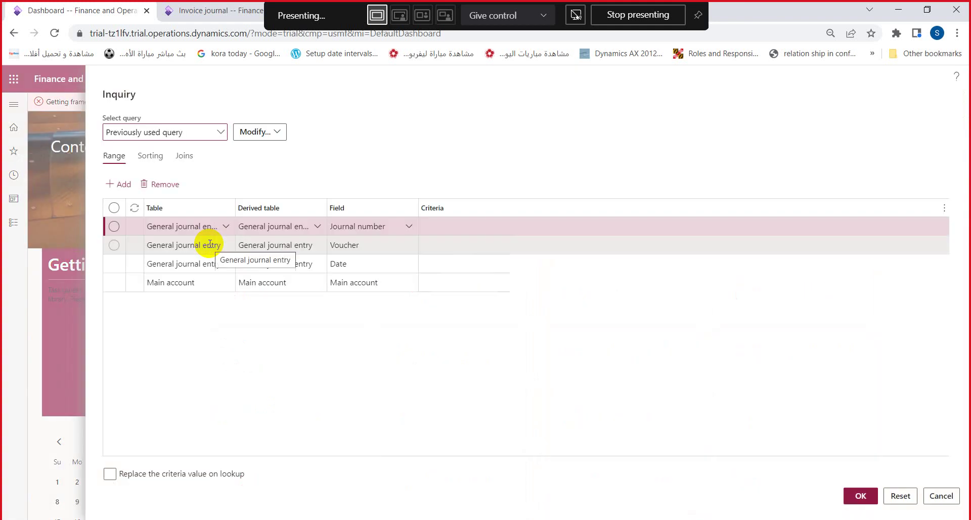
{"action": "left_click", "coordinate": [441, 264]}
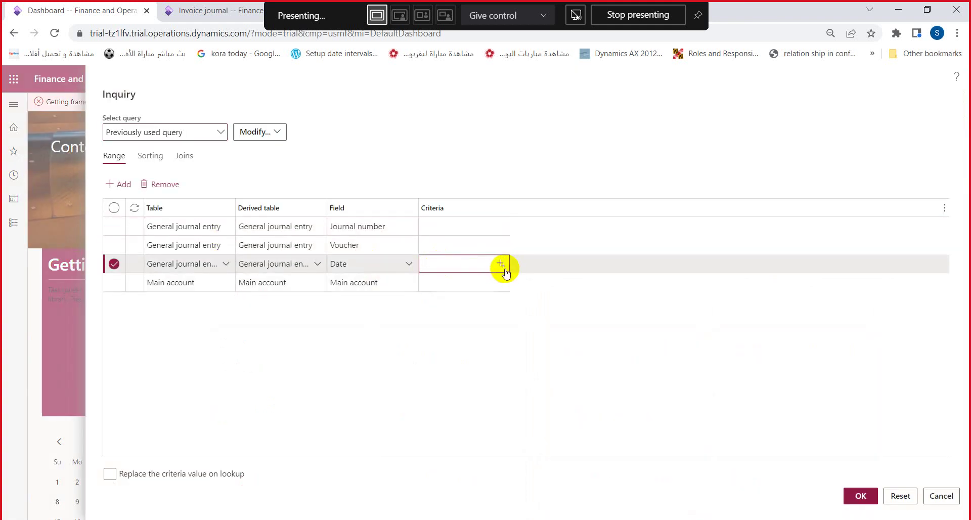
{"action": "left_click", "coordinate": [500, 264]}
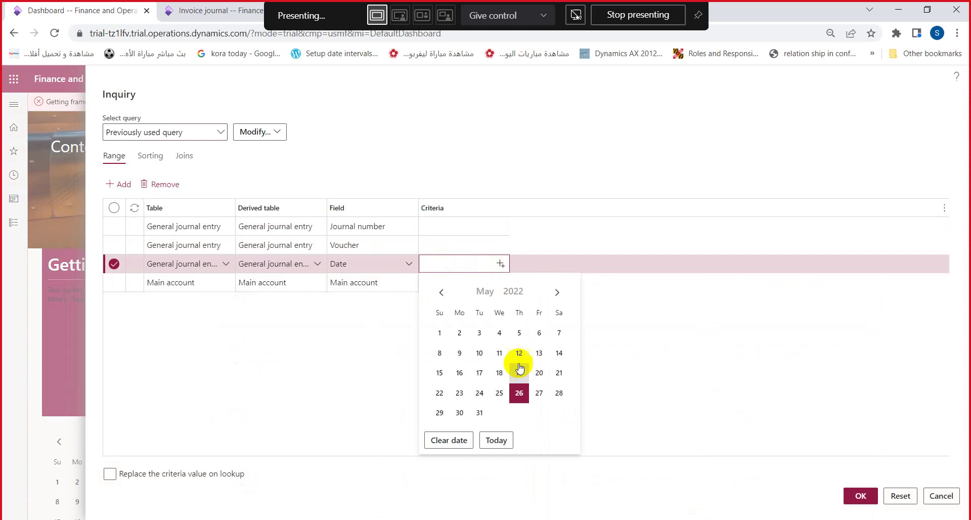
{"action": "left_click", "coordinate": [495, 434]}
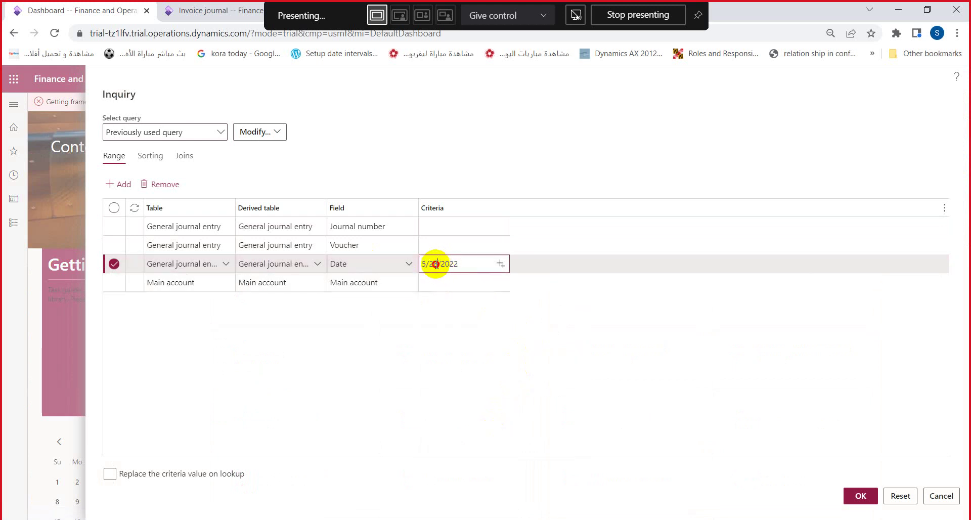
{"action": "left_click_drag", "start_coordinate": [433, 264], "coordinate": [438, 264]}
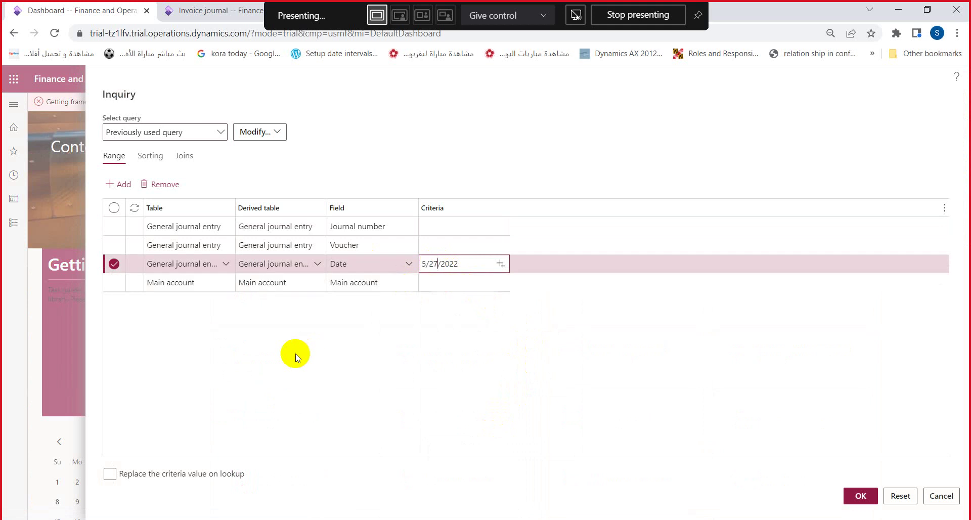
{"action": "left_click", "coordinate": [462, 282]}
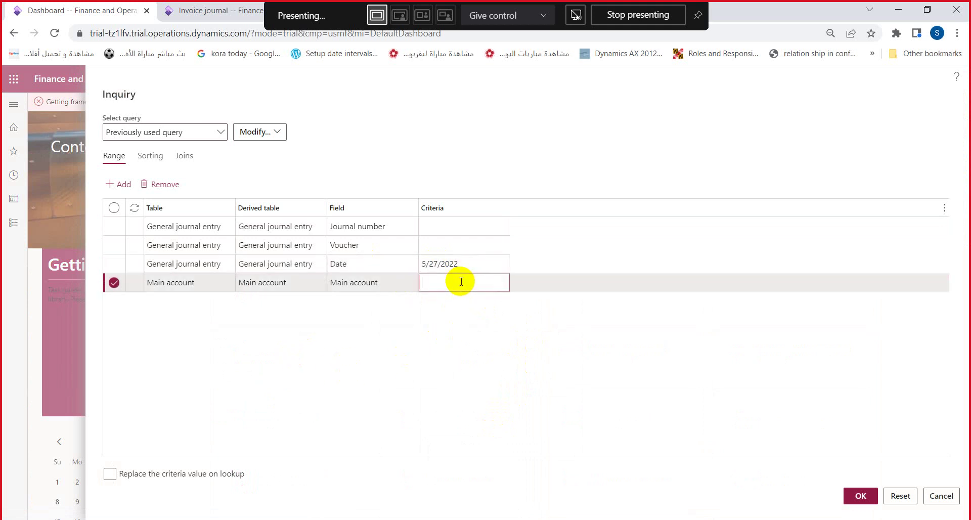
{"action": "left_click", "coordinate": [859, 496]}
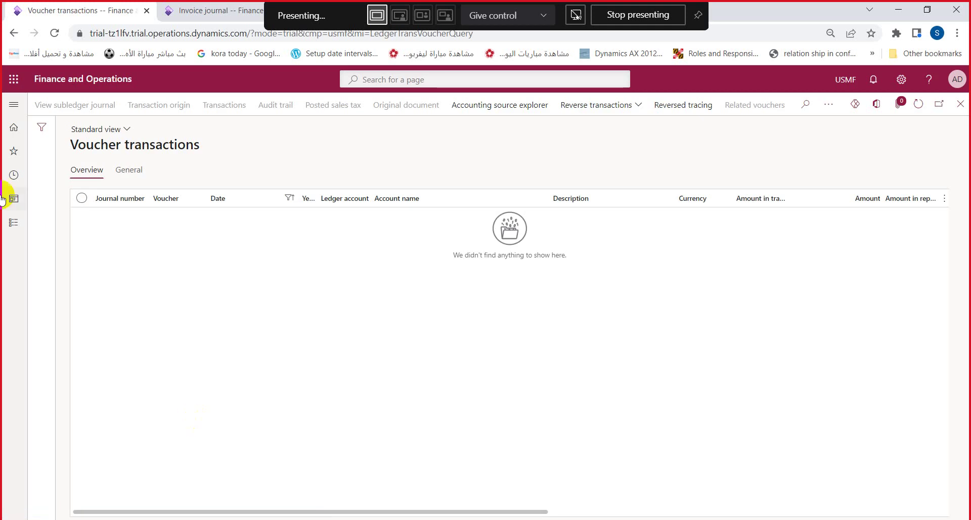
Step: Rerun the voucher transactions inquiry without a date criterion and check the Finished Goods Inventory amount of the vendor invoice voucher
{"action": "left_click", "coordinate": [14, 220]}
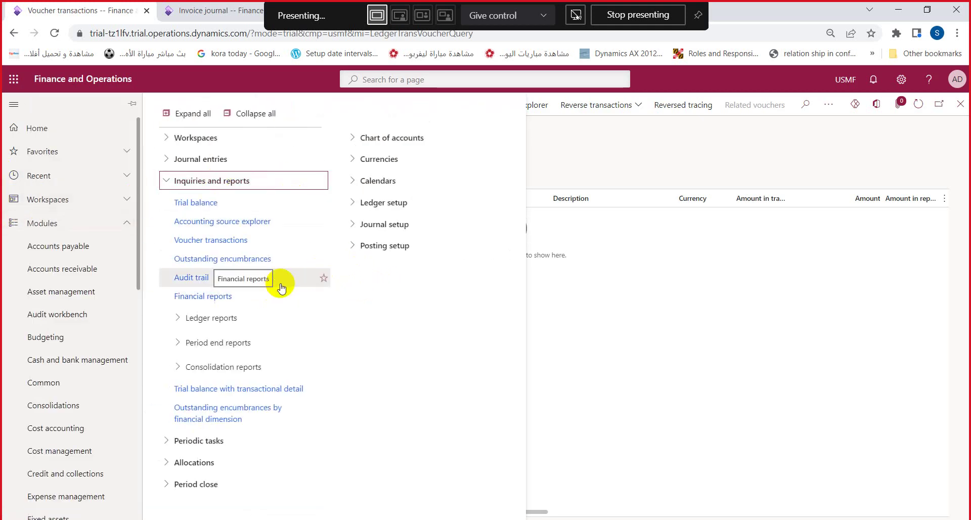
{"action": "left_click", "coordinate": [228, 241]}
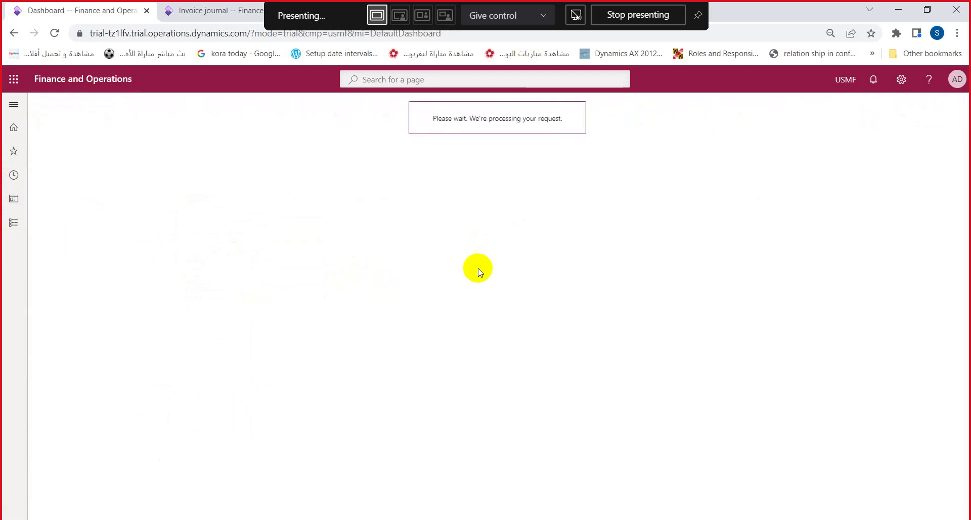
{"action": "left_click", "coordinate": [474, 261]}
{"action": "left_click_drag", "start_coordinate": [474, 261], "coordinate": [420, 263]}
{"action": "key", "text": "BackSpace"}
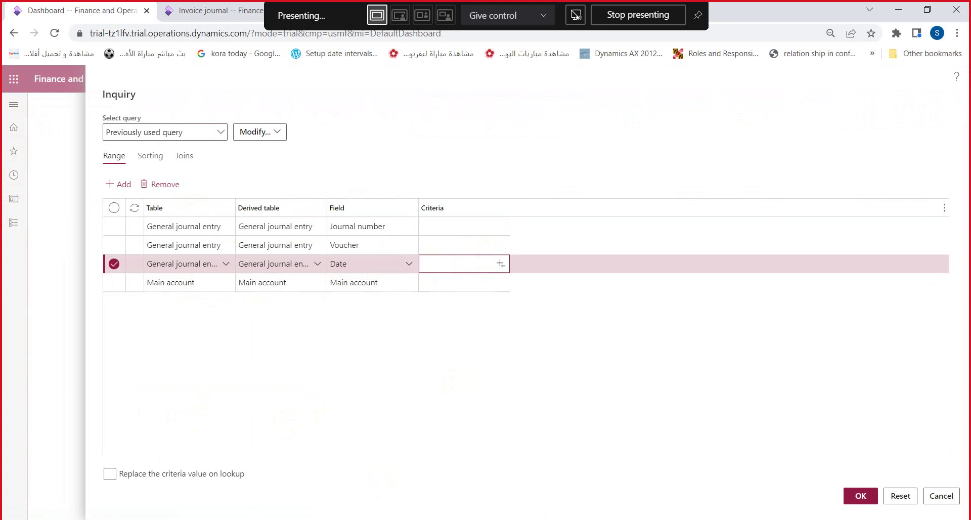
{"action": "left_click", "coordinate": [861, 495]}
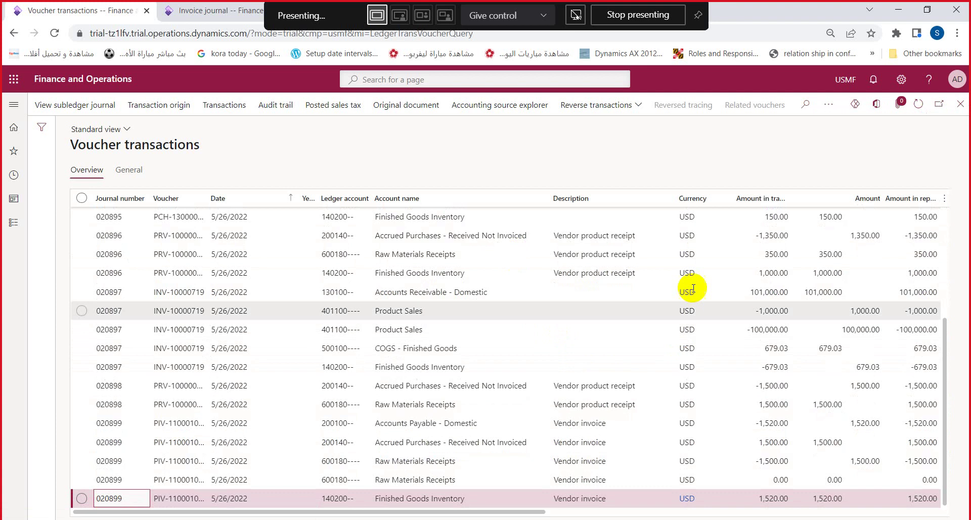
{"action": "left_click", "coordinate": [777, 493]}
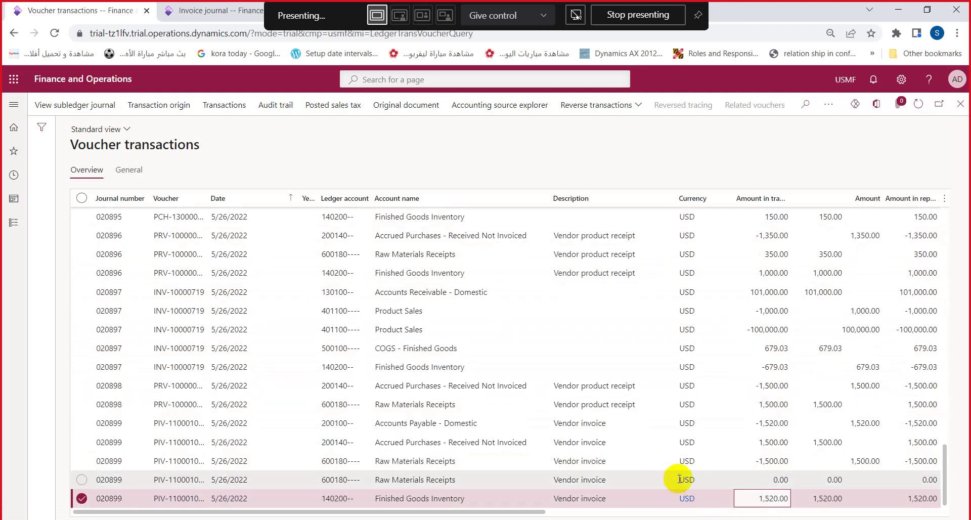
Step: Compare the Accrued Purchases, Raw Materials Receipts and Finished Goods Inventory amounts on the vendor invoice voucher lines
{"action": "left_click", "coordinate": [761, 463]}
{"action": "left_click", "coordinate": [762, 445]}
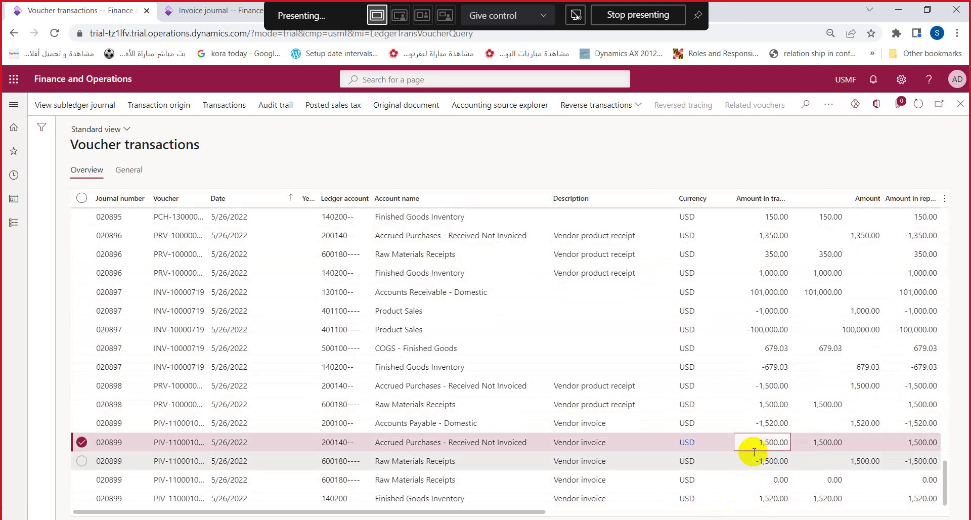
{"action": "left_click", "coordinate": [761, 461]}
{"action": "left_click", "coordinate": [756, 497]}
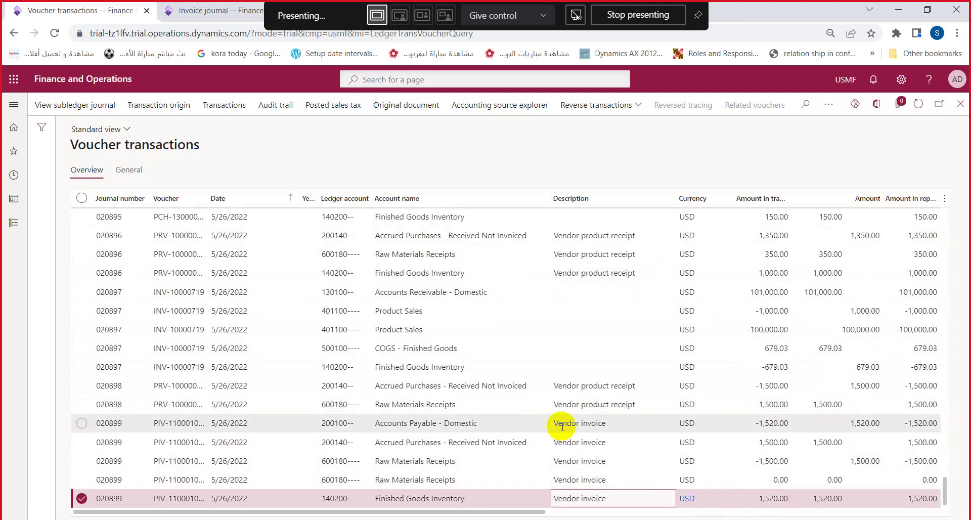
{"action": "left_click", "coordinate": [565, 427]}
{"action": "left_click", "coordinate": [577, 443]}
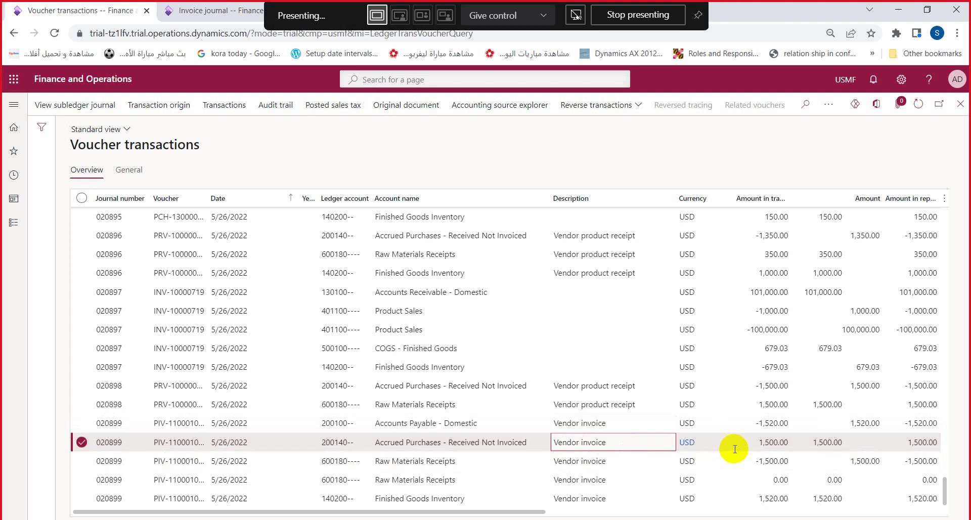
{"action": "left_click", "coordinate": [722, 458]}
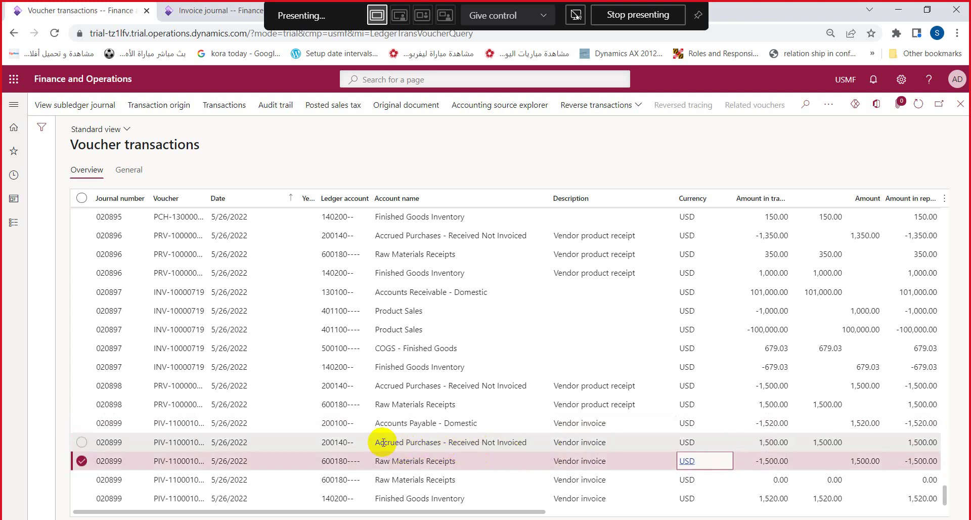
Step: Check the vendor invoice's Accrued Purchases and Accounts Payable account names against the product receipt's Raw Materials Receipts line
{"action": "left_click_drag", "start_coordinate": [381, 442], "coordinate": [448, 443]}
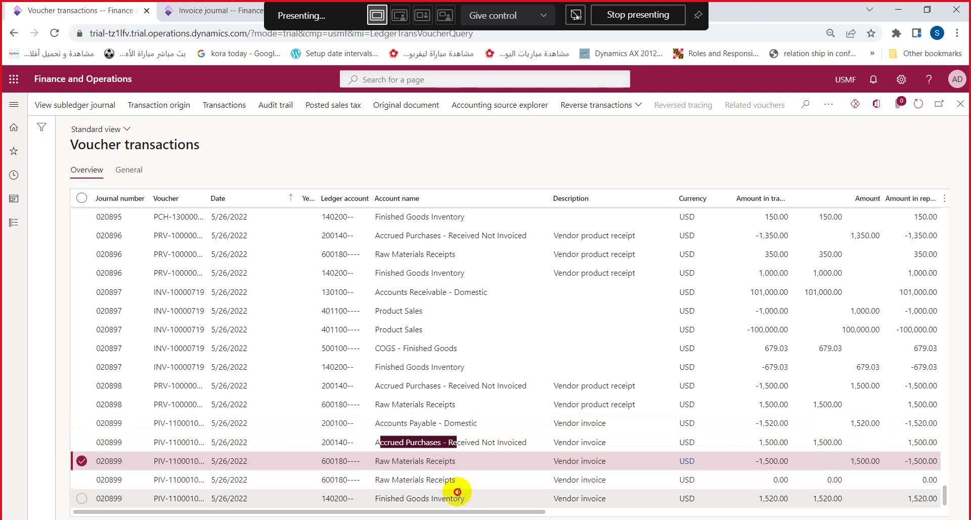
{"action": "left_click", "coordinate": [486, 448]}
{"action": "double_click", "coordinate": [487, 449]}
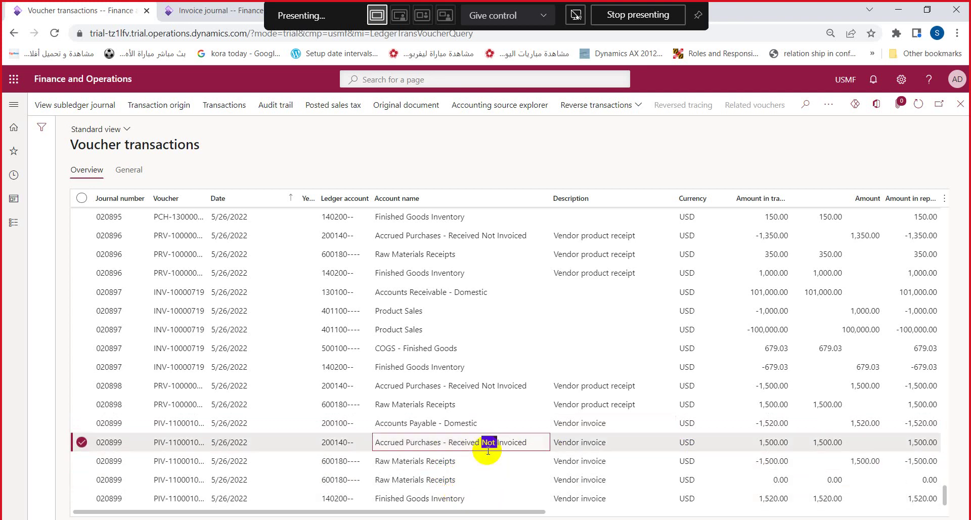
{"action": "triple_click", "coordinate": [460, 419]}
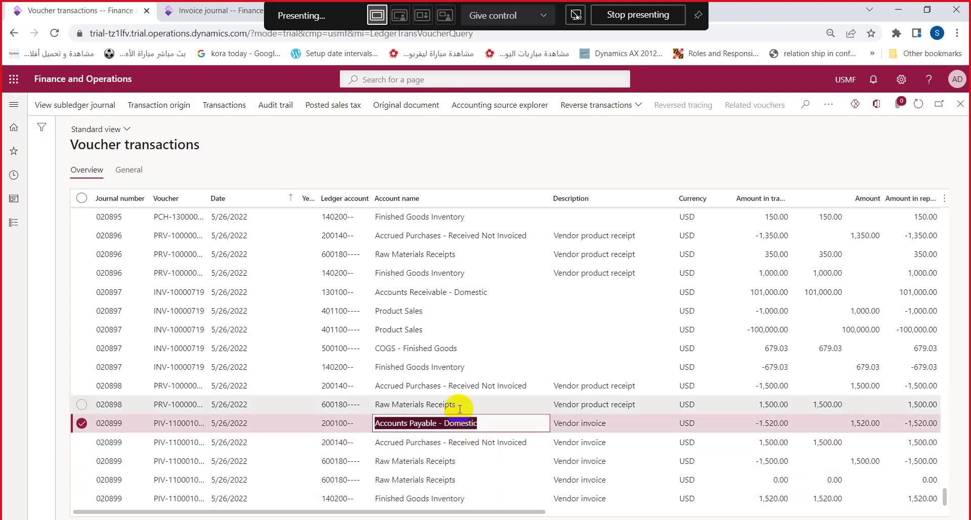
{"action": "left_click", "coordinate": [459, 403]}
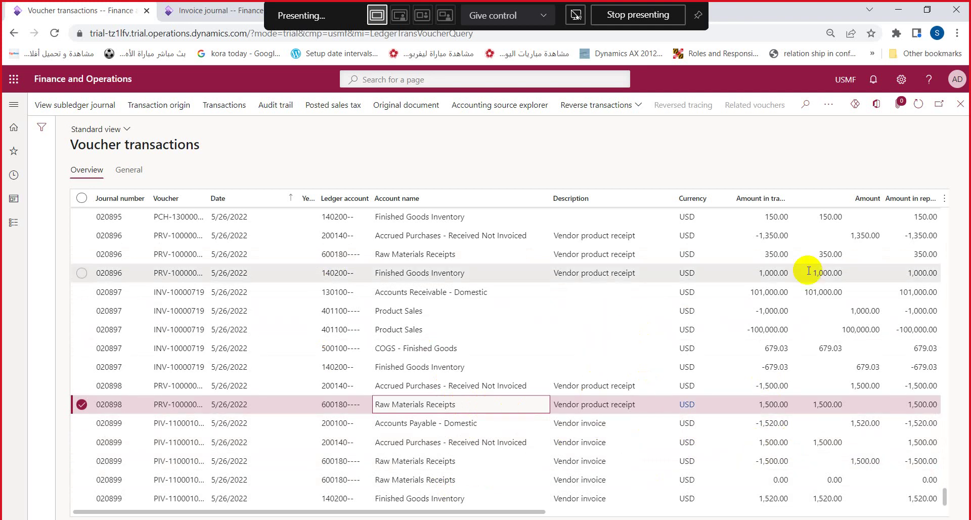
Step: Review the vendor invoice voucher's amounts line by line, from Accounts Payable - Domestic down to Finished Goods Inventory
{"action": "left_click", "coordinate": [804, 427]}
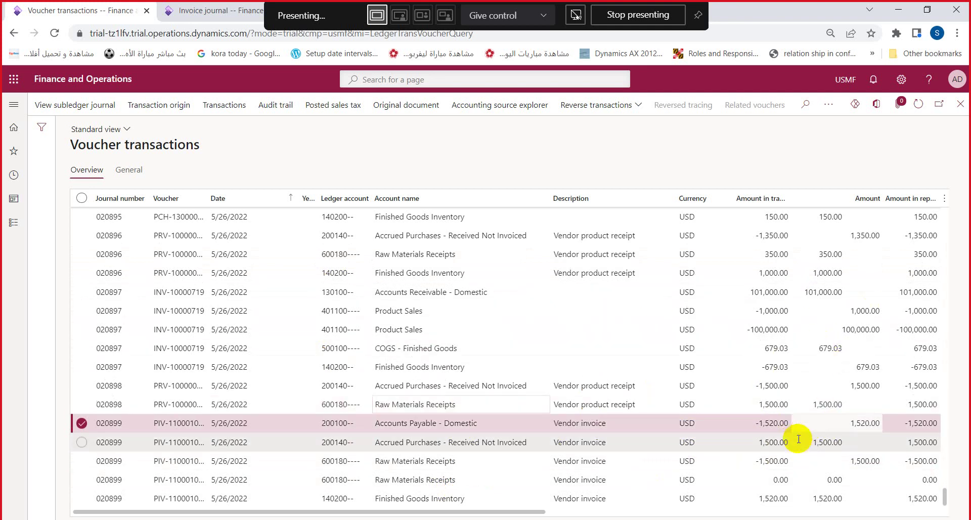
{"action": "left_click", "coordinate": [780, 444]}
{"action": "left_click", "coordinate": [776, 460]}
{"action": "left_click", "coordinate": [776, 480]}
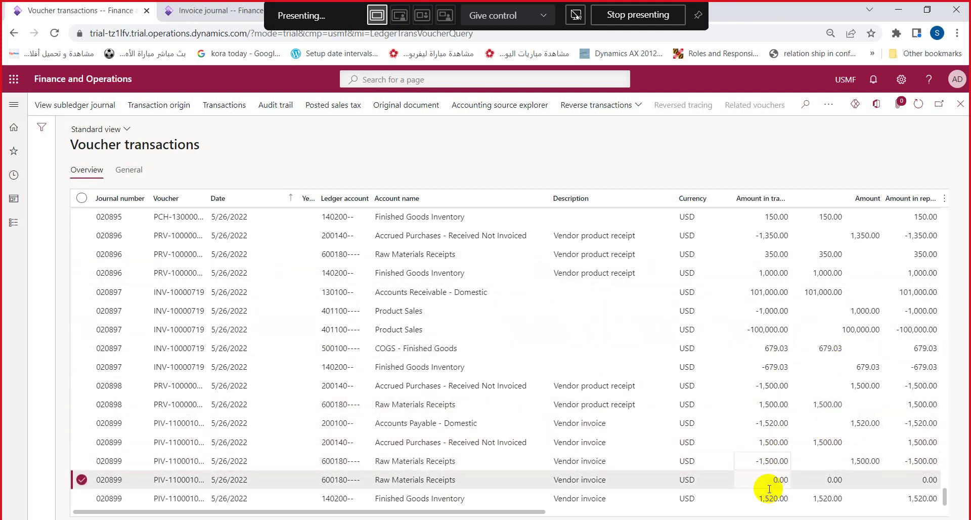
{"action": "left_click", "coordinate": [774, 498]}
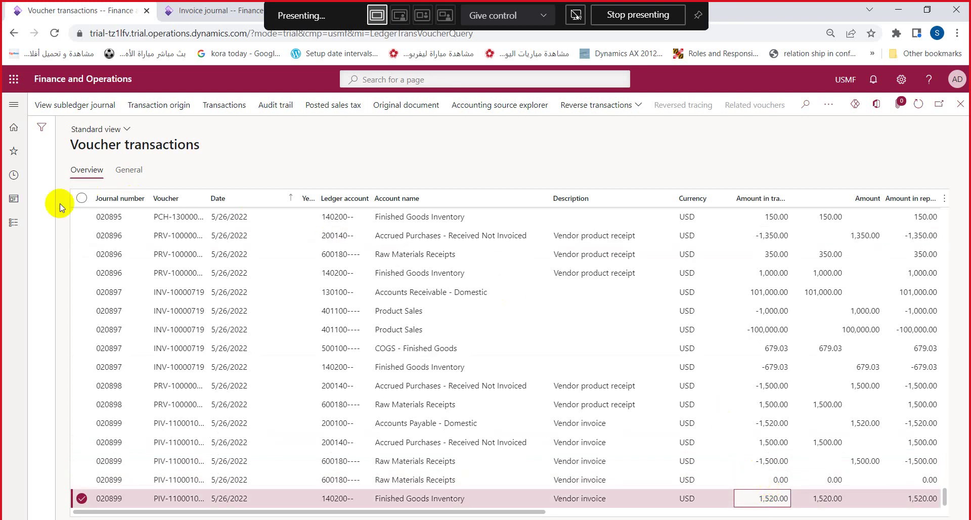
Step: Open the voucher transactions of invoice 12544 from the invoice journal overview and compare the inventory amount with the payable amount
{"action": "left_click", "coordinate": [212, 11]}
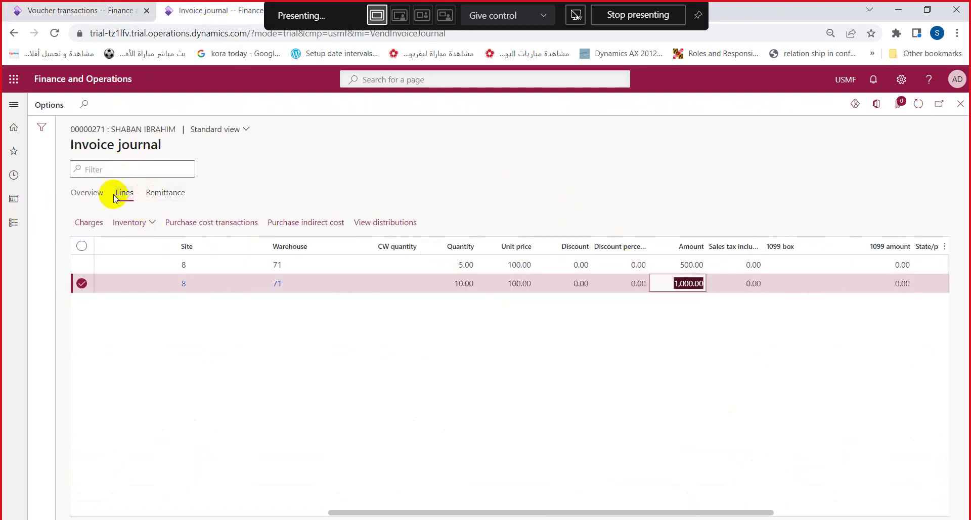
{"action": "left_click", "coordinate": [87, 192]}
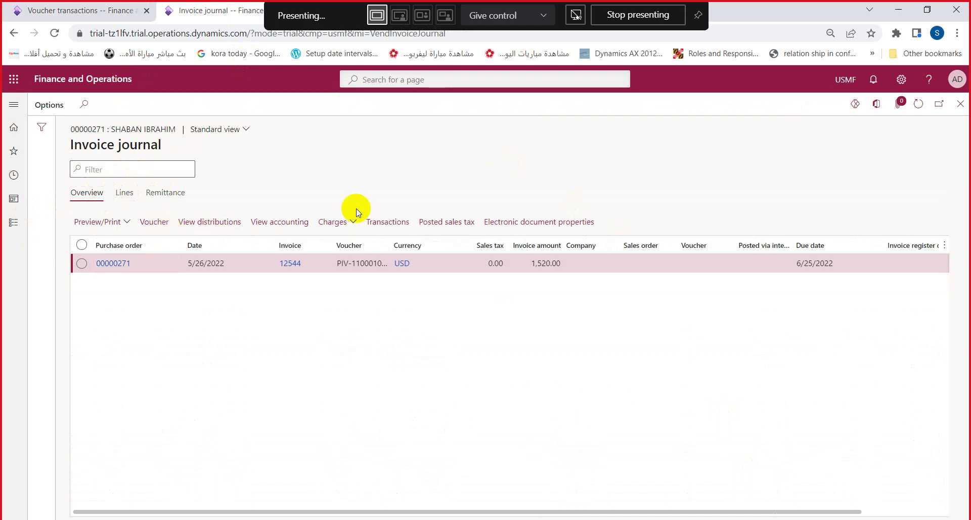
{"action": "left_click", "coordinate": [378, 213]}
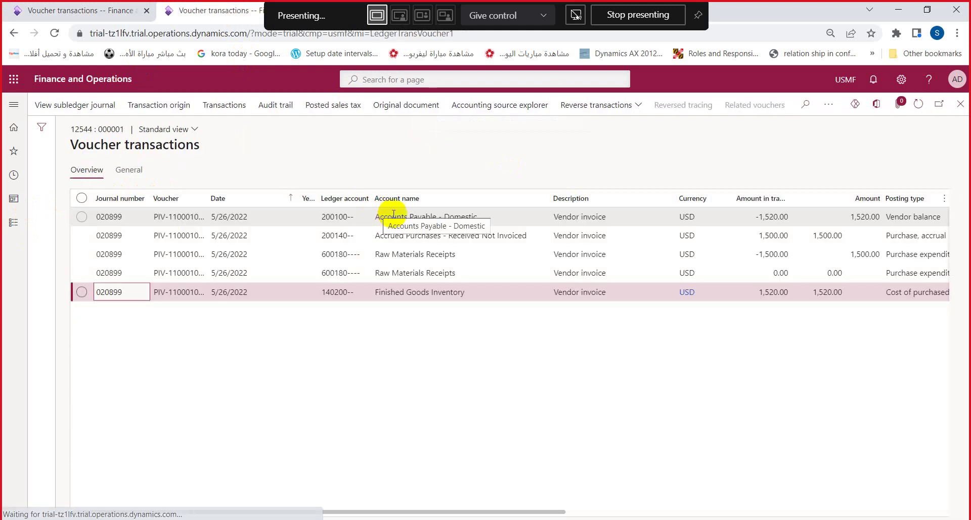
{"action": "left_click", "coordinate": [764, 290]}
{"action": "left_click_drag", "start_coordinate": [759, 293], "coordinate": [798, 288]}
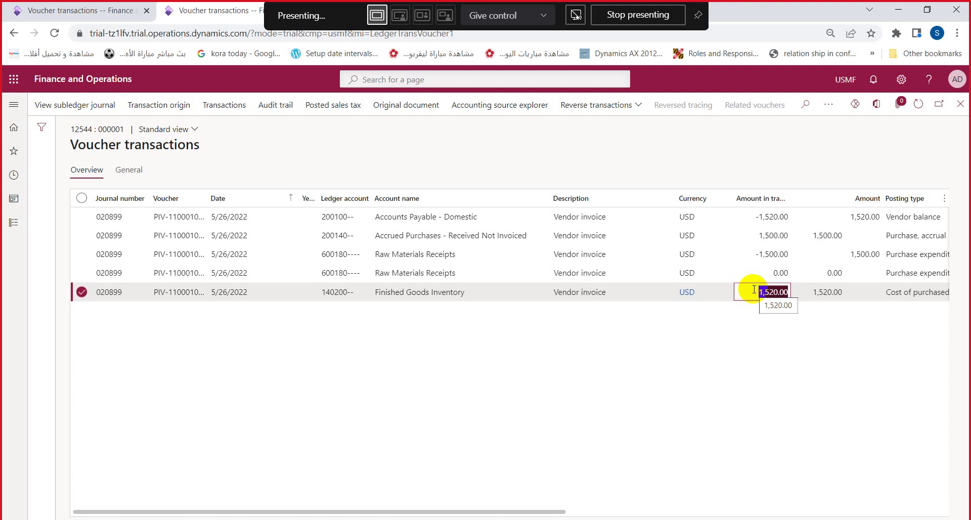
{"action": "left_click", "coordinate": [776, 217]}
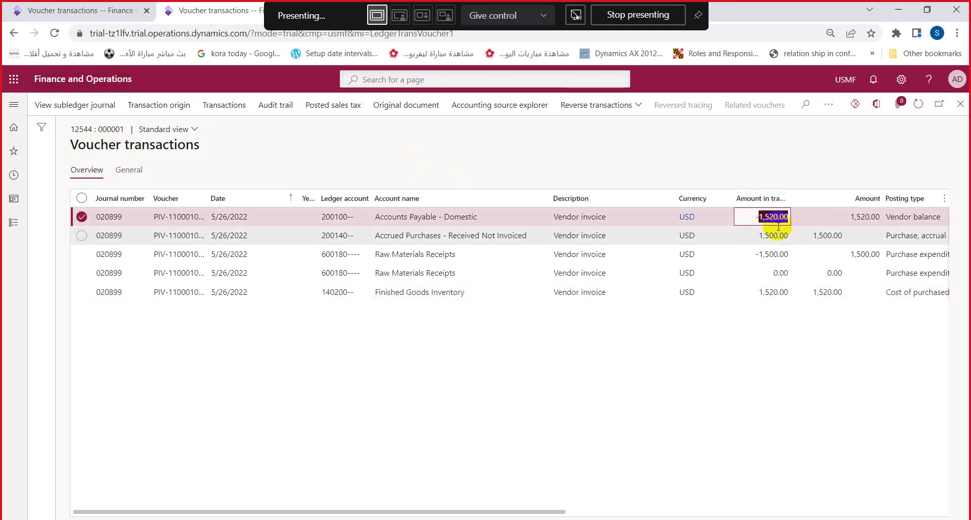
{"action": "left_click", "coordinate": [770, 292]}
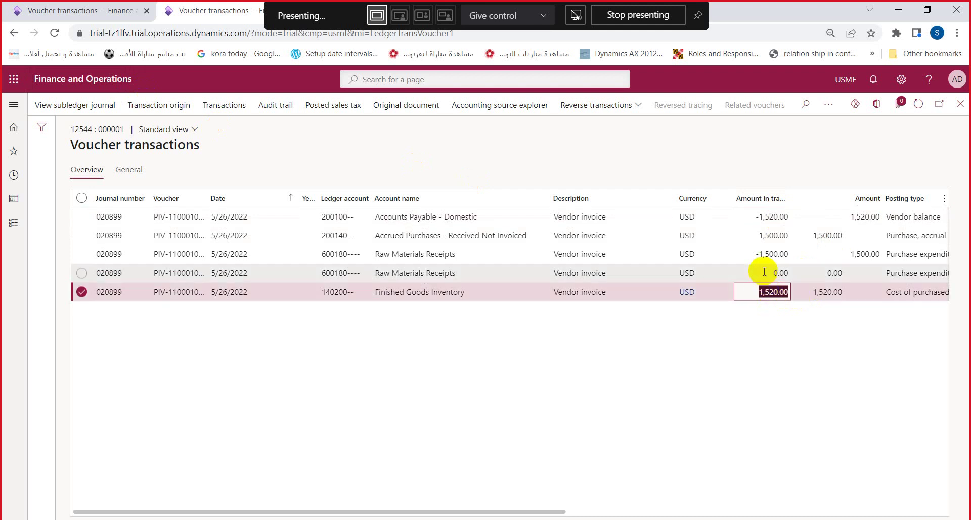
Step: Compare the Accrued Purchases amount with the offsetting Raw Materials Receipts amount, and mark these accrual and receipts lines together
{"action": "left_click", "coordinate": [772, 236]}
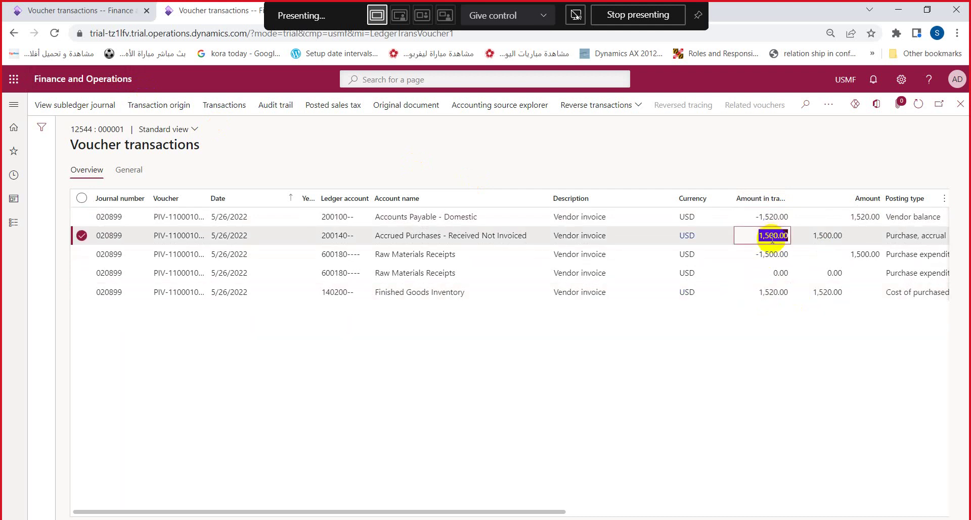
{"action": "left_click_drag", "start_coordinate": [517, 238], "coordinate": [429, 228]}
{"action": "left_click", "coordinate": [768, 255]}
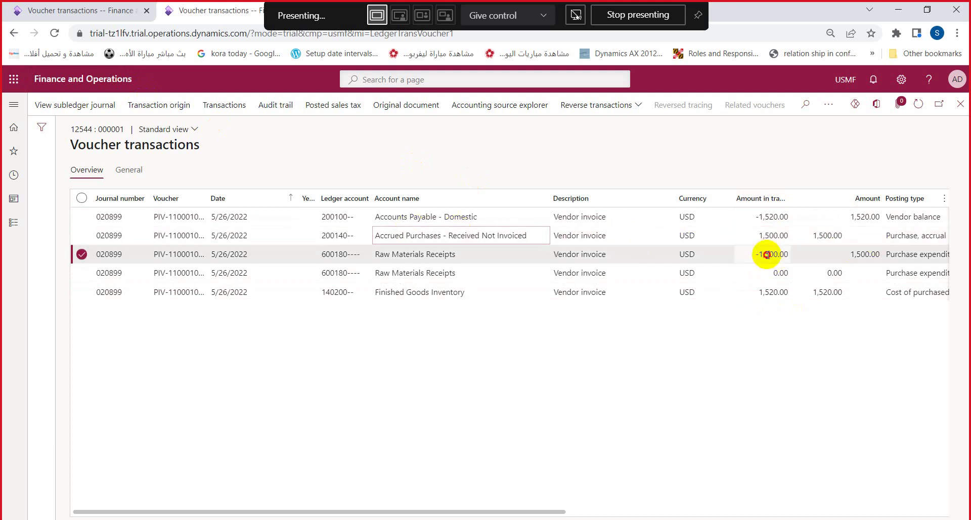
{"action": "left_click_drag", "start_coordinate": [458, 254], "coordinate": [402, 252]}
{"action": "left_click_drag", "start_coordinate": [757, 236], "coordinate": [776, 253]}
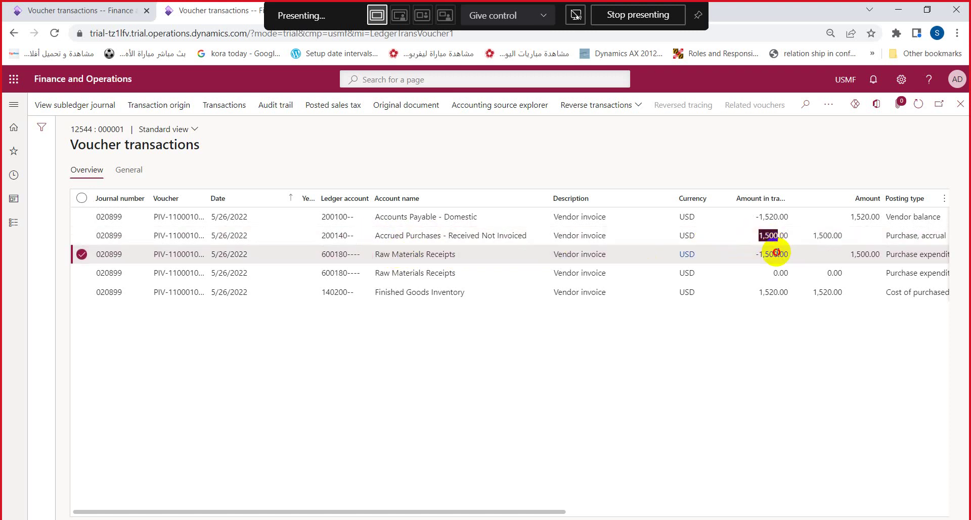
{"action": "double_click", "coordinate": [777, 254]}
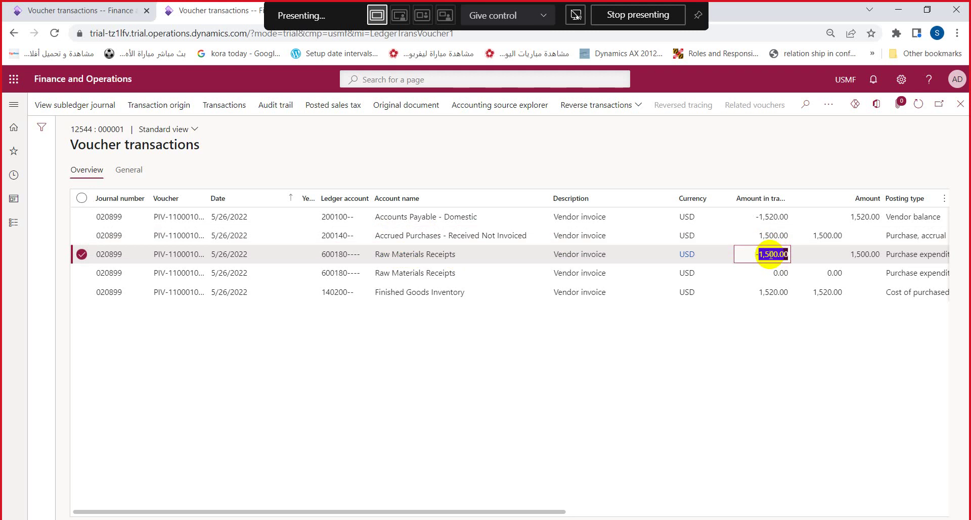
{"action": "left_click", "coordinate": [772, 235]}
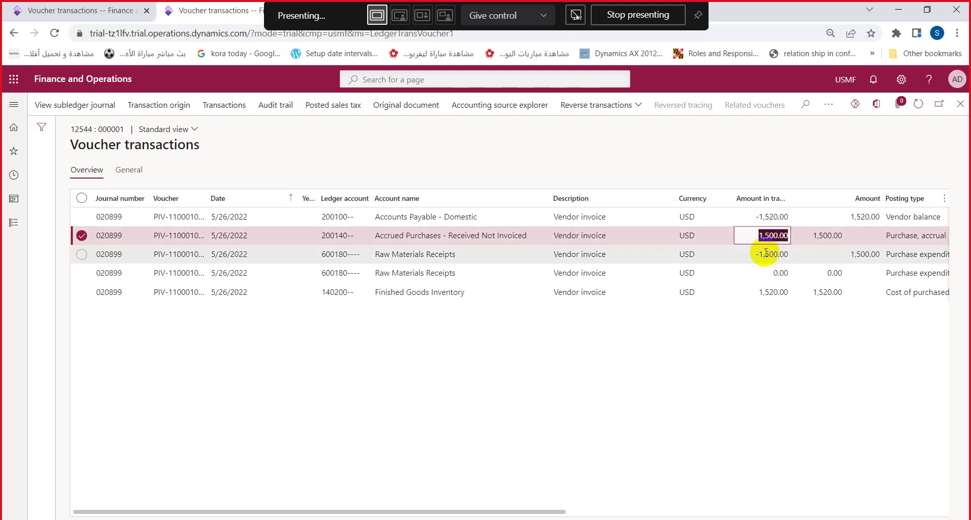
{"action": "left_click", "coordinate": [766, 253]}
{"action": "left_click", "coordinate": [769, 236]}
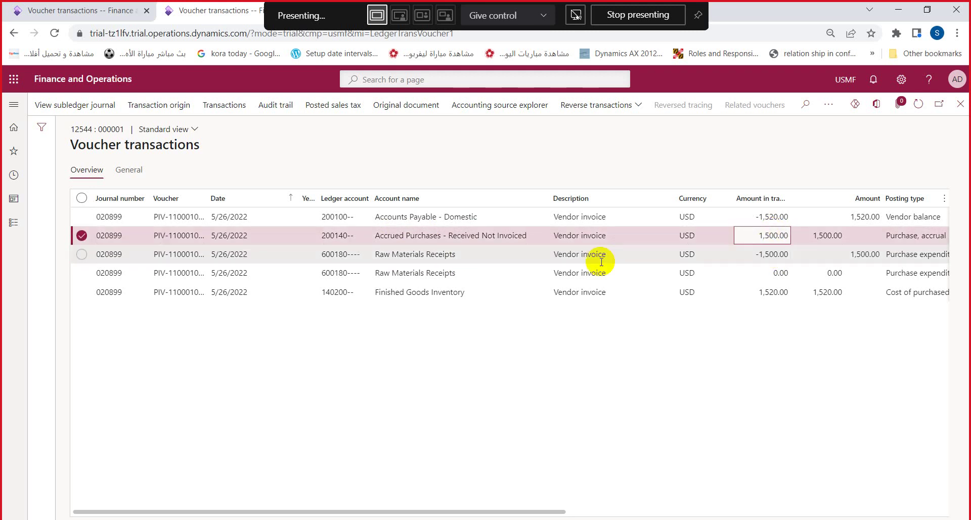
{"action": "left_click", "coordinate": [82, 248]}
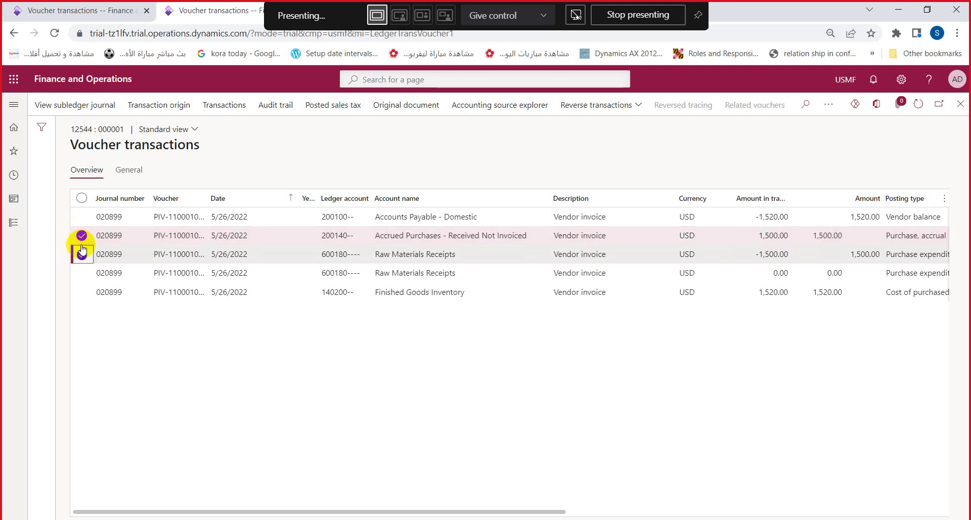
{"action": "left_click", "coordinate": [81, 273]}
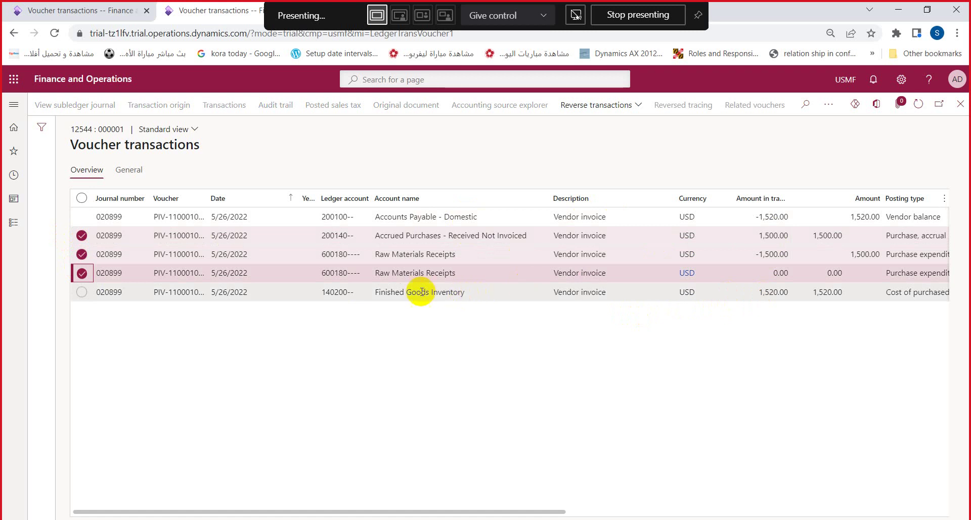
Step: Recheck the Finished Goods Inventory amount against the Accounts Payable - Domestic amount on the invoice voucher
{"action": "left_click", "coordinate": [739, 296]}
{"action": "left_click_drag", "start_coordinate": [740, 296], "coordinate": [778, 294]}
{"action": "left_click", "coordinate": [756, 218]}
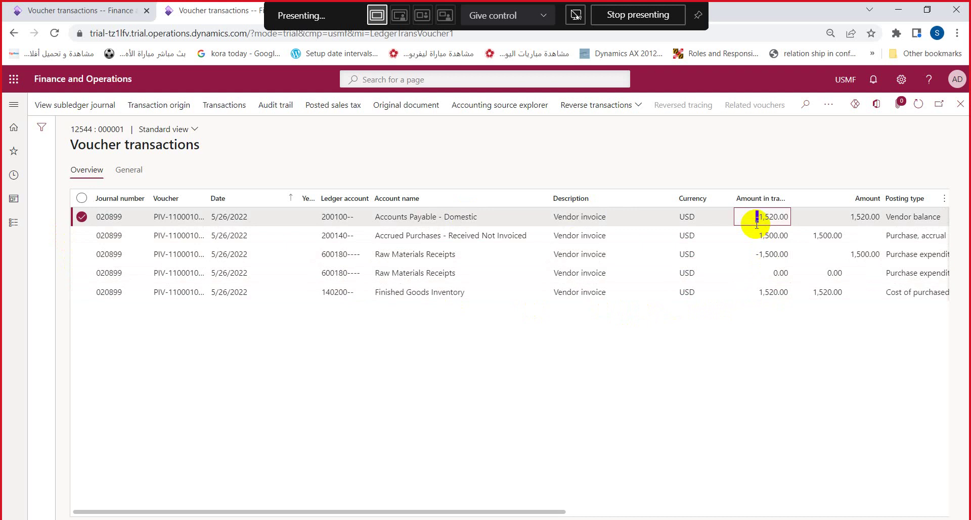
{"action": "left_click_drag", "start_coordinate": [756, 218], "coordinate": [761, 218]}
{"action": "double_click", "coordinate": [762, 218]}
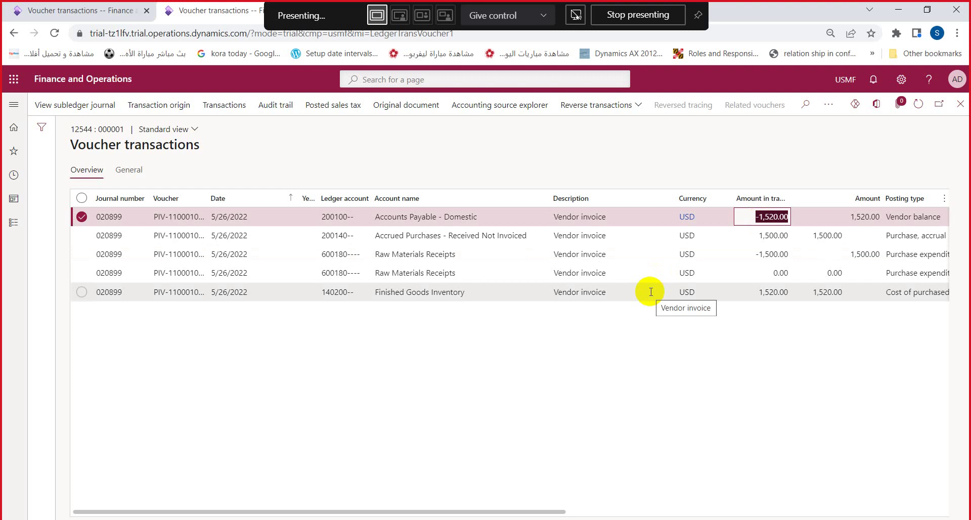
{"action": "left_click", "coordinate": [748, 290]}
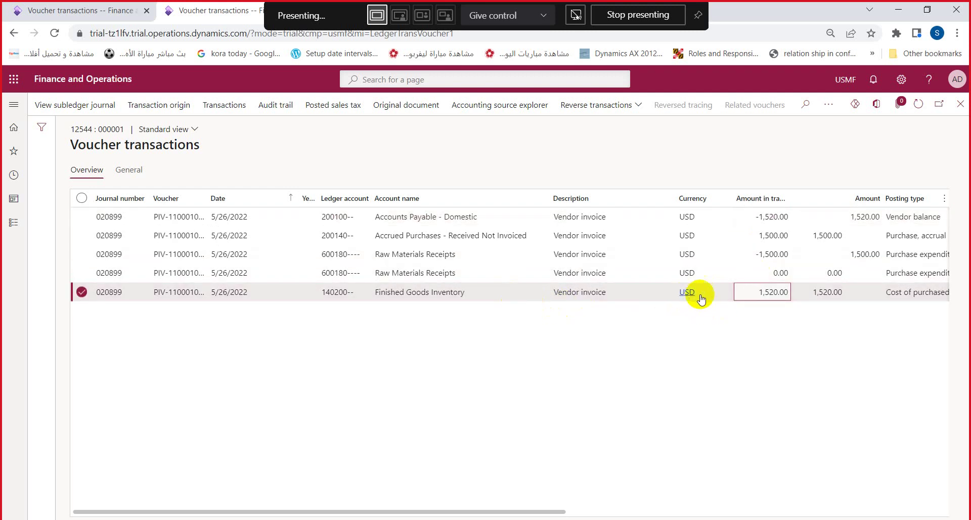
{"action": "double_click", "coordinate": [784, 293]}
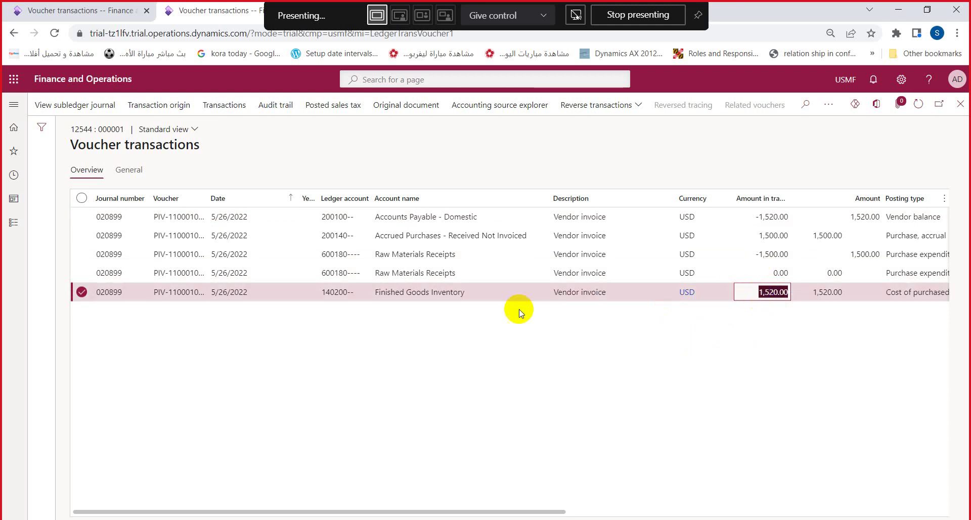
{"action": "left_click", "coordinate": [493, 297]}
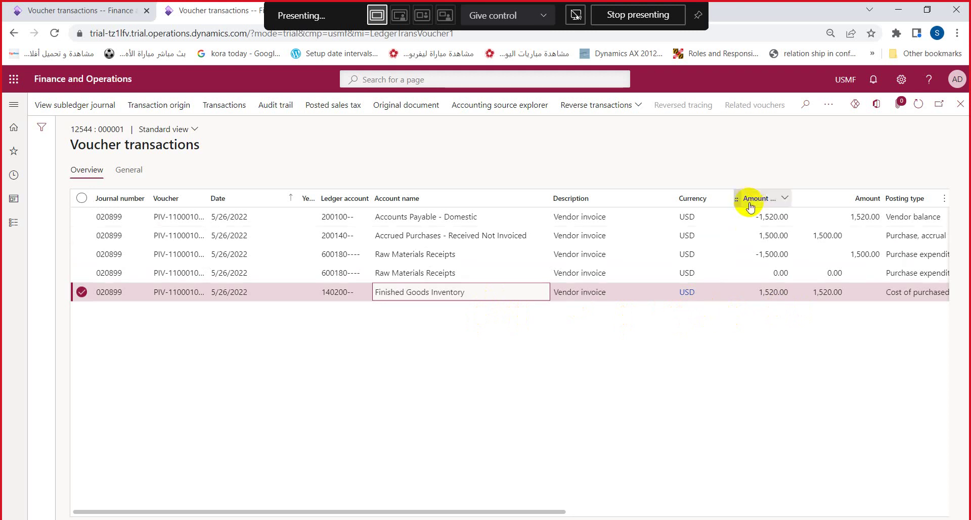
{"action": "left_click_drag", "start_coordinate": [746, 217], "coordinate": [791, 218]}
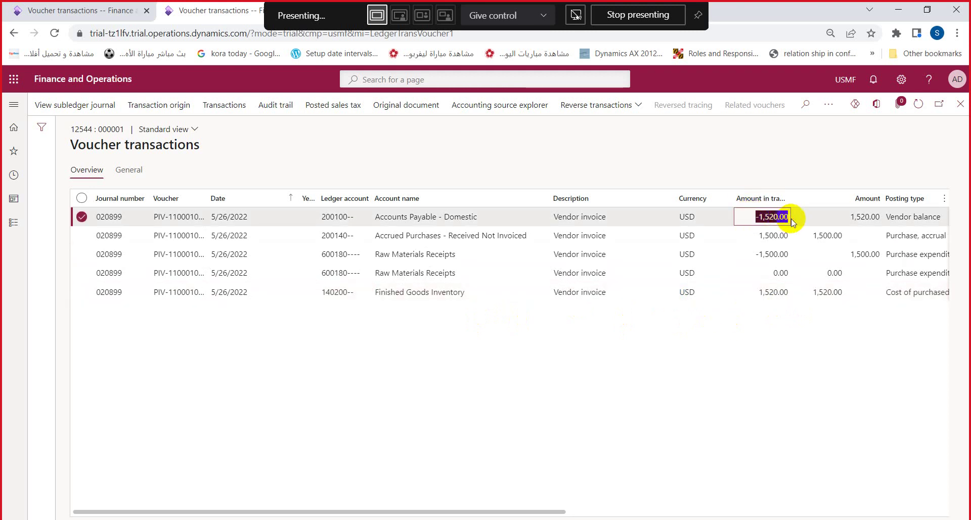
{"action": "left_click", "coordinate": [743, 293]}
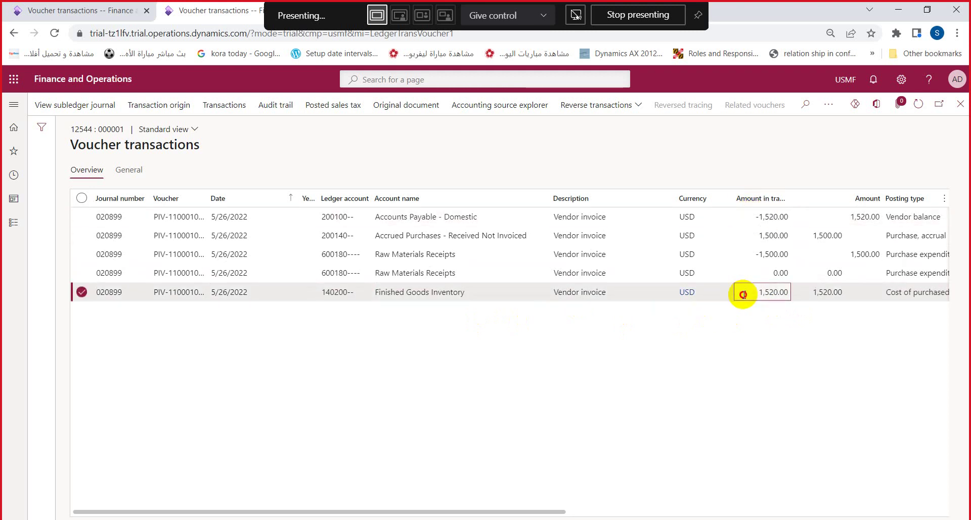
{"action": "double_click", "coordinate": [743, 294]}
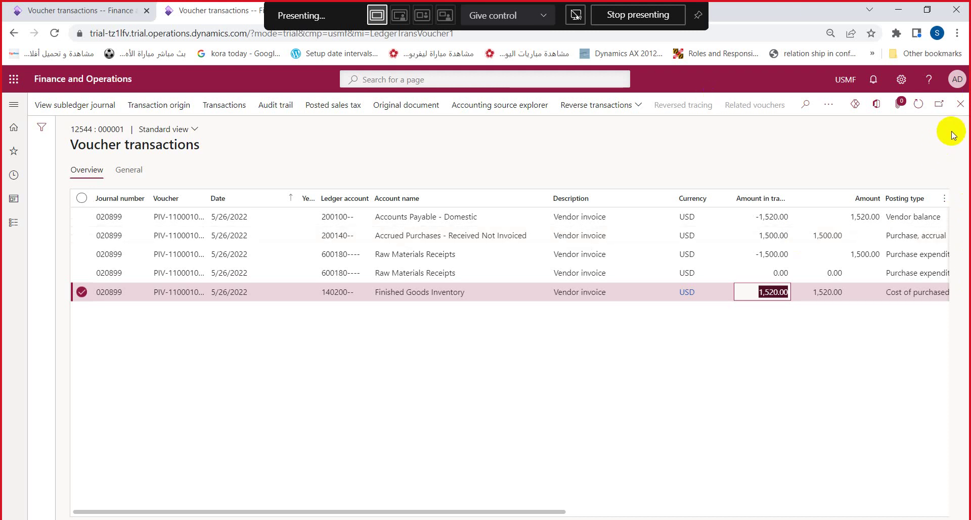
Step: Close the invoice's voucher transactions and return to the invoice journal
{"action": "left_click", "coordinate": [961, 105]}
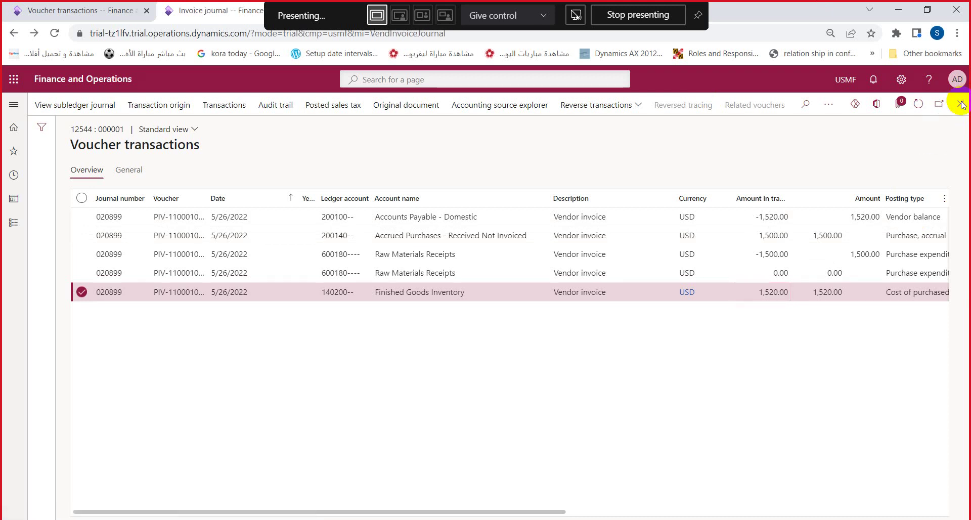
{"action": "left_click", "coordinate": [15, 225]}
{"action": "left_click", "coordinate": [230, 181]}
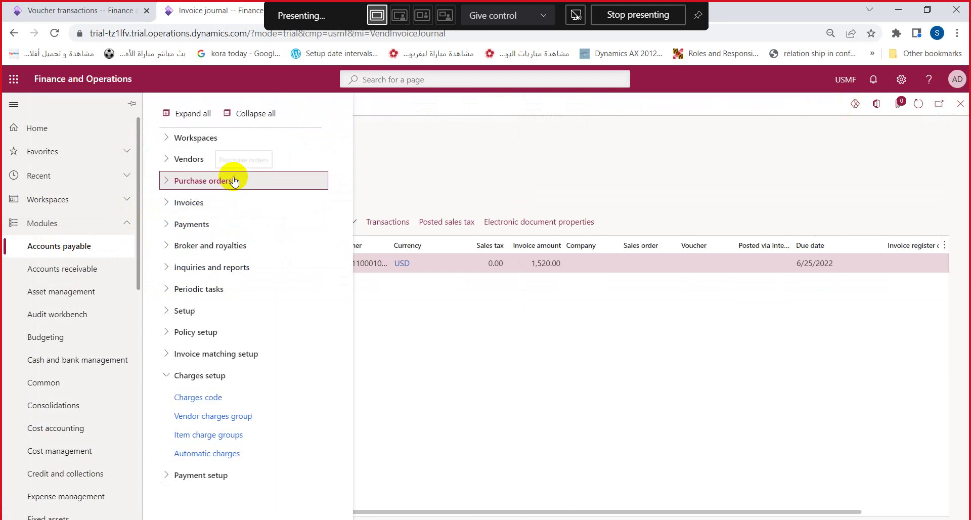
{"action": "left_click", "coordinate": [214, 382]}
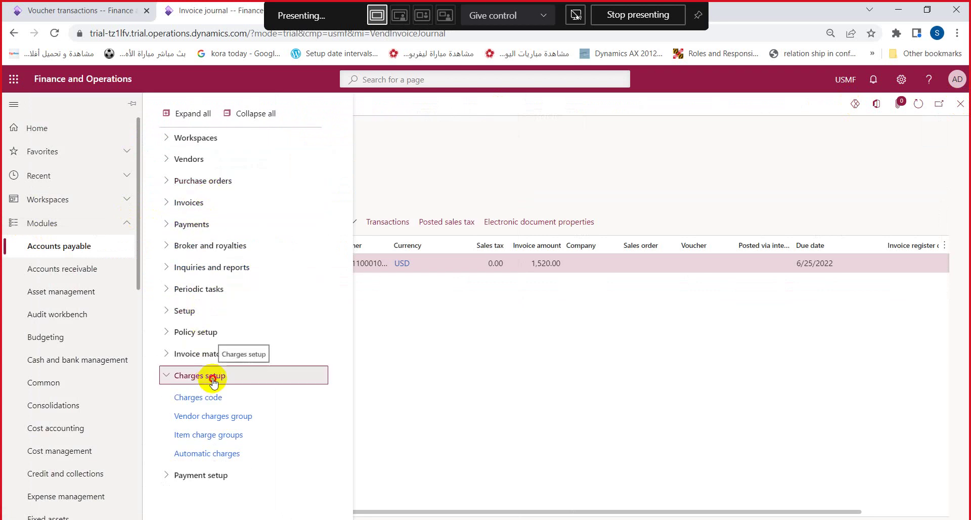
{"action": "left_click", "coordinate": [196, 312]}
{"action": "left_click", "coordinate": [198, 314]}
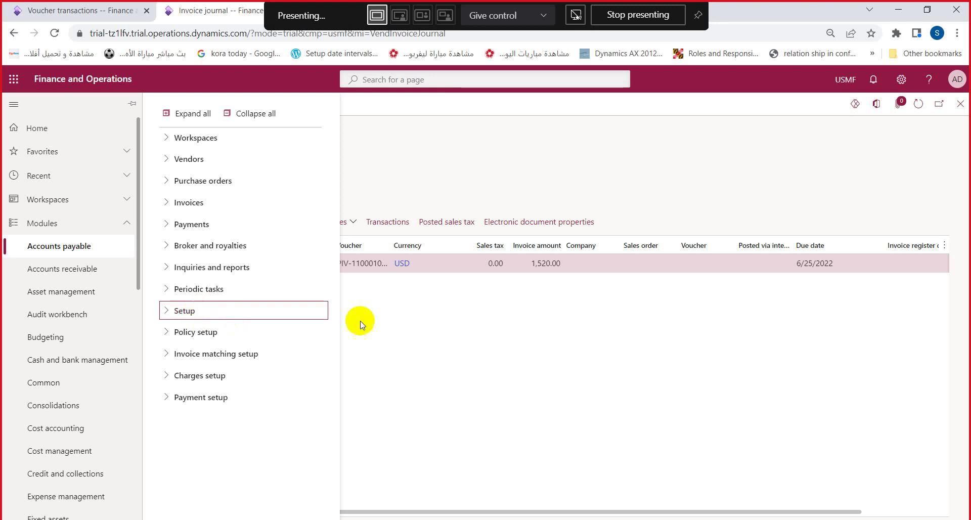
{"action": "left_click", "coordinate": [386, 322]}
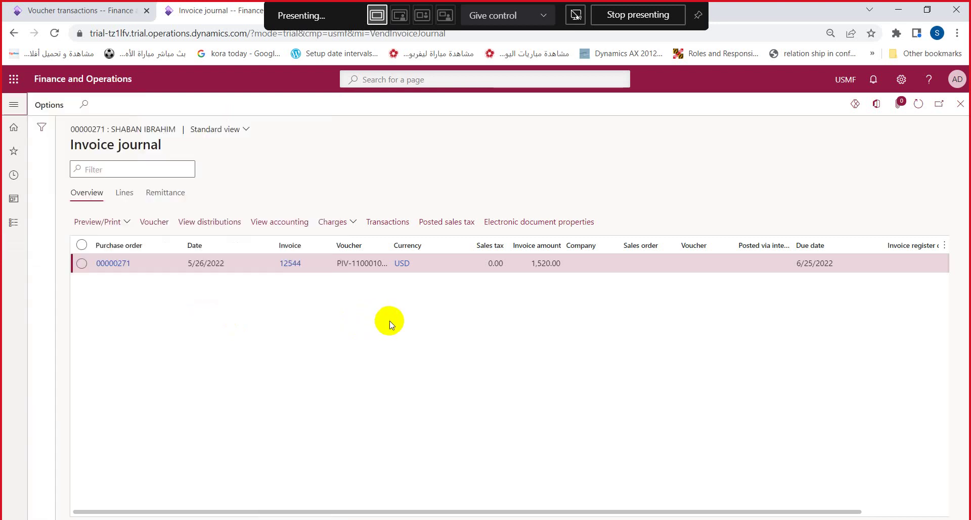
Step: Look over the setup pages of the Accounts payable module and open its charges codes from the charges setup
{"action": "left_click", "coordinate": [14, 222]}
{"action": "left_click", "coordinate": [68, 247]}
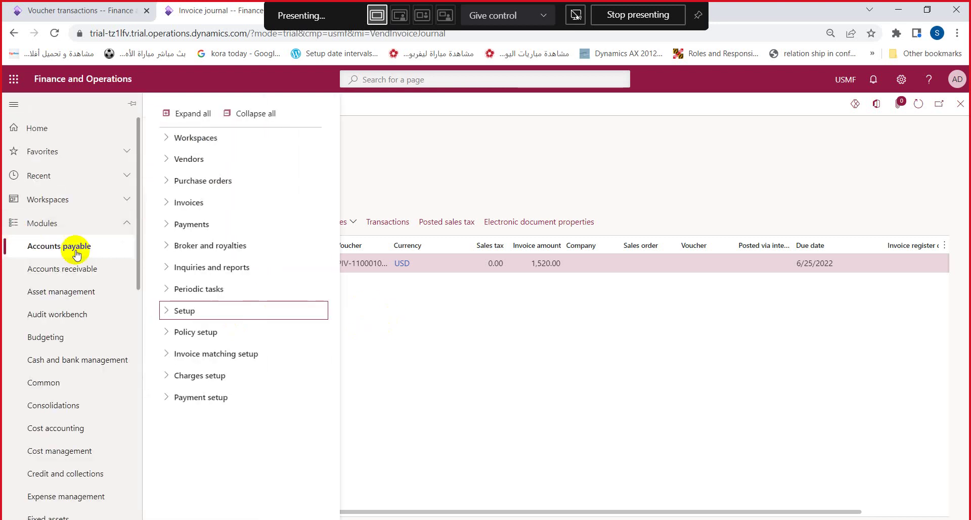
{"action": "left_click", "coordinate": [230, 310]}
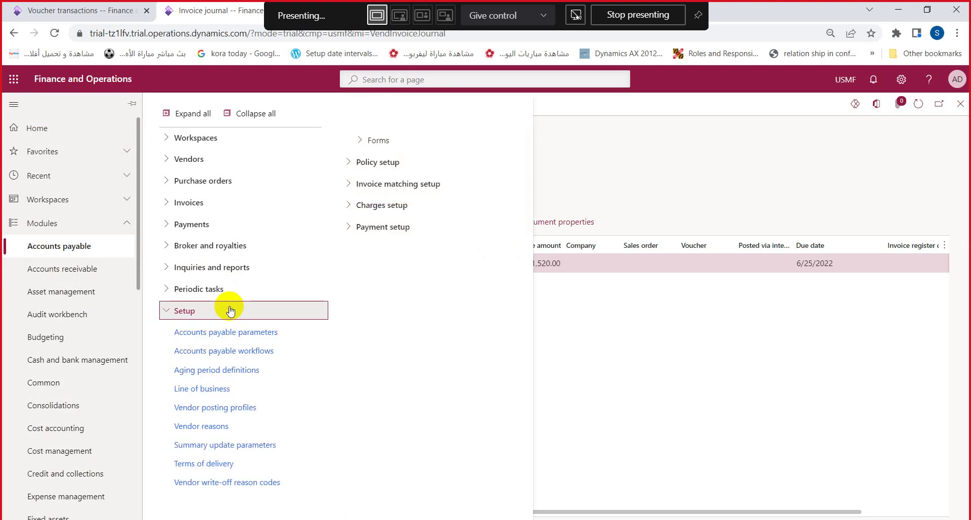
{"action": "left_click", "coordinate": [230, 312]}
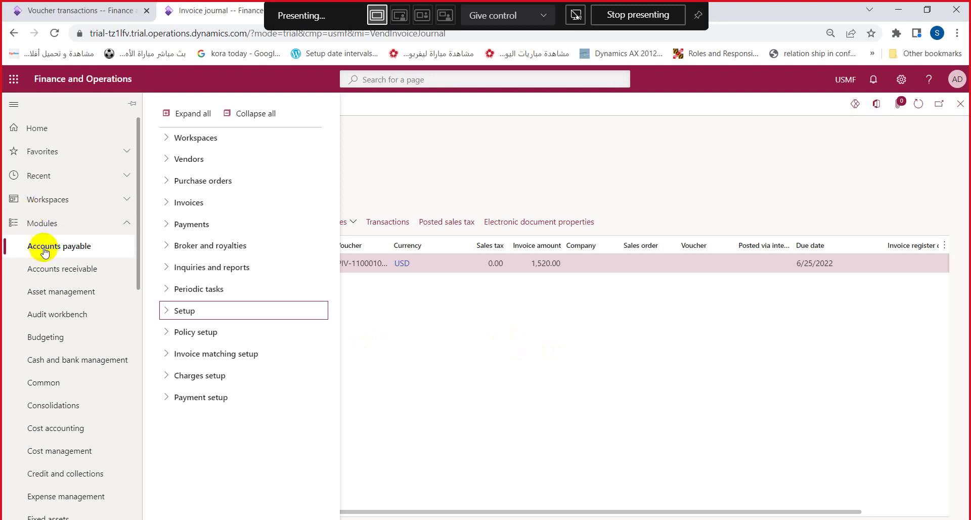
{"action": "left_click", "coordinate": [168, 313]}
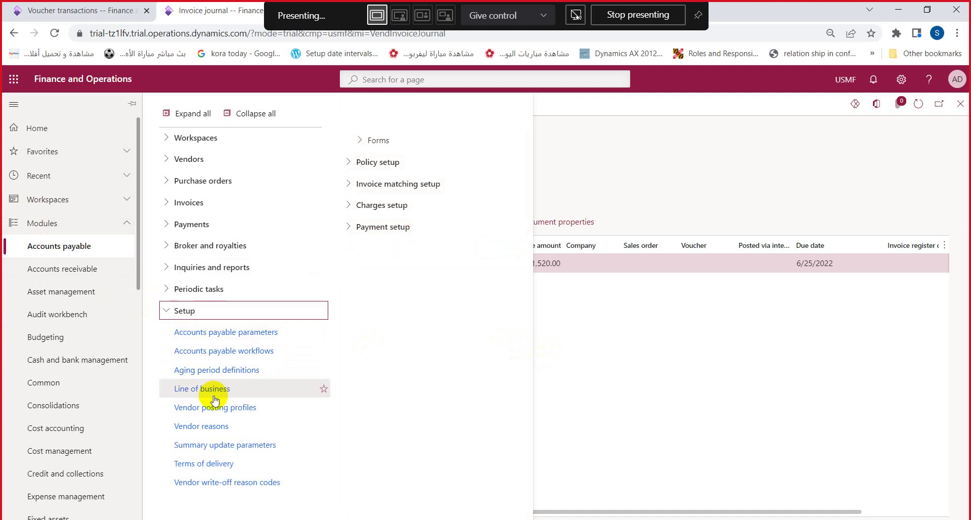
{"action": "left_click", "coordinate": [186, 313]}
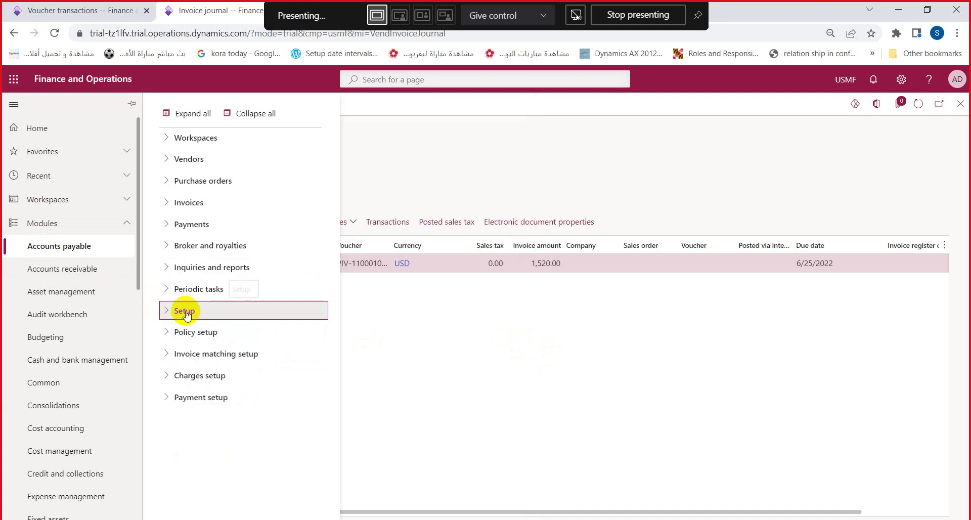
{"action": "left_click", "coordinate": [188, 375]}
{"action": "left_click", "coordinate": [207, 398]}
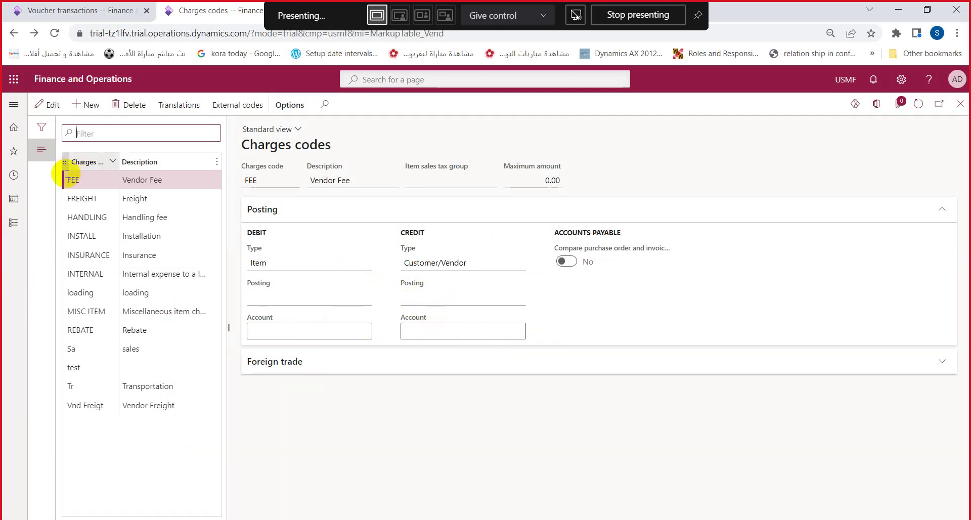
Step: Bring up the Accounts payable module's navigation again from the charges codes page, with the charges setup pages listed
{"action": "left_click", "coordinate": [15, 223]}
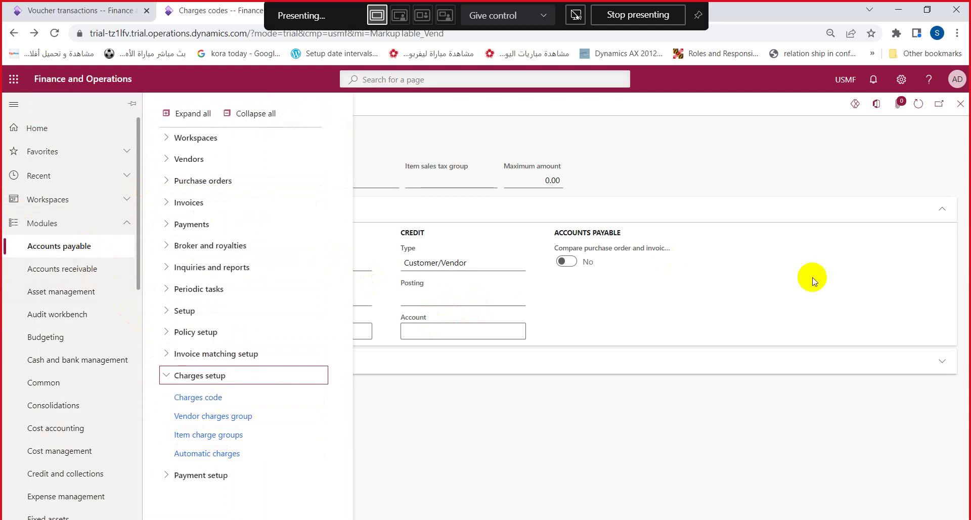
{"action": "left_click", "coordinate": [815, 274]}
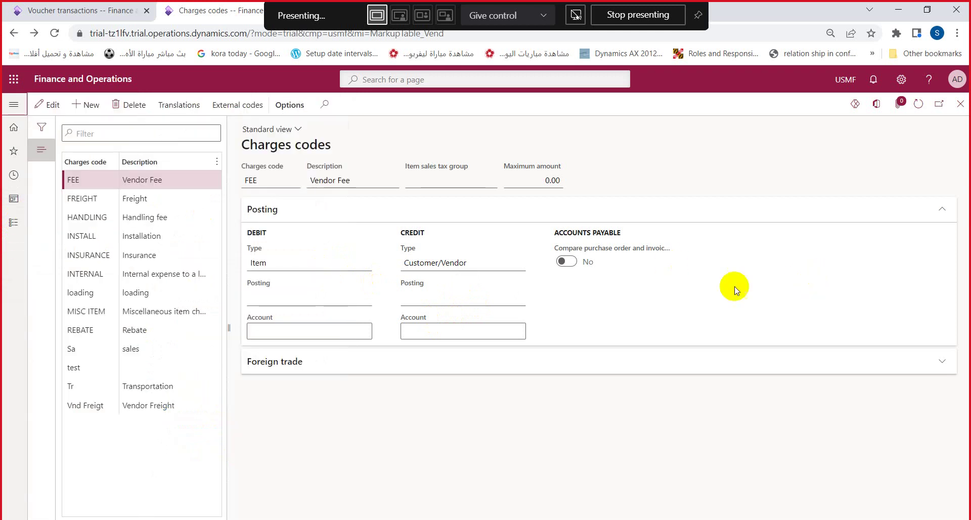
{"action": "left_click", "coordinate": [26, 223]}
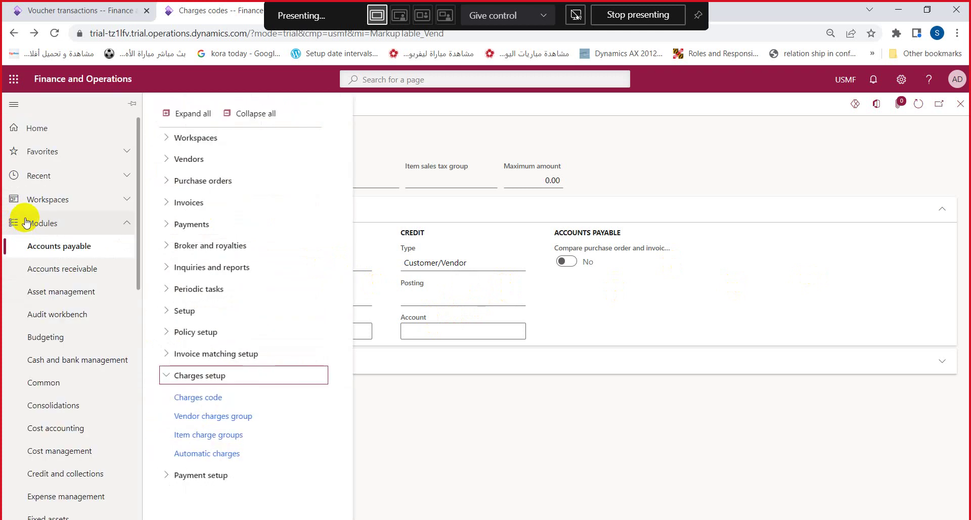